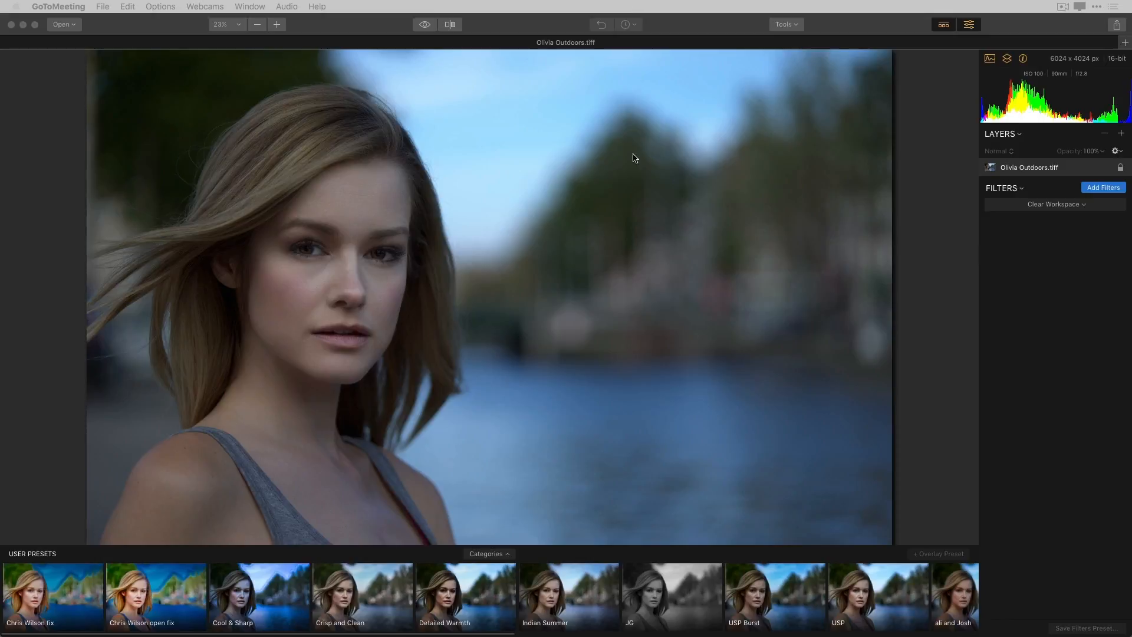
Hide Luminar 2018 to reveal the Olivia outdoor steps folder in Finder.
left_click(640, 193)
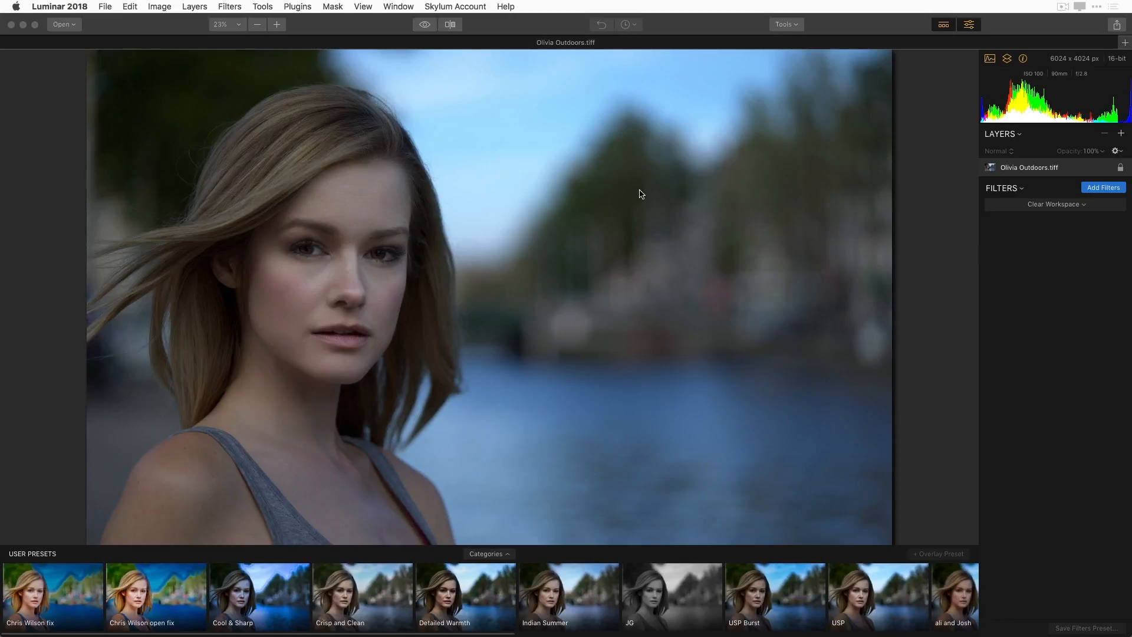
left_click(75, 7)
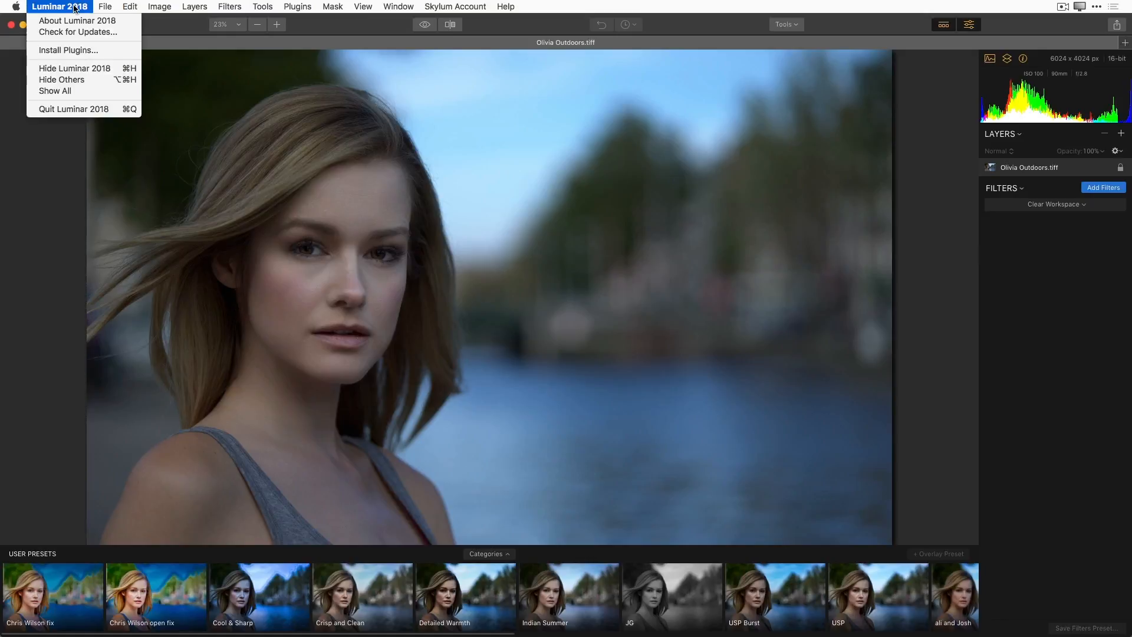
left_click(87, 71)
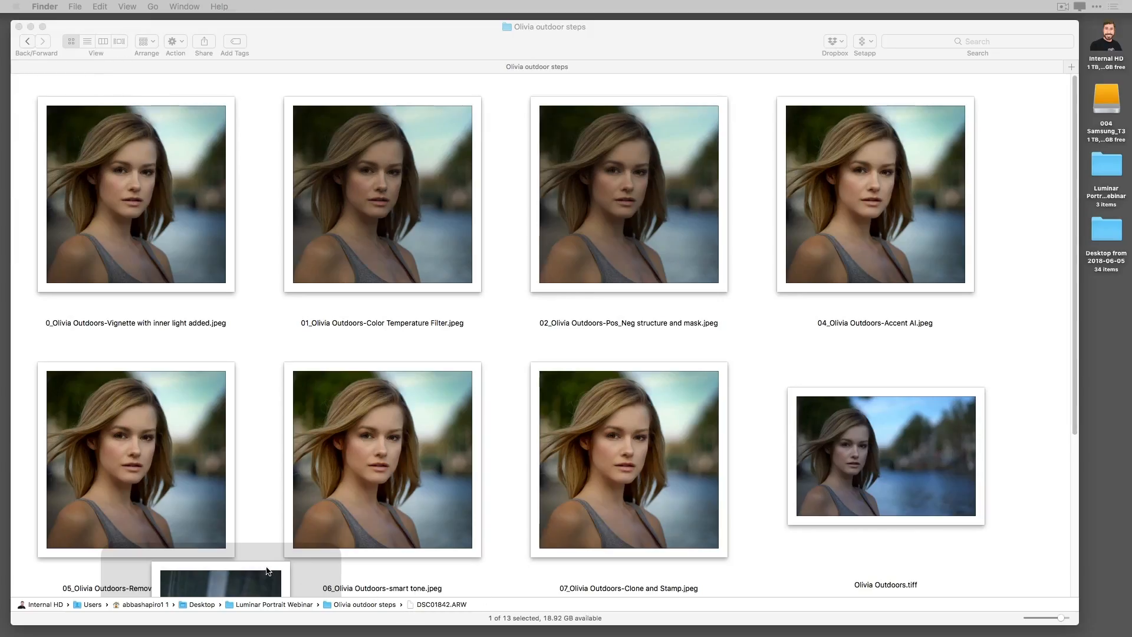
Move DSC01842.ARW to the far end of its row, below Olivia Outdoors.tiff, and look over the folder's thumbnails.
left_click_drag(263, 568, 1027, 586)
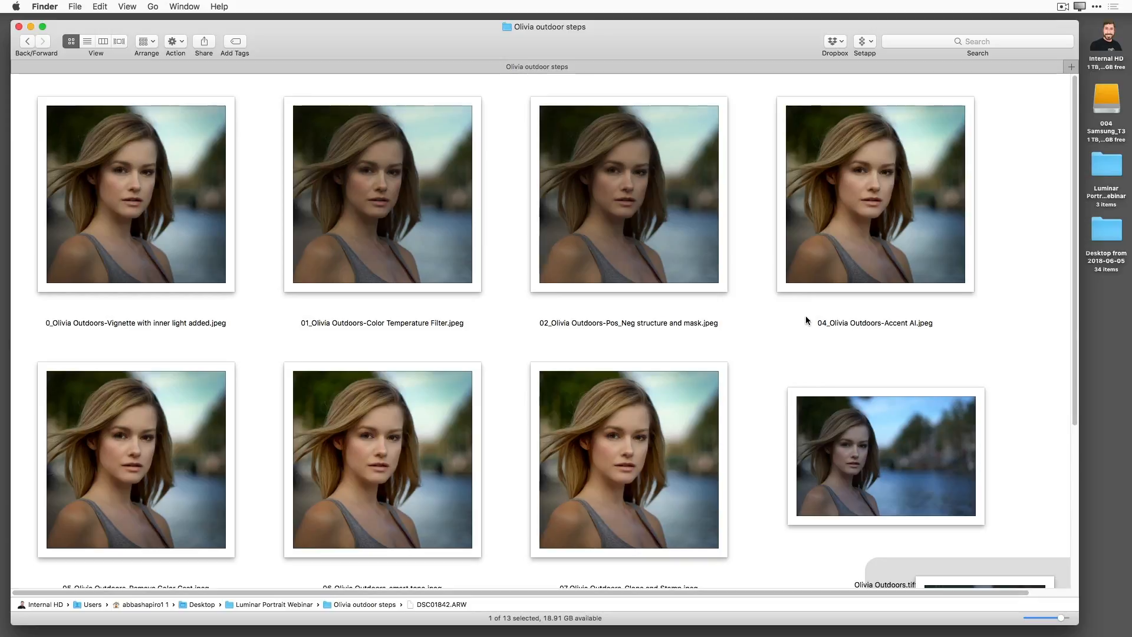
scroll(497, 429, "down", 3)
scroll(503, 432, "down", 1)
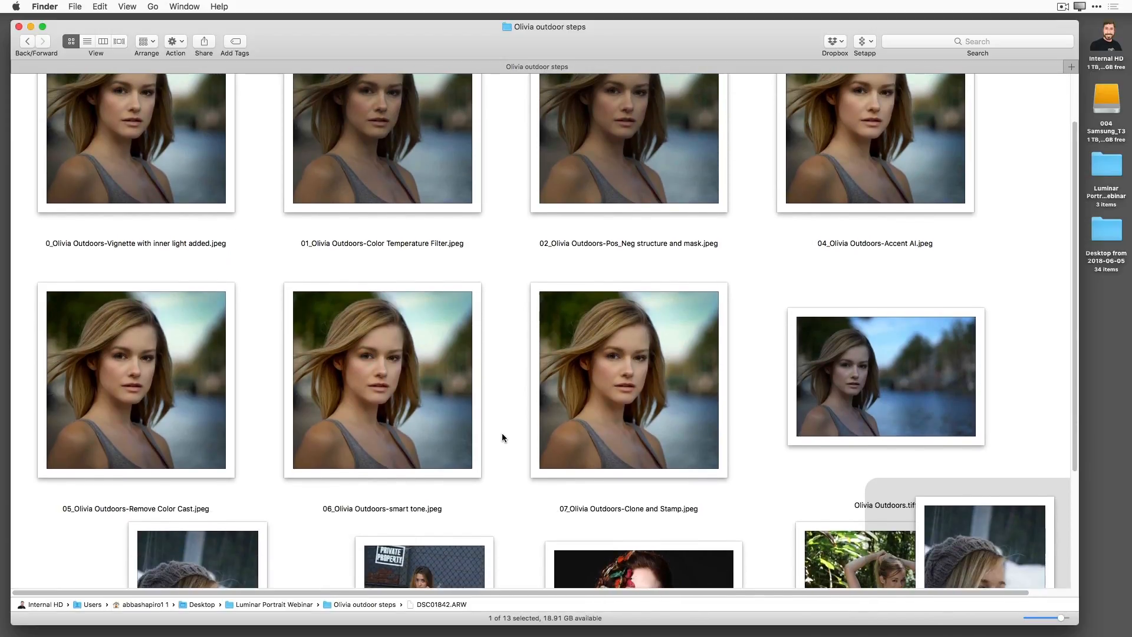
scroll(501, 433, "up", 1)
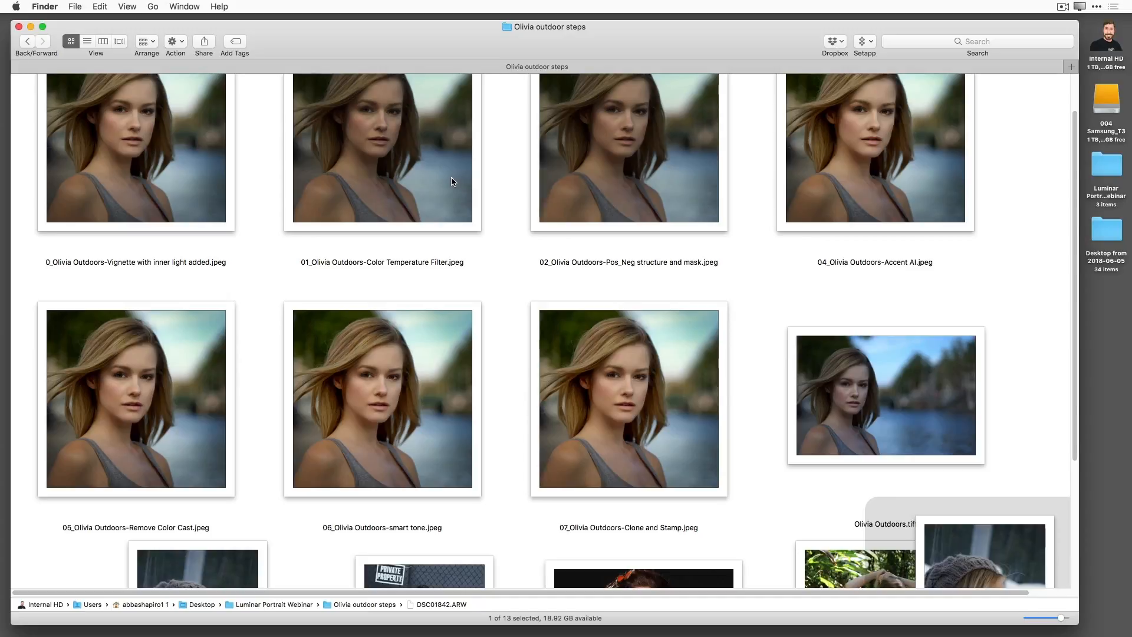
Switch to Luminar 2018, close the open Olivia Outdoors.tiff window, and deselect the file in the Finder folder.
key("super+Tab")
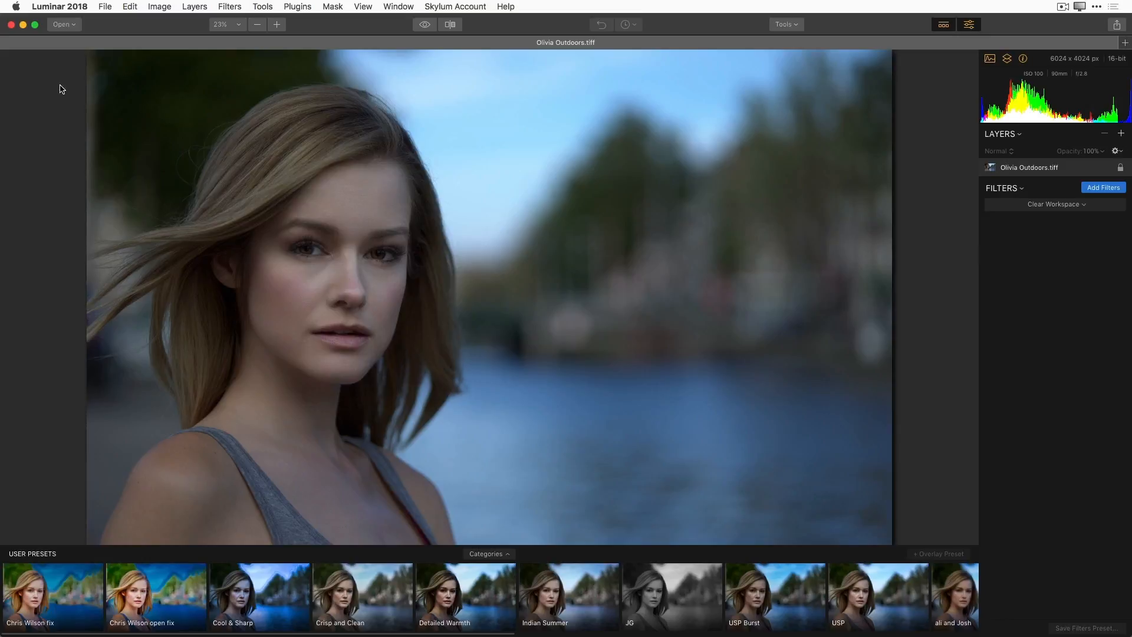
left_click(11, 25)
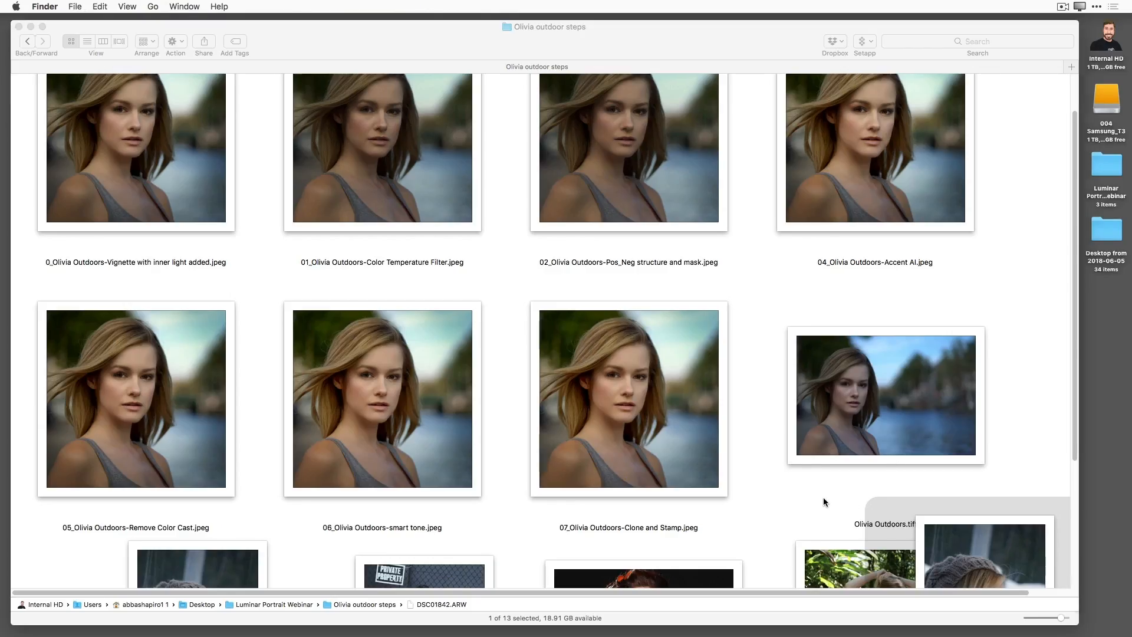
left_click(823, 497)
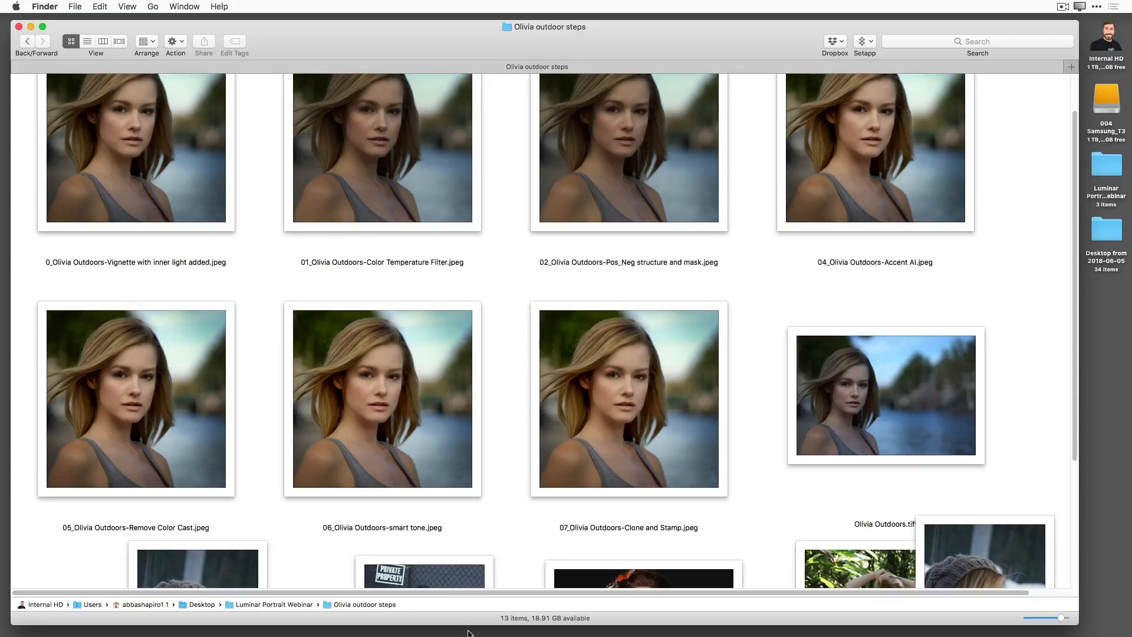
Bring up the Luminar 2018 start screen and close it again.
mouse_move(465, 635)
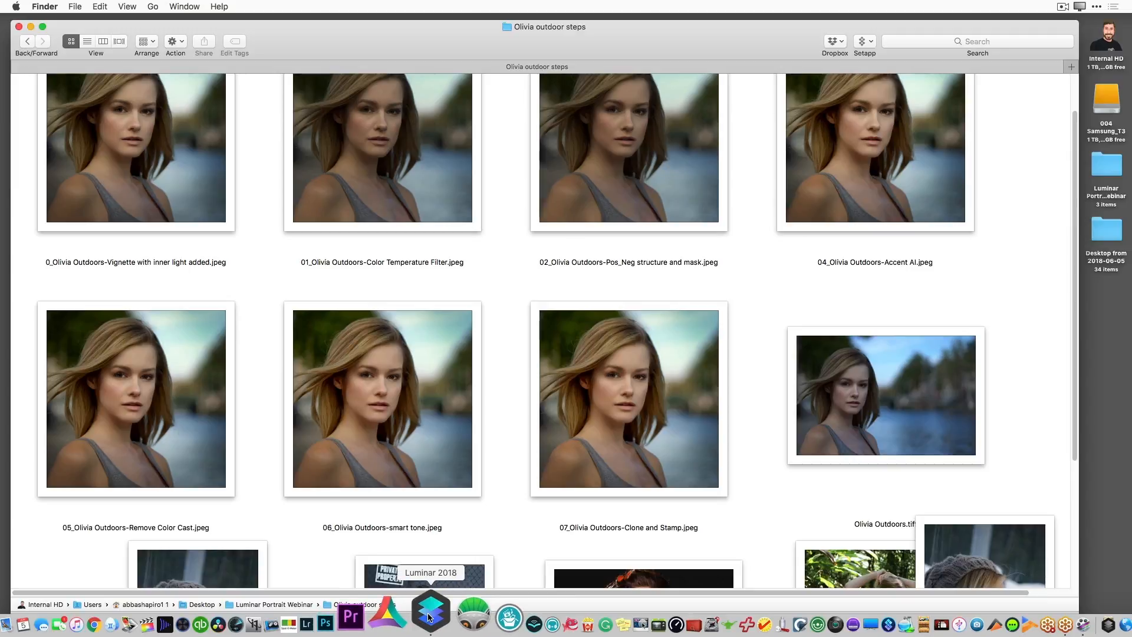
left_click(429, 613)
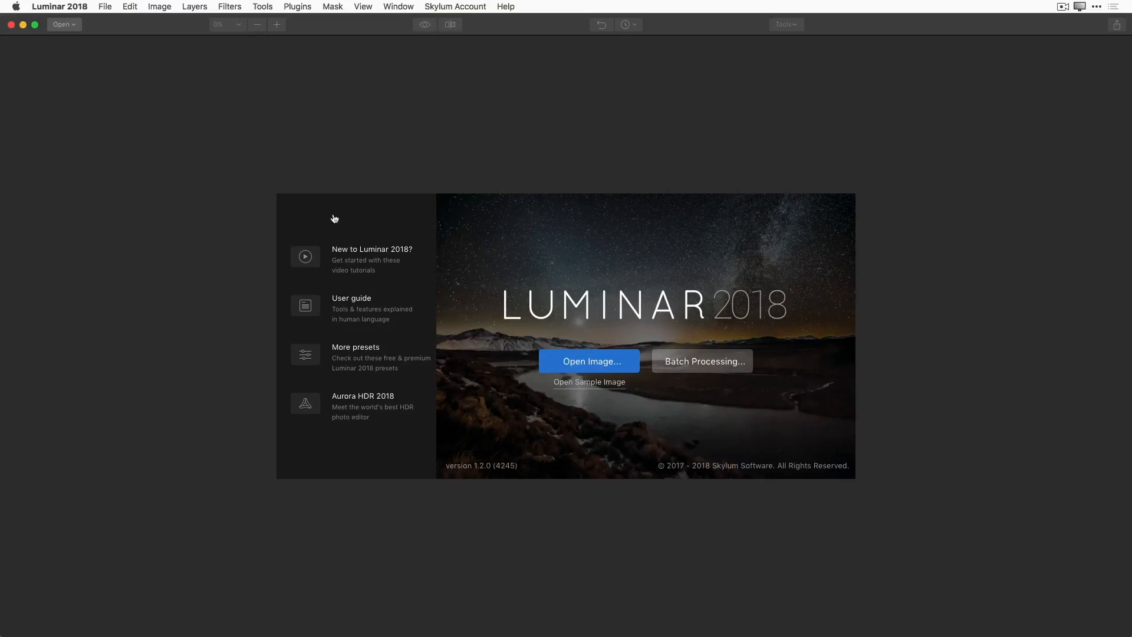
left_click(11, 25)
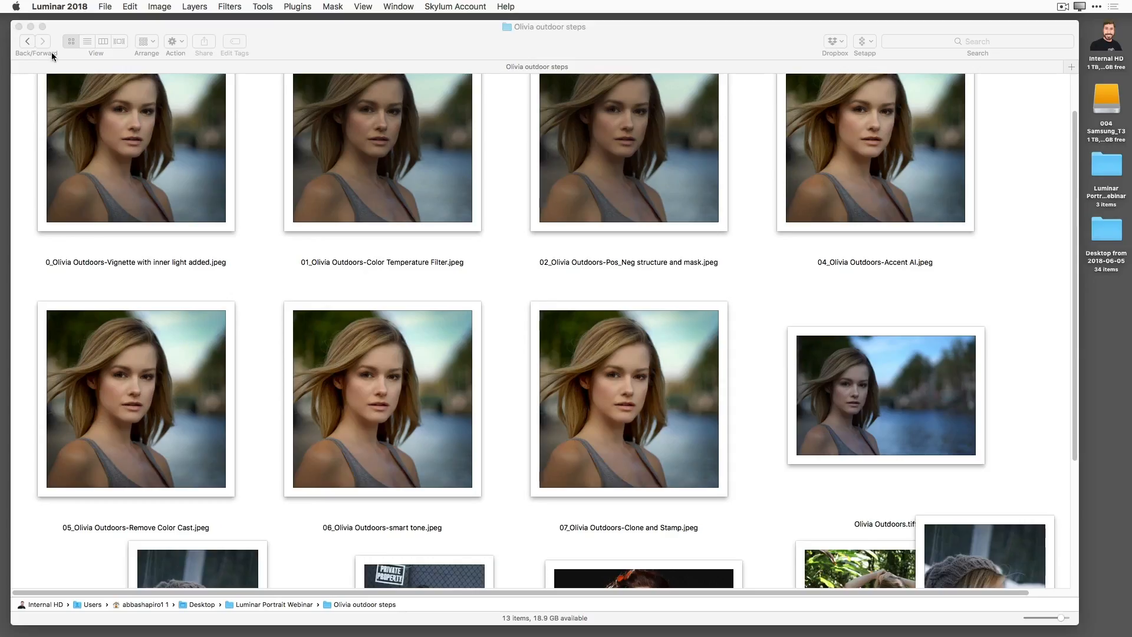
Open Olivia Outdoors.tiff from the Finder folder in Luminar 2018.
left_click(869, 400)
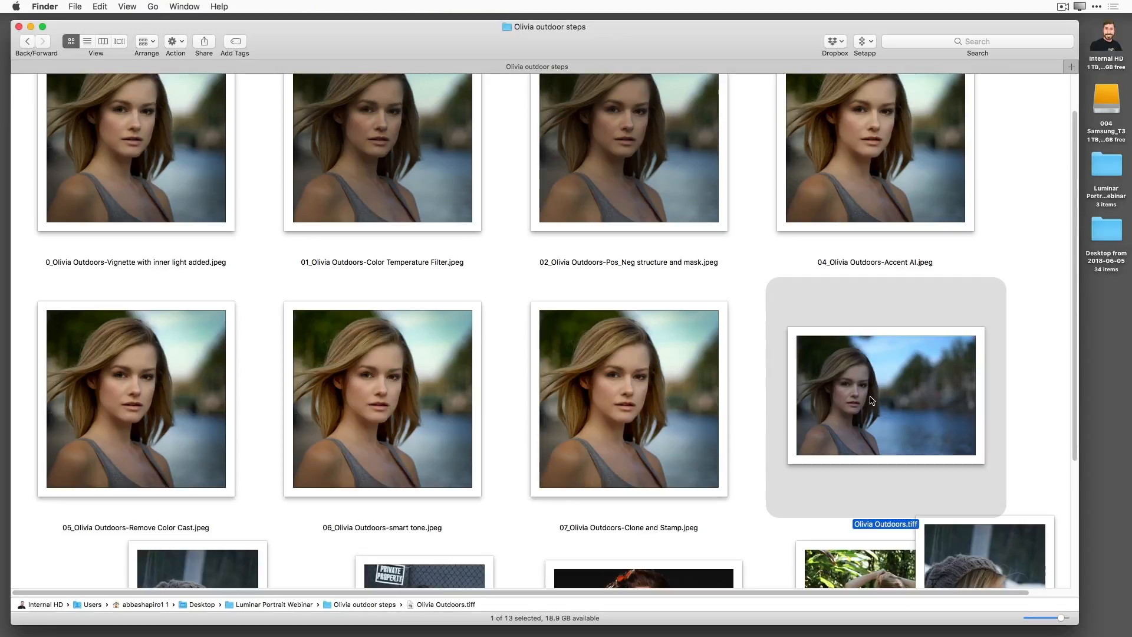
left_click_drag(889, 404, 432, 632)
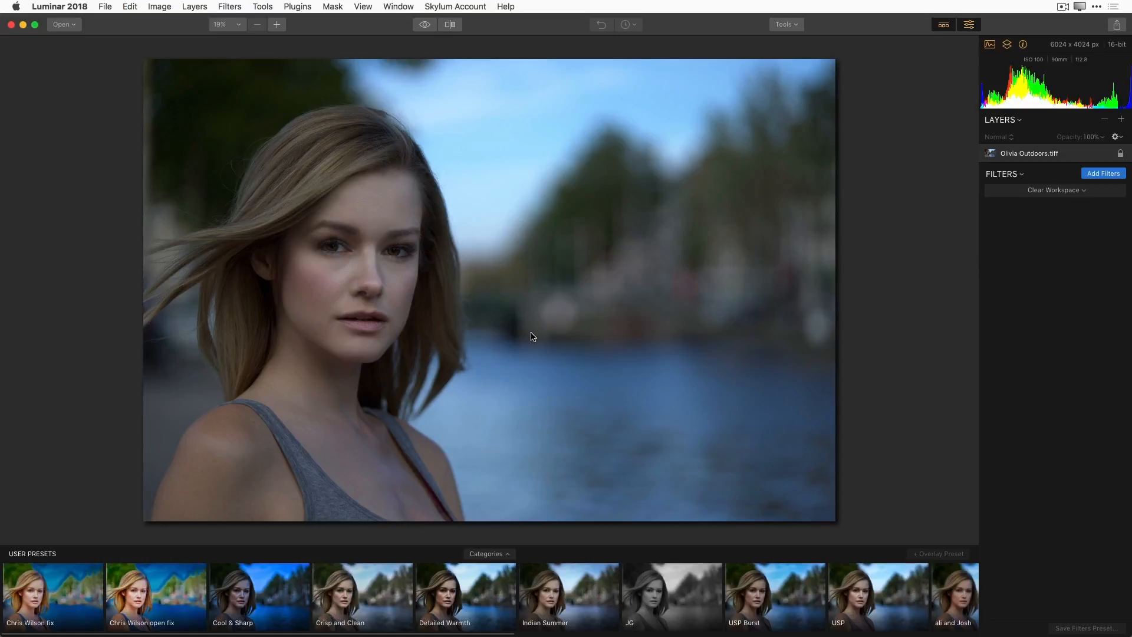
Zoom in and out of the portrait and view the available fixed zoom levels.
scroll(531, 337, "up", 5)
scroll(530, 337, "down", 5)
scroll(531, 337, "up", 5)
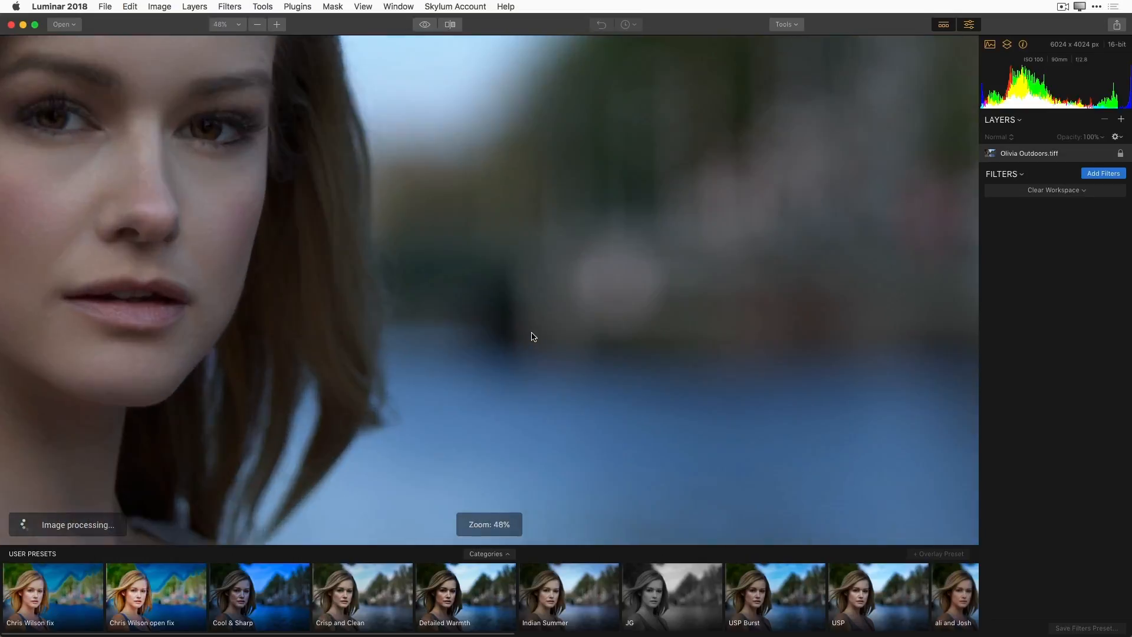
scroll(531, 337, "down", 5)
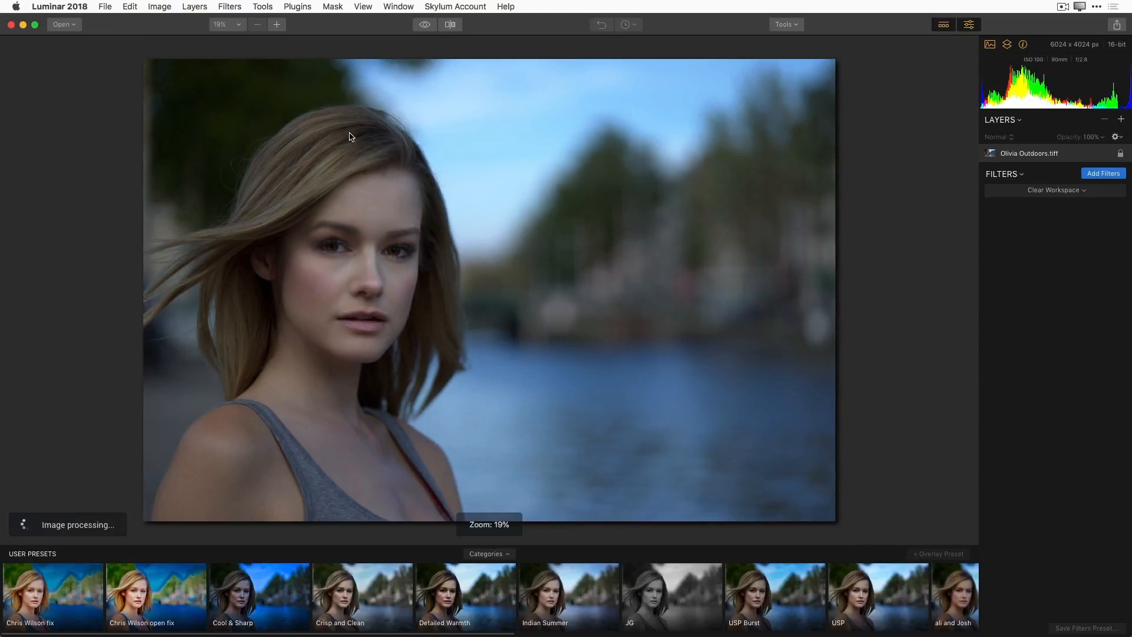
left_click(239, 29)
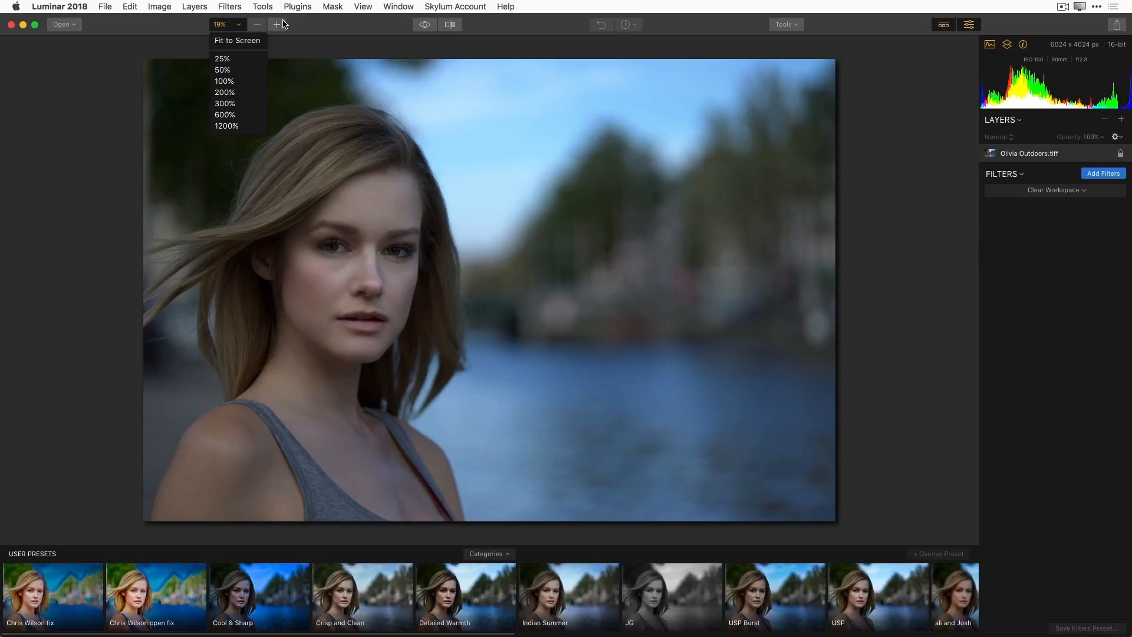
left_click(387, 138)
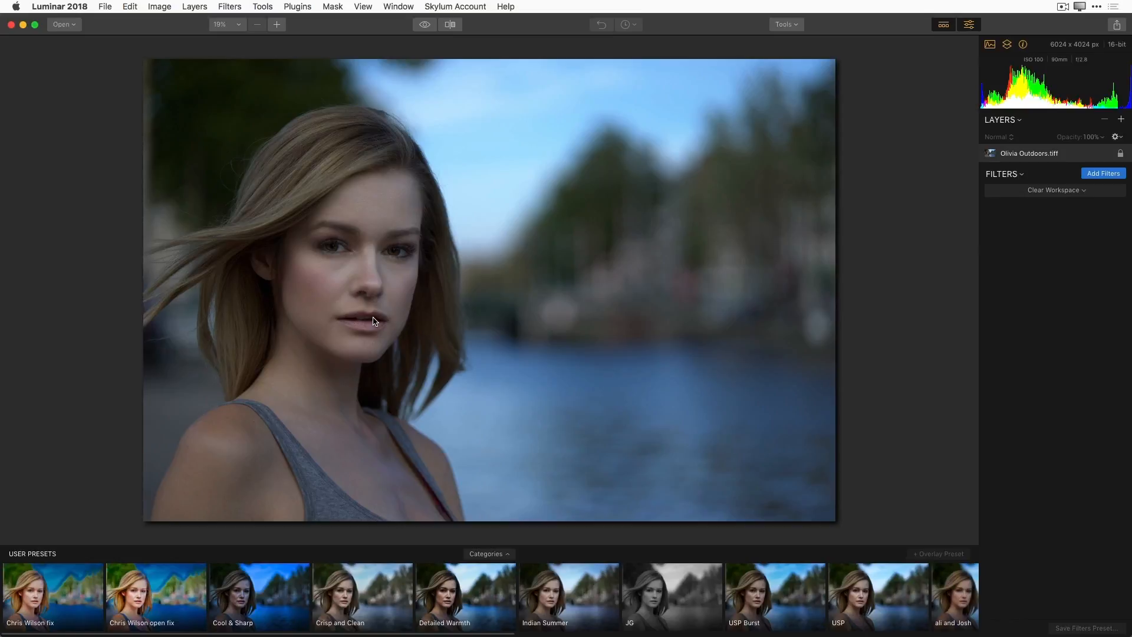
Examine the model's skin, nose and eyes at close range, and return to the whole image.
scroll(376, 322, "up", 5)
scroll(375, 321, "up", 3)
left_click_drag(332, 273, 788, 528)
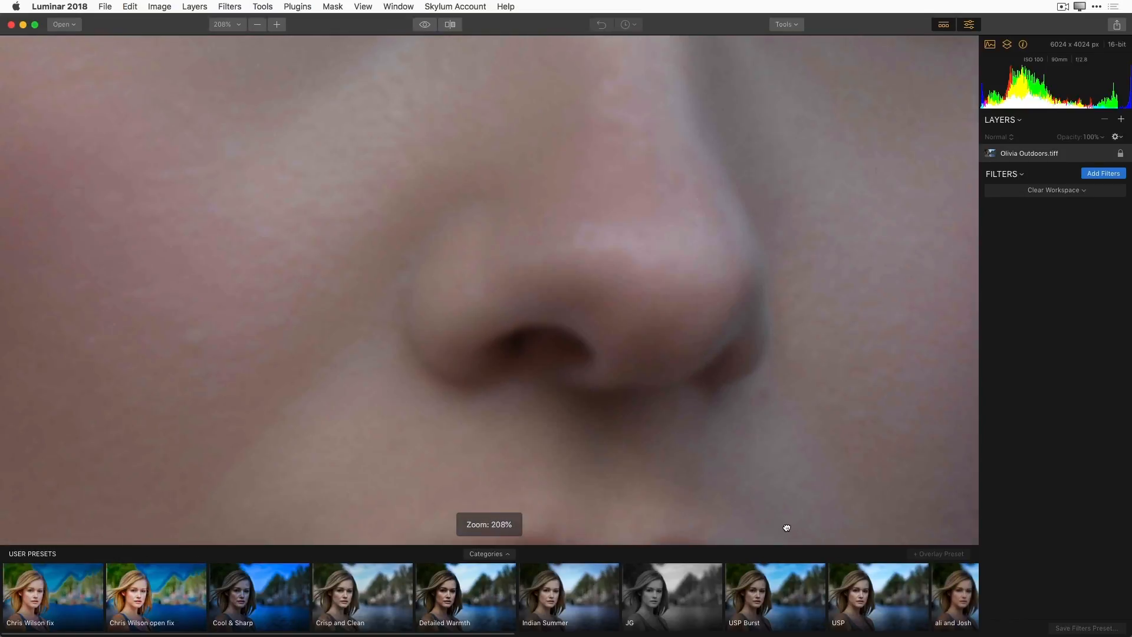
scroll(604, 341, "down", 4)
left_click_drag(672, 257, 590, 321)
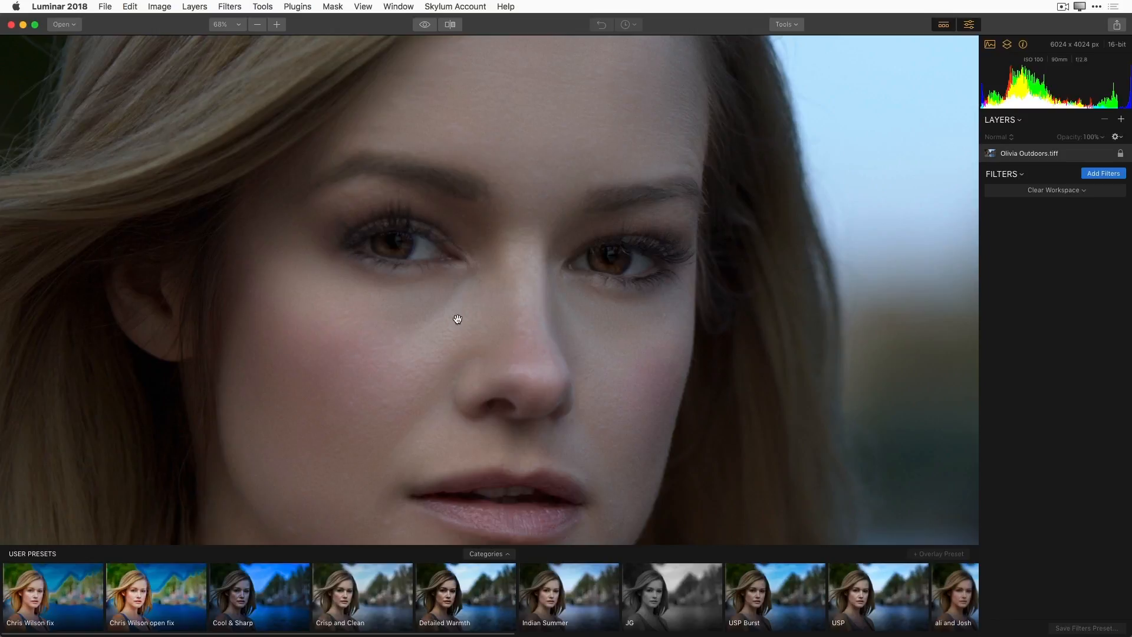
left_click(500, 281)
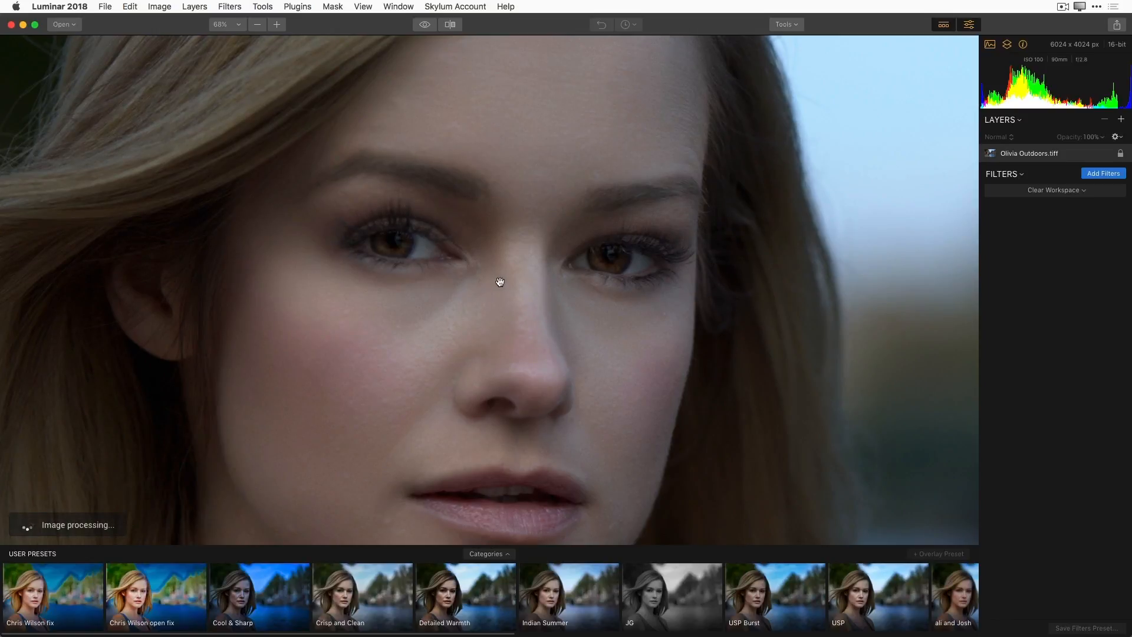
left_click(521, 286)
left_click(521, 286)
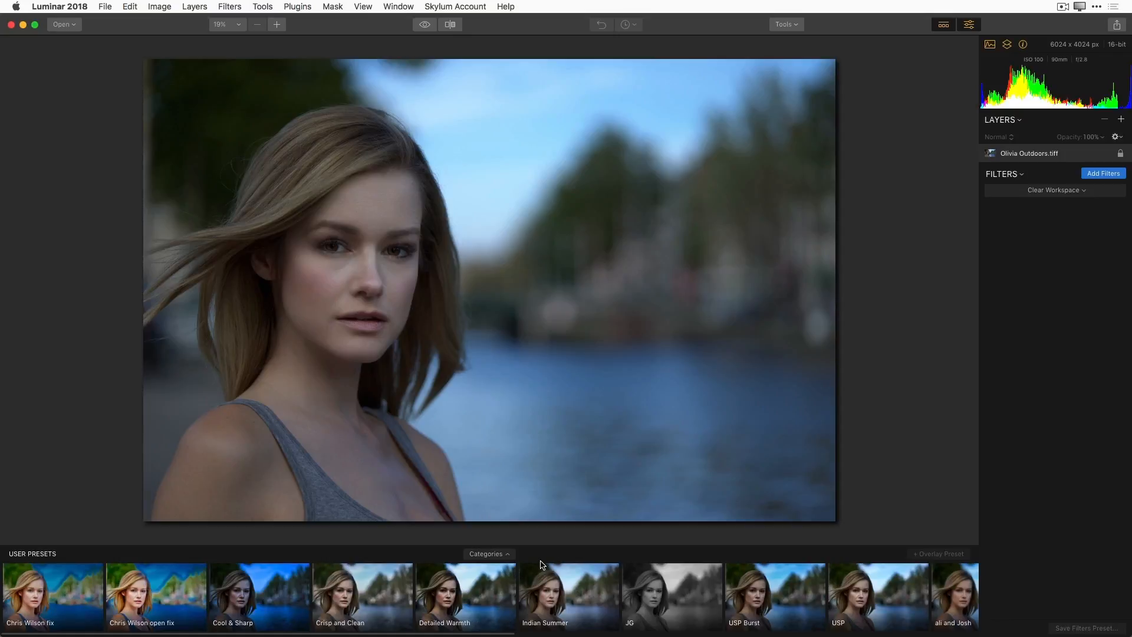
Browse the preset categories and show the Portrait presets.
left_click(506, 557)
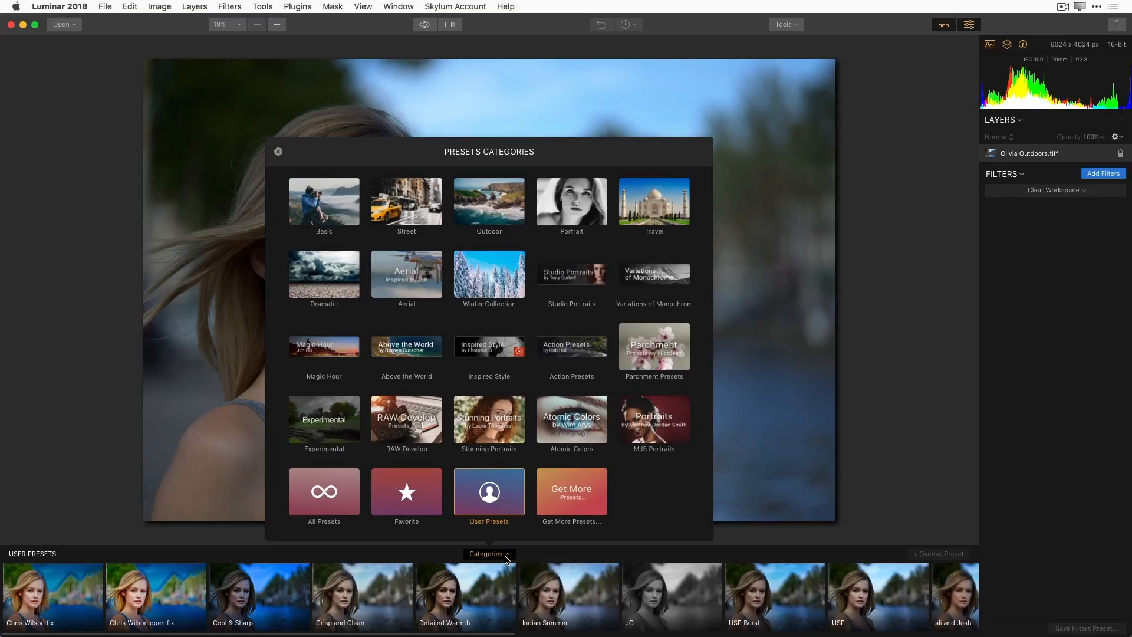
left_click(244, 534)
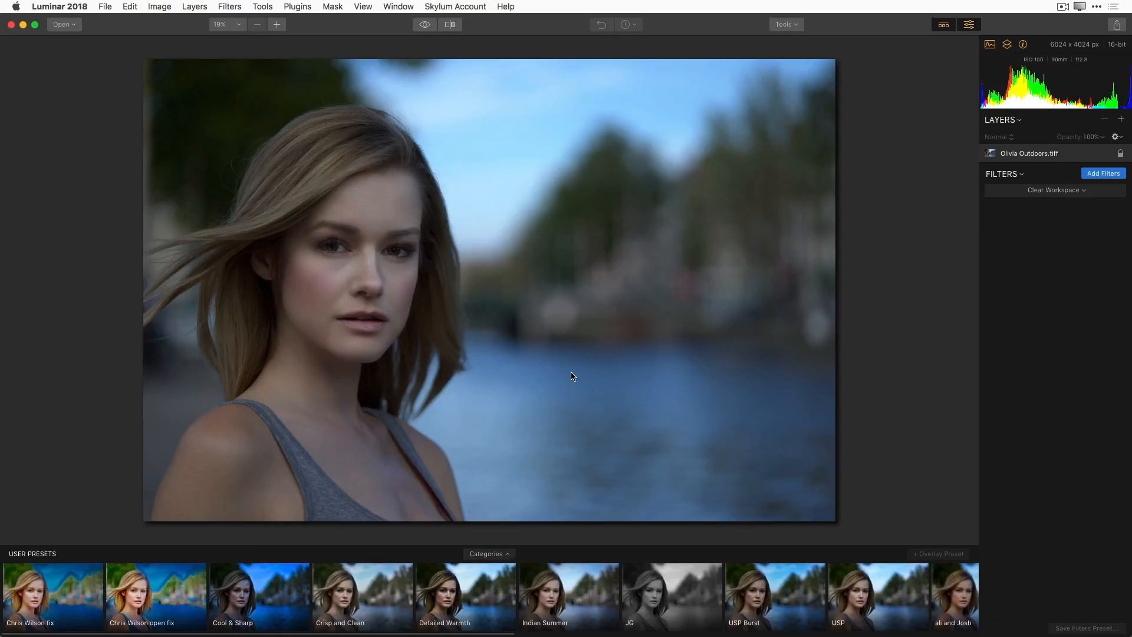
left_click(510, 557)
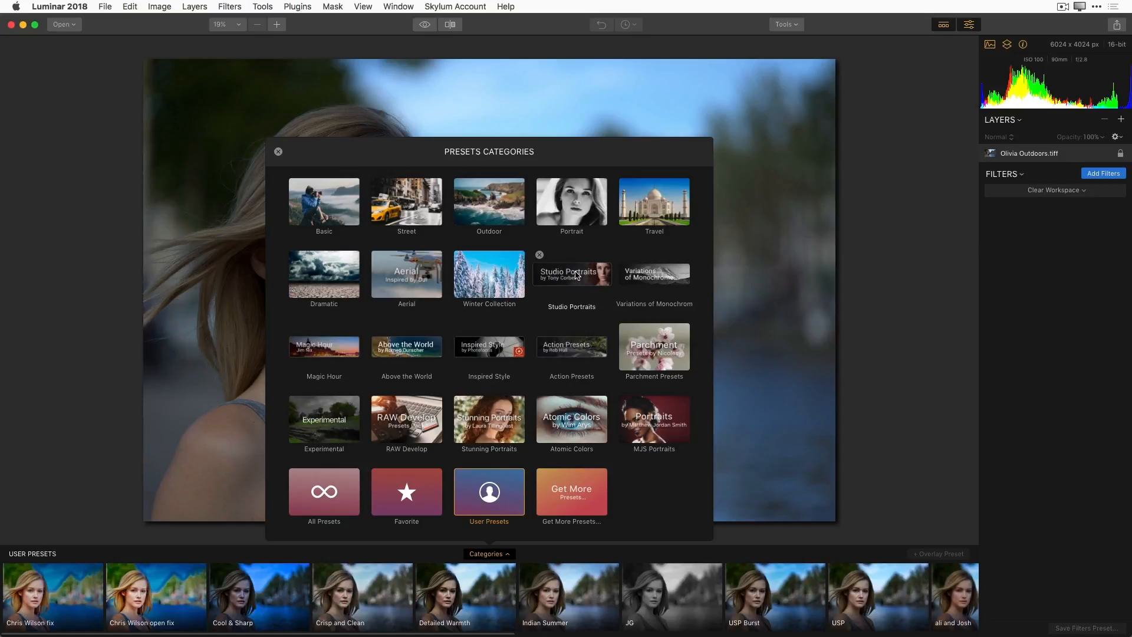
left_click(577, 212)
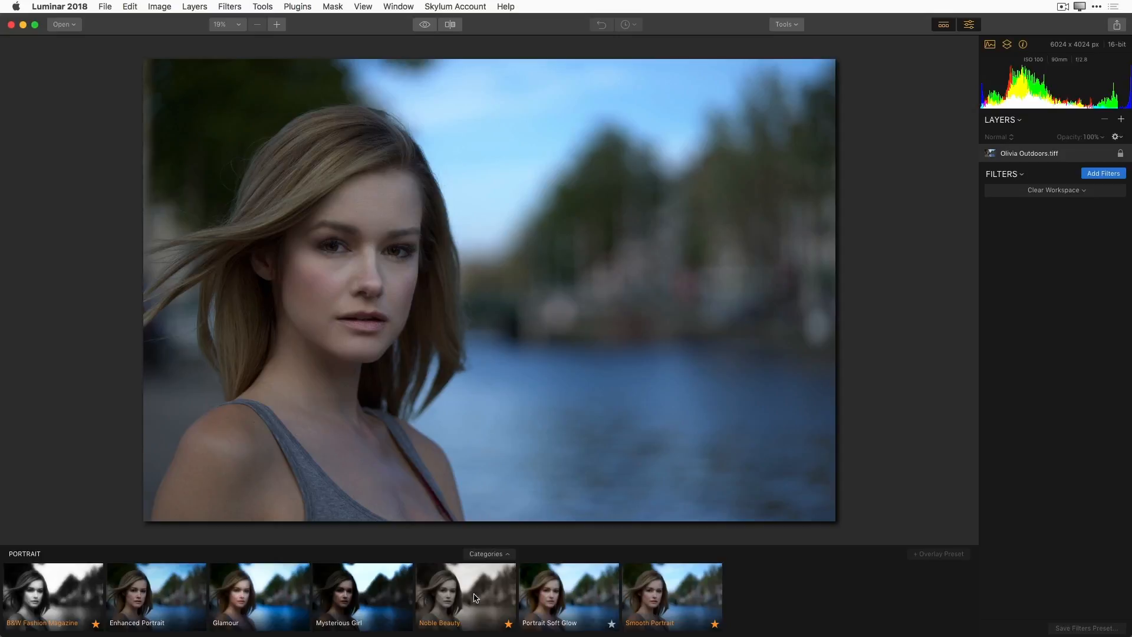
Apply the Glamour preset to the portrait with its amount set to 61.
left_click(255, 609)
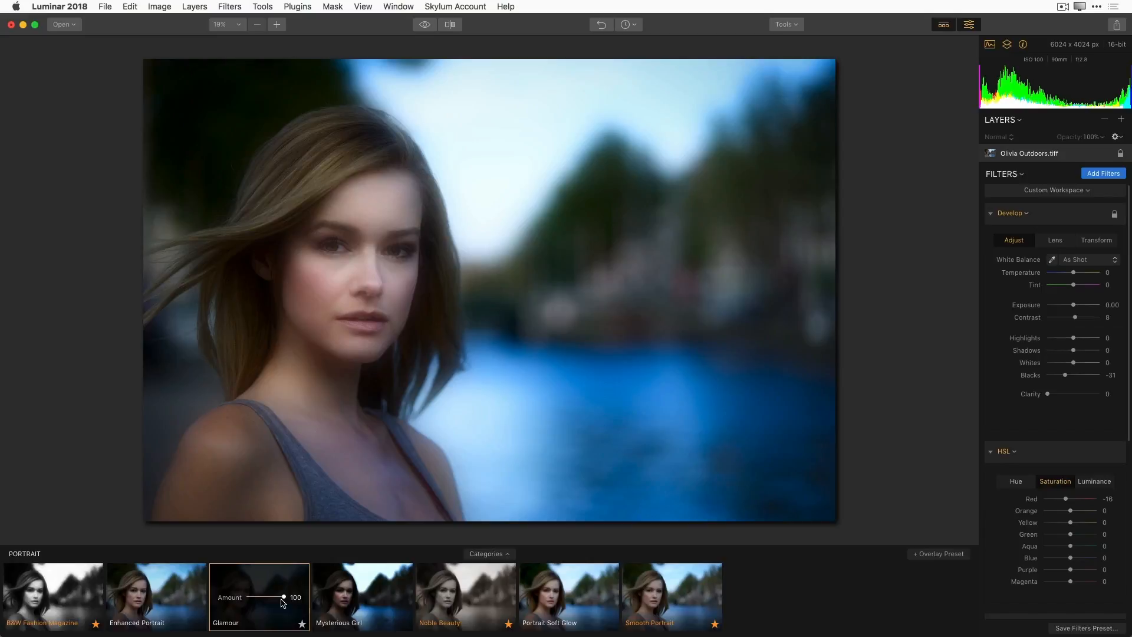
mouse_move(283, 601)
left_mouse_down()
mouse_move(270, 601)
mouse_move(320, 602)
mouse_move(269, 601)
left_mouse_up()
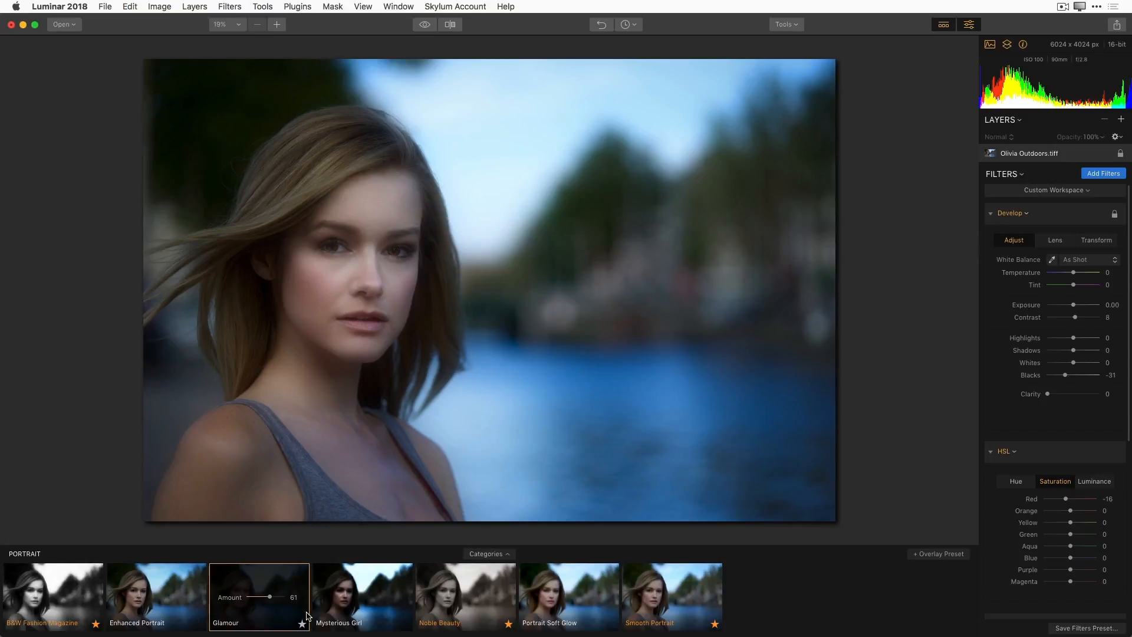
Apply the Noble Beauty preset and set its Soft Focus amount to 6.
left_click(476, 607)
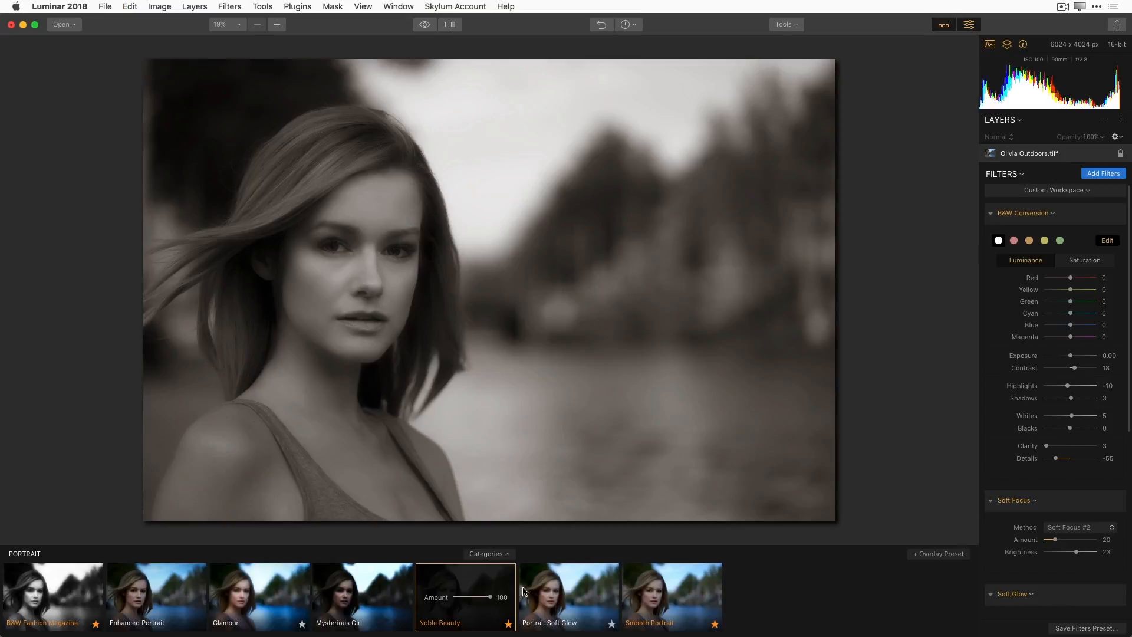
mouse_move(491, 597)
left_mouse_down()
mouse_move(474, 599)
mouse_move(505, 595)
left_mouse_up()
left_click_drag(1056, 540, 1047, 540)
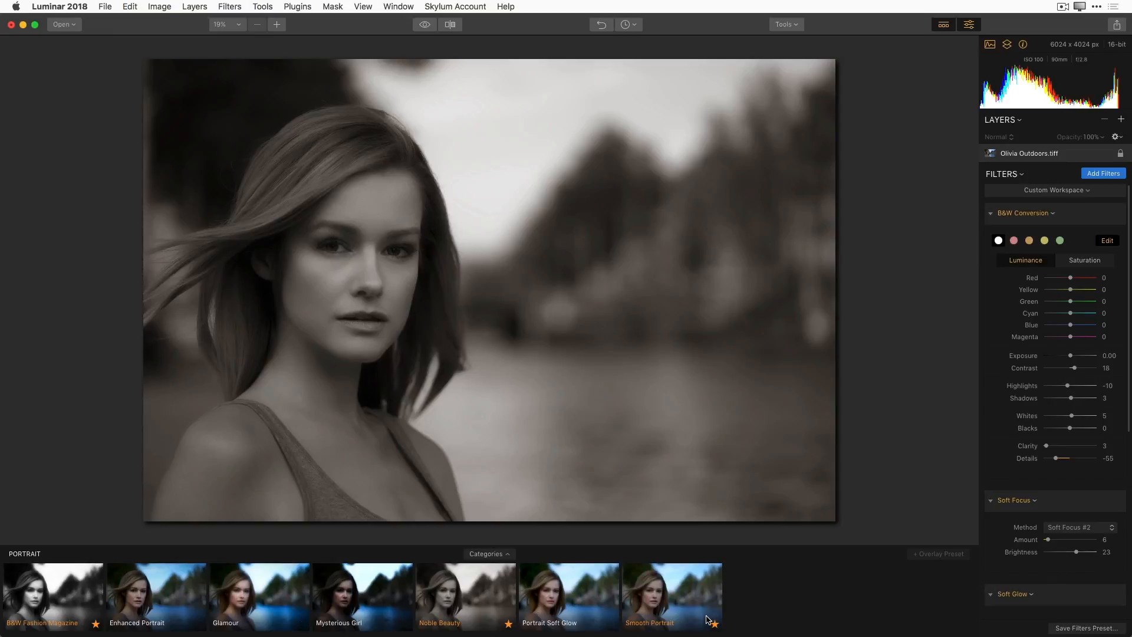
Apply the B&W Fashion Magazine preset with Soft Focus brightness -48, green luminance 61 and B&W Conversion contrast -42.
left_click(50, 605)
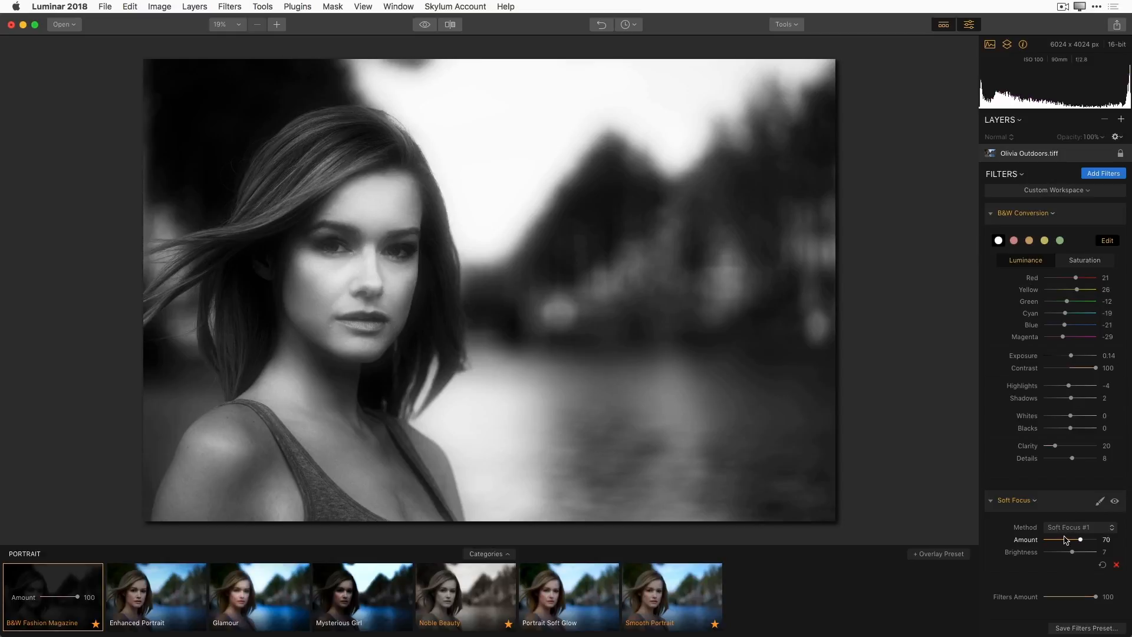
left_click_drag(1077, 552, 1060, 554)
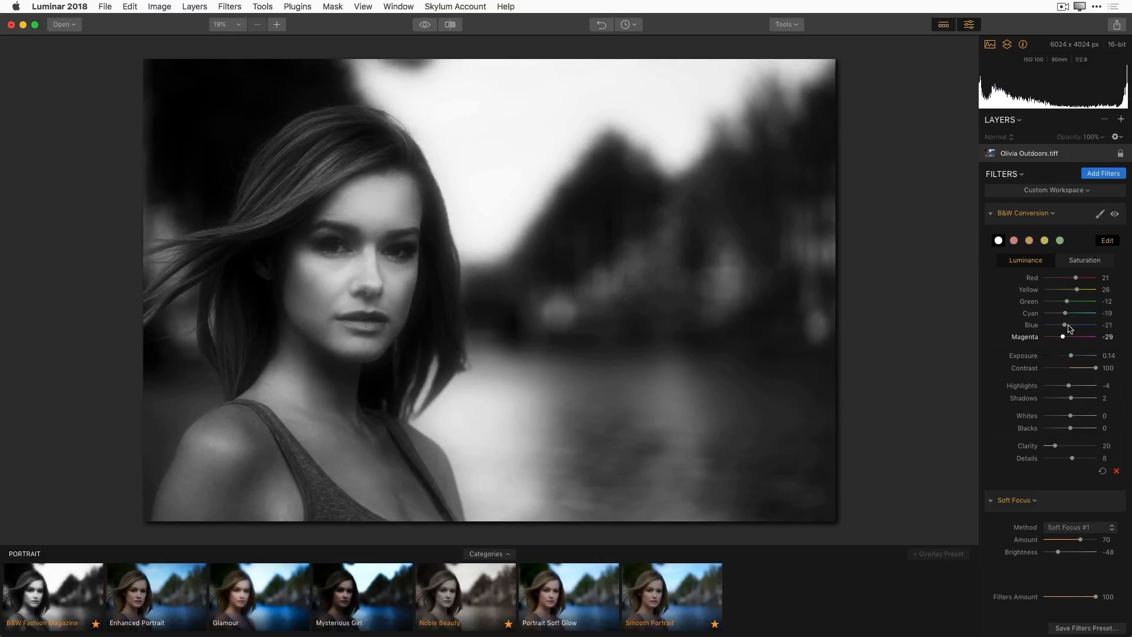
left_click_drag(1067, 302, 1086, 302)
mouse_move(1082, 368)
left_mouse_down()
mouse_move(1103, 367)
mouse_move(1061, 373)
left_mouse_up()
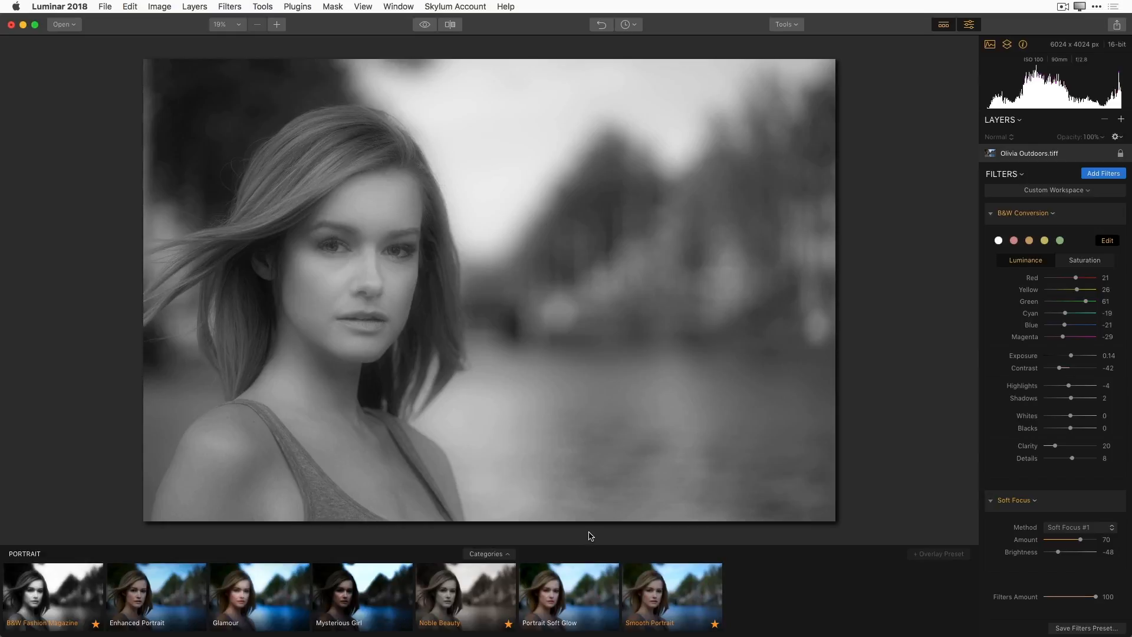
Switch the preset category from Portrait to Basic.
left_click(503, 555)
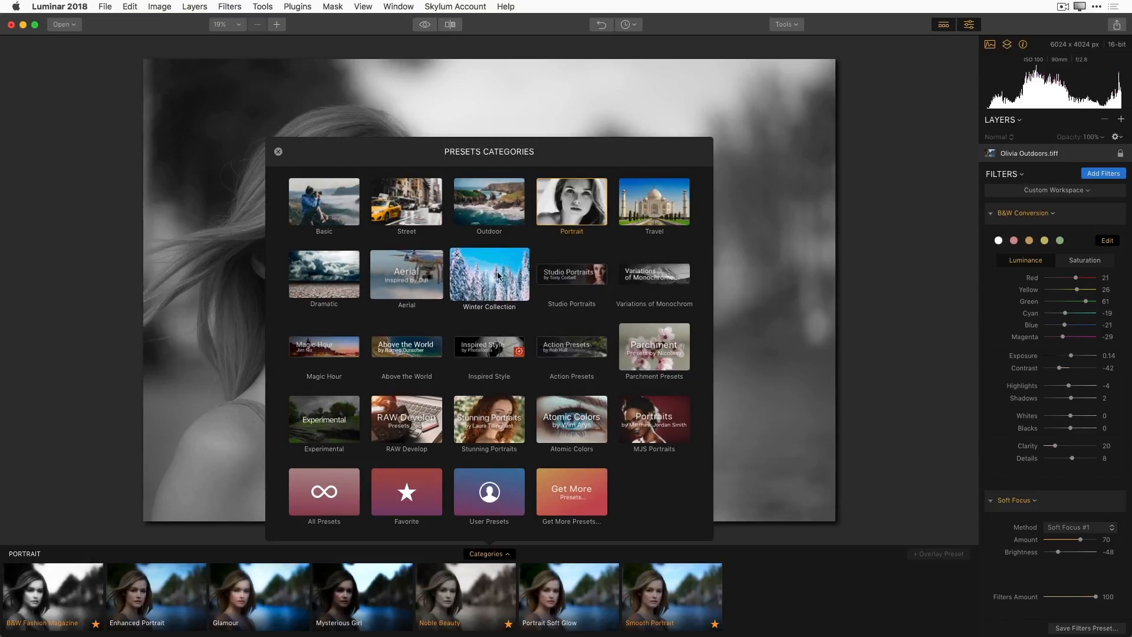
left_click(323, 219)
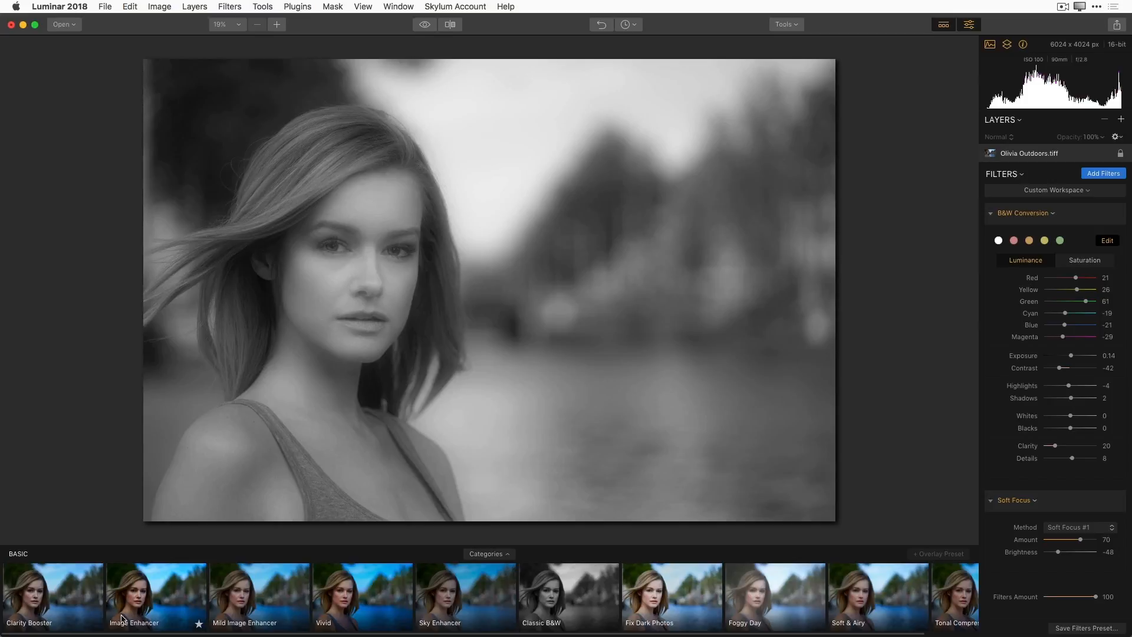
Try the Clarity Booster preset, replace it with Fix Dark Photos, and toggle the original photo on and off for comparison.
left_click(65, 602)
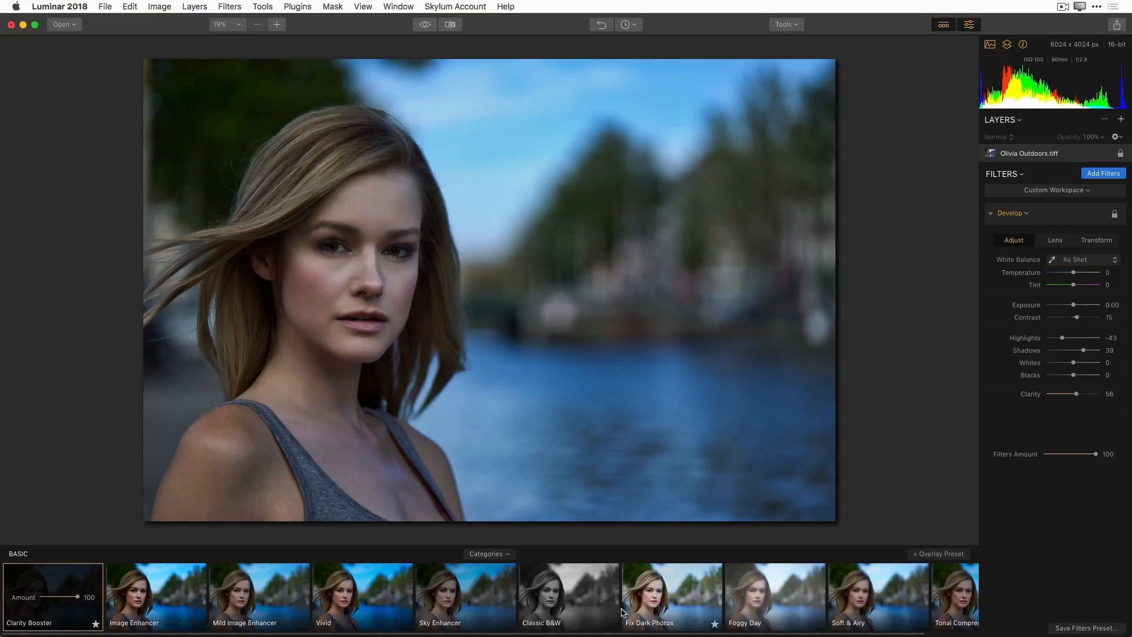
left_click(659, 601)
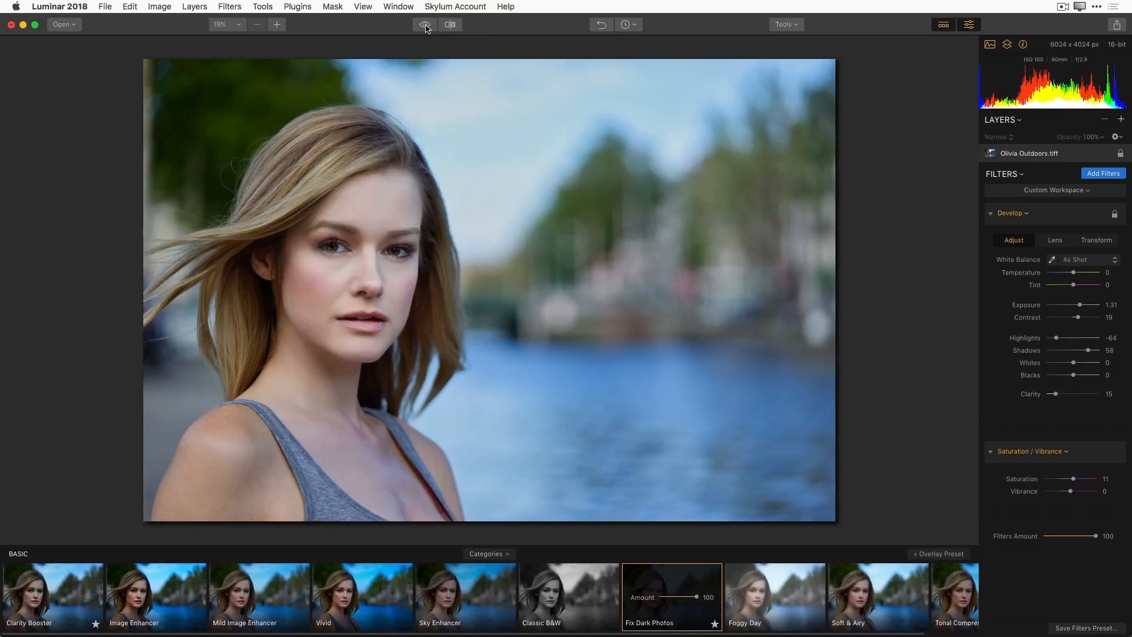
left_click(426, 25)
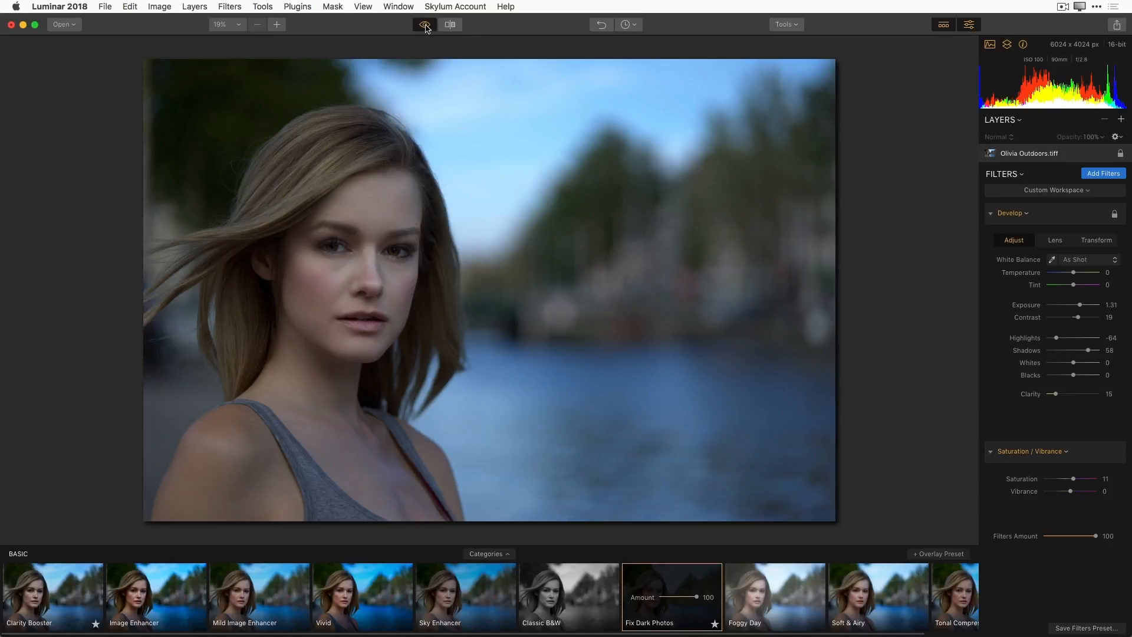
left_click(426, 26)
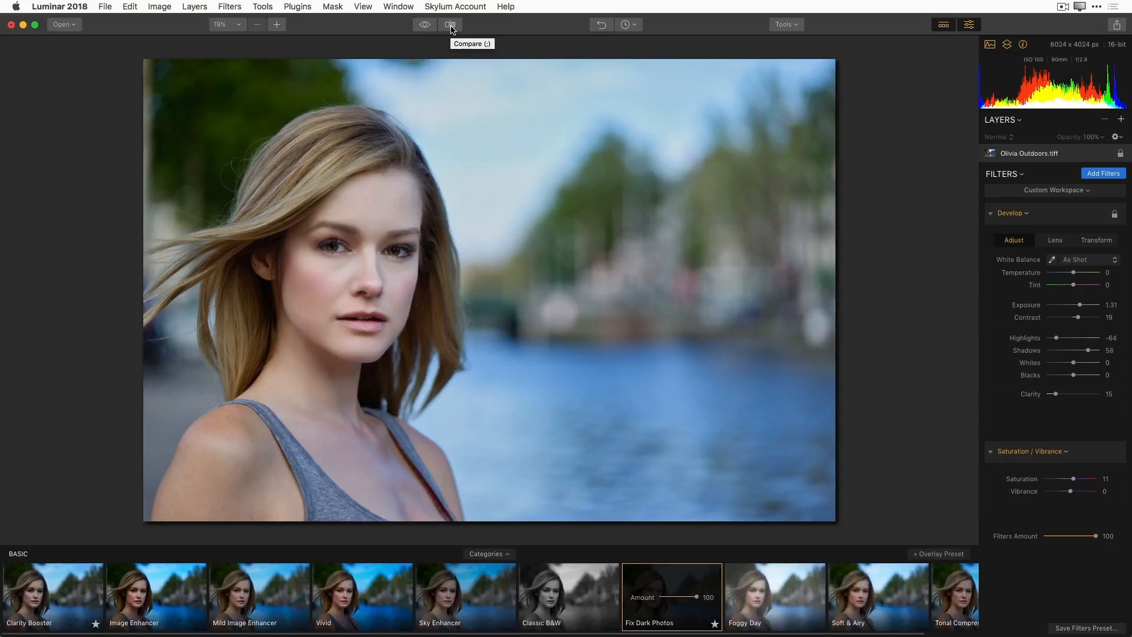
Compare the original with the Fix Dark Photos result by sweeping the before/after divider across the portrait, and leave the split view.
left_click(451, 27)
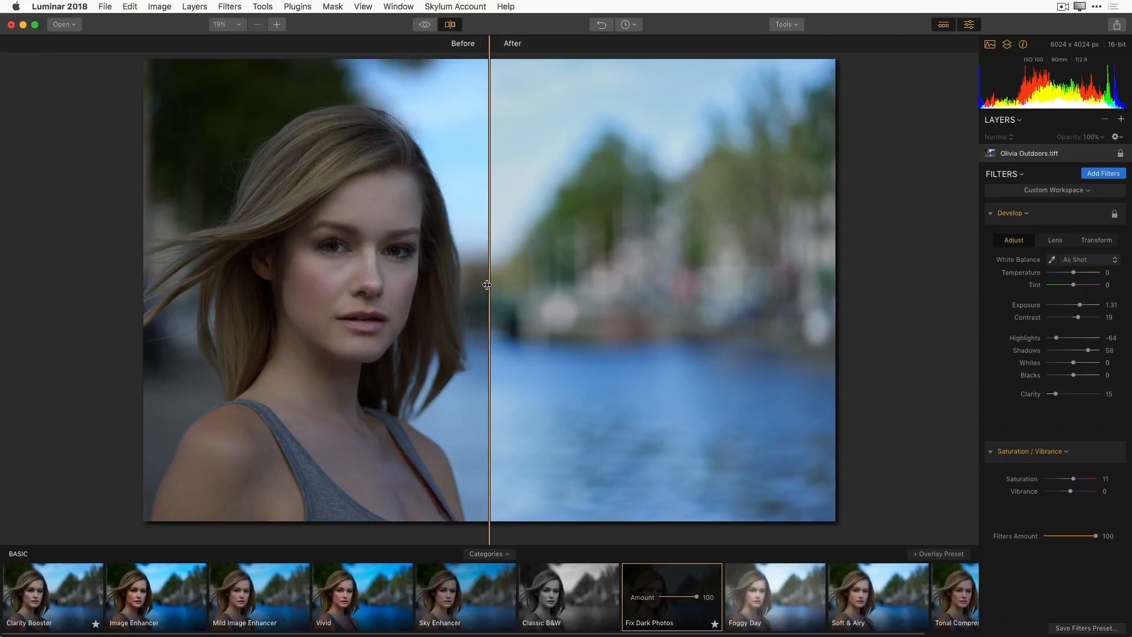
left_click_drag(488, 285, 267, 306)
left_click_drag(628, 299, 138, 320)
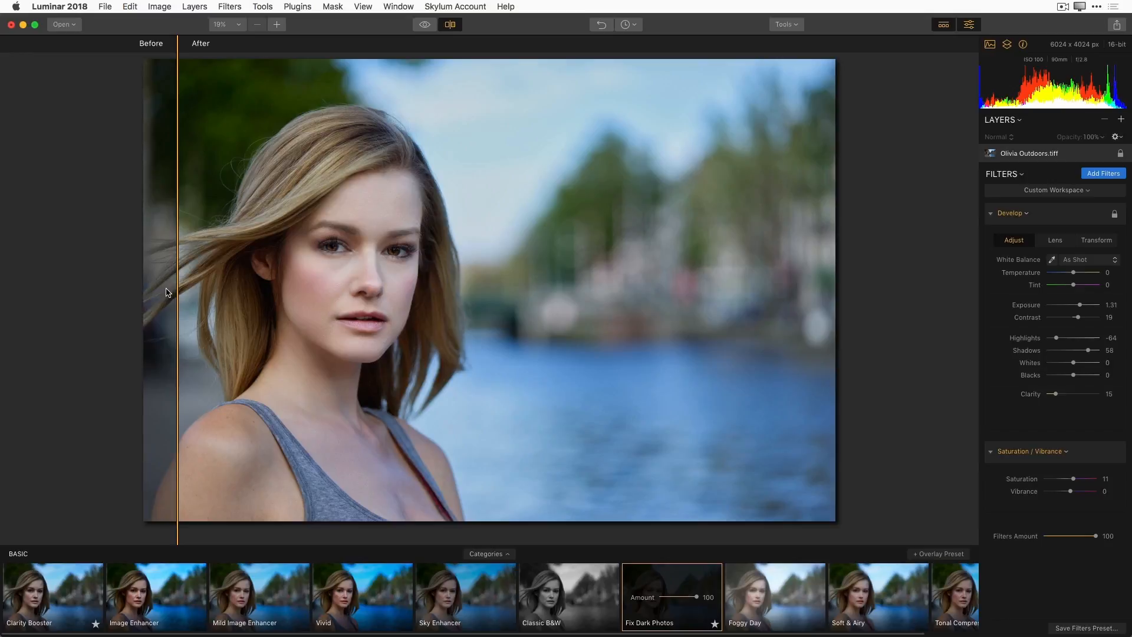
left_click_drag(177, 285, 133, 327)
left_click_drag(176, 304, 158, 364)
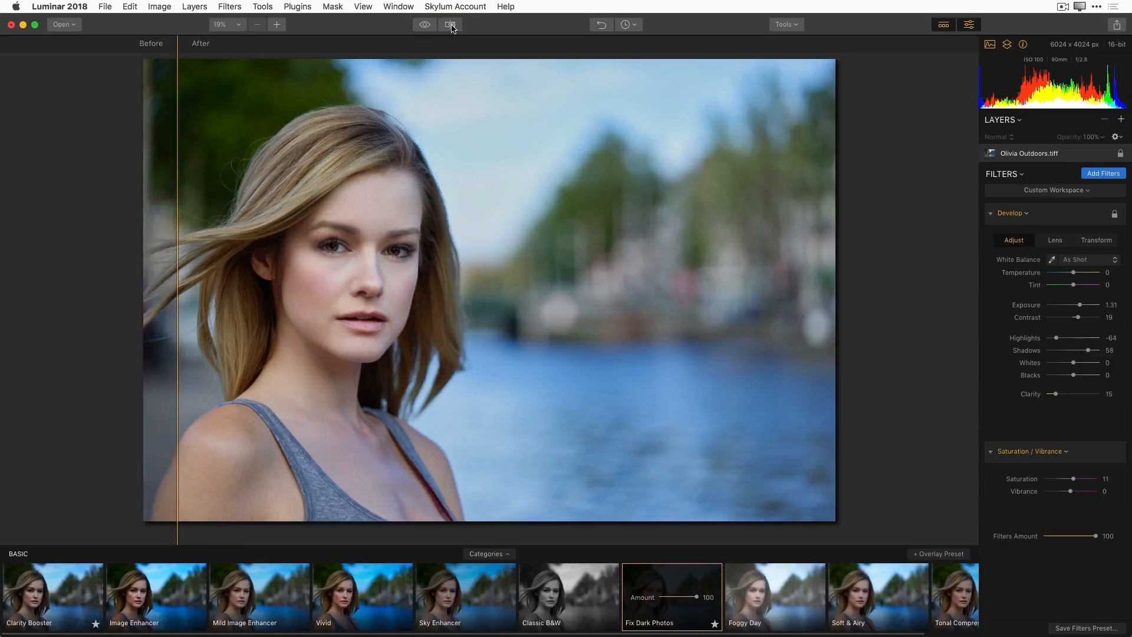
left_click(450, 25)
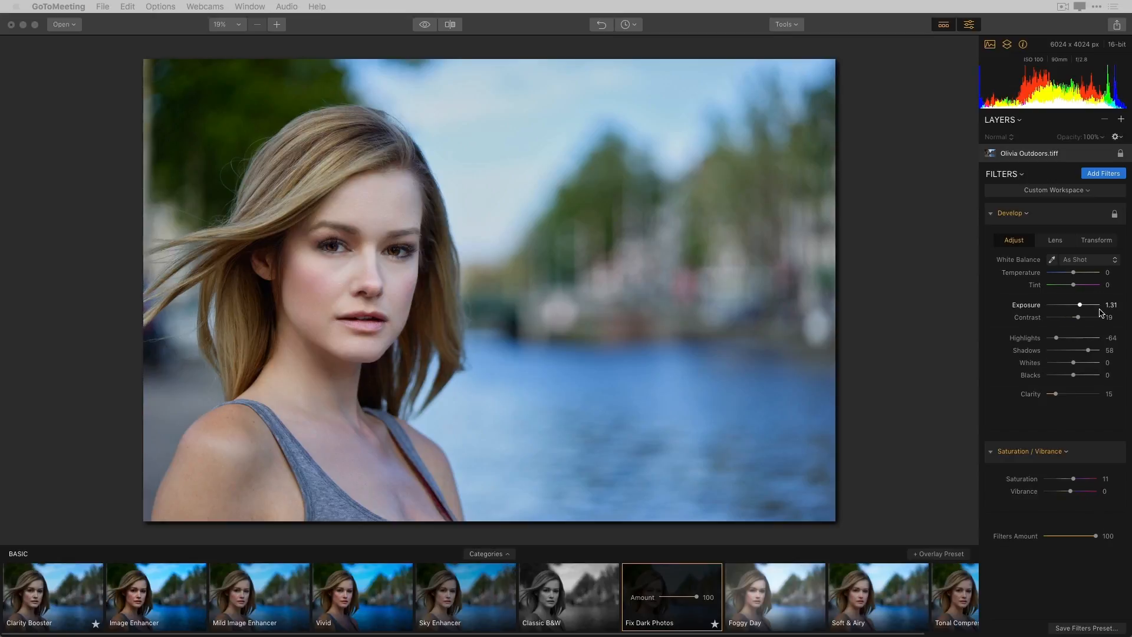
Set the Saturation / Vibrance filter's Saturation to 39 and toggle the filter off and on to check its effect.
left_click(1083, 460)
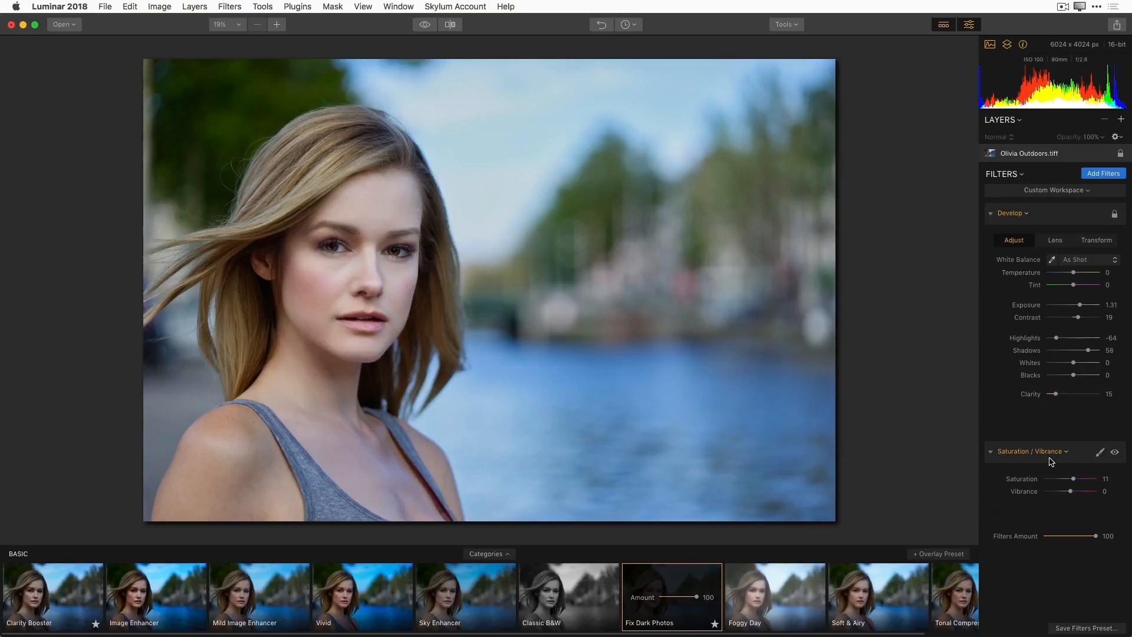
left_click_drag(1073, 483, 1081, 481)
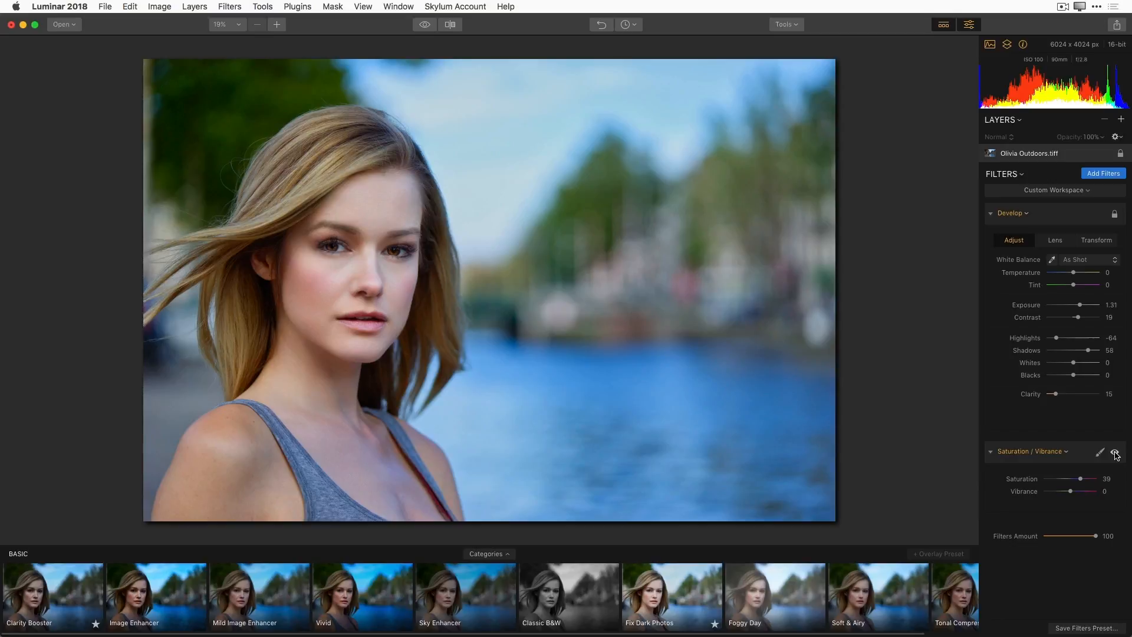
left_click(1115, 453)
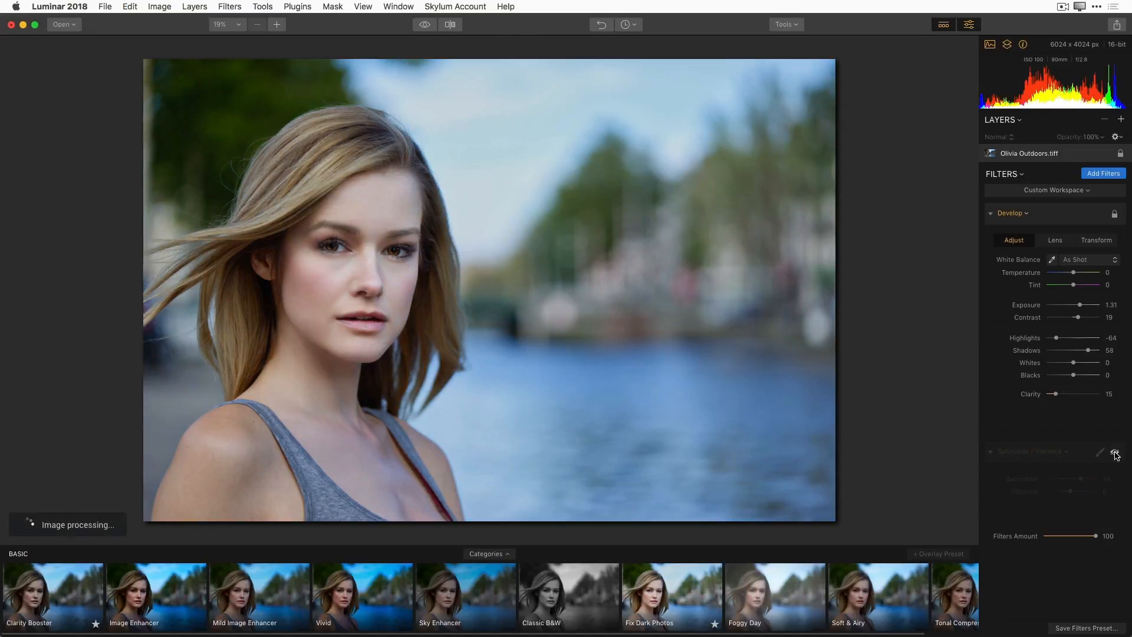
left_click(1115, 453)
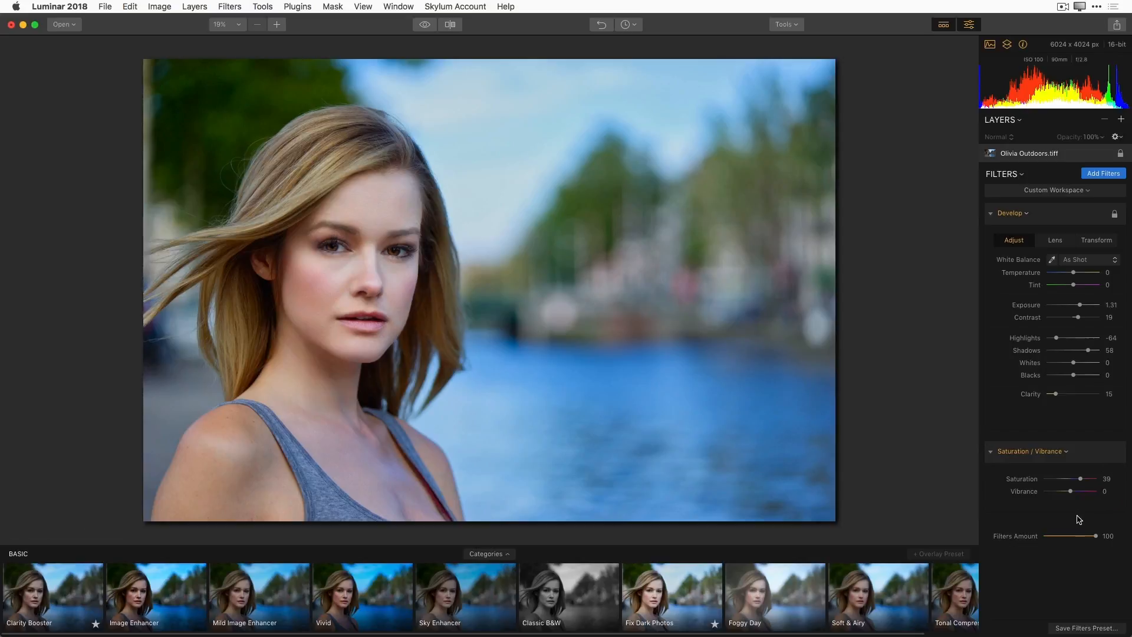
Try Saturation and Vibrance at 100, preview without the filter, and lower Saturation to 42 and Vibrance to -5.
left_click_drag(1070, 492, 1111, 480)
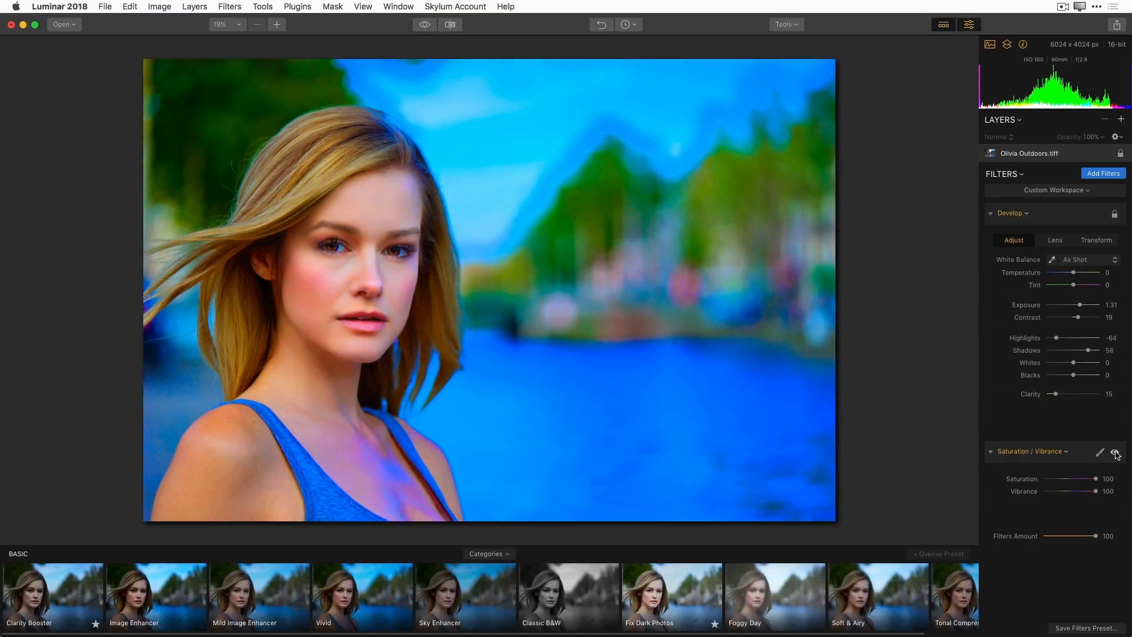
left_click(1115, 453)
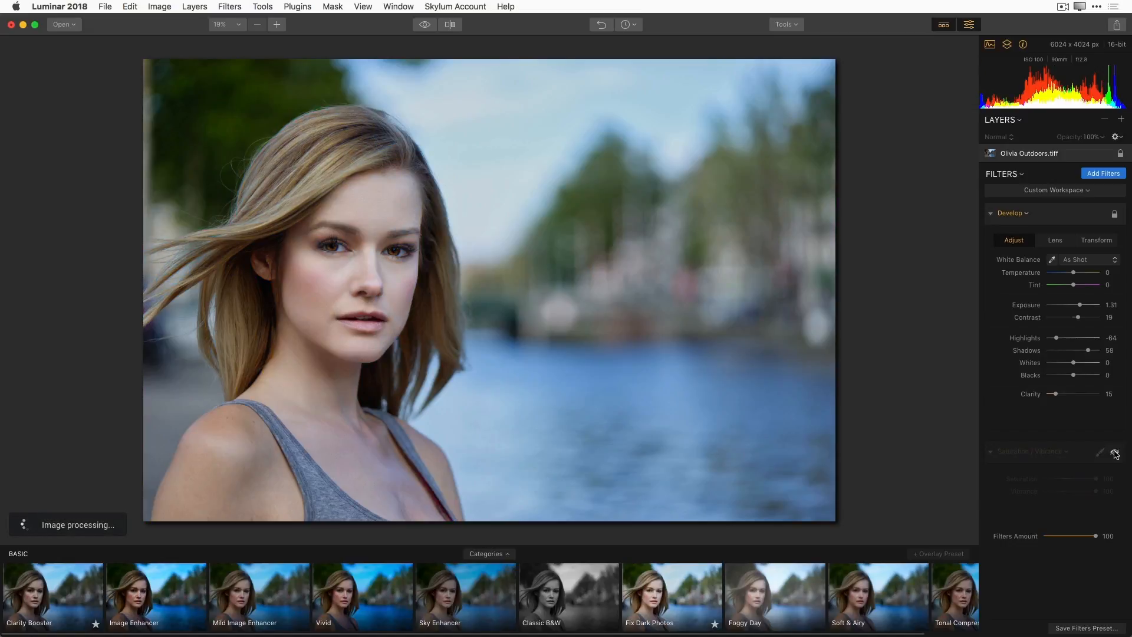
left_click(1115, 452)
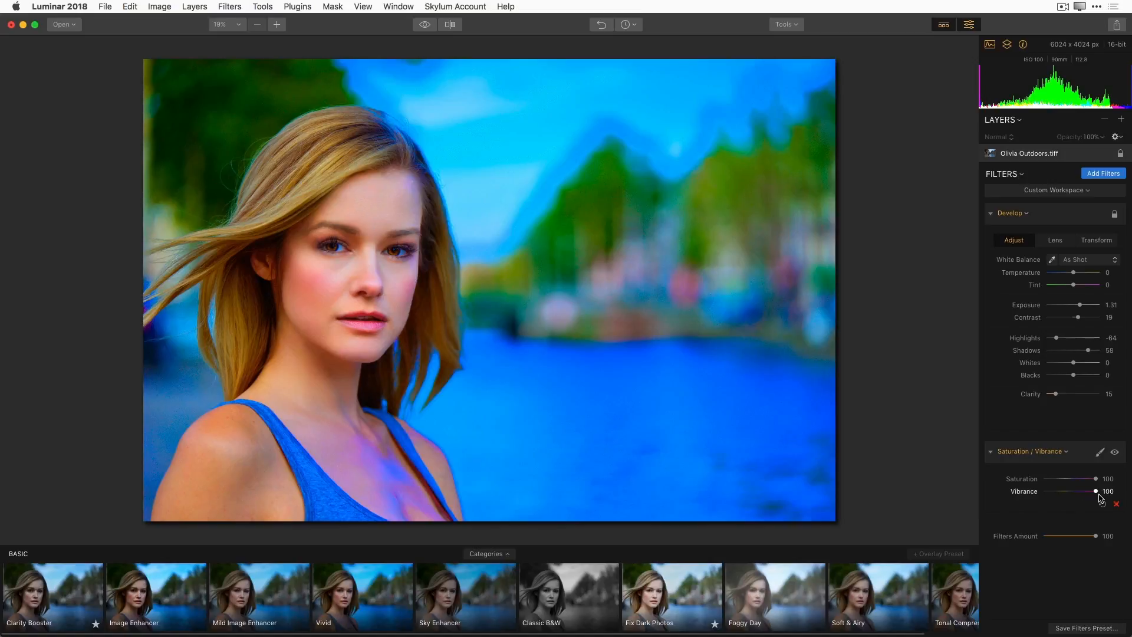
mouse_move(1095, 491)
left_mouse_down()
mouse_move(1068, 492)
mouse_move(1082, 482)
left_mouse_up()
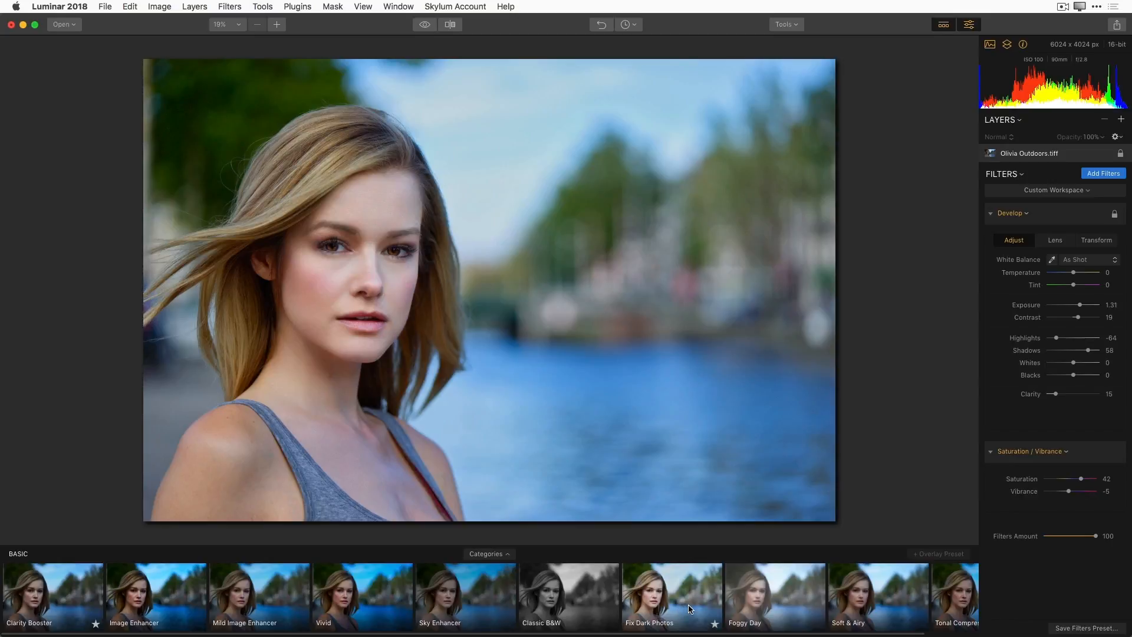
Try the Soft & Airy preset and return the portrait to the default Fix Dark Photos preset.
left_click(877, 596)
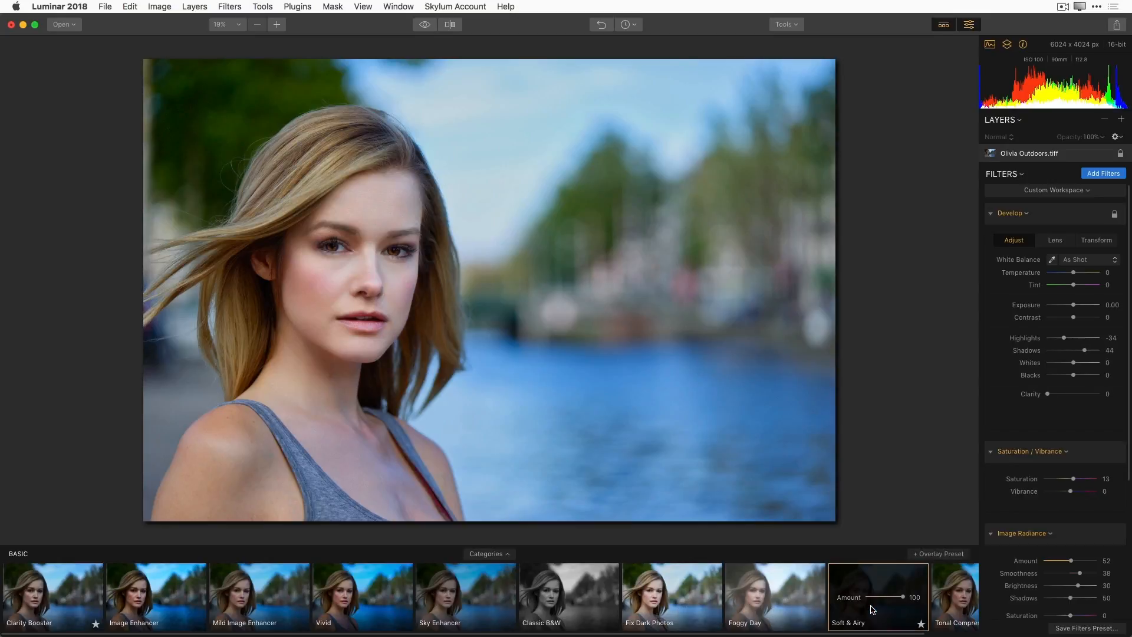
left_click(662, 607)
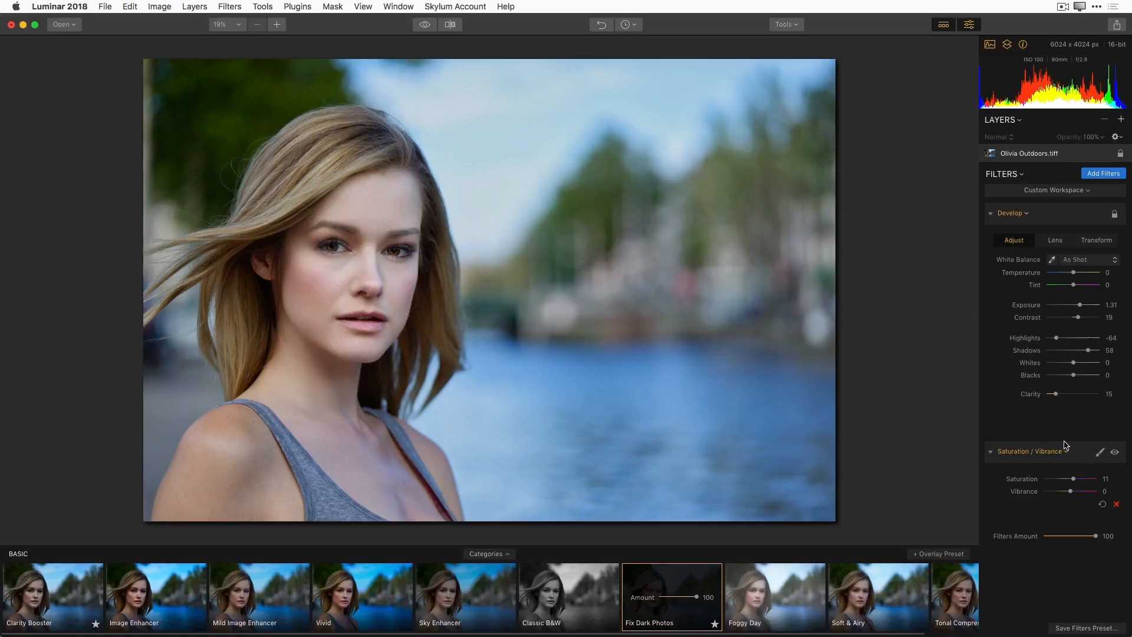
Open the filters catalog and browse through its filter groups down to the Professional and Utility sections.
left_click(1105, 177)
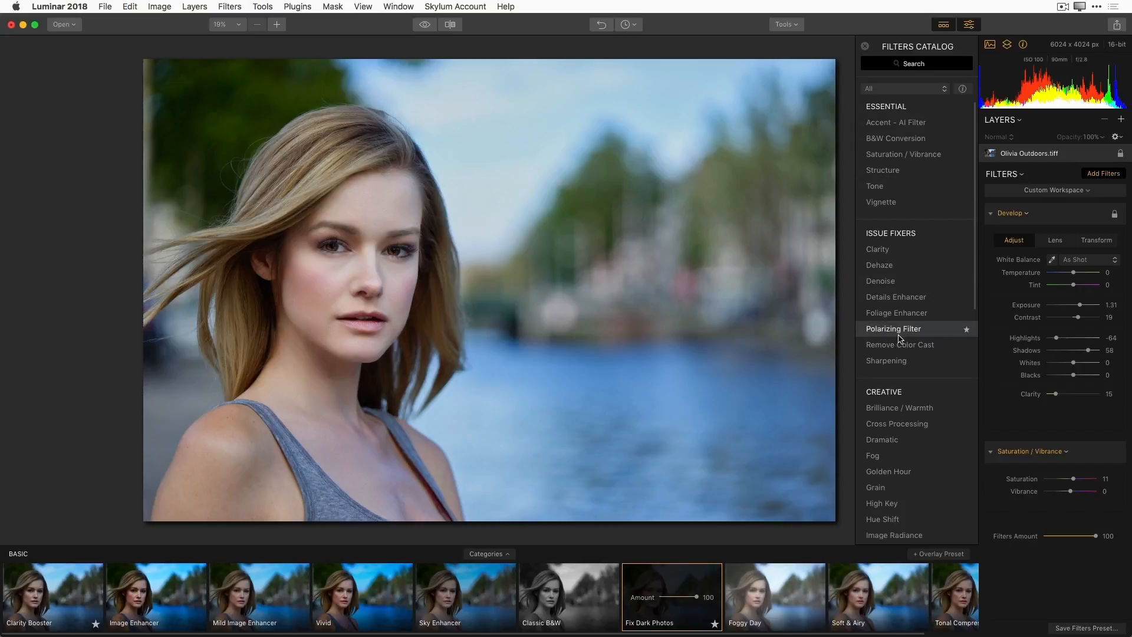
scroll(902, 401, "down", 10)
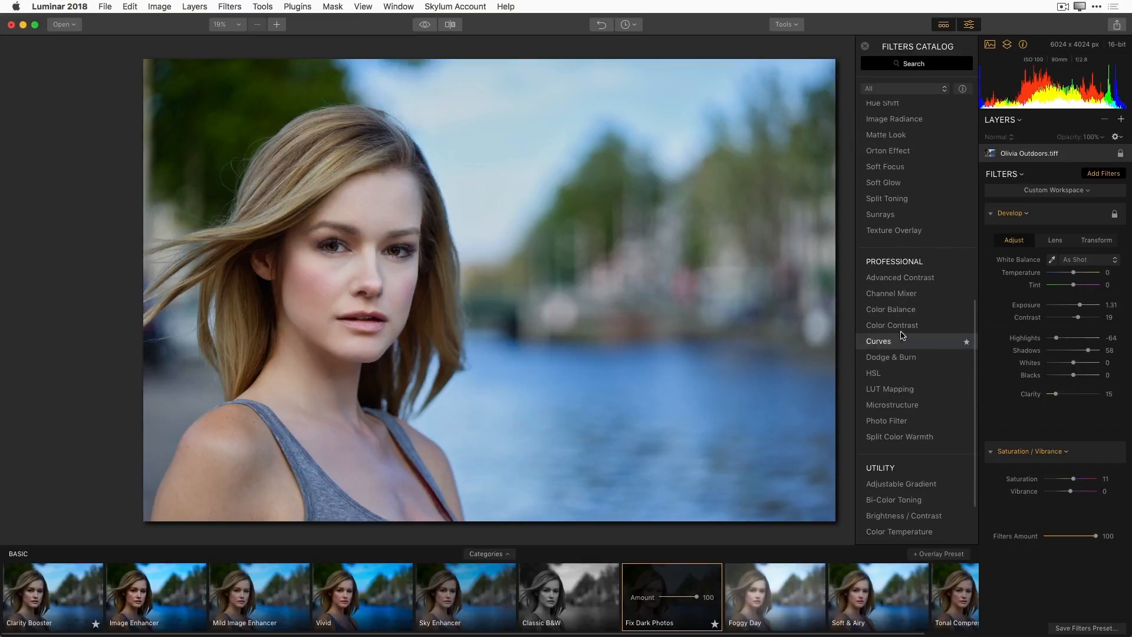
scroll(893, 232, "up", 3)
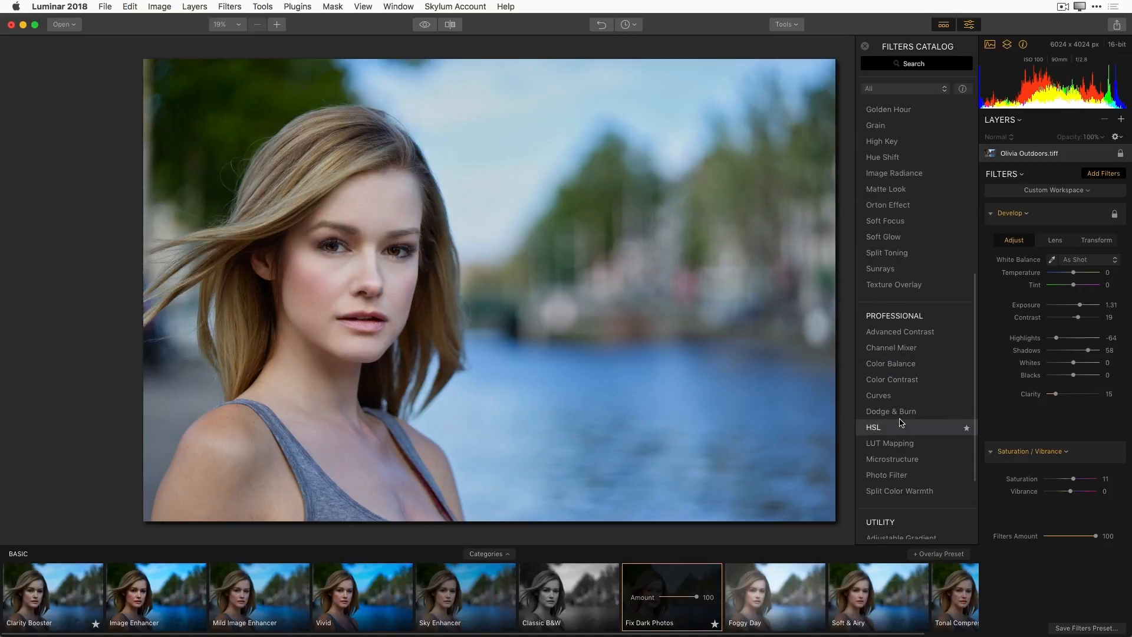
scroll(914, 416, "down", 1)
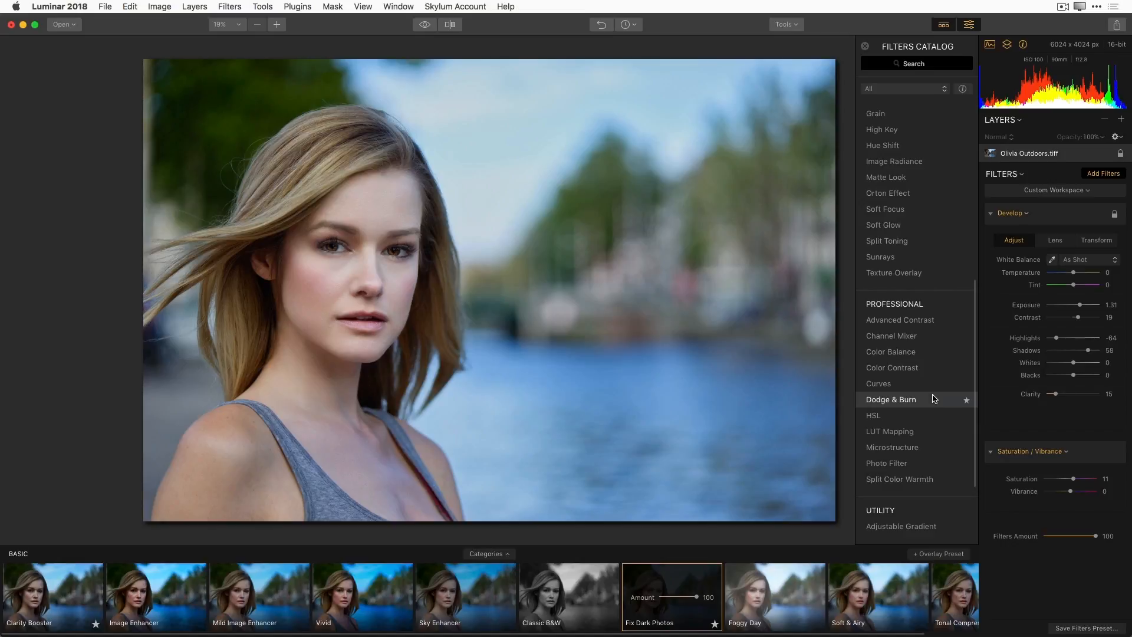
Try adding the Curves filter from the Professional group and remove it again.
left_click(894, 384)
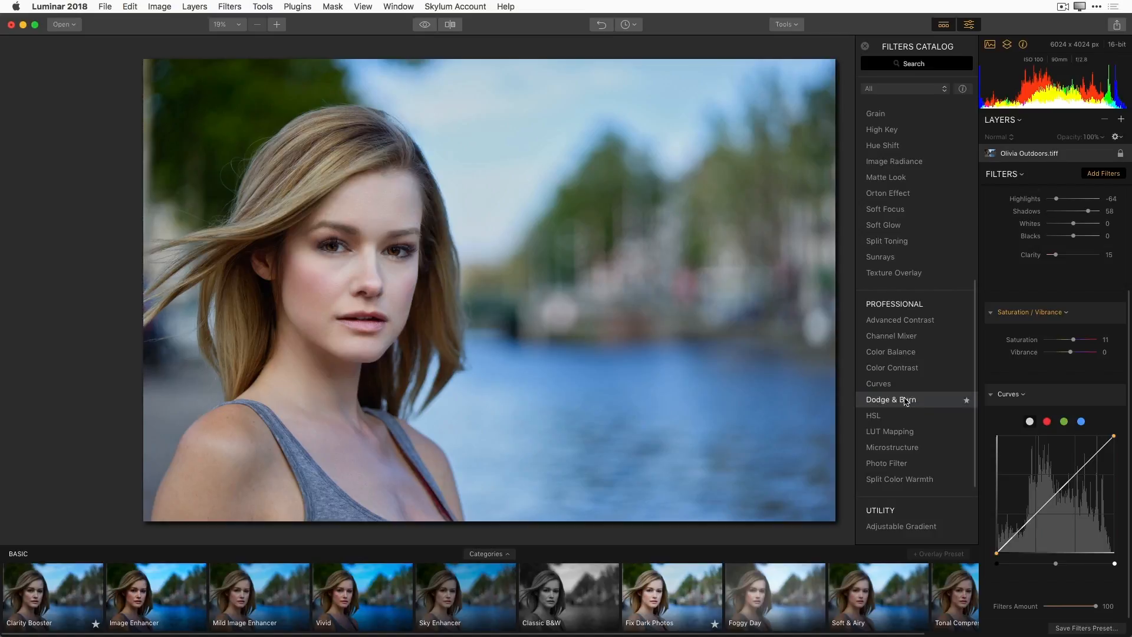
scroll(902, 413, "down", 3)
scroll(916, 428, "up", 15)
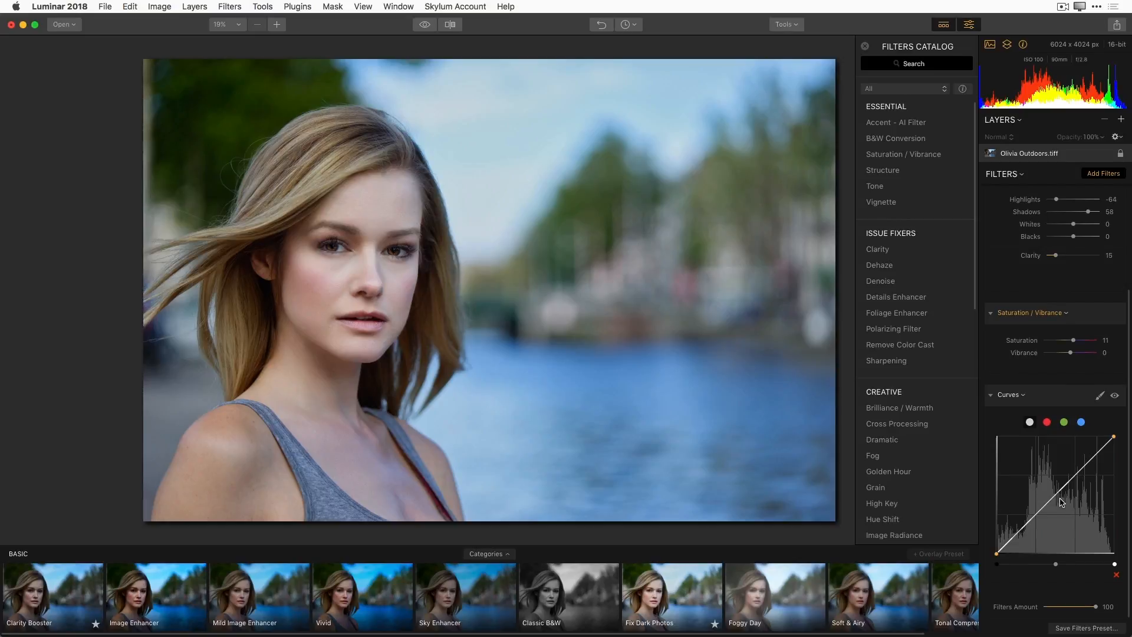
left_click(1116, 575)
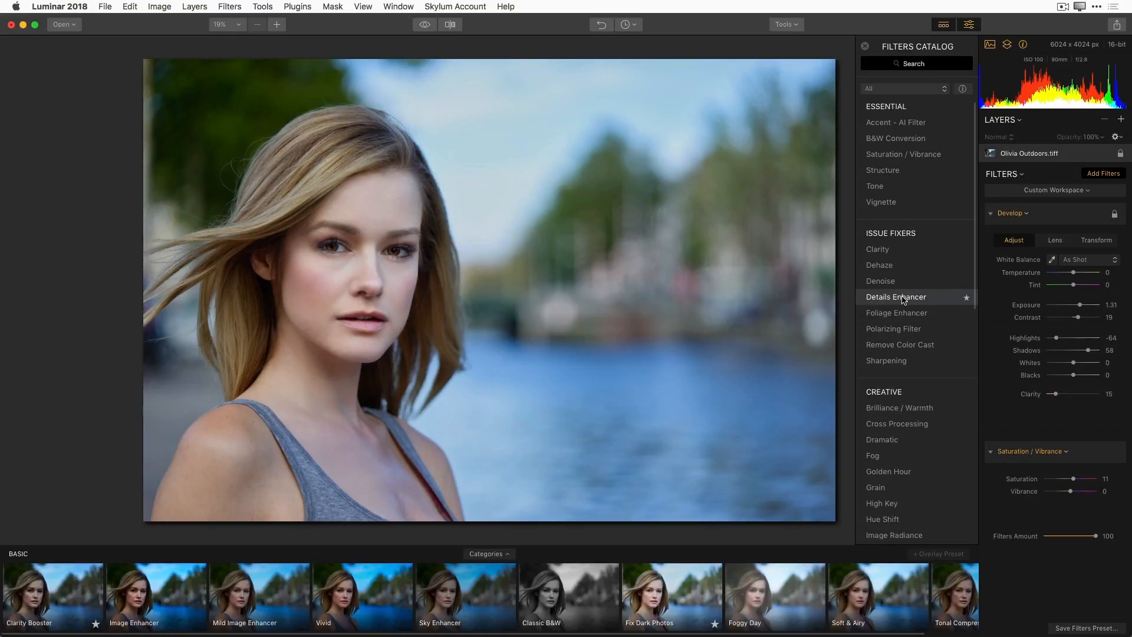
Add the Vignette filter from the Essential group and darken the edges with Amount -100.
left_click(877, 206)
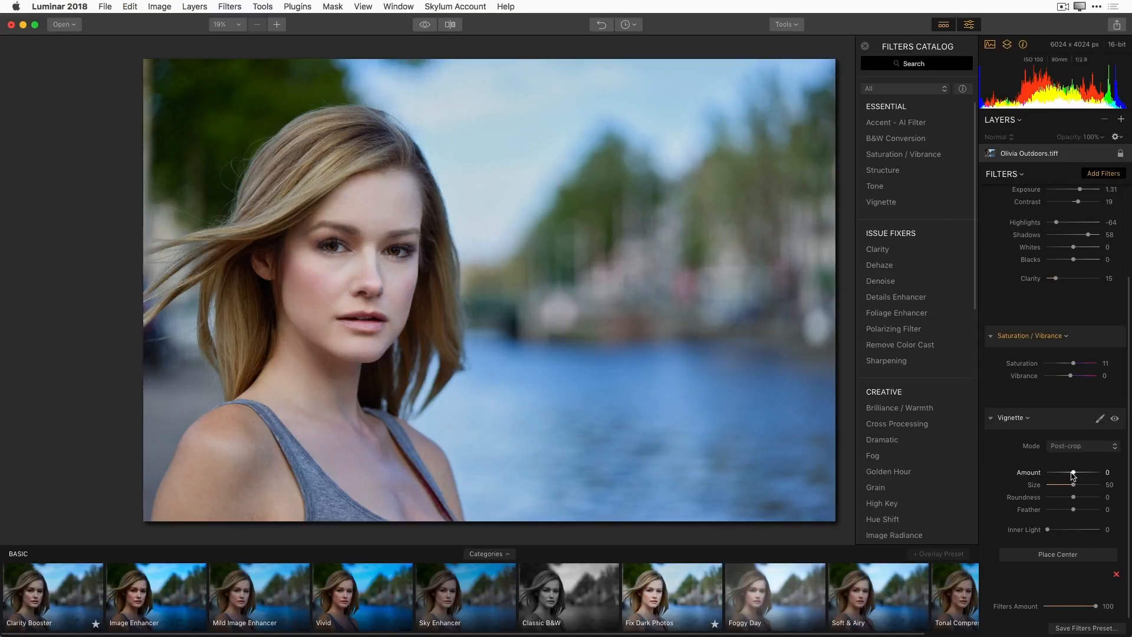
left_click_drag(1073, 476, 1049, 482)
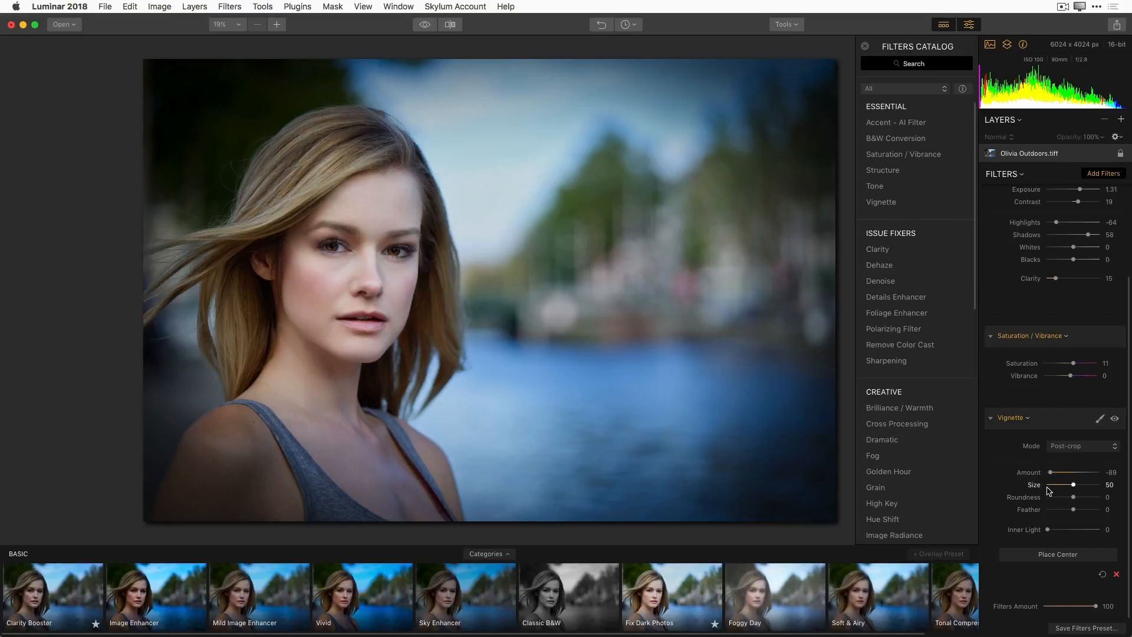
left_click_drag(1051, 472, 1046, 475)
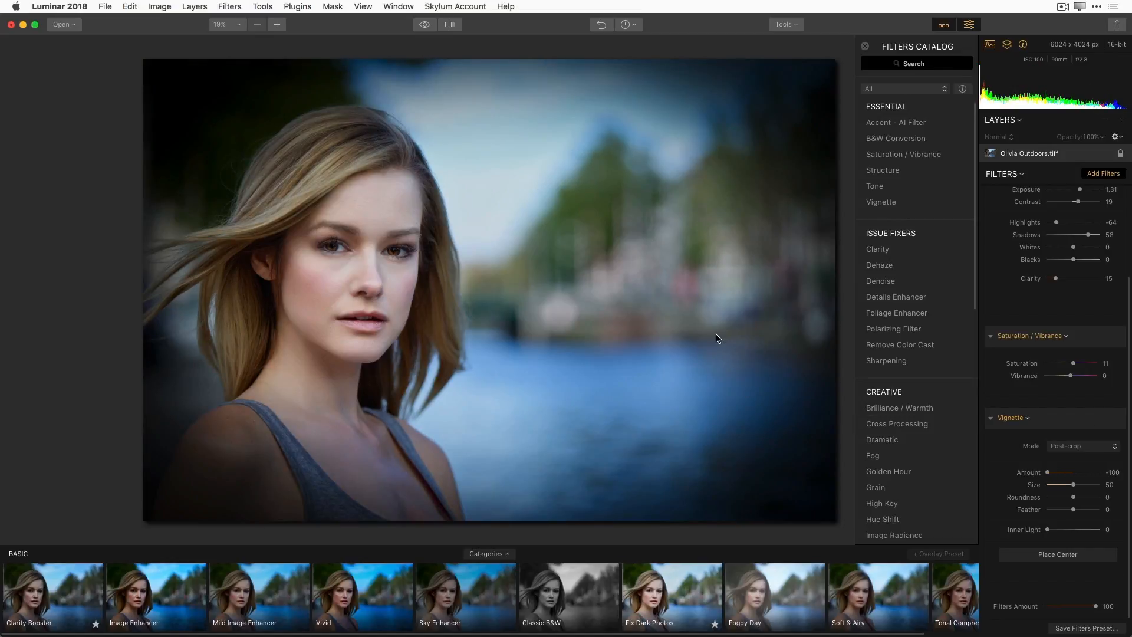
Shape the vignette as a hard-edged ellipse with Feather -100, Roundness 75 and Size 32.
left_click_drag(1074, 509, 1028, 519)
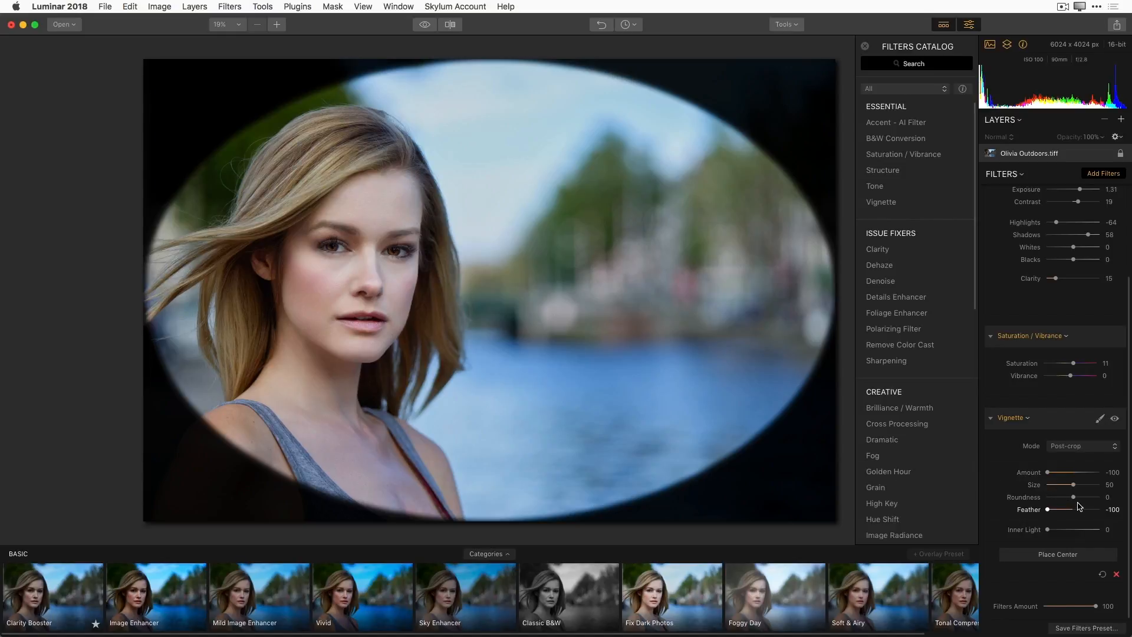
mouse_move(1074, 498)
left_mouse_down()
mouse_move(1087, 498)
mouse_move(1047, 505)
mouse_move(1094, 496)
left_mouse_up()
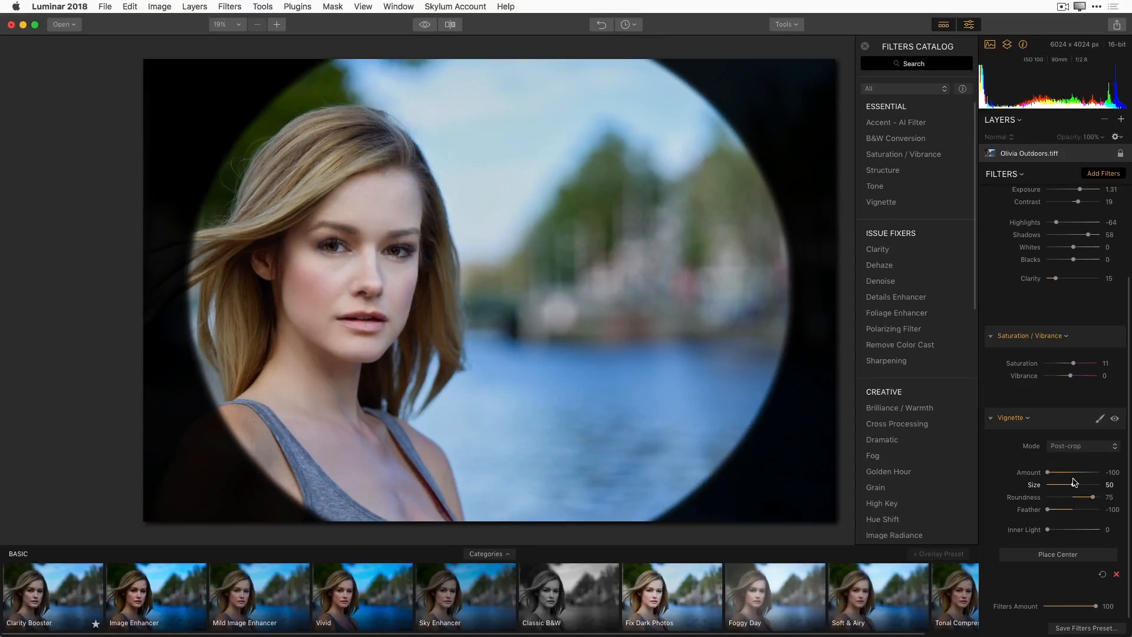
left_click_drag(1073, 484, 1064, 485)
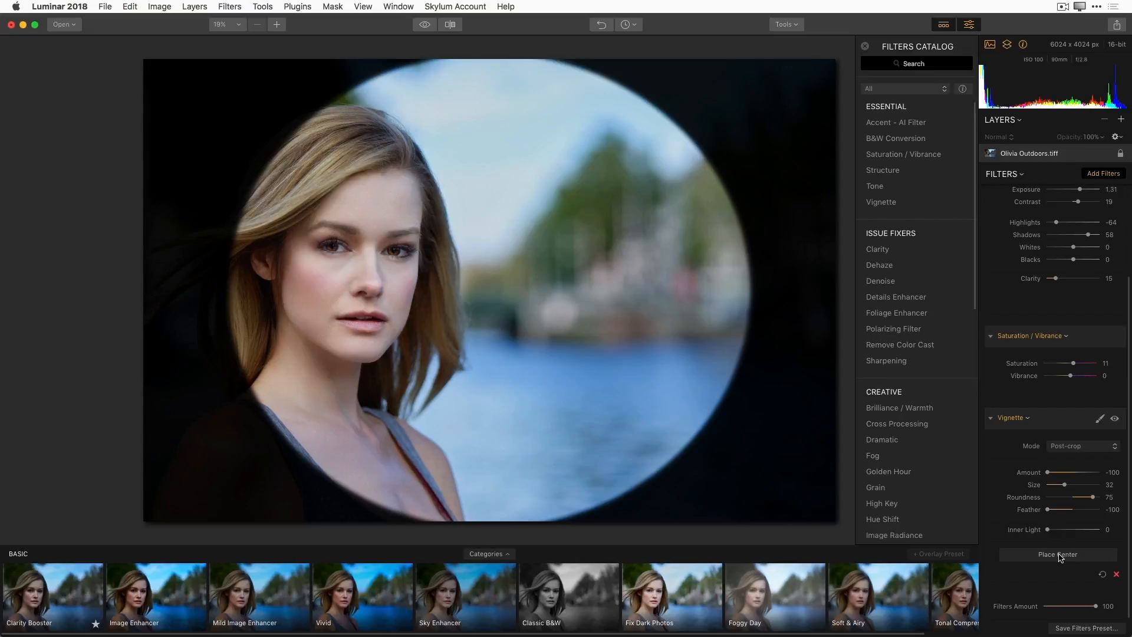
Place the vignette's center on the woman's face.
left_click(1061, 557)
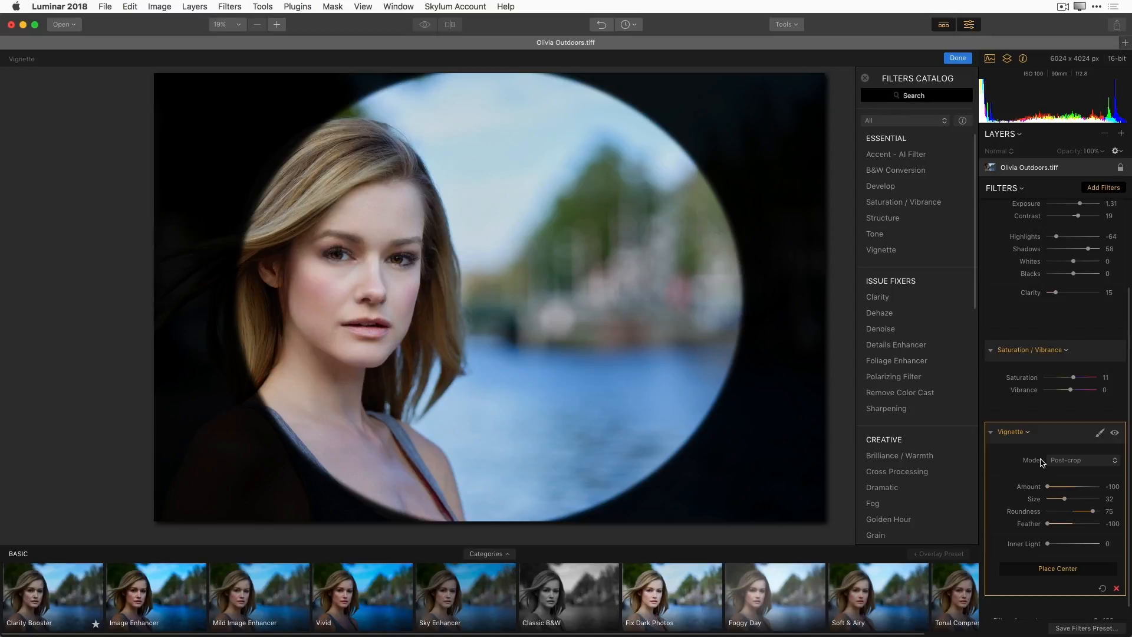
left_click(1058, 569)
left_click(360, 292)
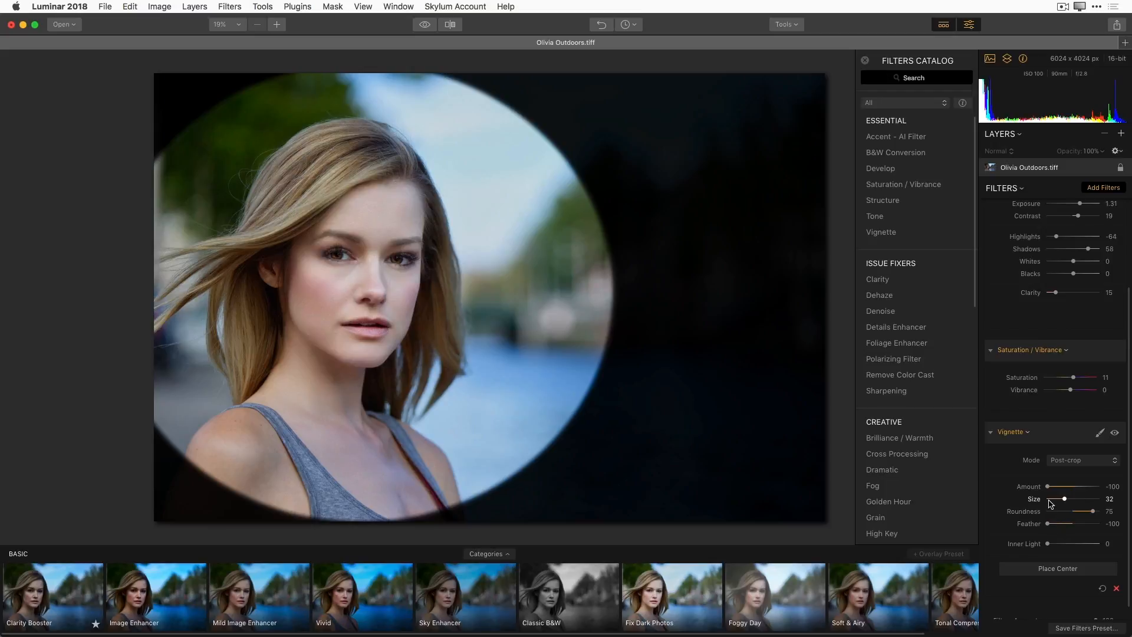
Soften the vignette with Amount -57, Size 29 and Feather -11, and brighten its interior with Inner Light 10.
left_click_drag(1048, 524, 1056, 490)
left_click_drag(1057, 489, 1063, 500)
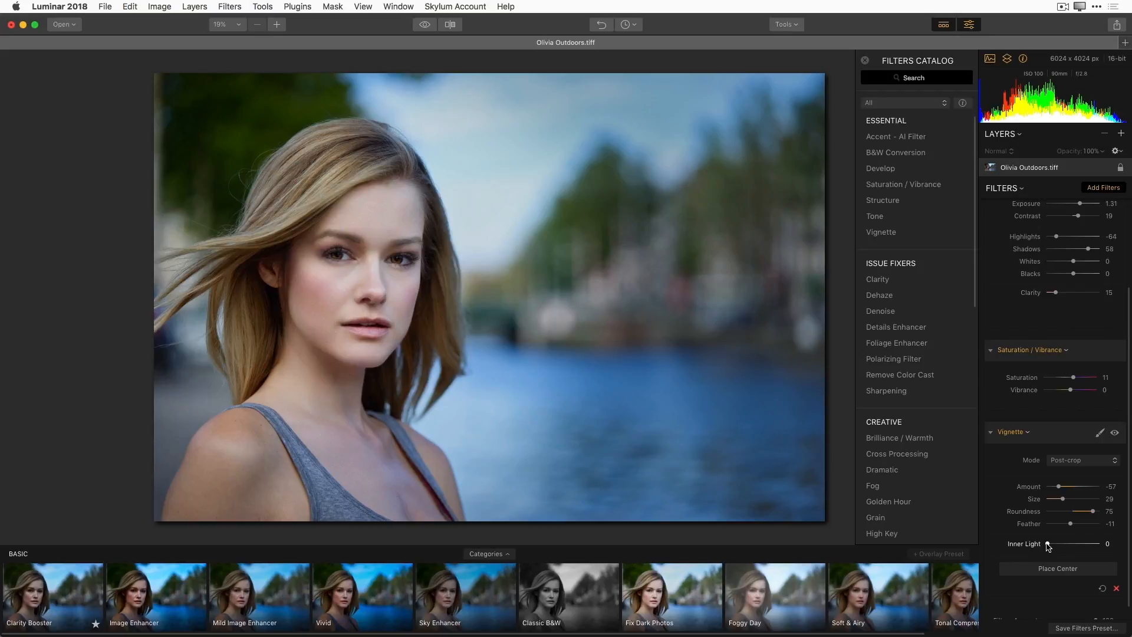
left_click_drag(1048, 546, 1054, 547)
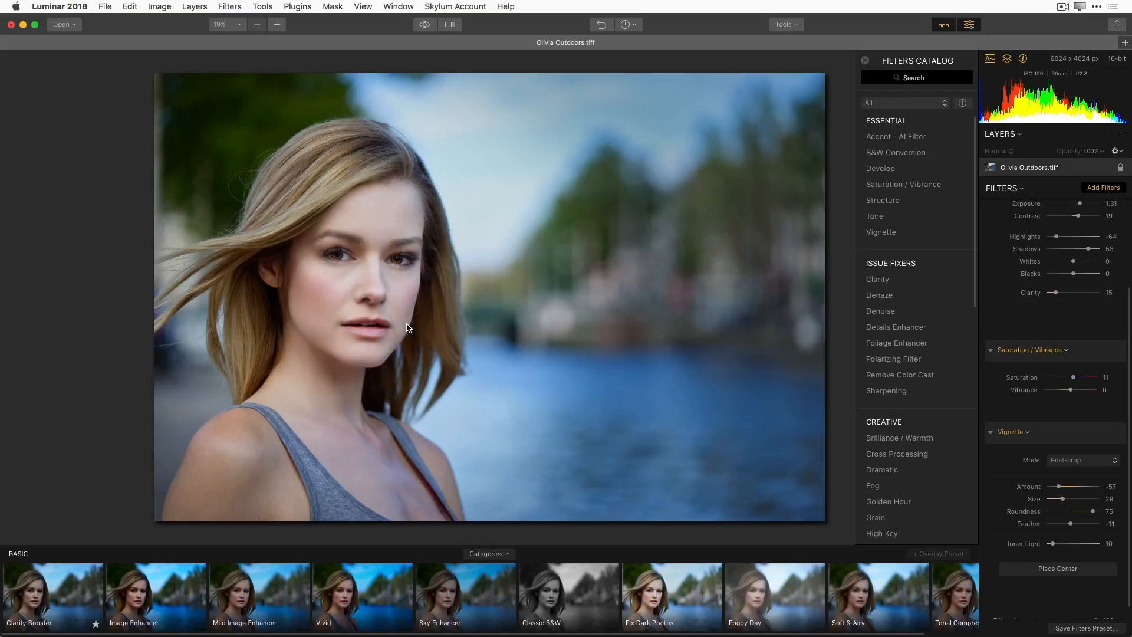
Compare the portrait without and with the vignette by switching the Vignette filter off and back on.
mouse_move(1124, 443)
left_click(1115, 434)
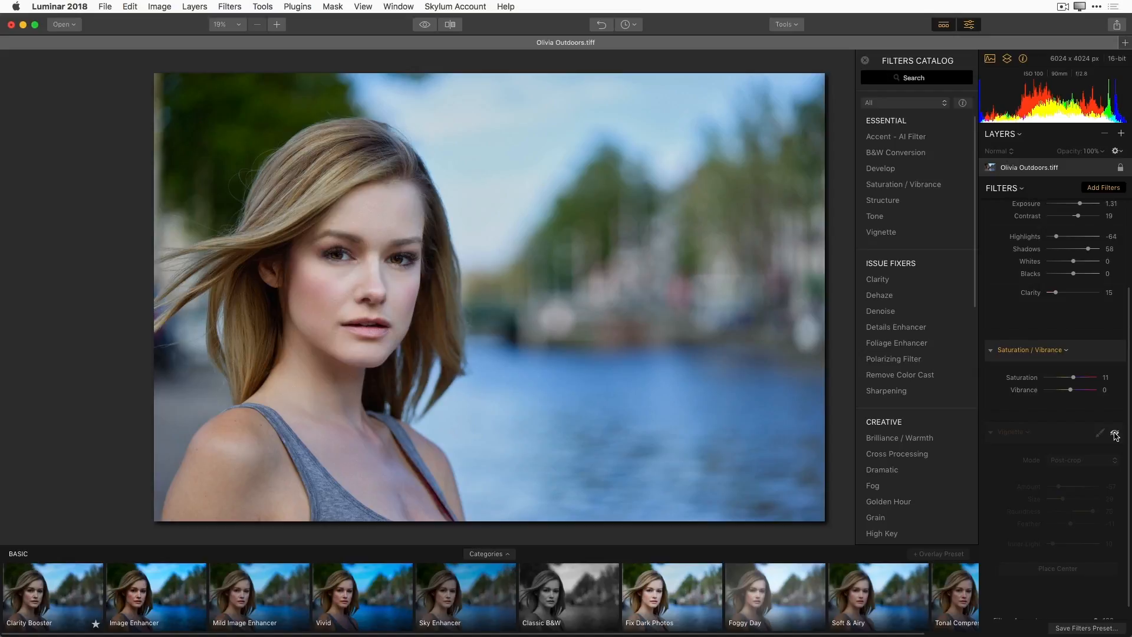
left_click(1115, 434)
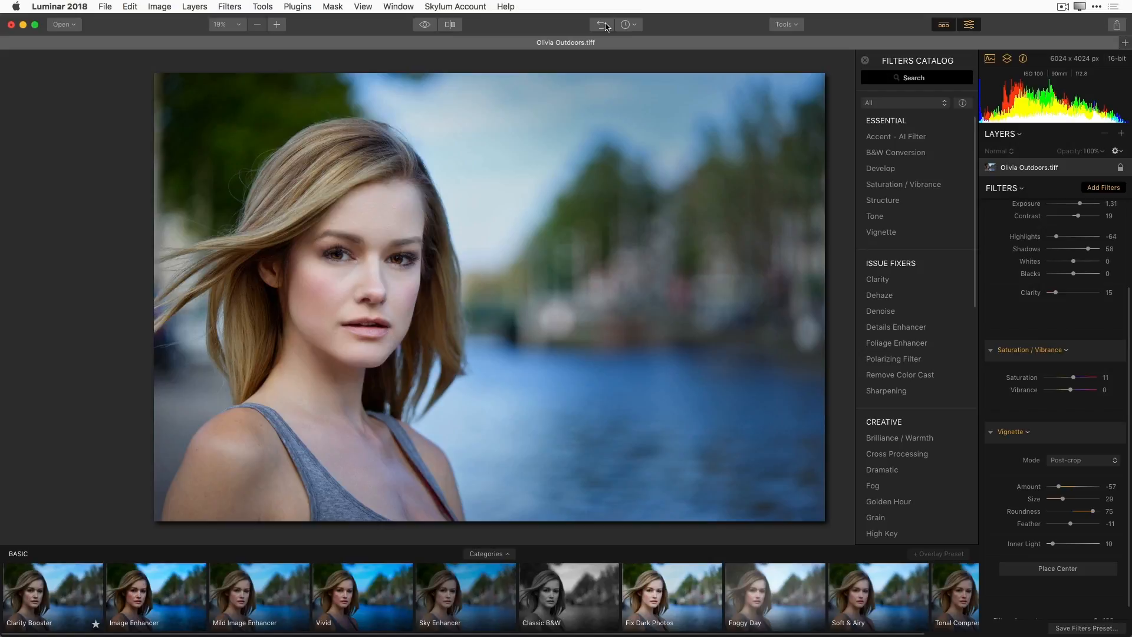
Browse the edit history and try stepping back to the two earlier Saturation / Vibrance: Enabled states.
left_click(635, 24)
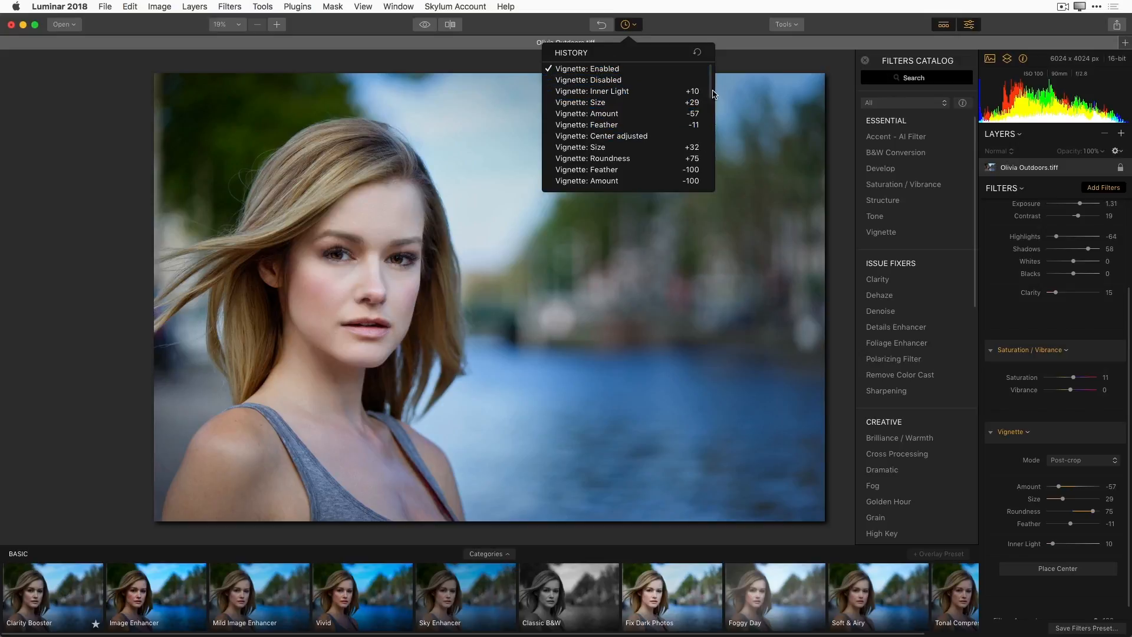
scroll(709, 111, "down", 5)
scroll(713, 112, "down", 2)
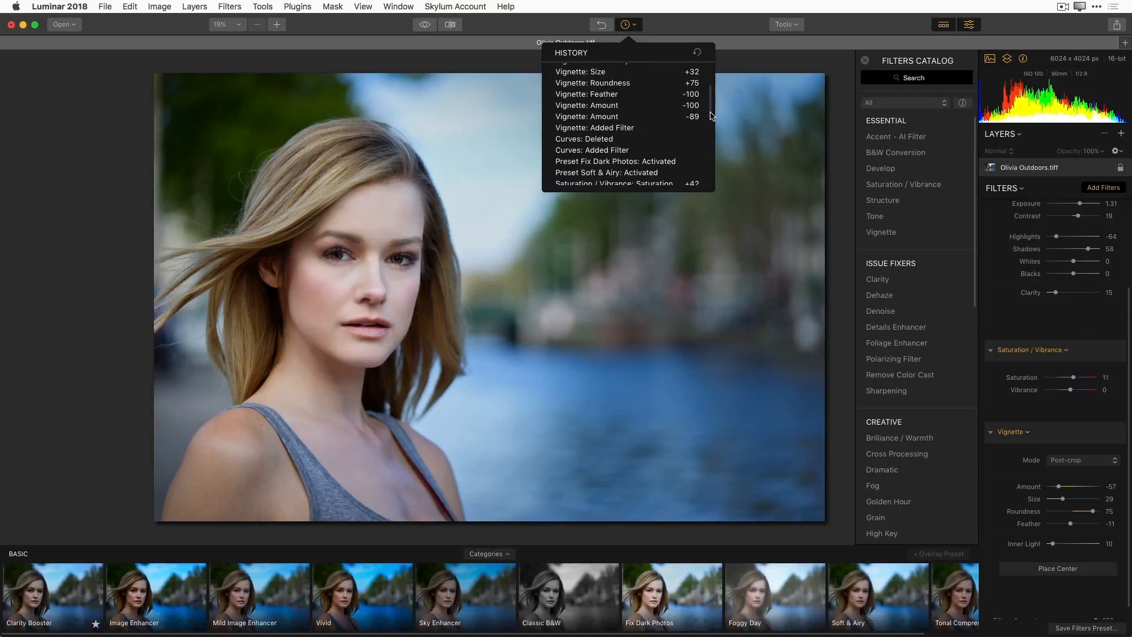
scroll(711, 116, "down", 1)
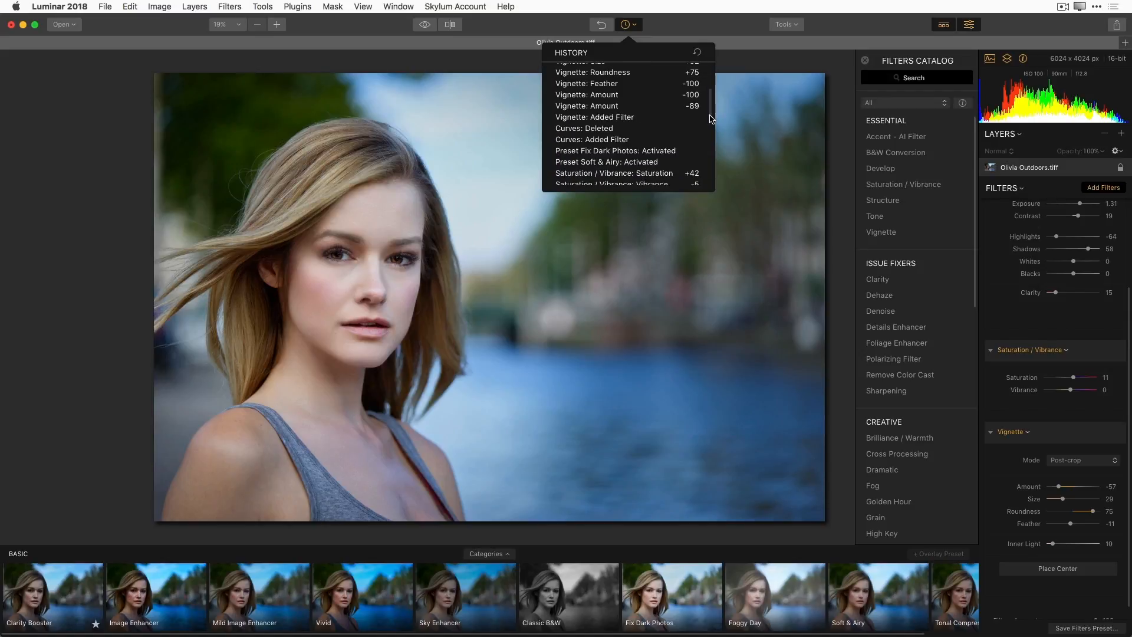
scroll(710, 118, "down", 6)
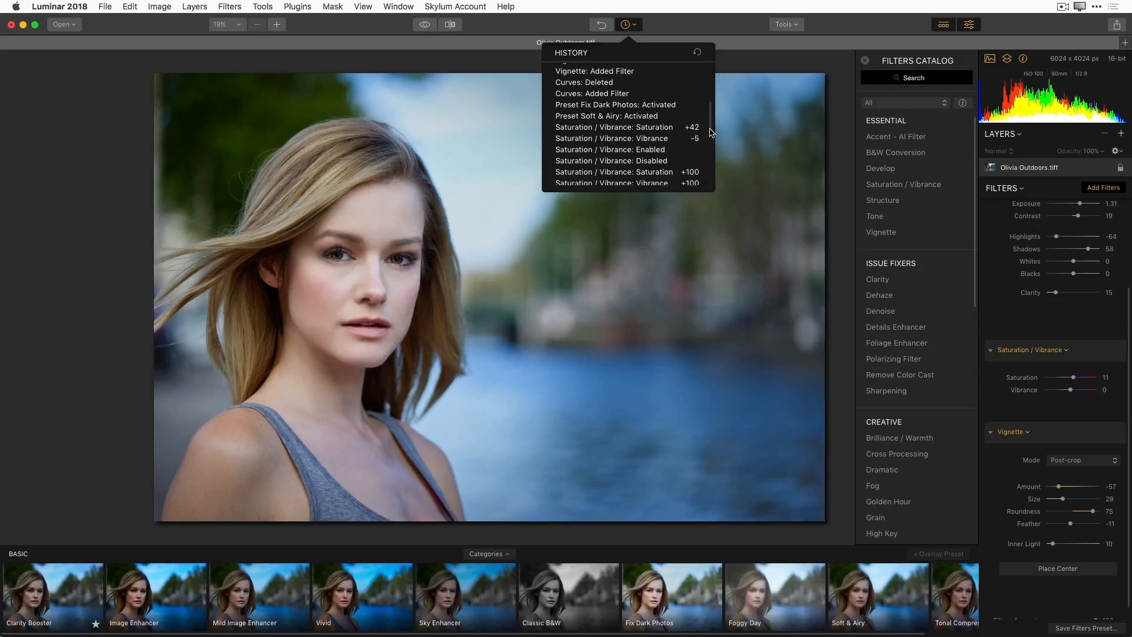
scroll(710, 133, "up", 3)
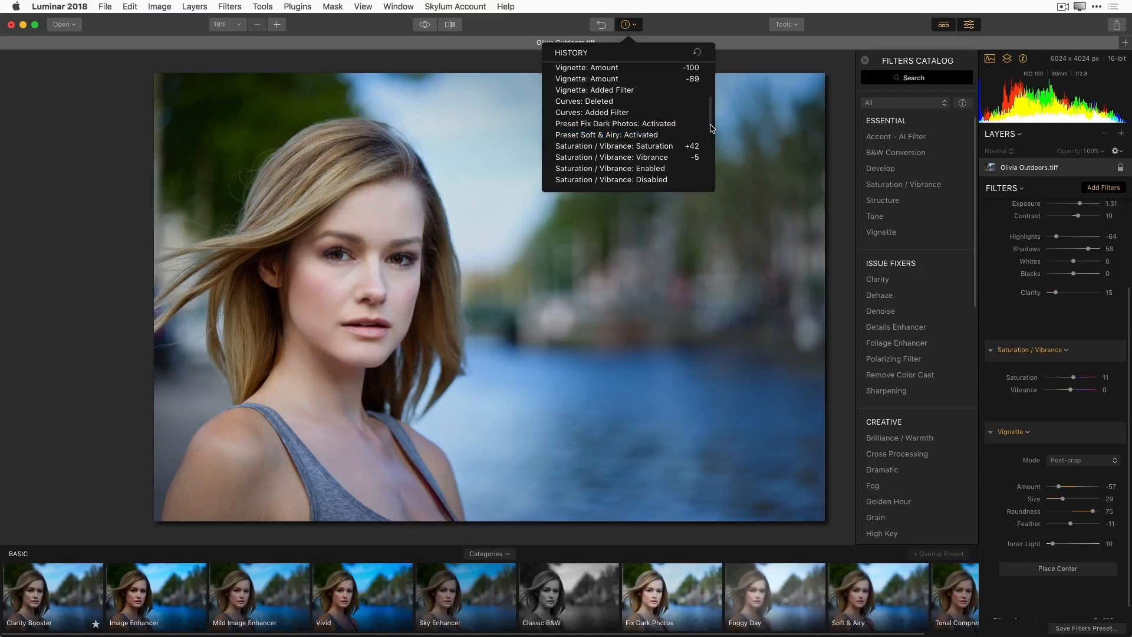
mouse_move(712, 127)
left_mouse_down()
mouse_move(703, 183)
mouse_move(711, 142)
left_mouse_up()
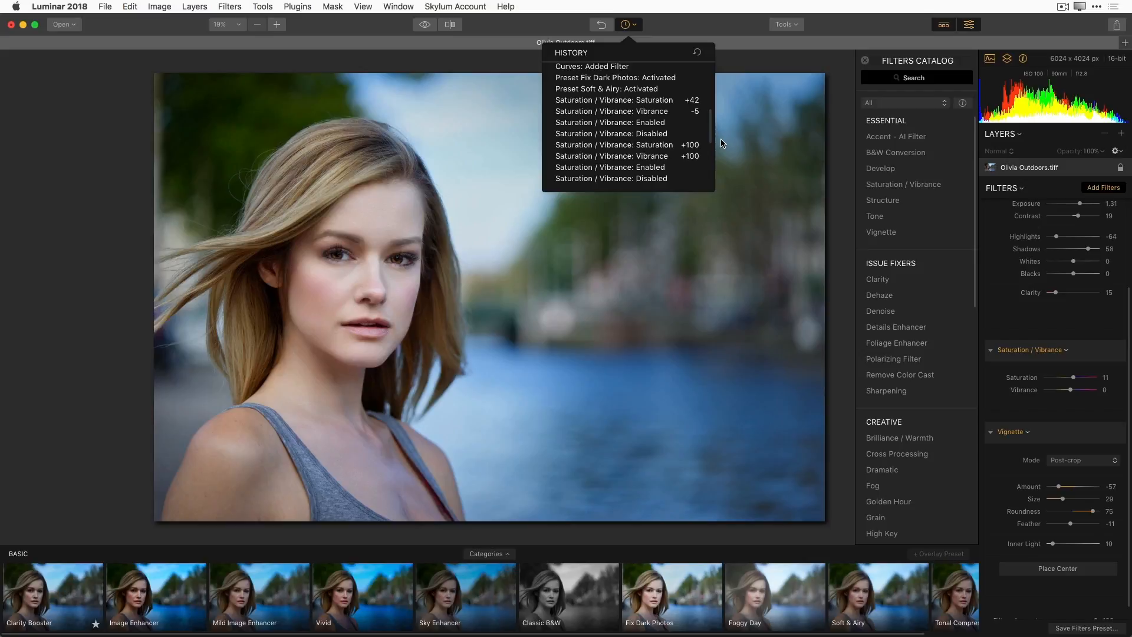
left_click(593, 123)
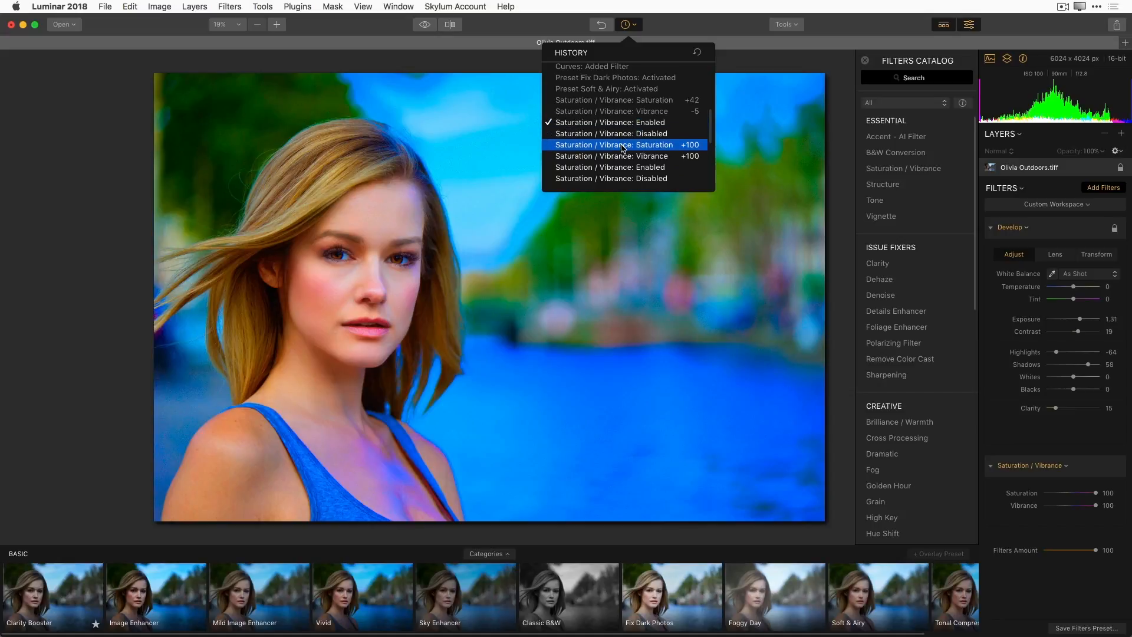
left_click(626, 168)
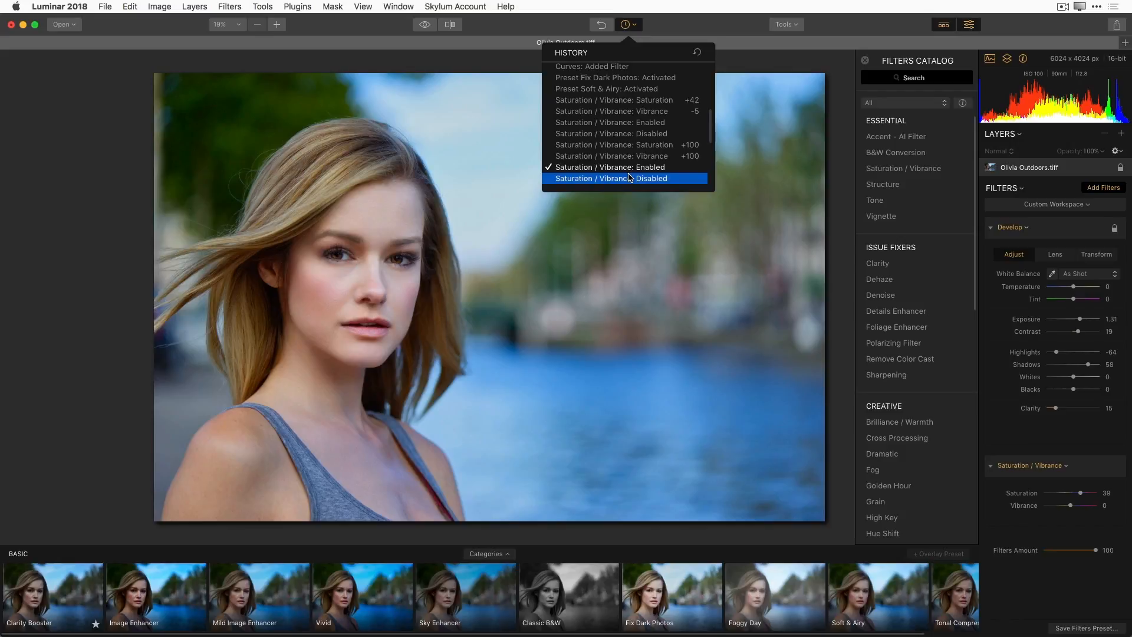
Return to the Vignette: Disabled state in the history and re-enable the Vignette filter.
scroll(605, 141, "up", 10)
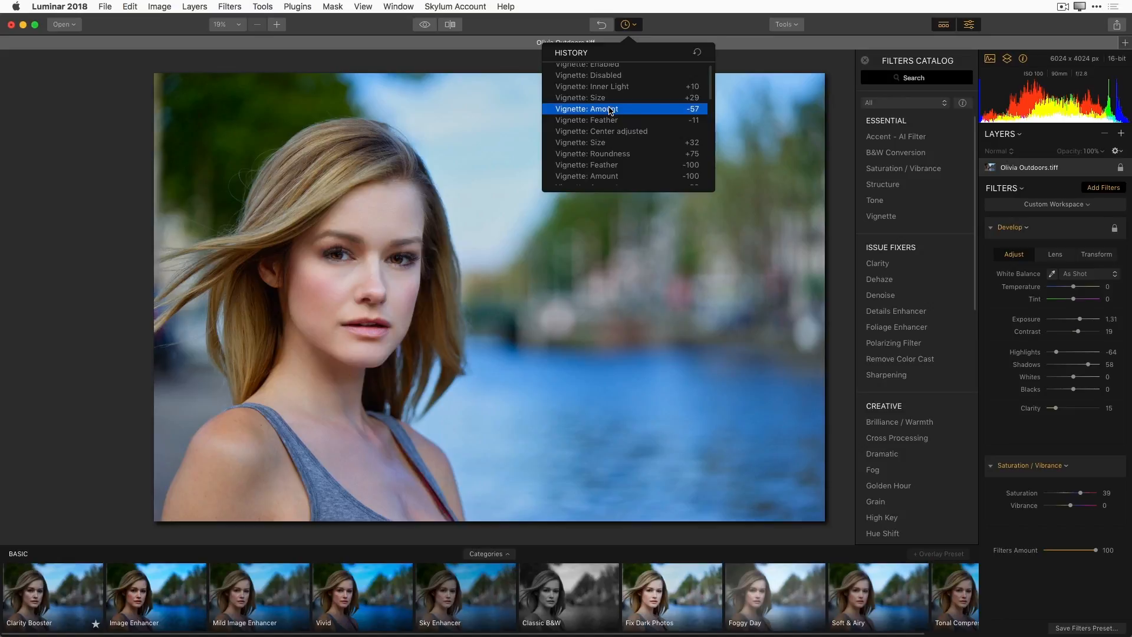
left_click(587, 75)
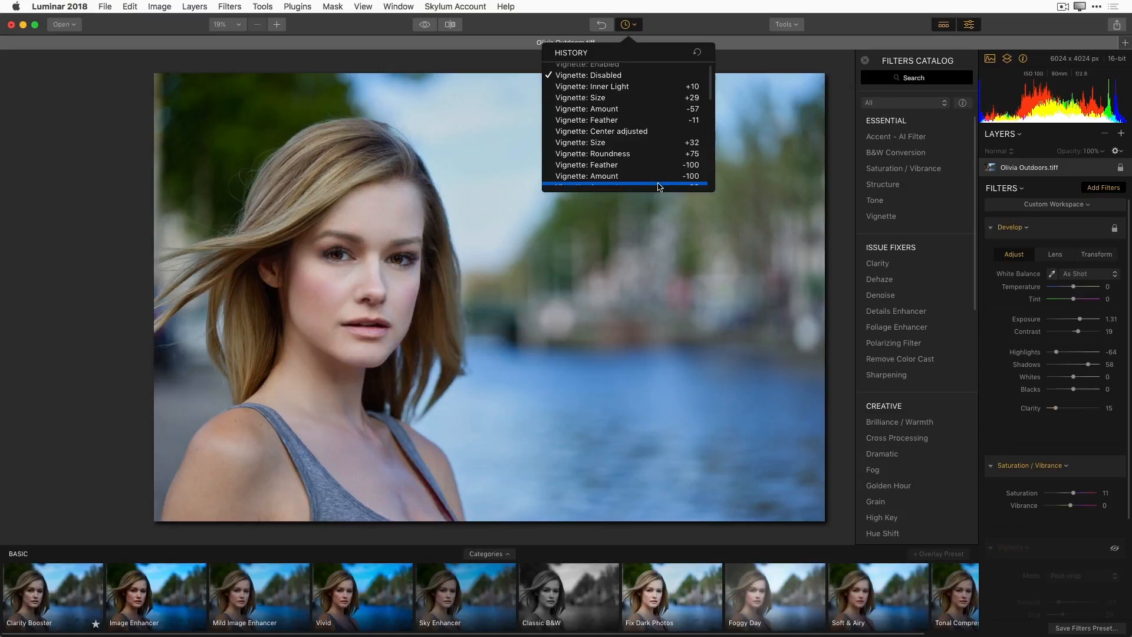
left_click(841, 212)
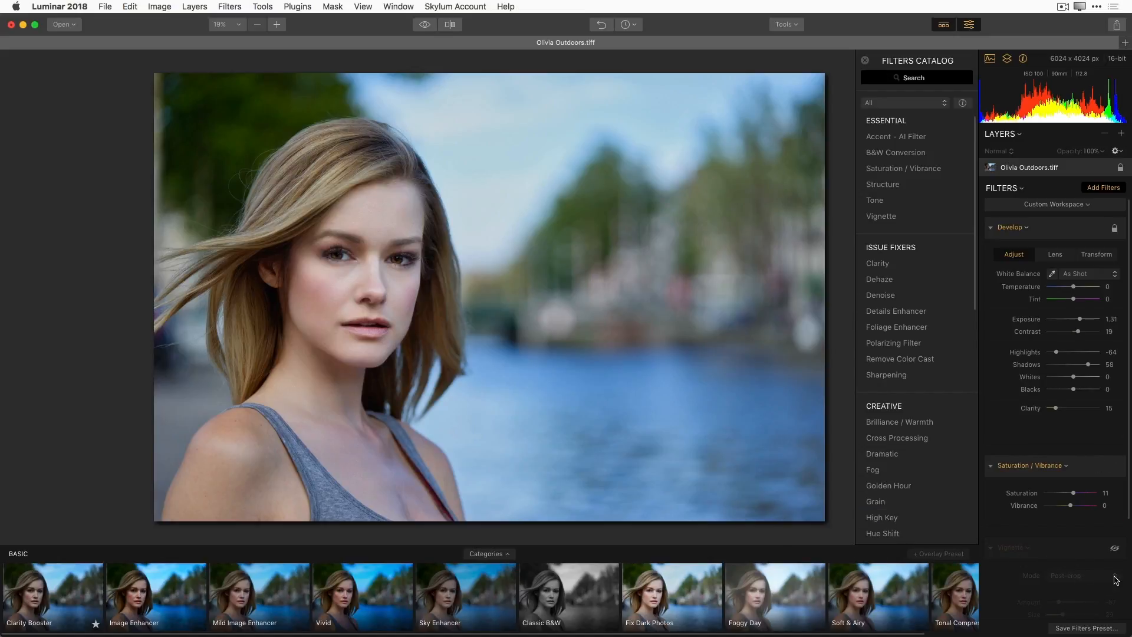
left_click(1116, 548)
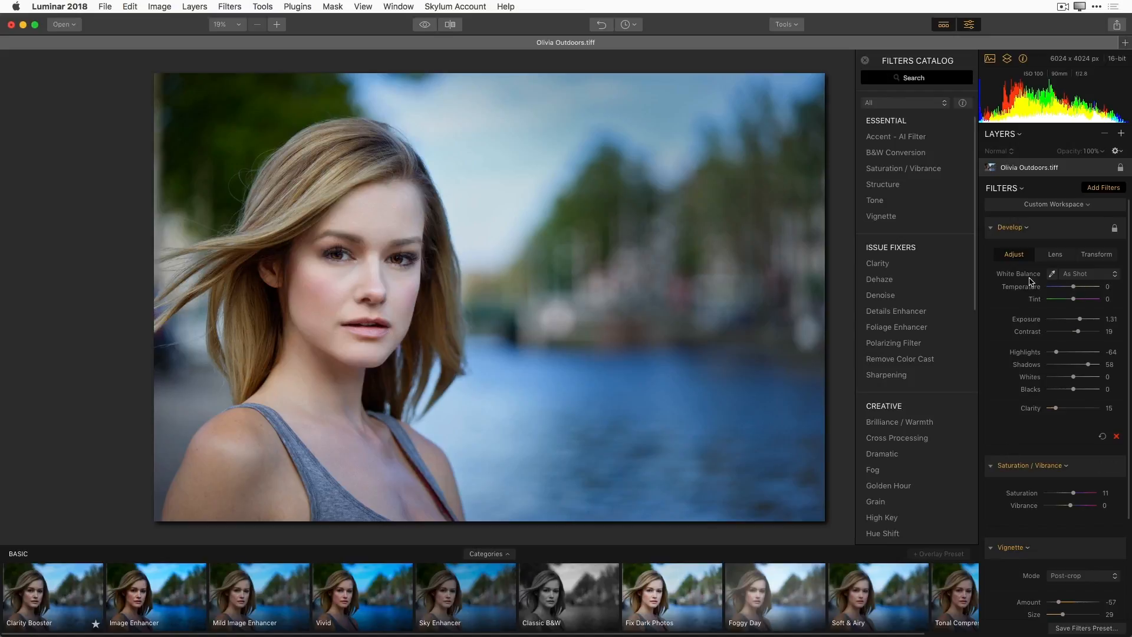
Save the current filter settings as a new preset named Olivia Water.
left_click(1085, 628)
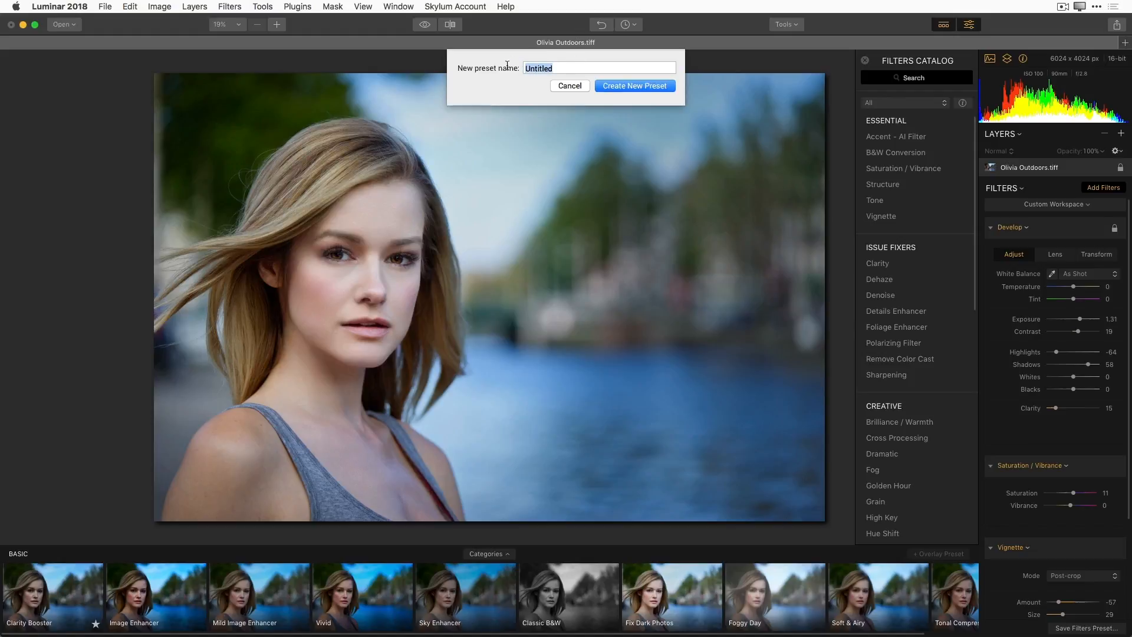
type("Olivia Water")
left_click(604, 86)
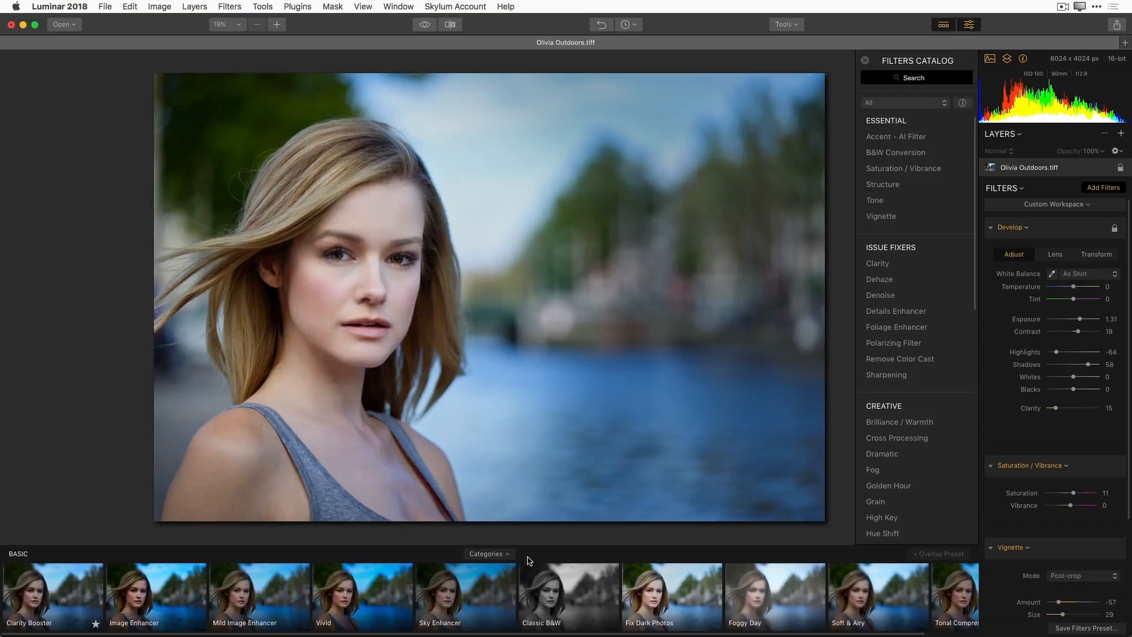
Display the User Presets category in the preset strip.
left_click(510, 557)
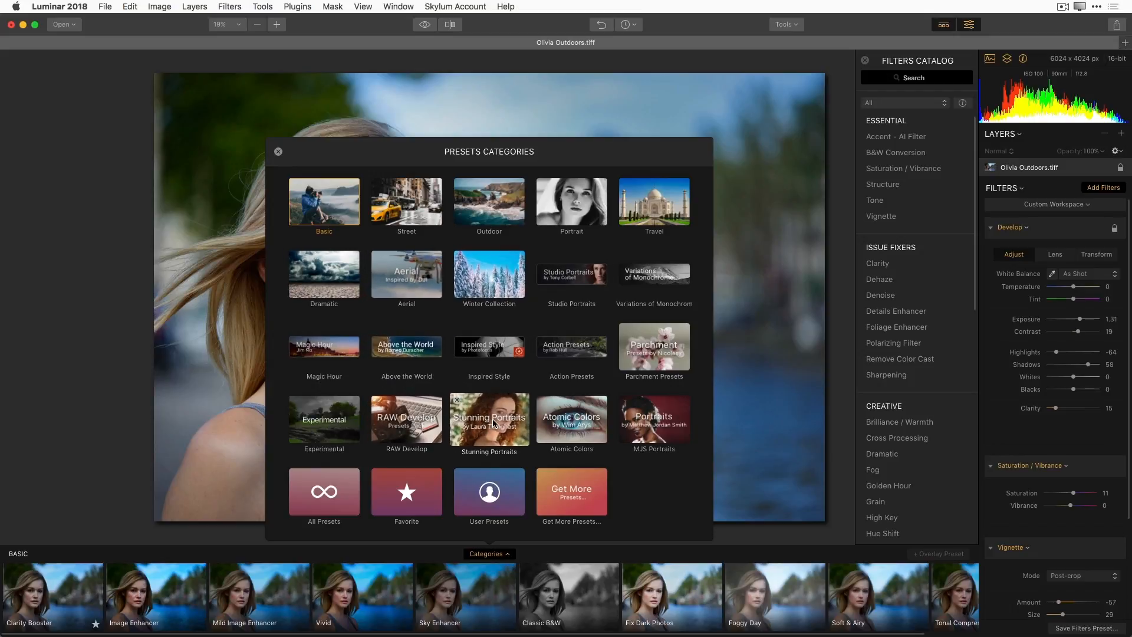
left_click(490, 499)
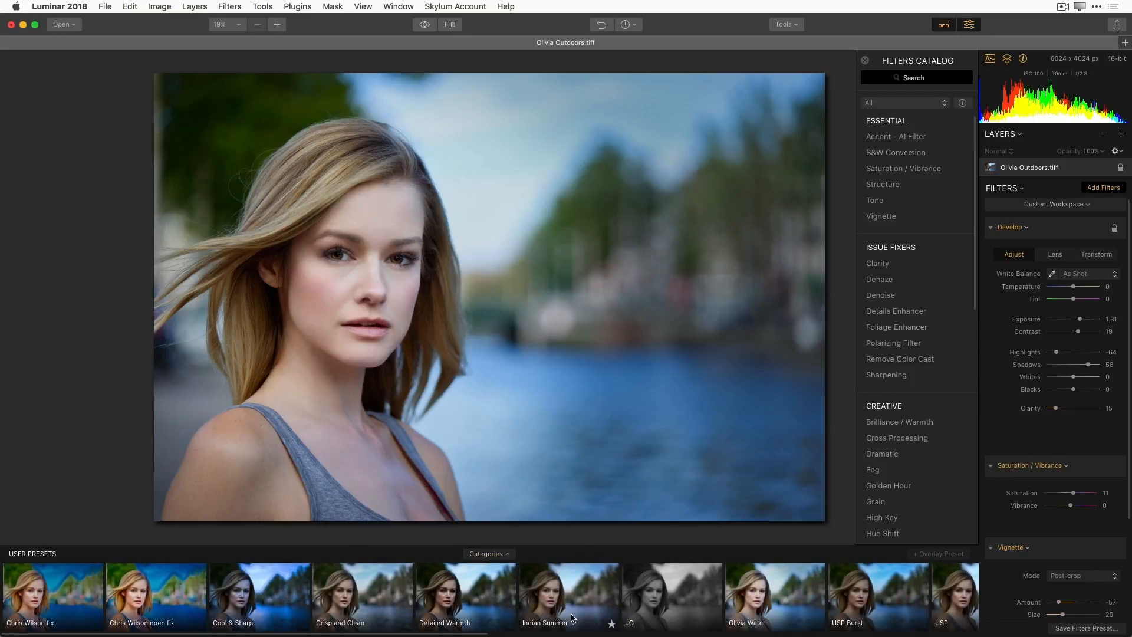
left_click(508, 554)
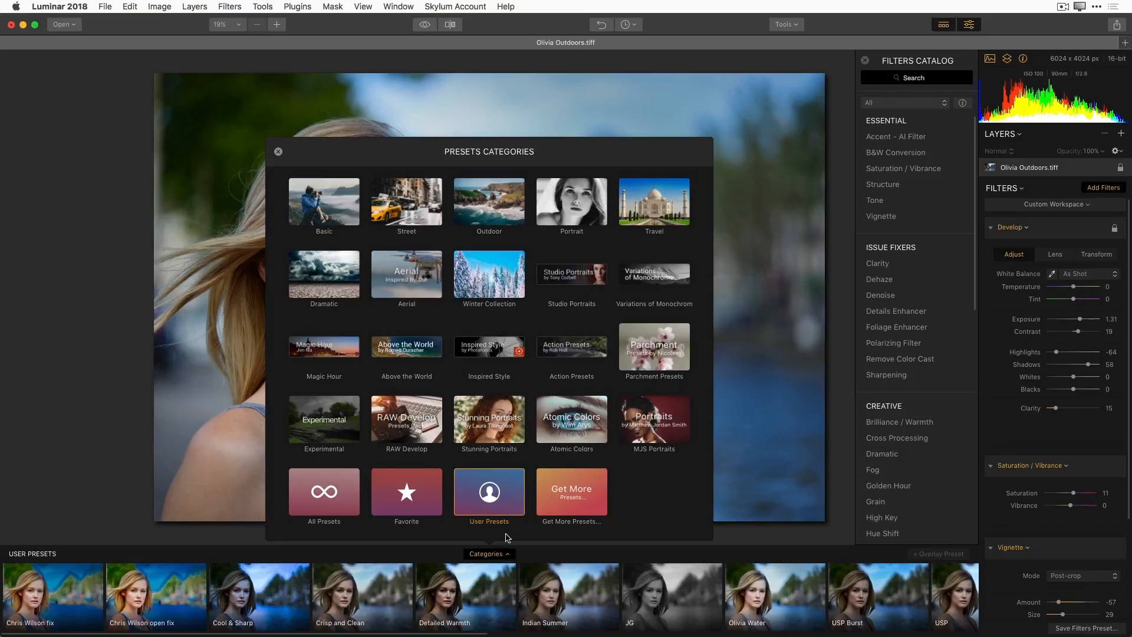
left_click(512, 500)
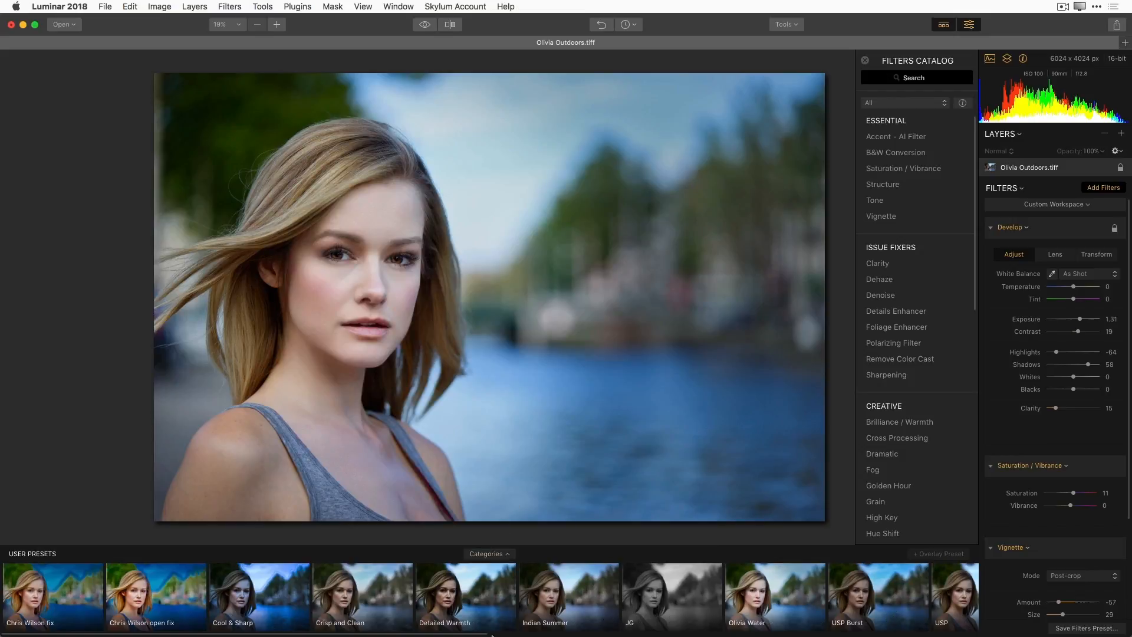
Apply the retro look user preset to the portrait.
left_click_drag(466, 634, 772, 631)
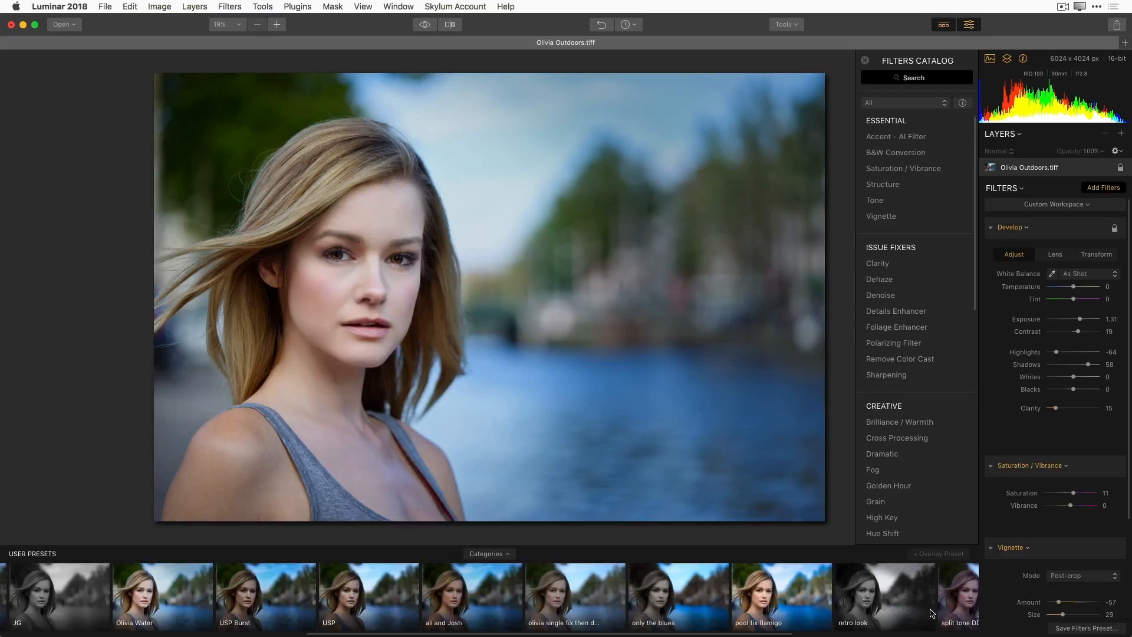
left_click_drag(788, 634, 856, 632)
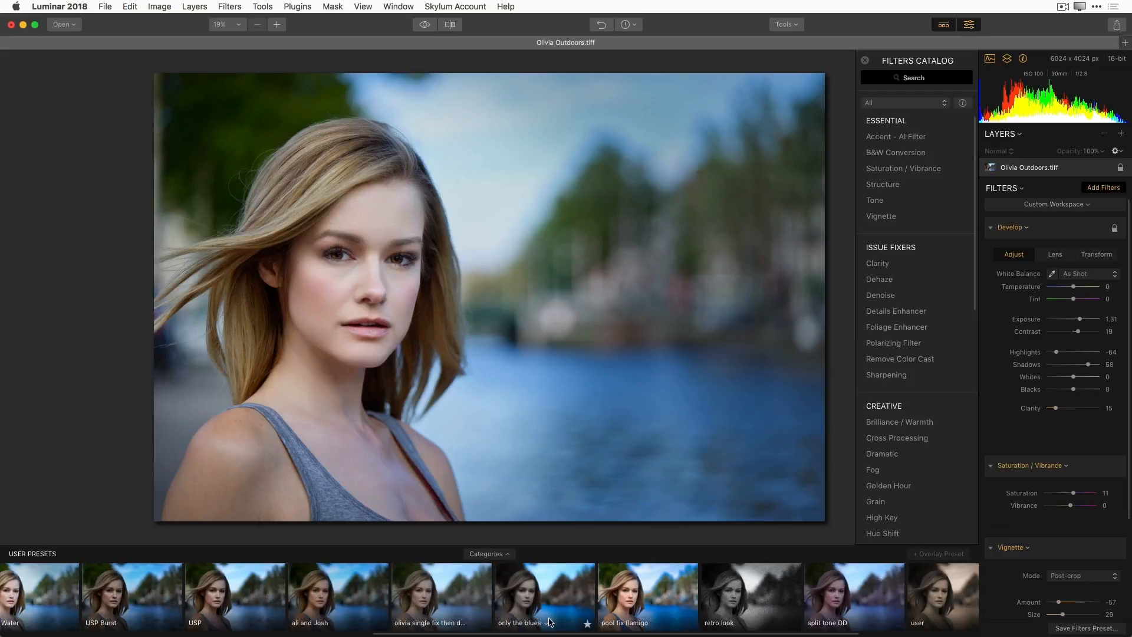
left_click(749, 600)
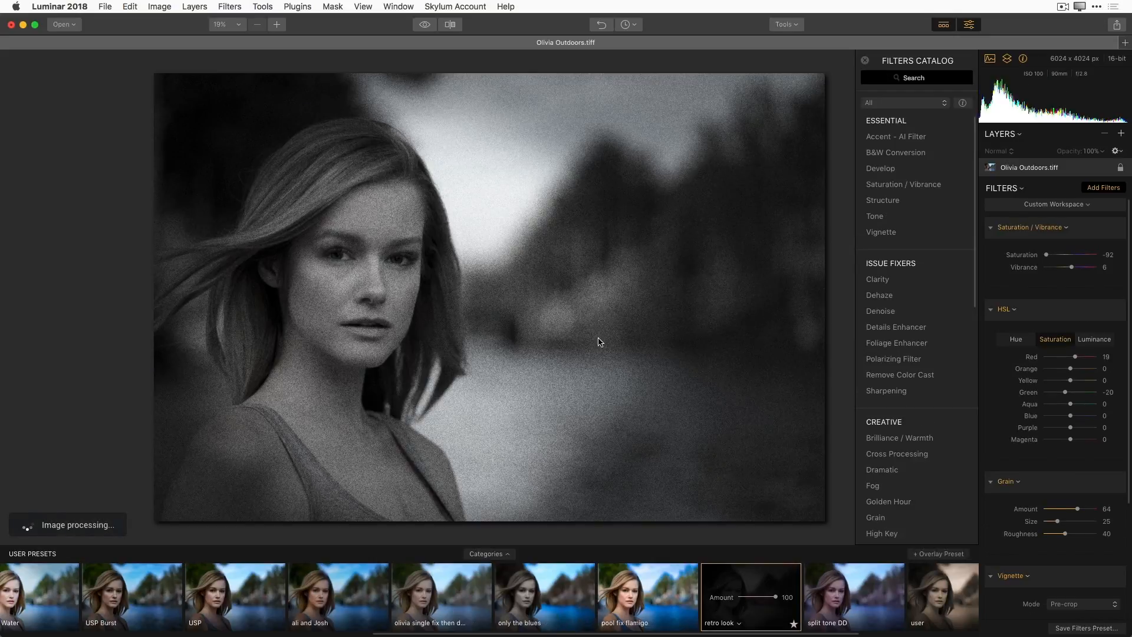
Discard the retro look preset by returning to the Vignette: Enabled state in the history.
left_click(800, 25)
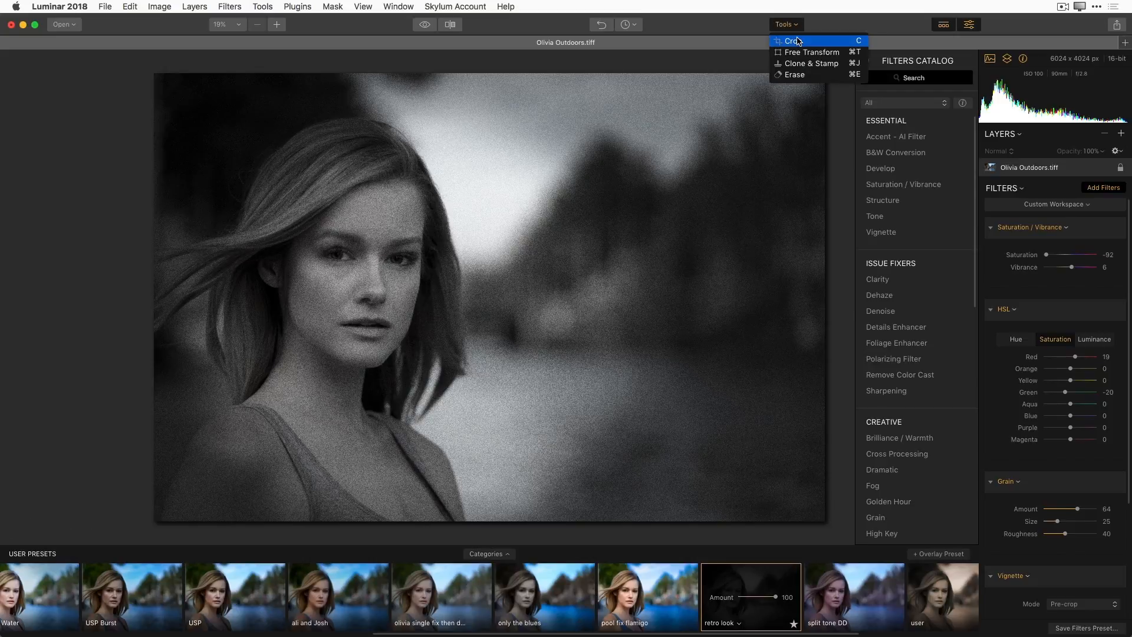
left_click(626, 24)
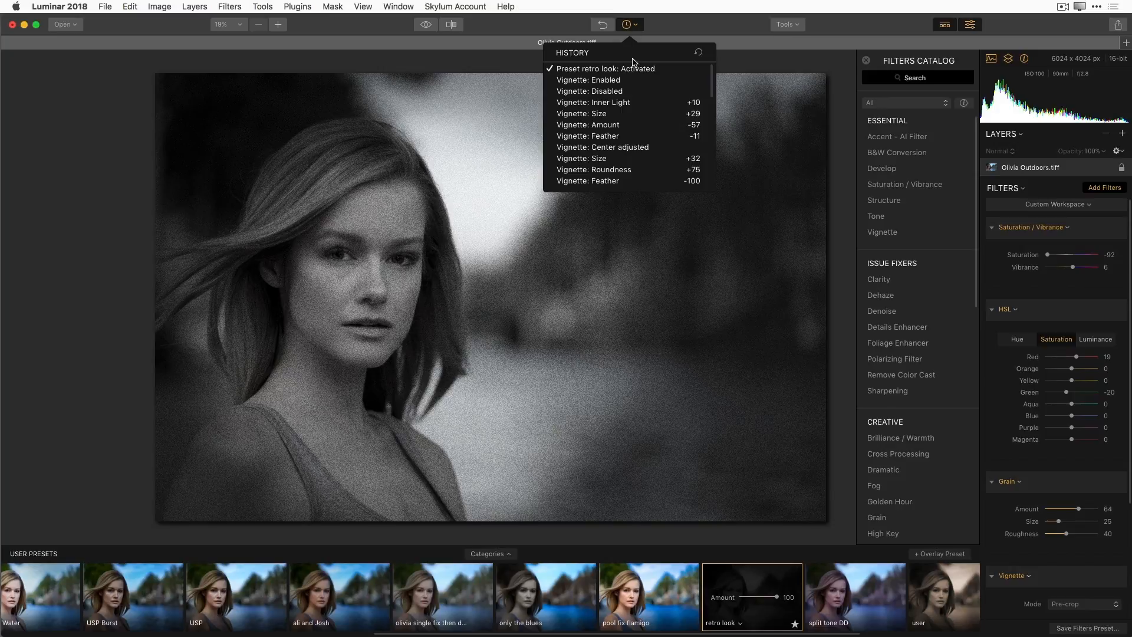
left_click(618, 82)
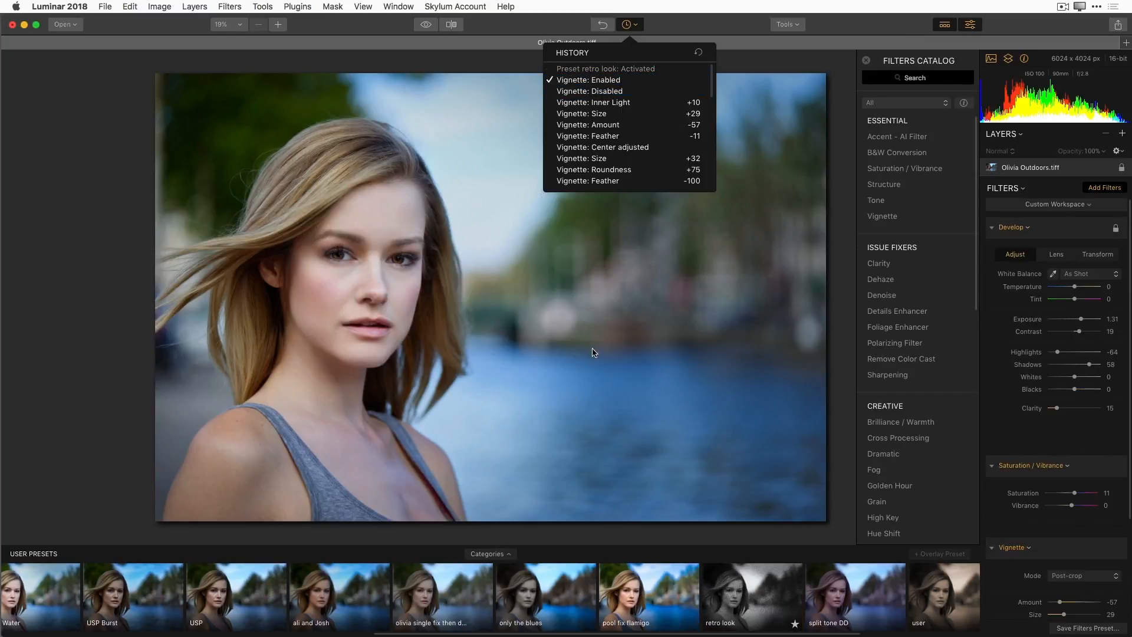
left_click(836, 522)
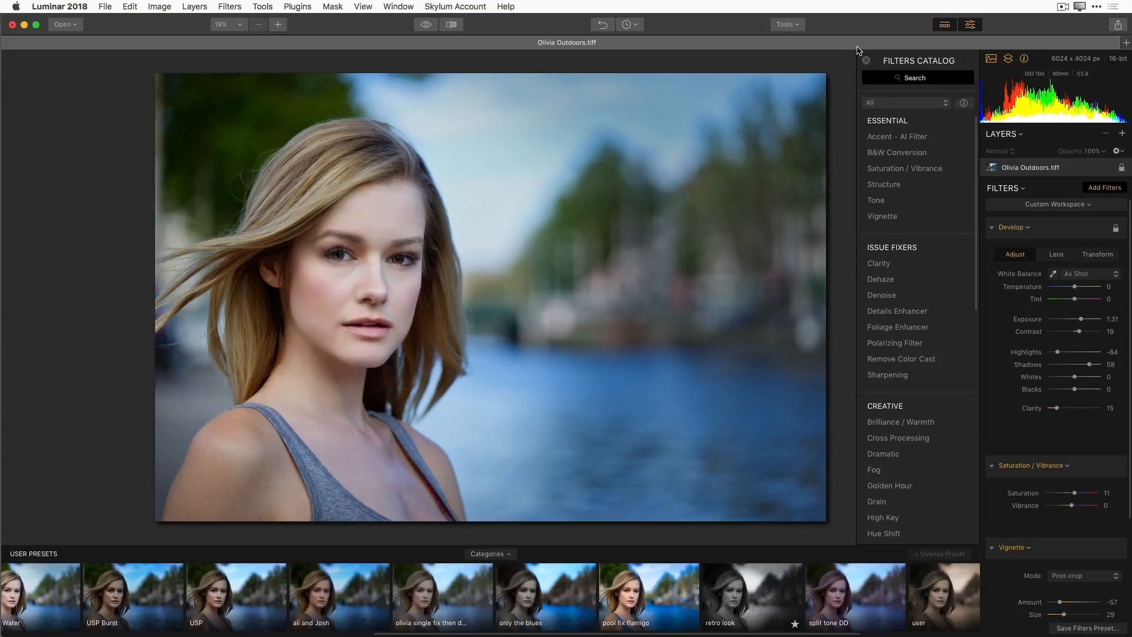
Reset the portrait to its Original state from the edit history, discarding all filter edits.
left_click(637, 27)
scroll(649, 80, "down", 5)
scroll(648, 81, "up", 10)
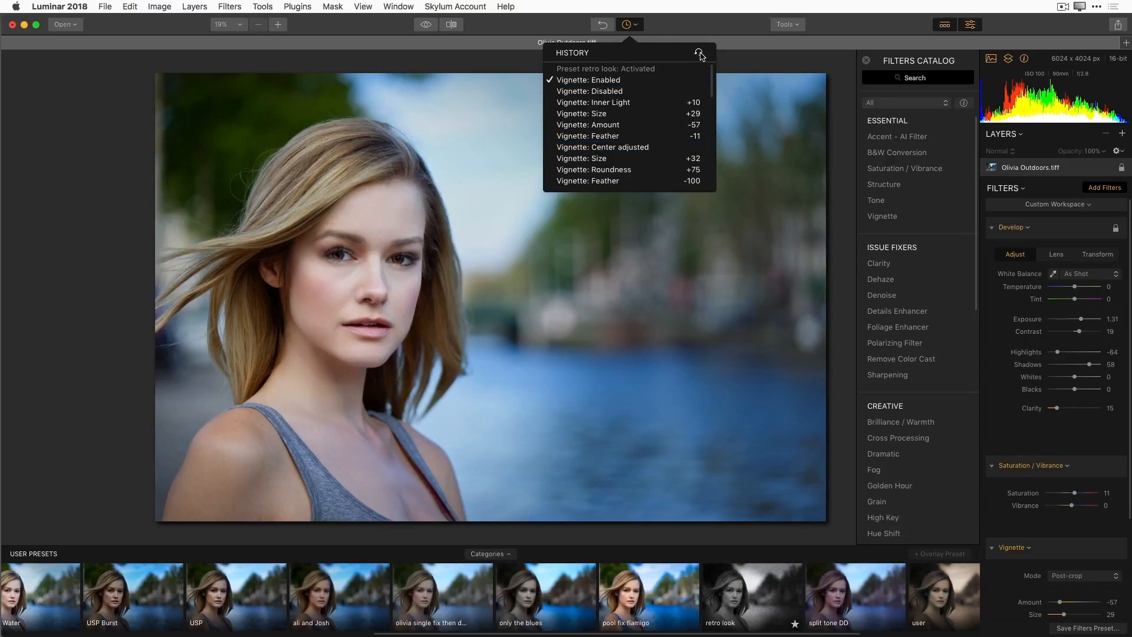
left_click(701, 54)
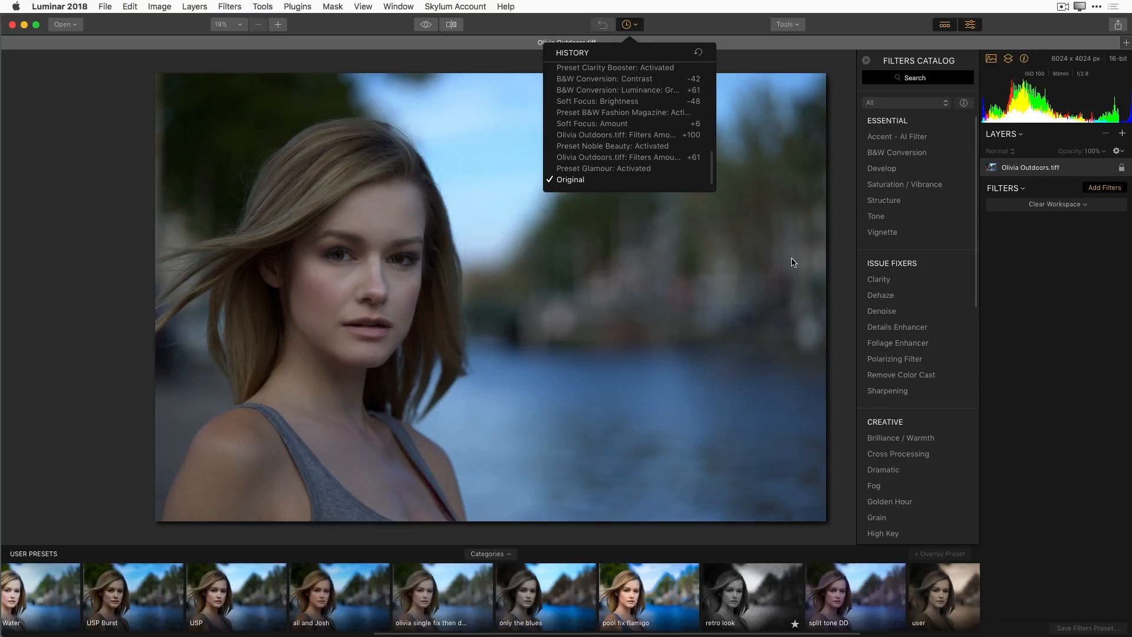
left_click(787, 280)
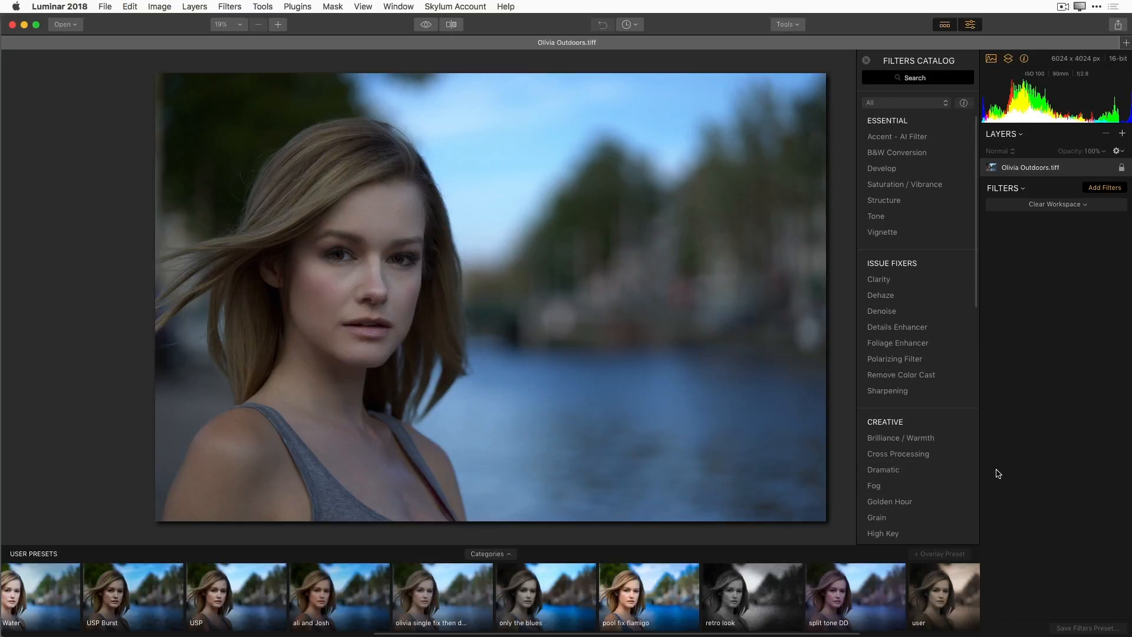
Hide and restore the preset strip and the side panel to see the photo with more space.
left_click(945, 27)
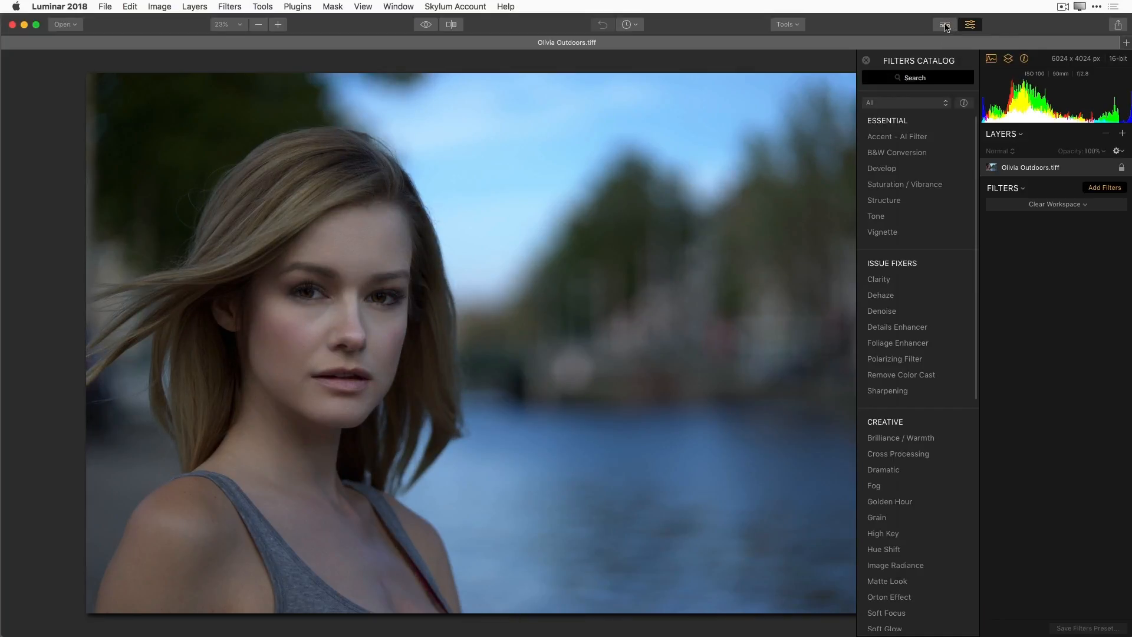
left_click(945, 26)
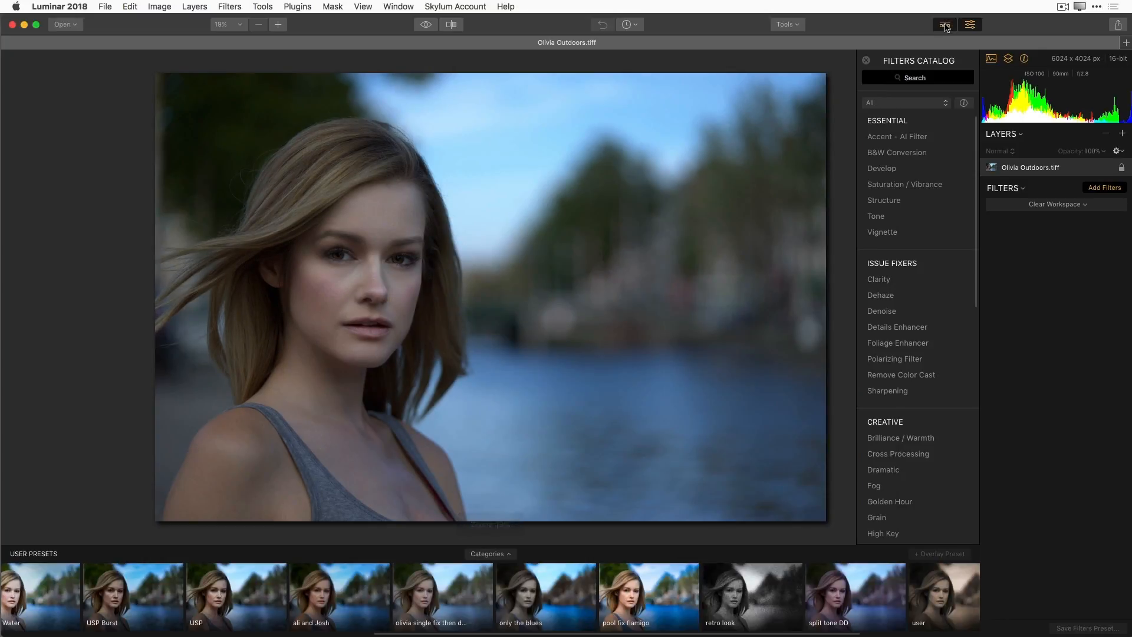
left_click(945, 26)
left_click(945, 26)
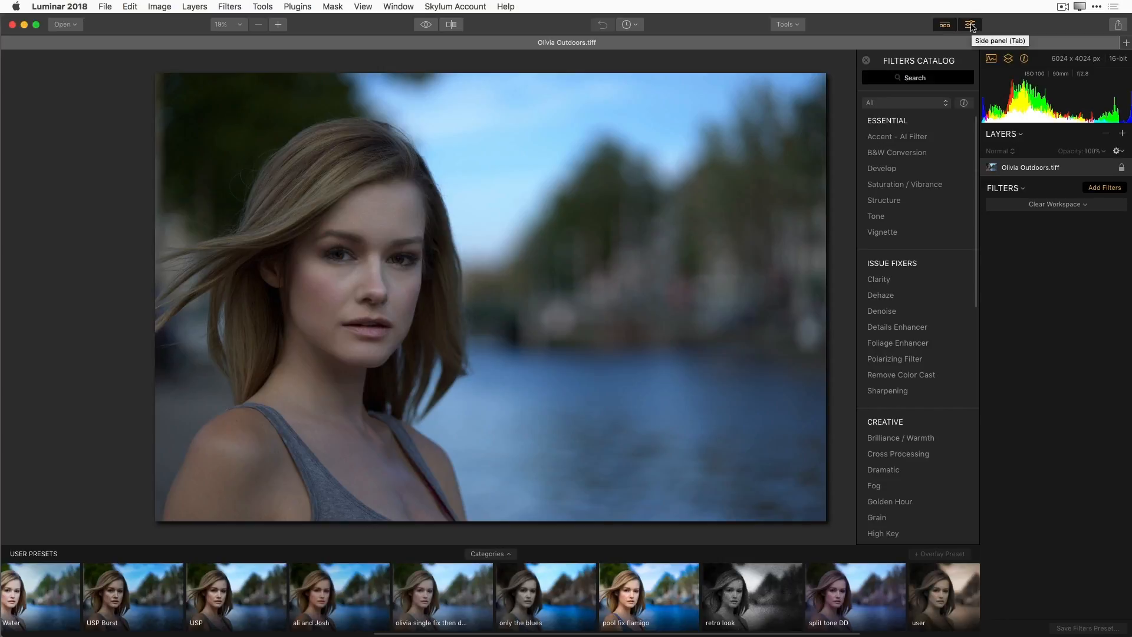
left_click(971, 26)
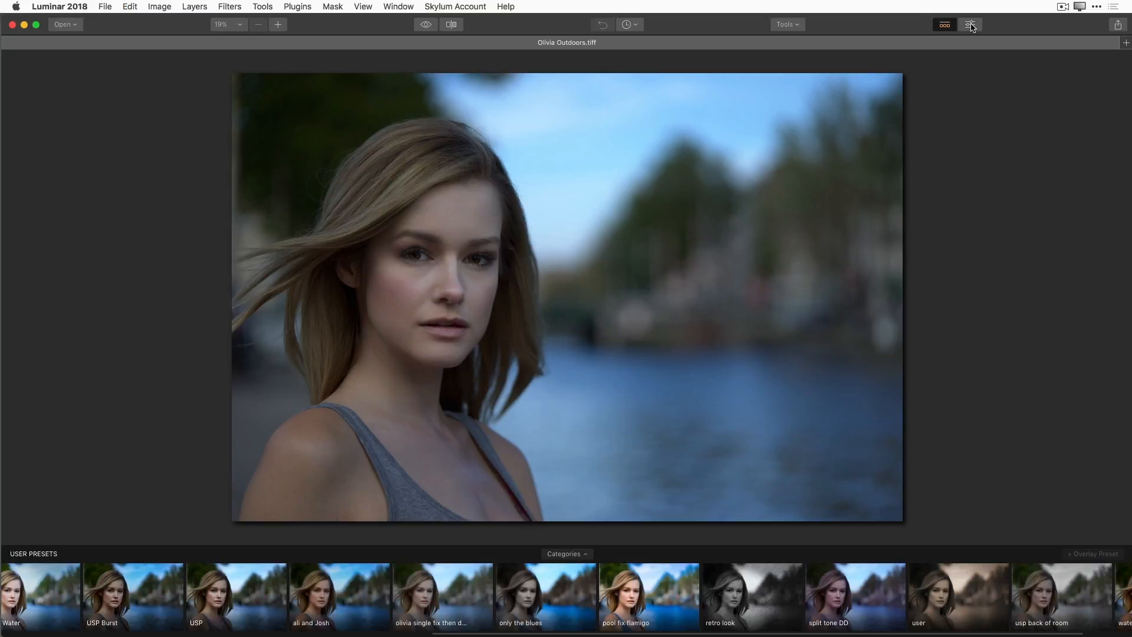
left_click(971, 26)
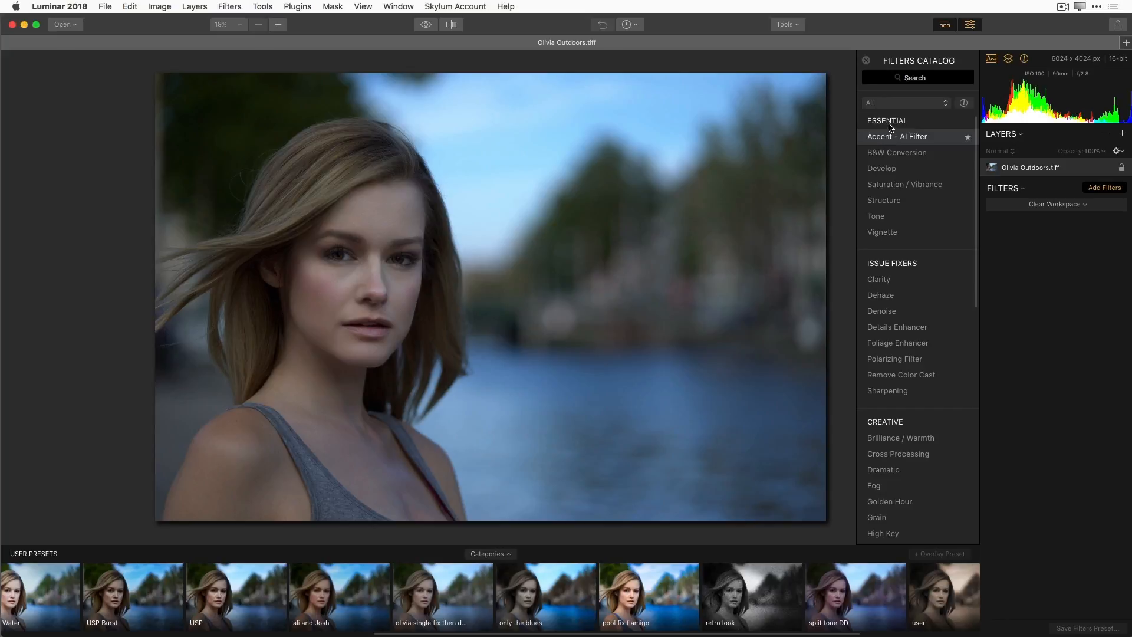
Add the Develop filter to the portrait and raise its Shadows to 39.
left_click(887, 172)
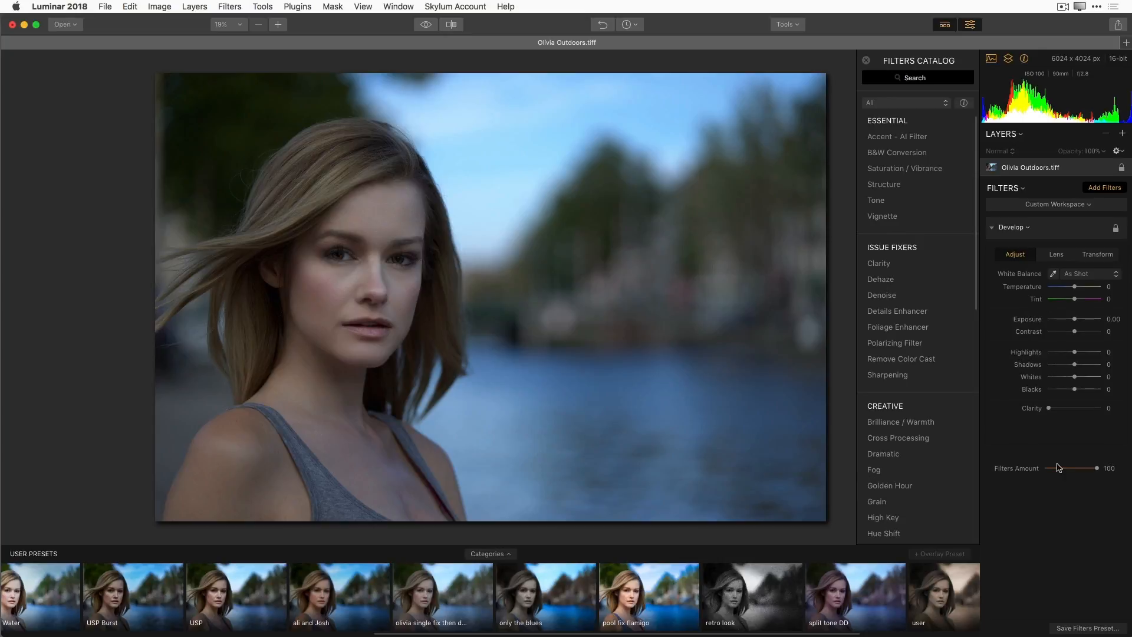
mouse_move(1087, 448)
left_click_drag(1075, 365, 1086, 365)
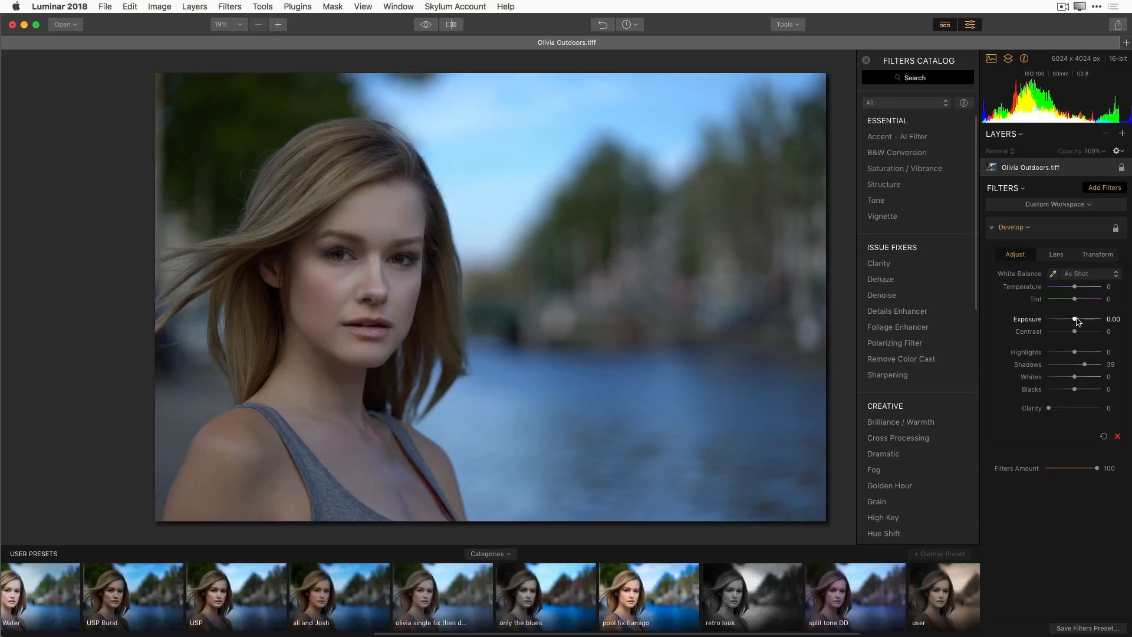
Try a higher exposure and contrast at 100 and -100 in the Develop filter, resetting both to 0.
left_click_drag(1077, 320, 1076, 319)
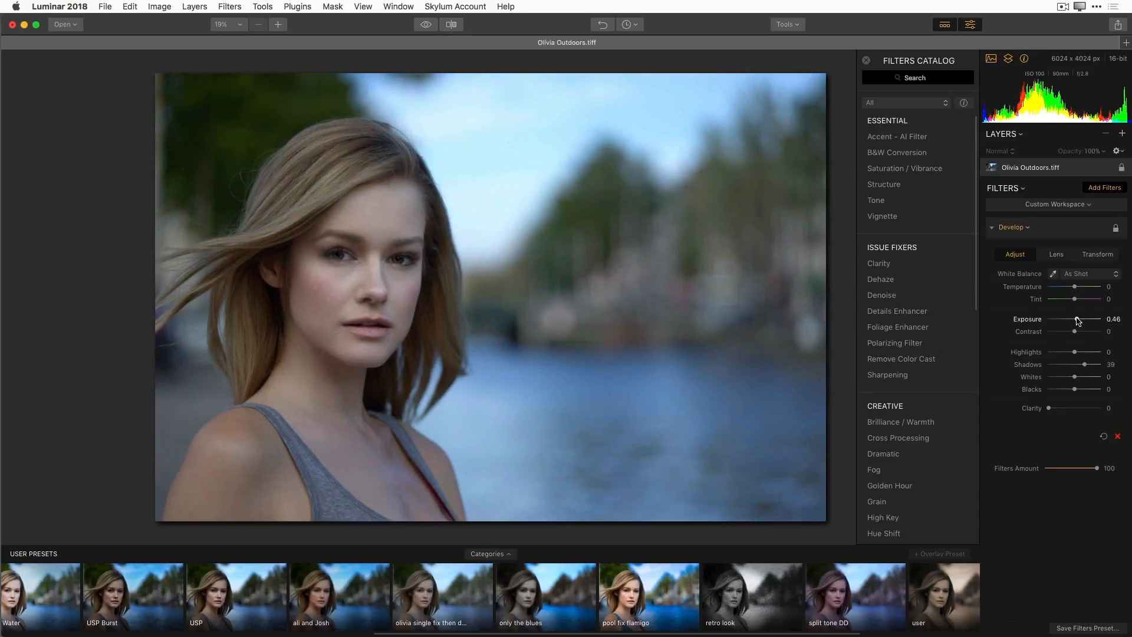
double_click(1076, 319)
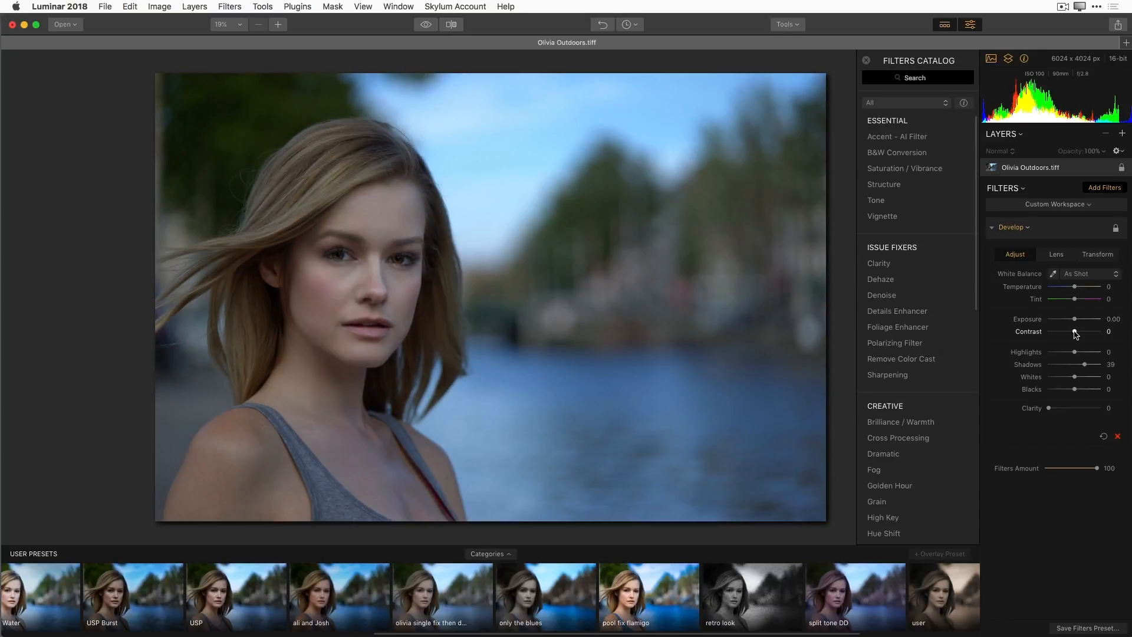
left_click_drag(1076, 334, 1104, 334)
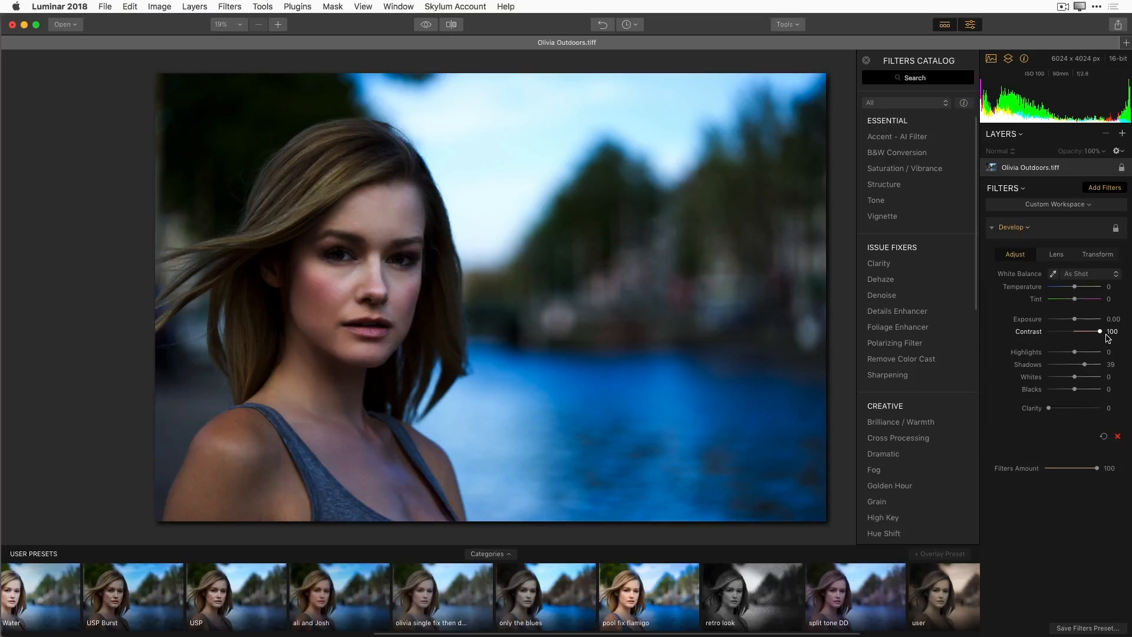
left_click_drag(1106, 334, 1041, 336)
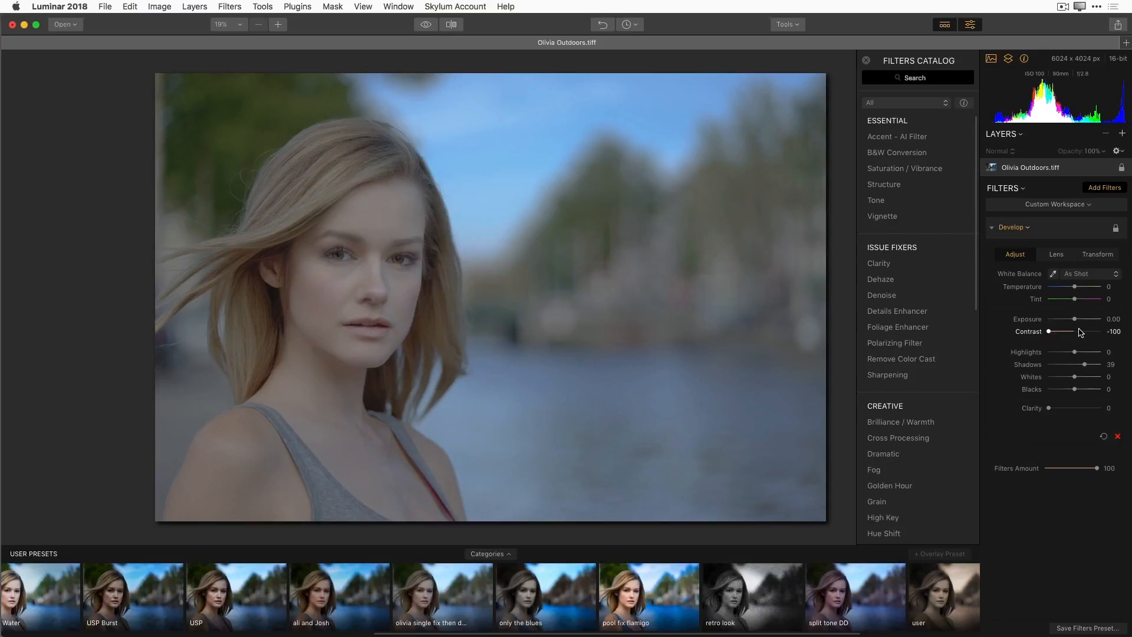
double_click(1074, 332)
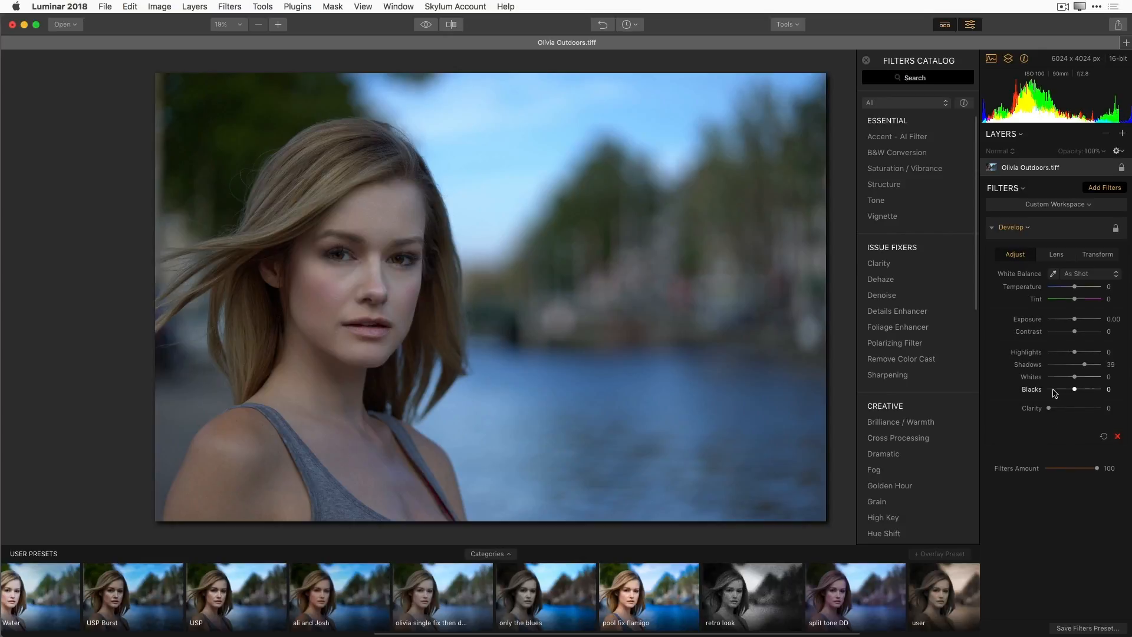
Set the Develop filter's Clarity to 20 and warm its Temperature to 27.
left_click_drag(1050, 411, 1060, 408)
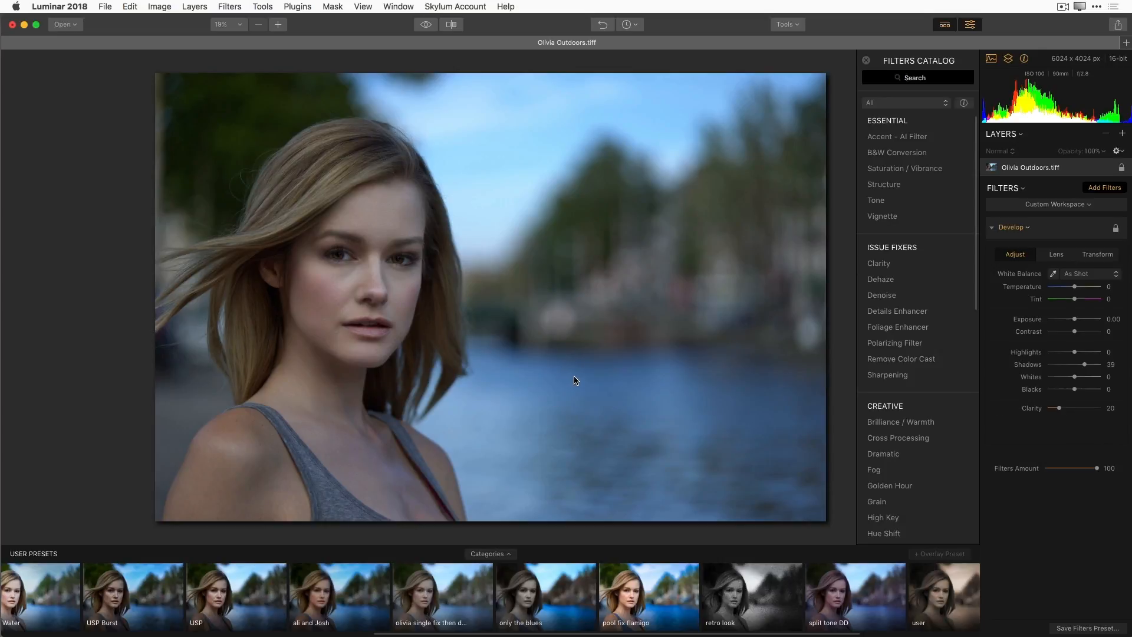
scroll(900, 414, "down", 1)
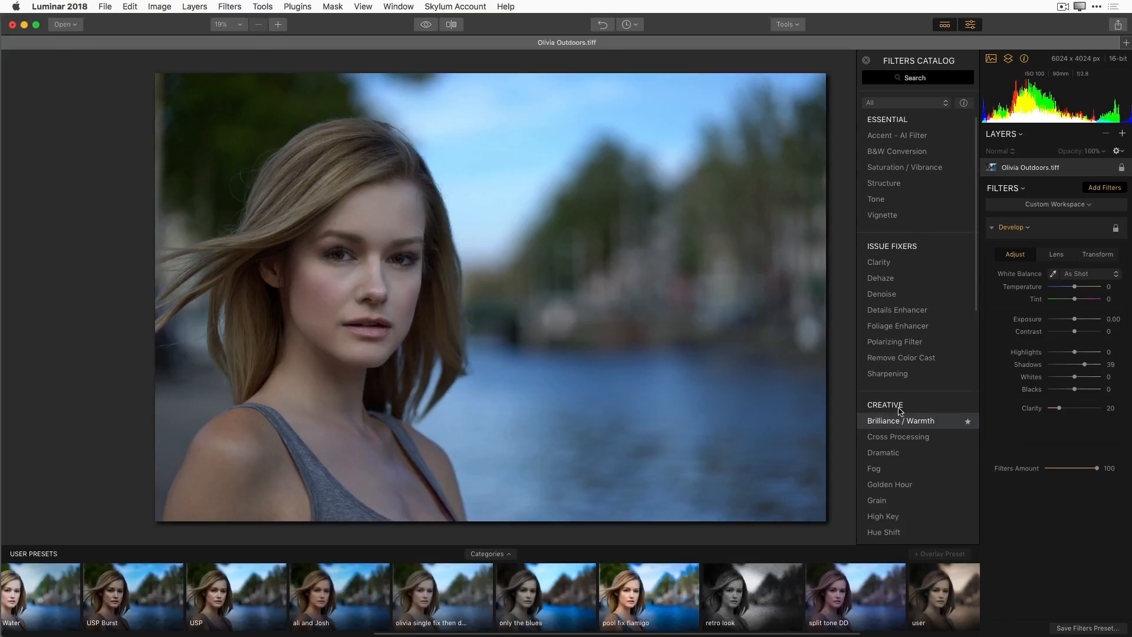
left_click(424, 28)
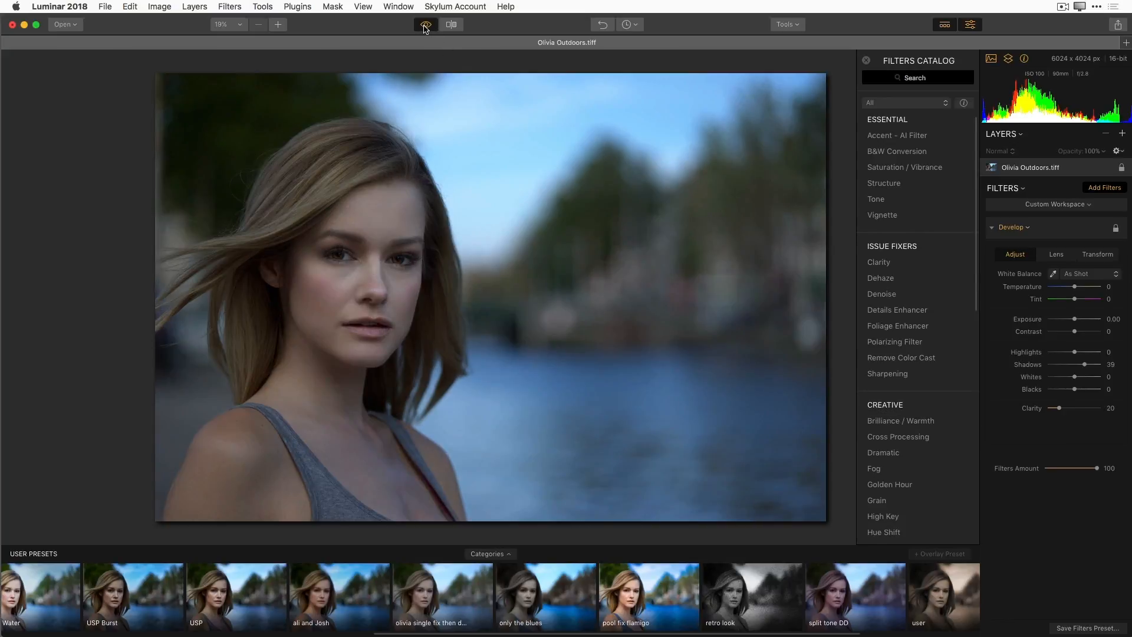
left_click(424, 27)
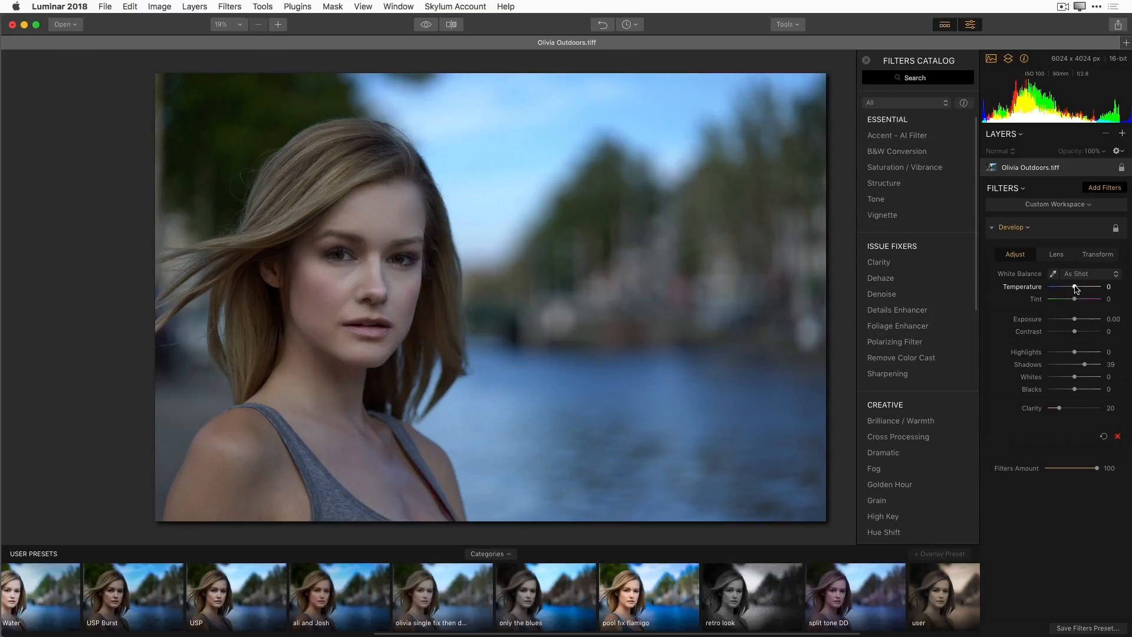
left_click_drag(1075, 289, 1083, 289)
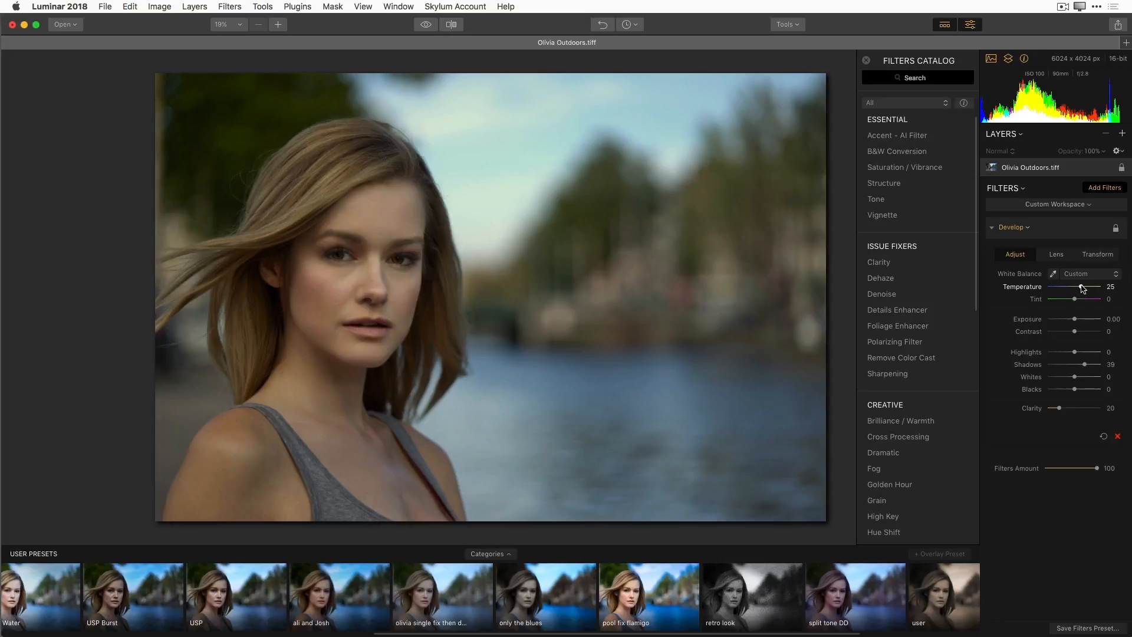
left_click_drag(1084, 289, 1084, 288)
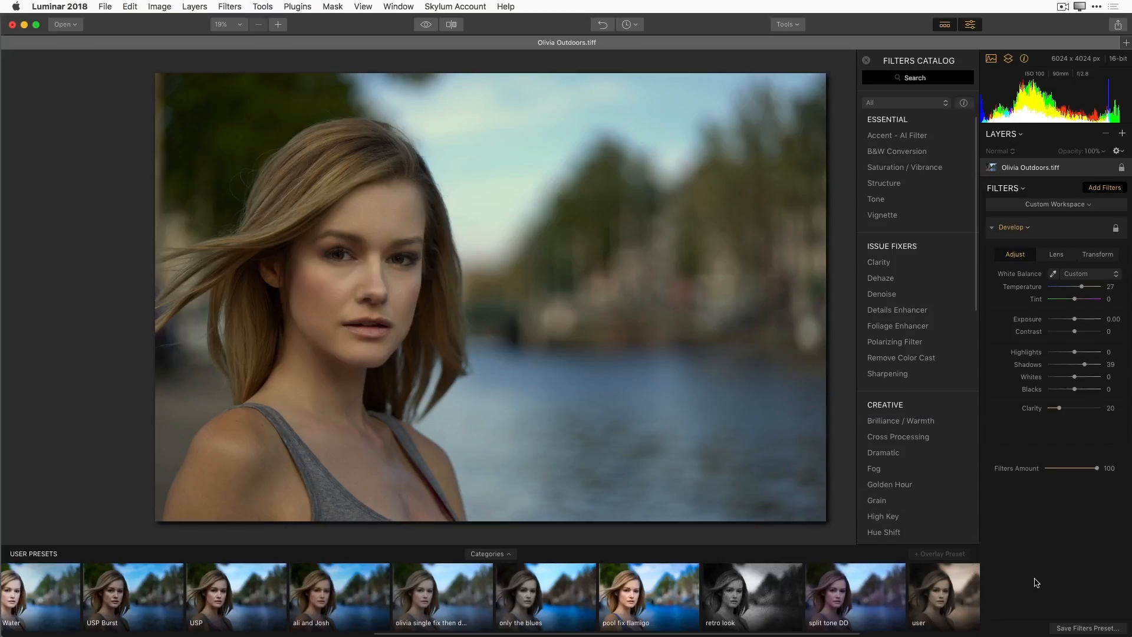
Add the Accent - AI Filter to the portrait and set its Boost to 32.
left_click(907, 137)
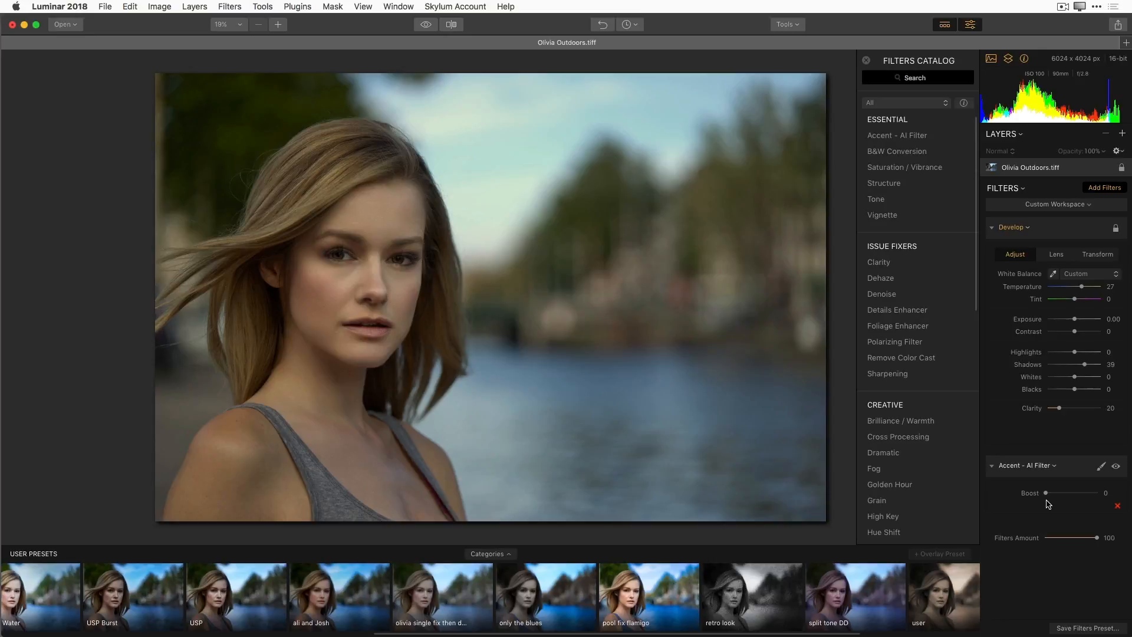
left_click_drag(1046, 495, 1119, 497)
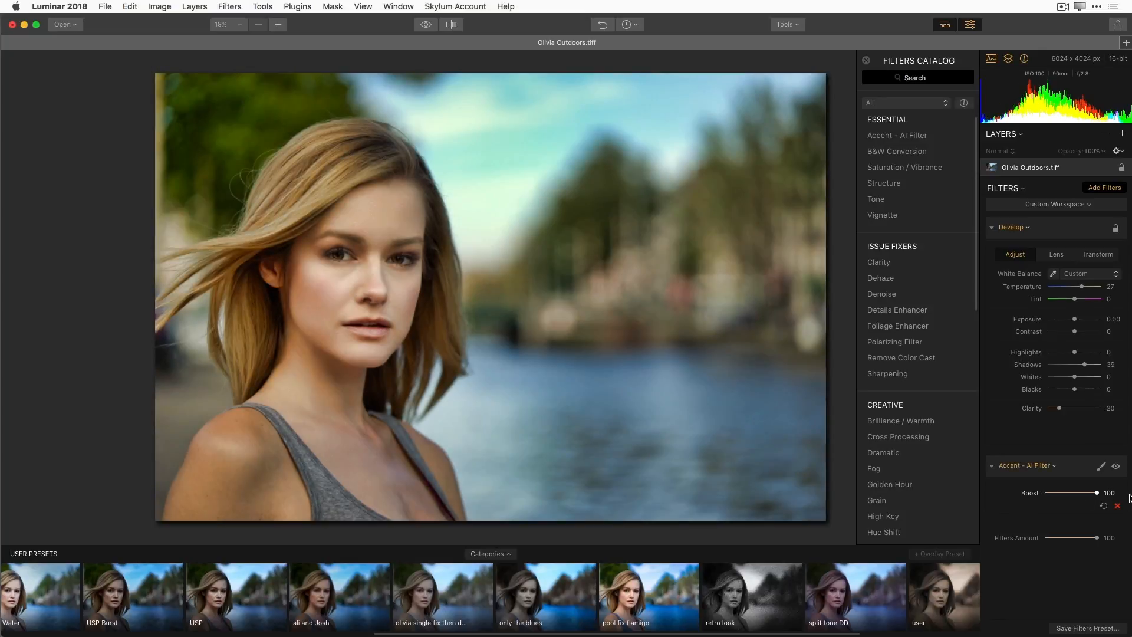
left_click_drag(1096, 495, 1062, 500)
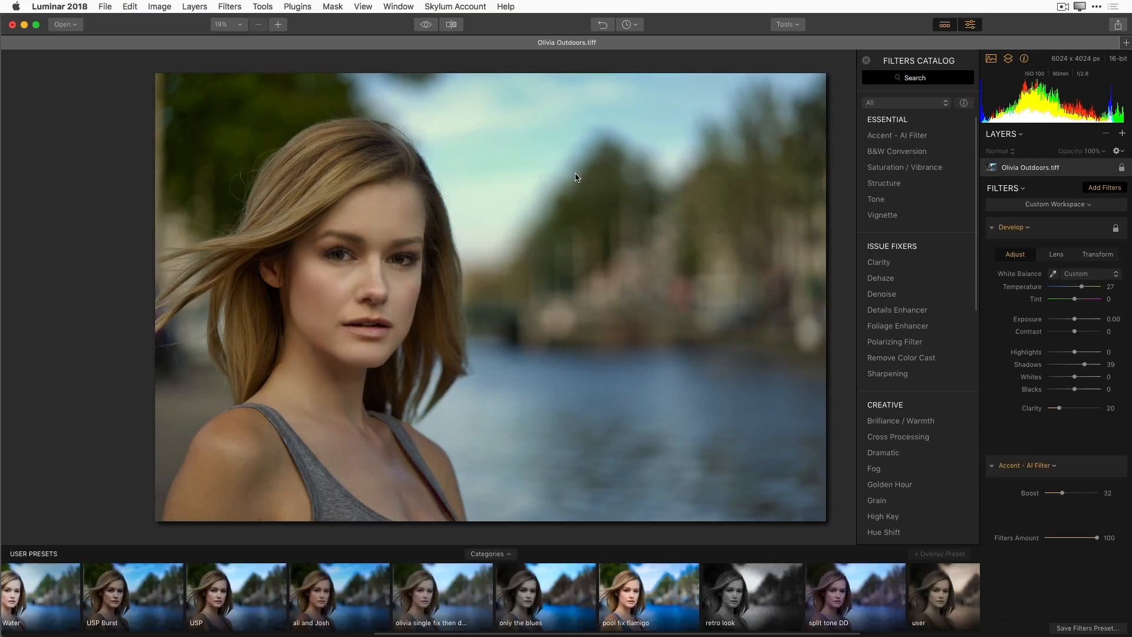
Compare the edited portrait with the original, and with the Accent - AI Filter switched off and on.
left_click(426, 25)
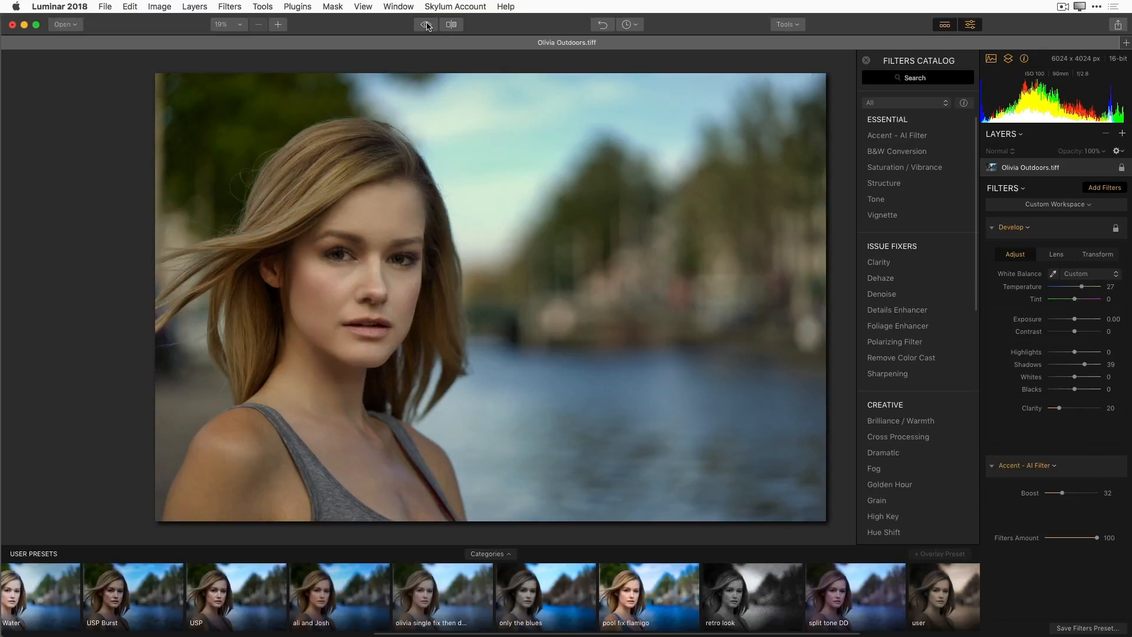
left_click(426, 25)
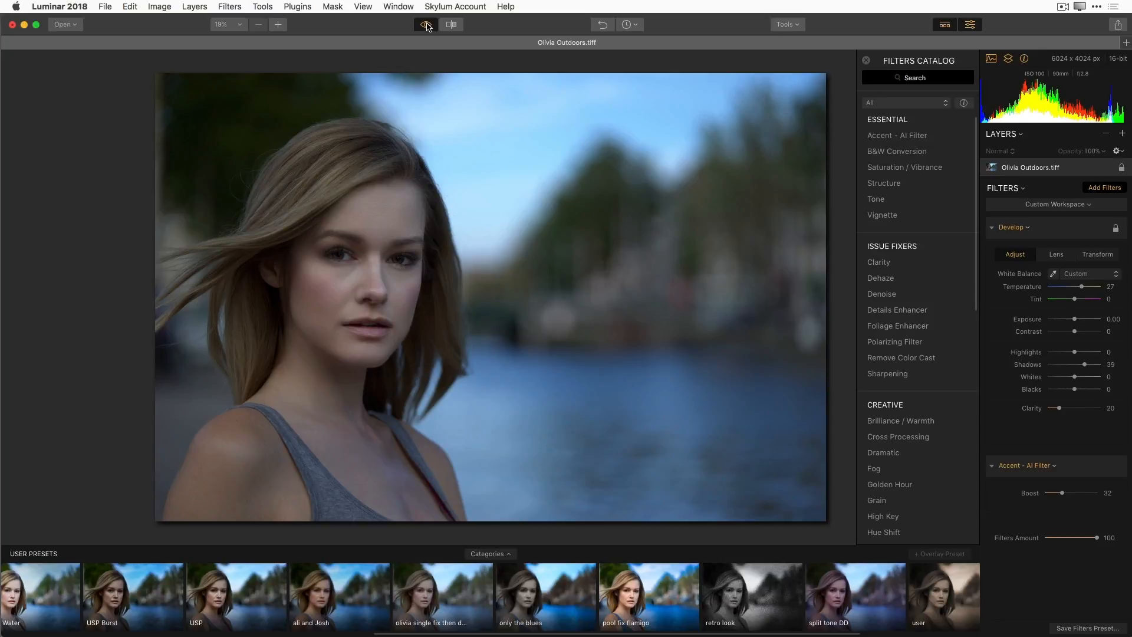
left_click(426, 25)
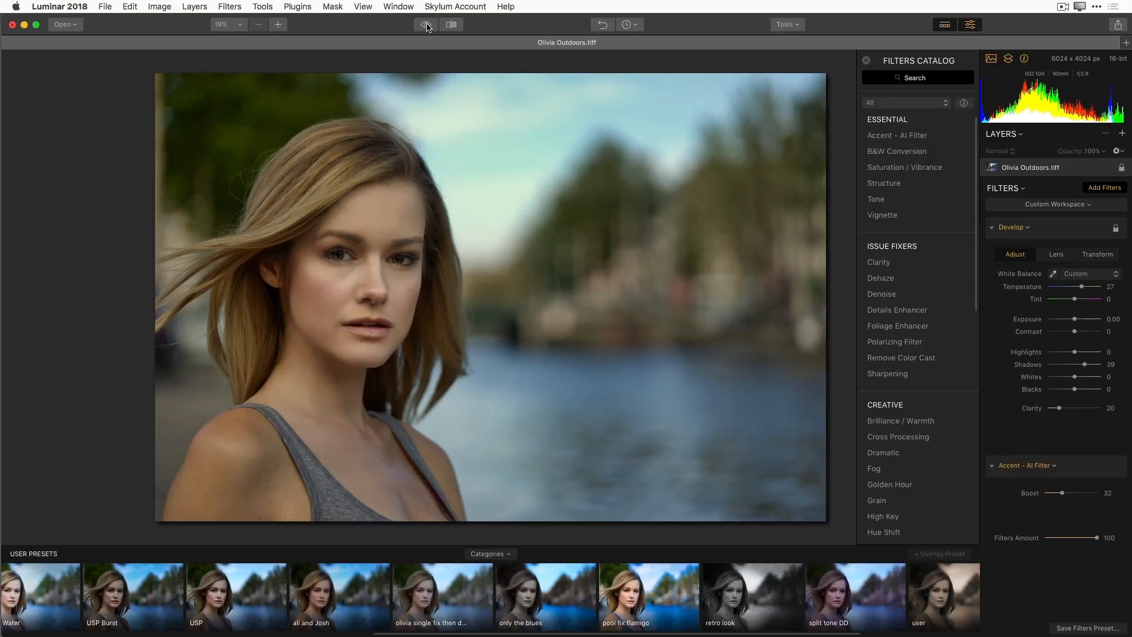
mouse_move(1110, 465)
left_click(1116, 467)
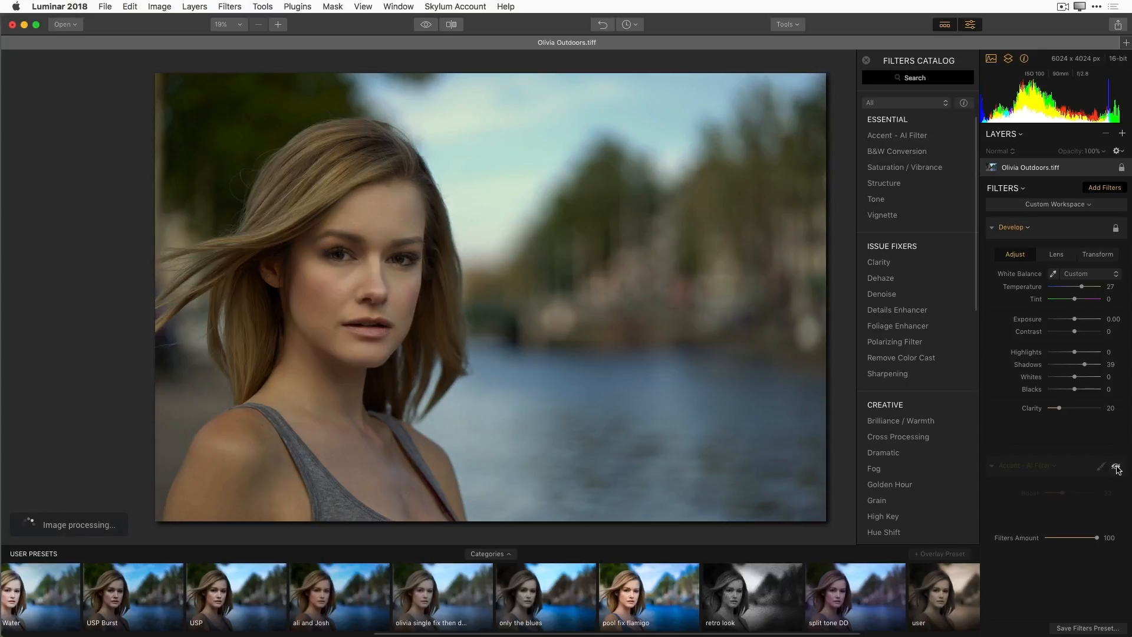
left_click(1117, 468)
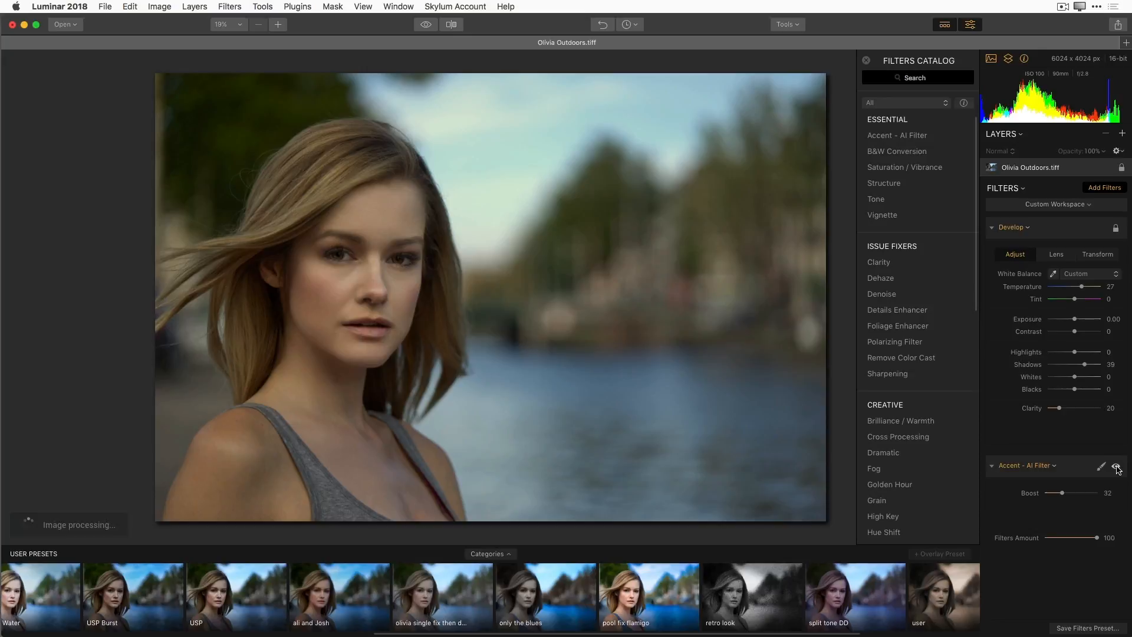
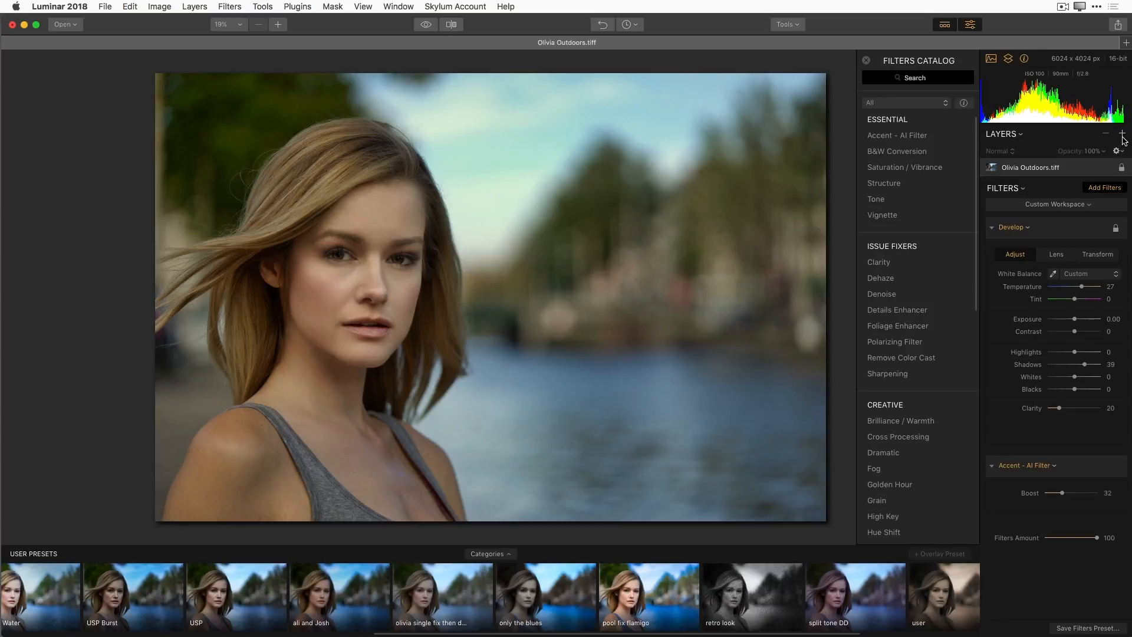
left_click(1123, 136)
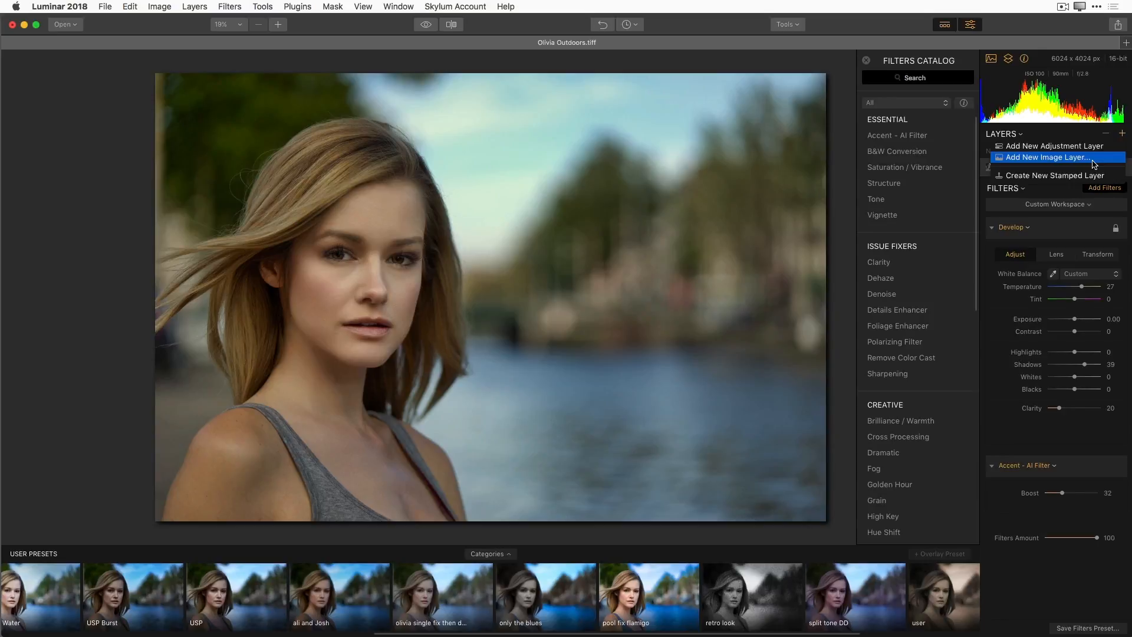
left_click(1092, 160)
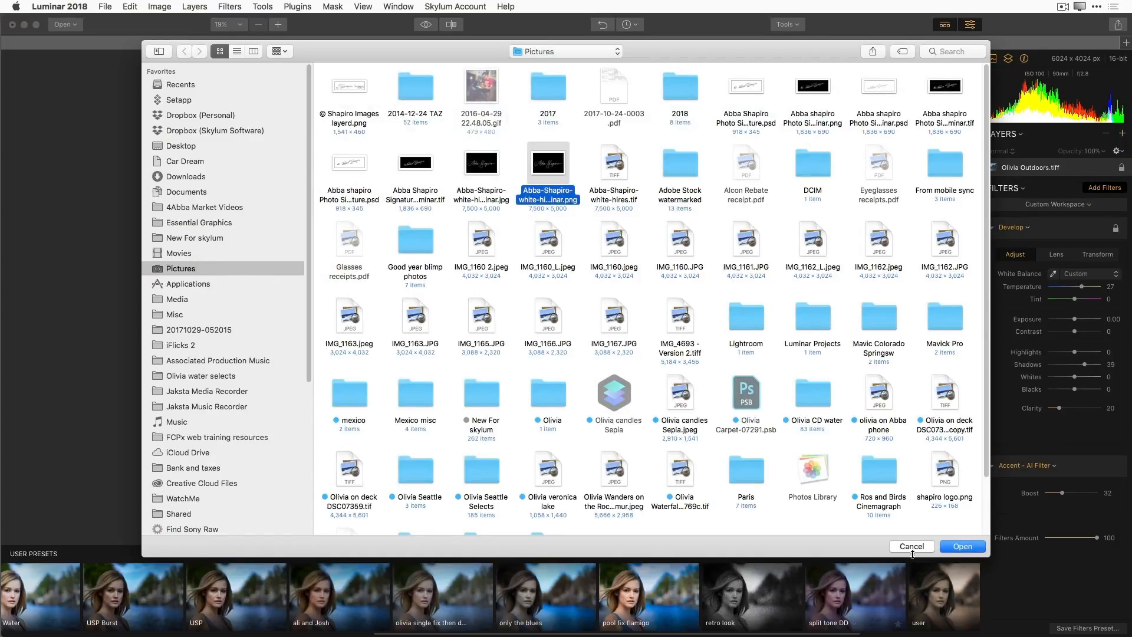
key("Escape")
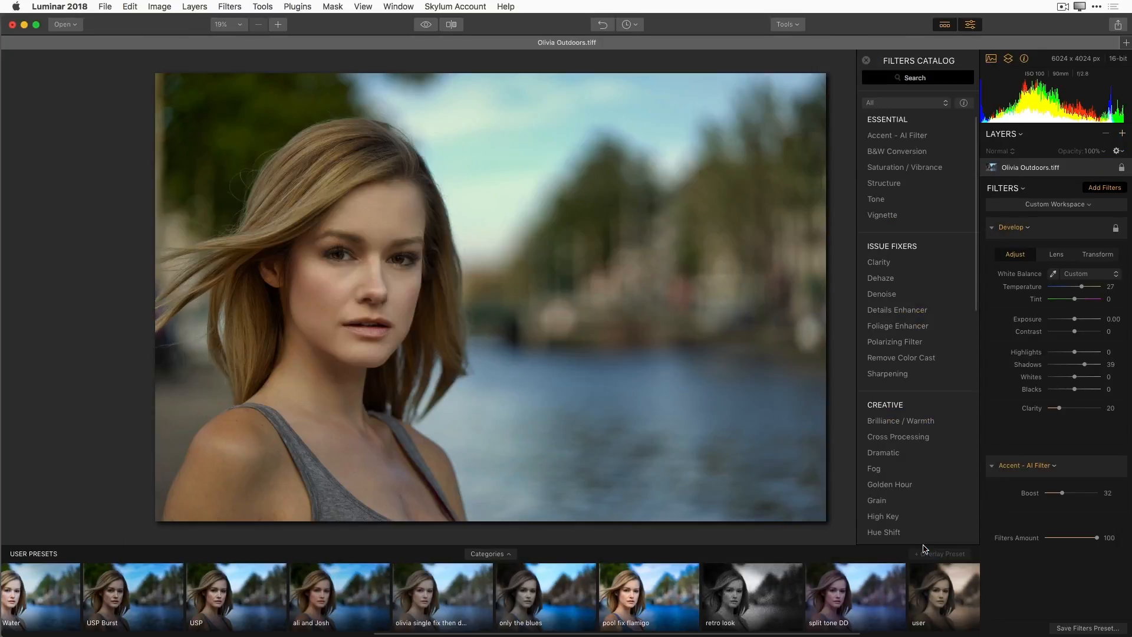
Add a new adjustment layer above the photo, check the base layer's filters, and reselect the adjustment layer.
left_click(1122, 134)
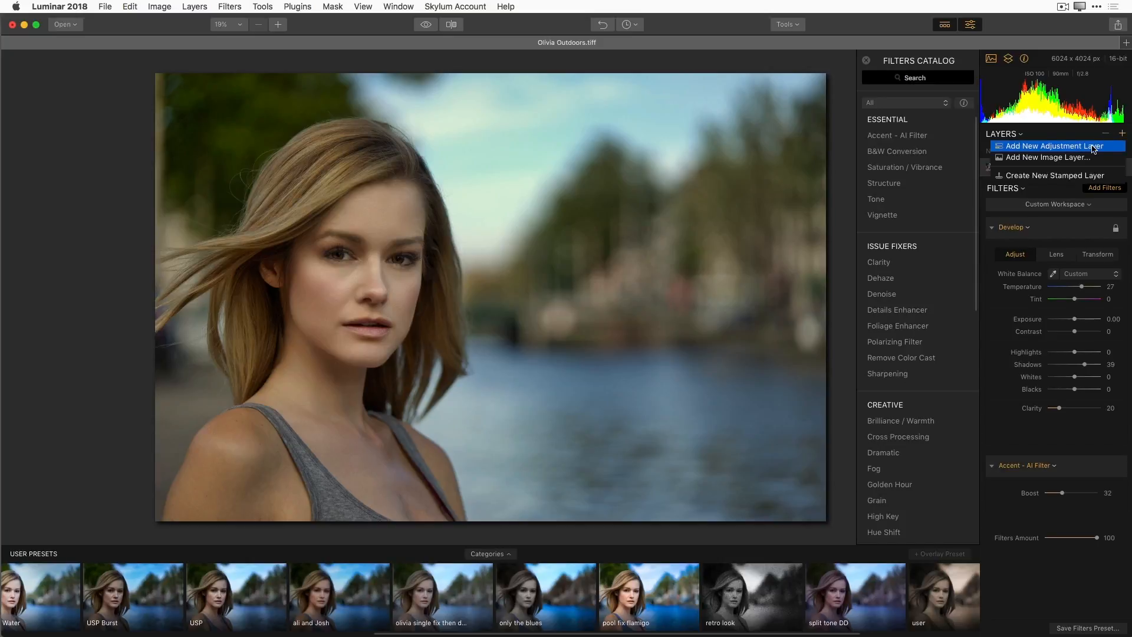
left_click(1094, 147)
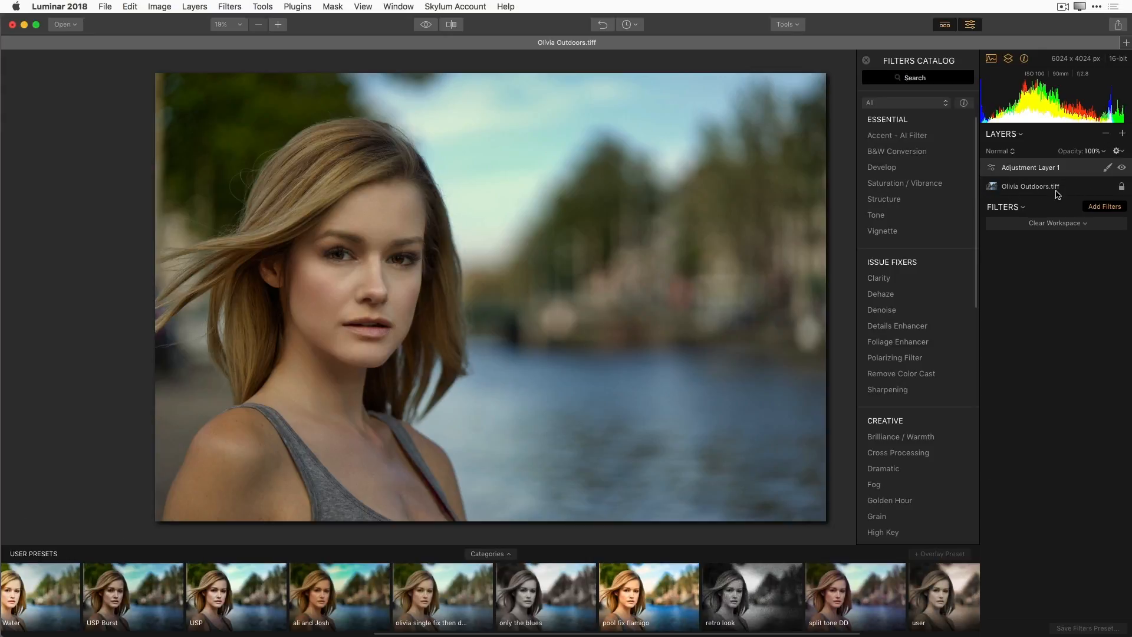
left_click(1029, 188)
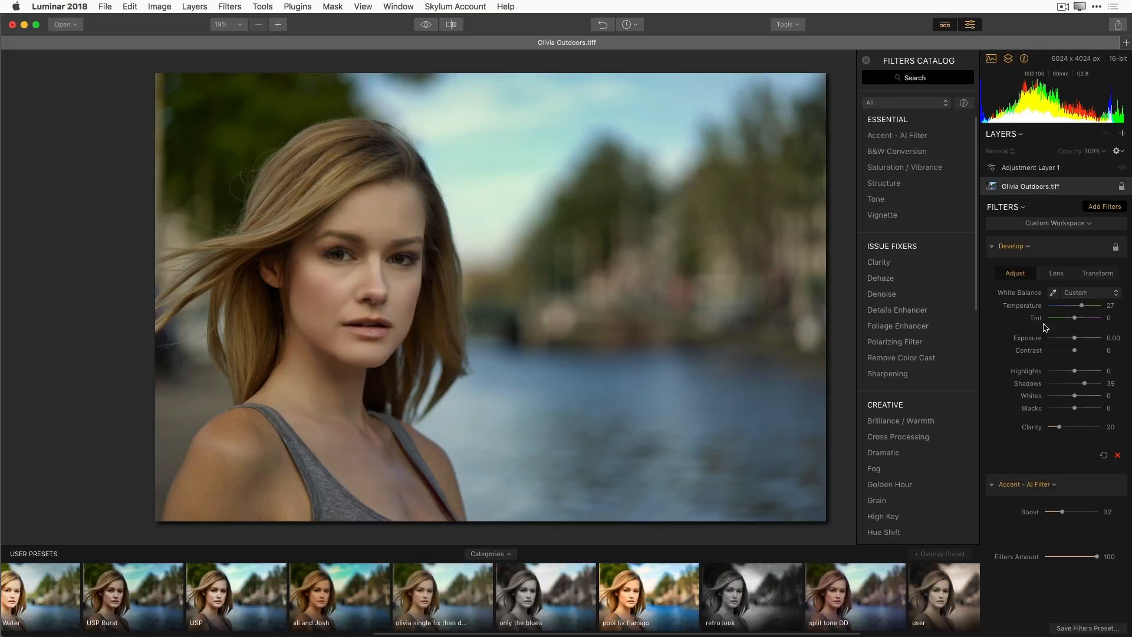
left_click(1038, 169)
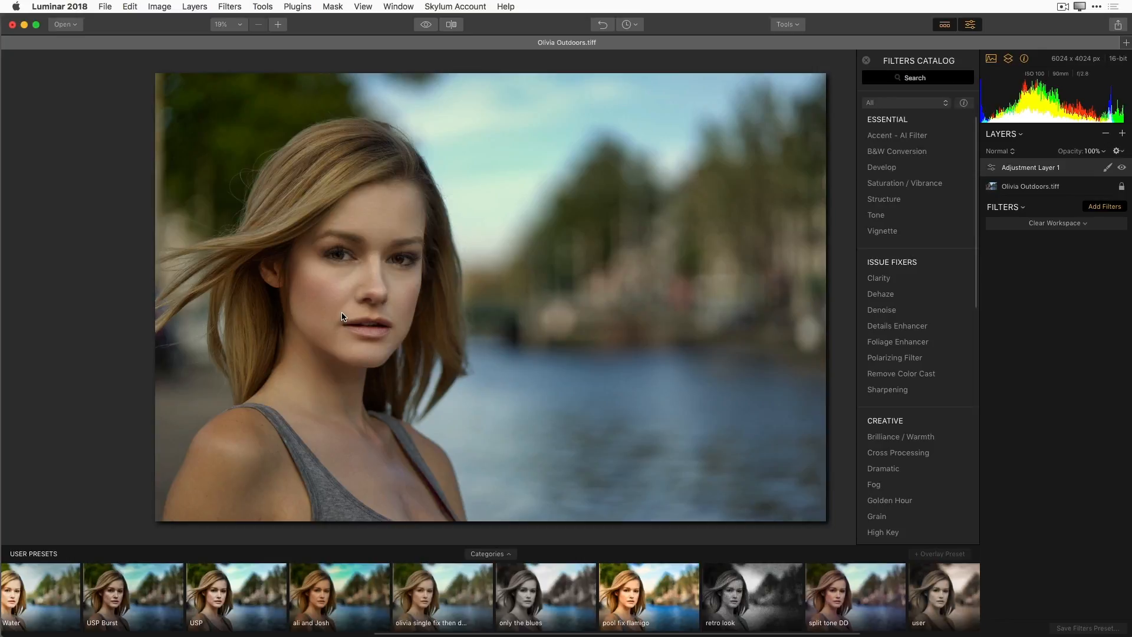
Add the Structure filter to the adjustment layer and set its Amount to 100.
scroll(342, 316, "up", 9)
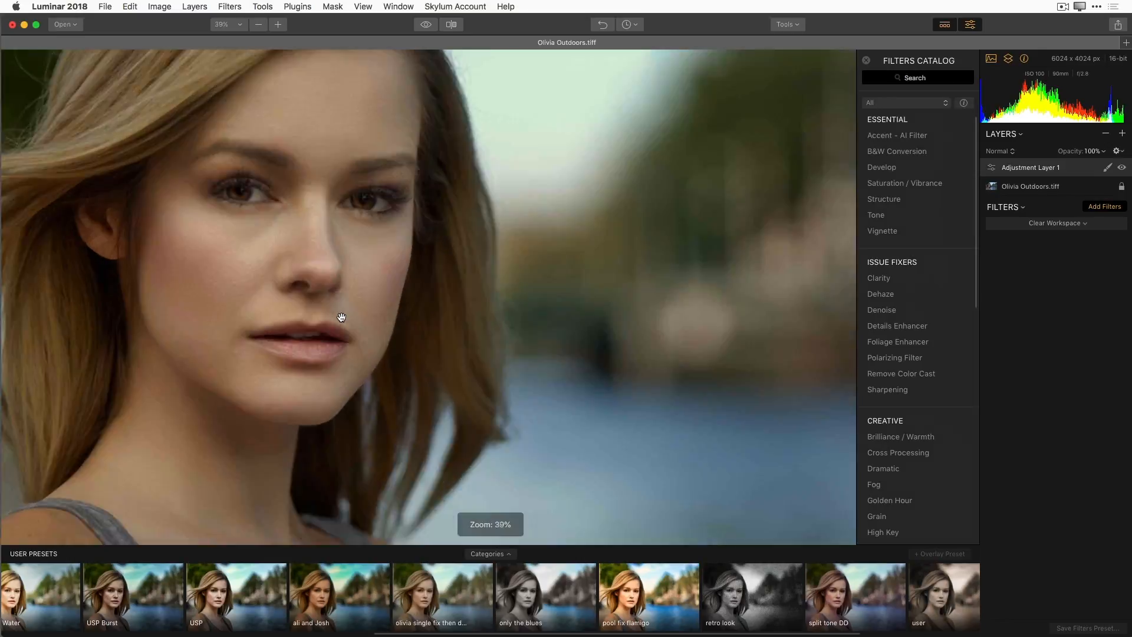
scroll(342, 317, "down", 1)
left_click_drag(185, 203, 493, 197)
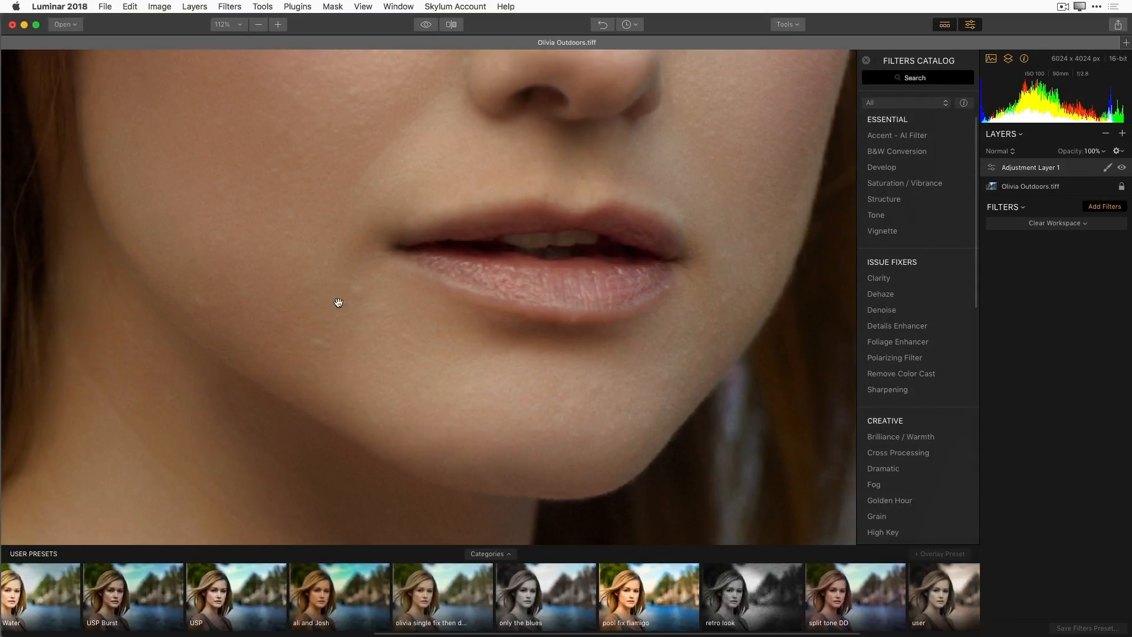
scroll(321, 200, "up", 5)
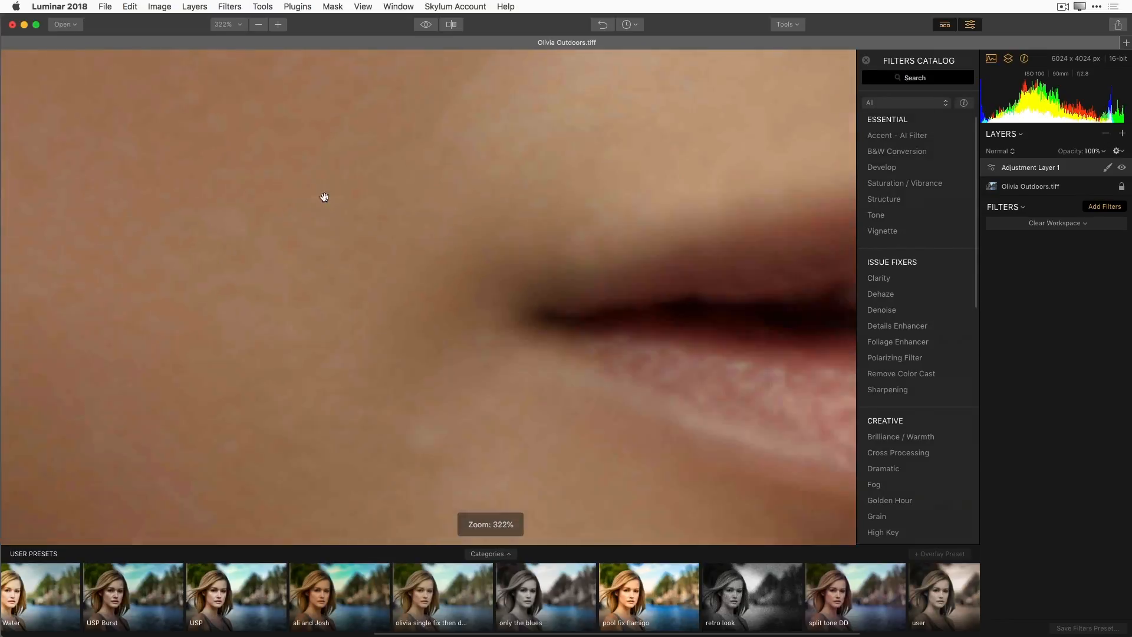
scroll(325, 199, "down", 10)
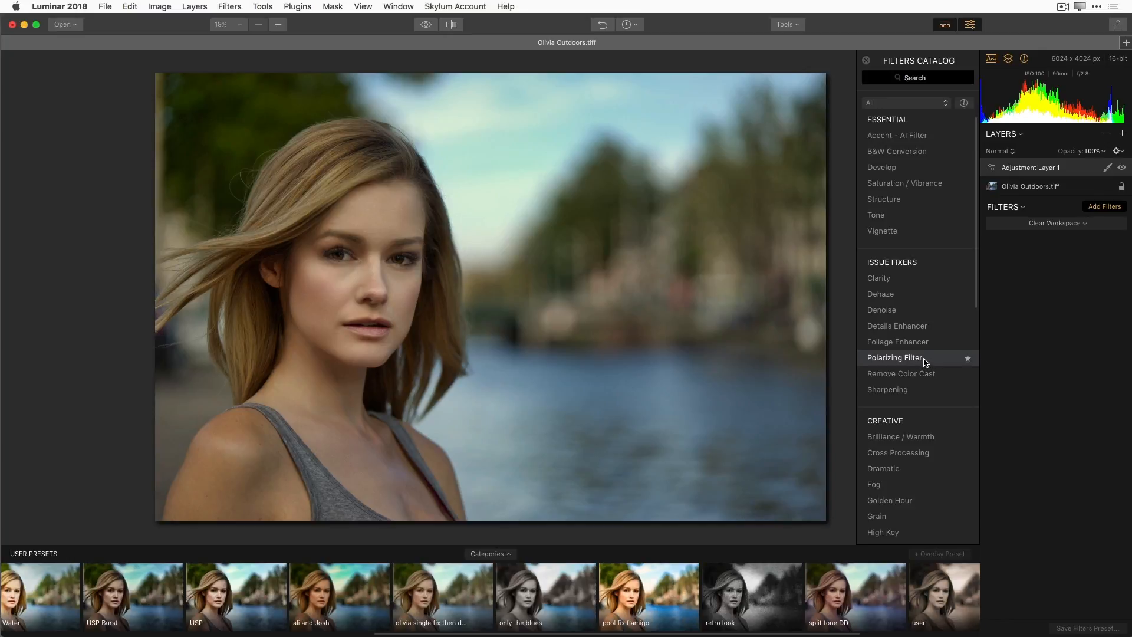
left_click(891, 204)
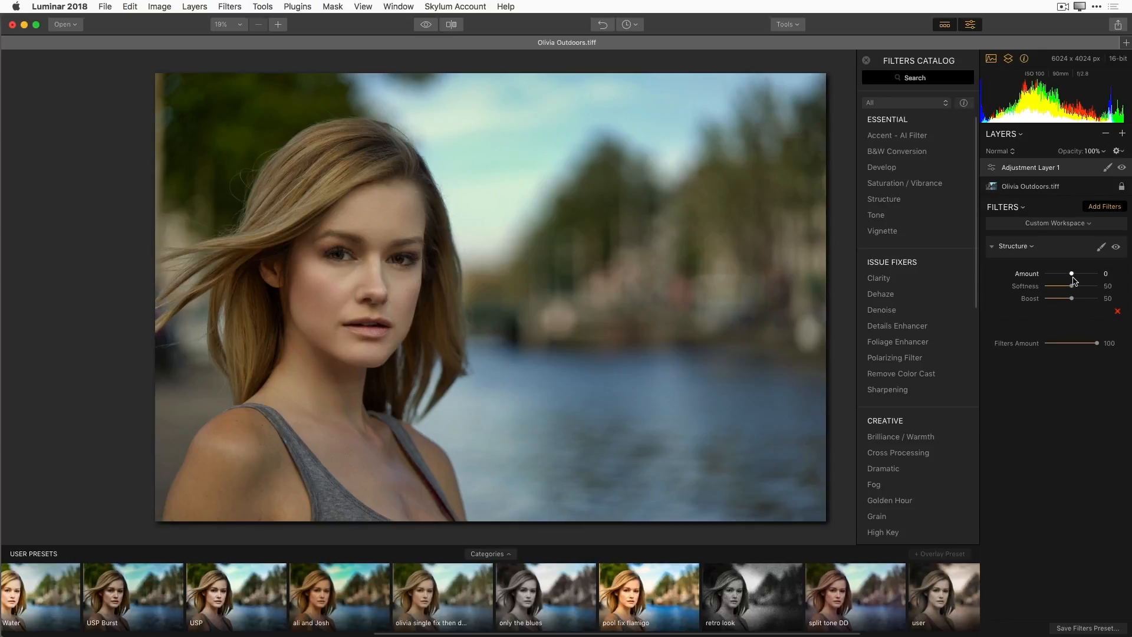
left_click_drag(1072, 275, 1101, 273)
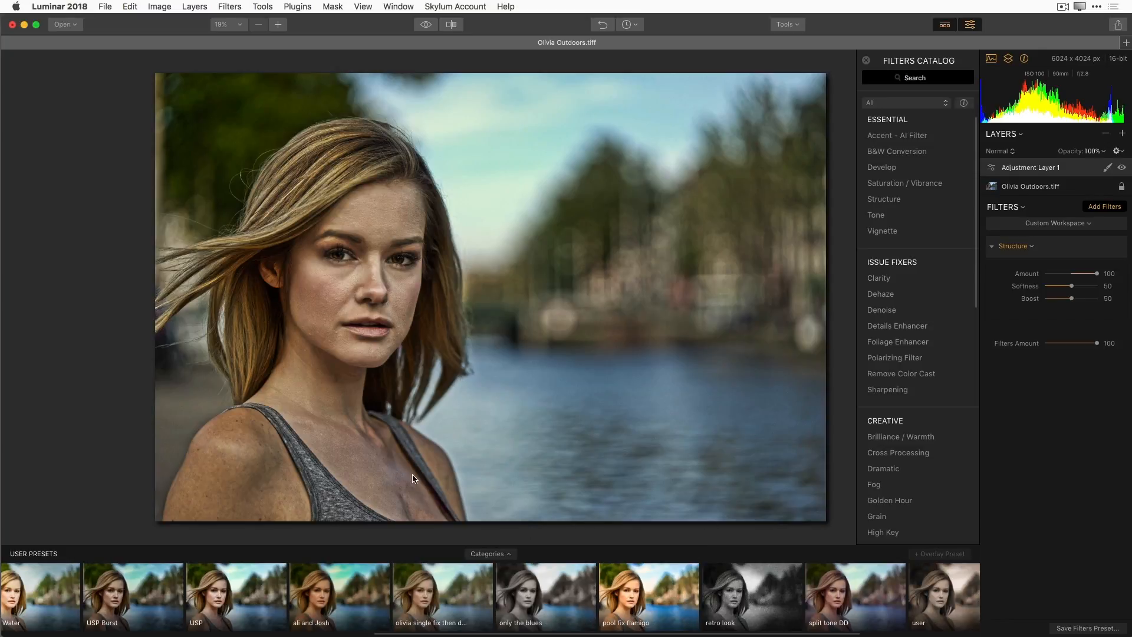
Set the Structure filter's Amount to -54, judging the skin softening at 100% zoom against the original photo.
left_click_drag(1097, 274, 996, 281)
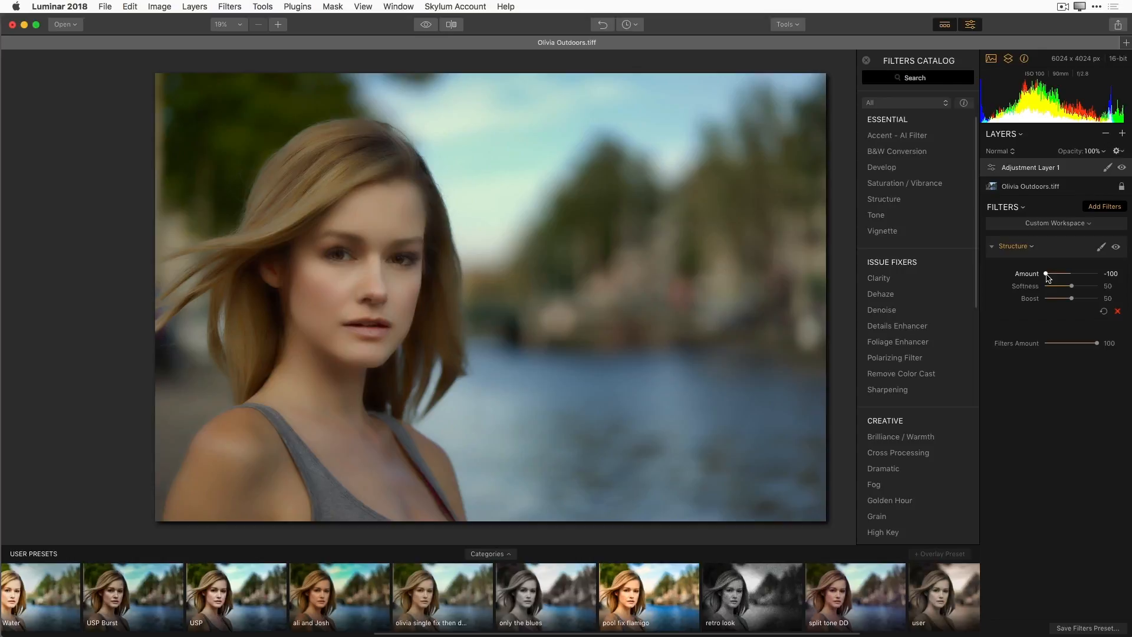
left_click_drag(1046, 274, 1057, 273)
left_click(241, 25)
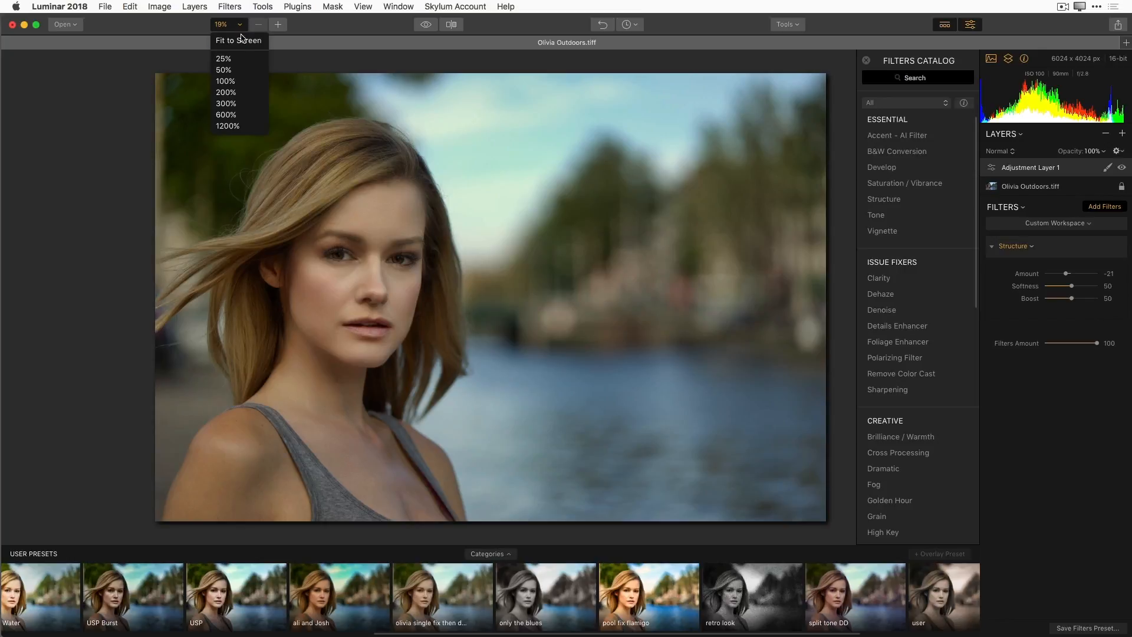
left_click(248, 86)
left_click_drag(253, 352, 895, 331)
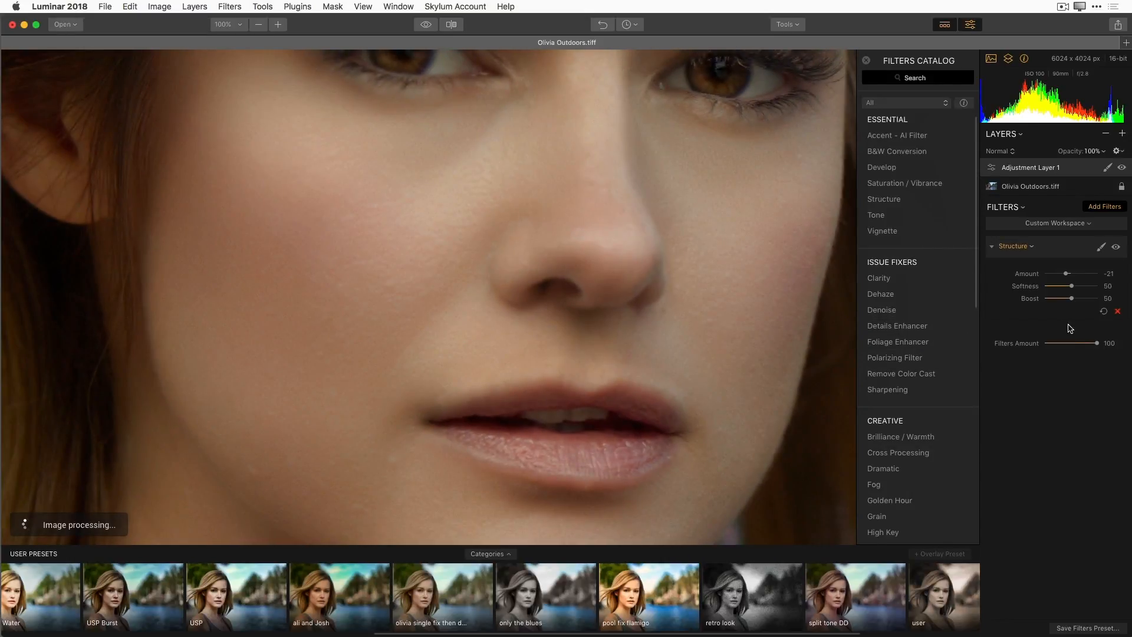
left_click_drag(1067, 273, 1061, 274)
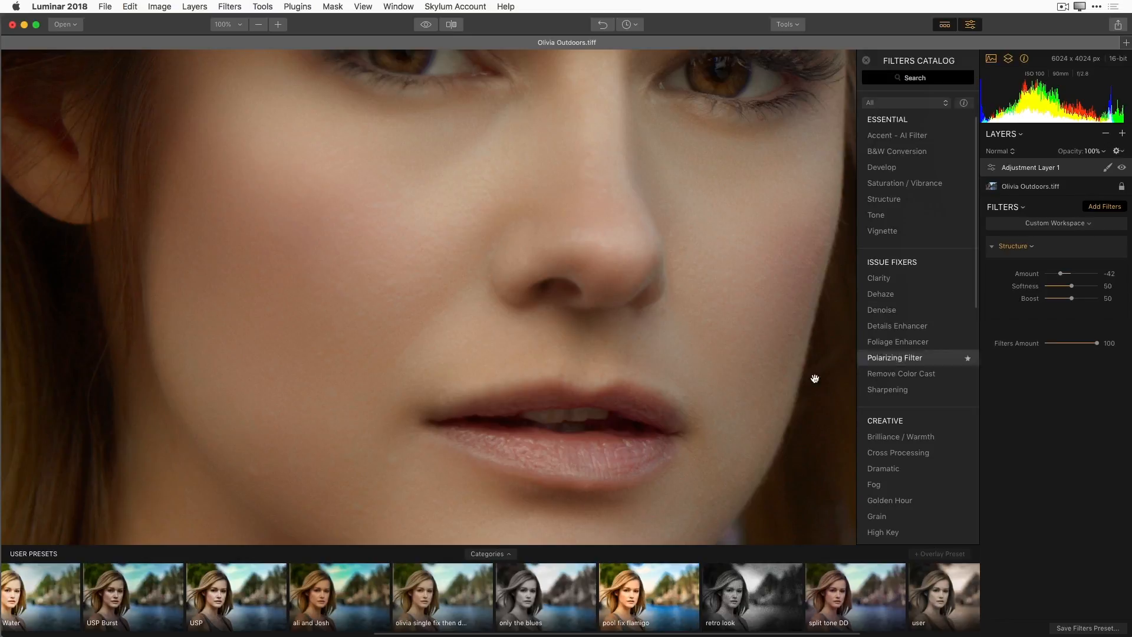
left_click(427, 28)
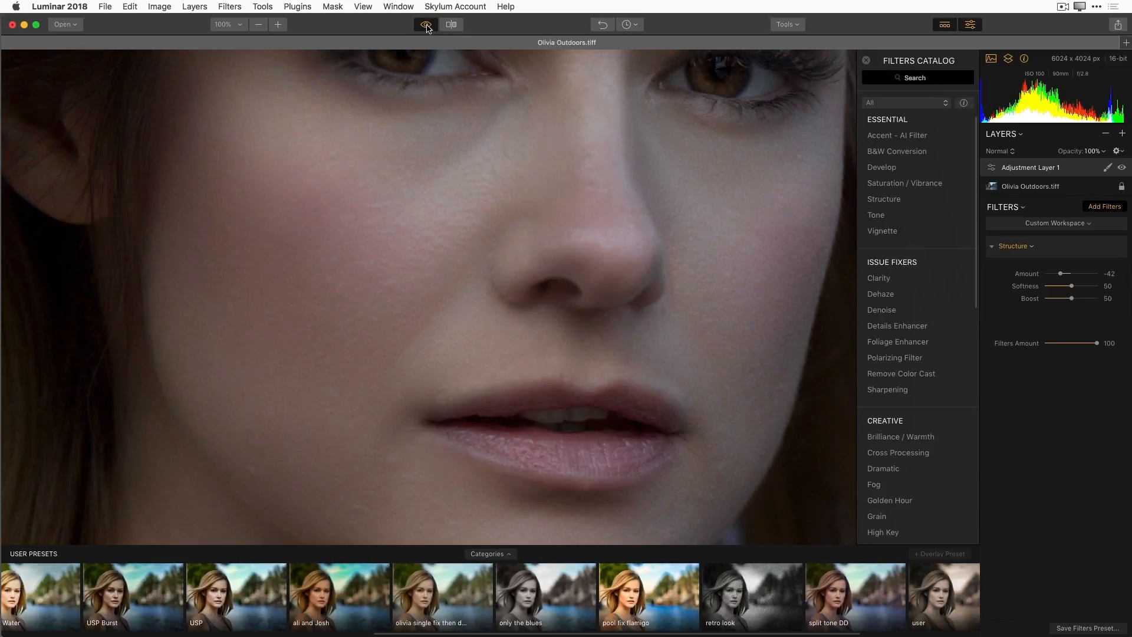
left_click(427, 28)
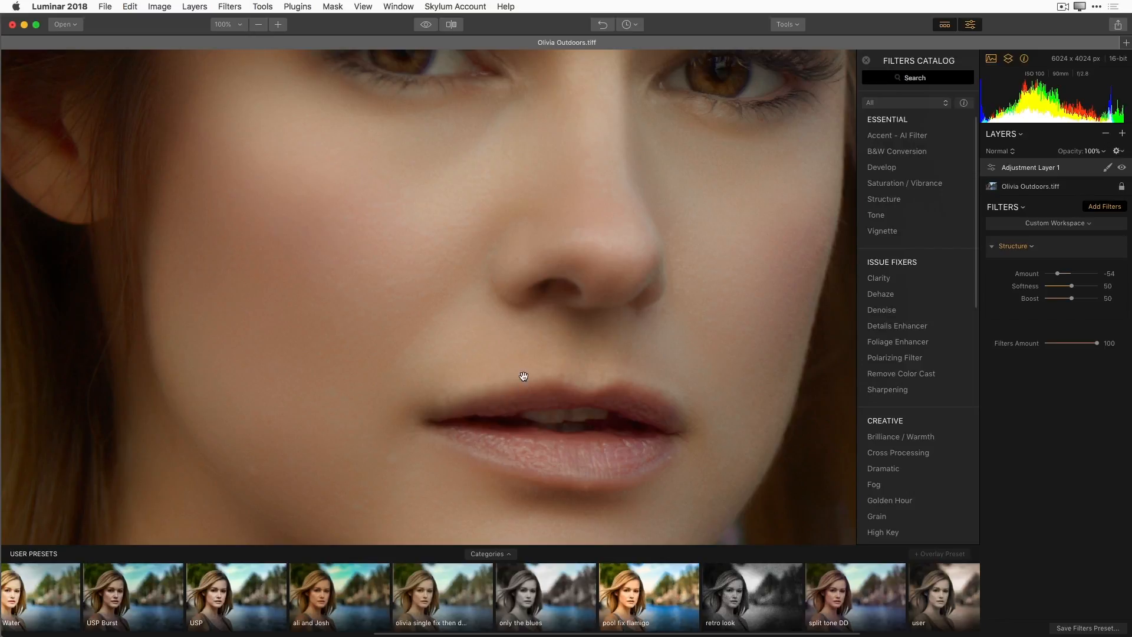
Brush the Structure filter's mask over the facial skin, covering cheeks, nose, chin and forehead while avoiding the eyes.
scroll(724, 456, "down", 5)
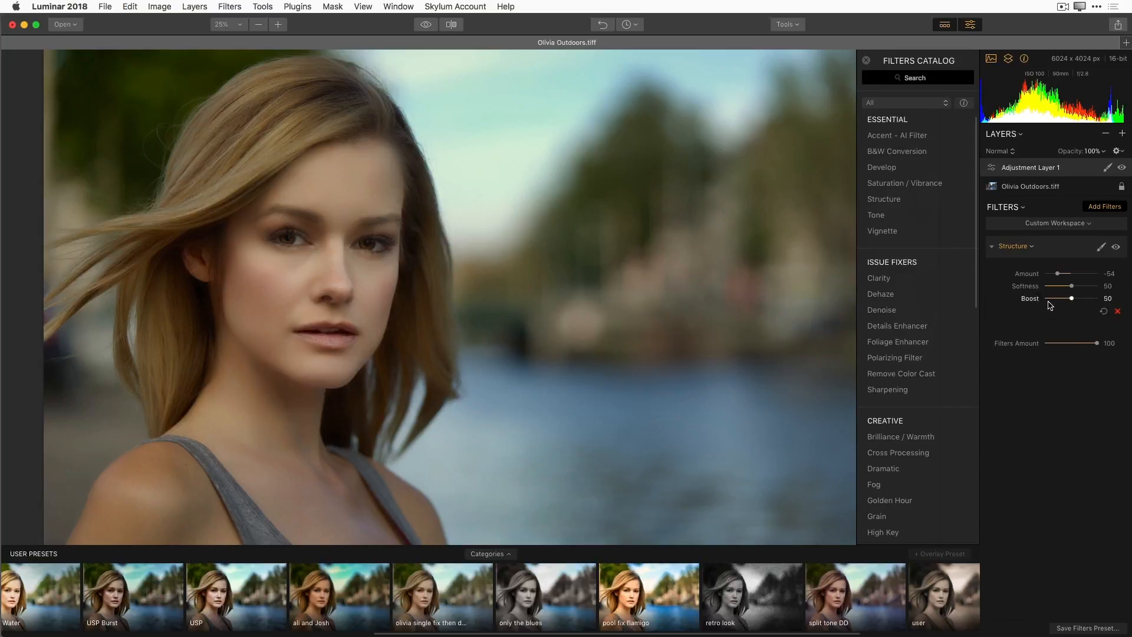
left_click(1100, 247)
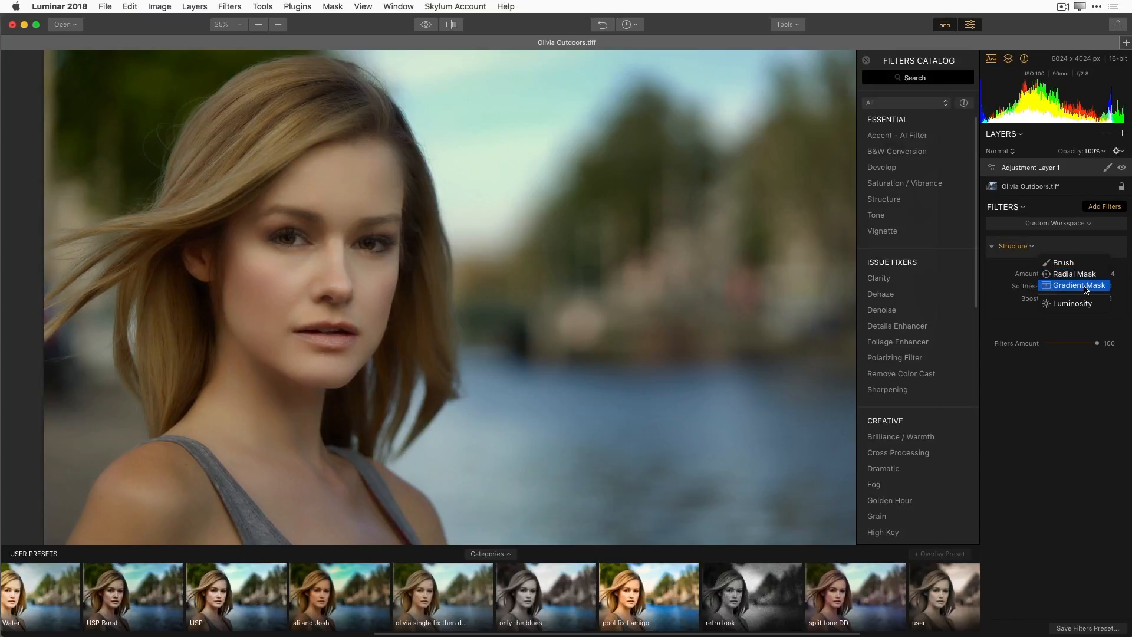
left_click(1073, 266)
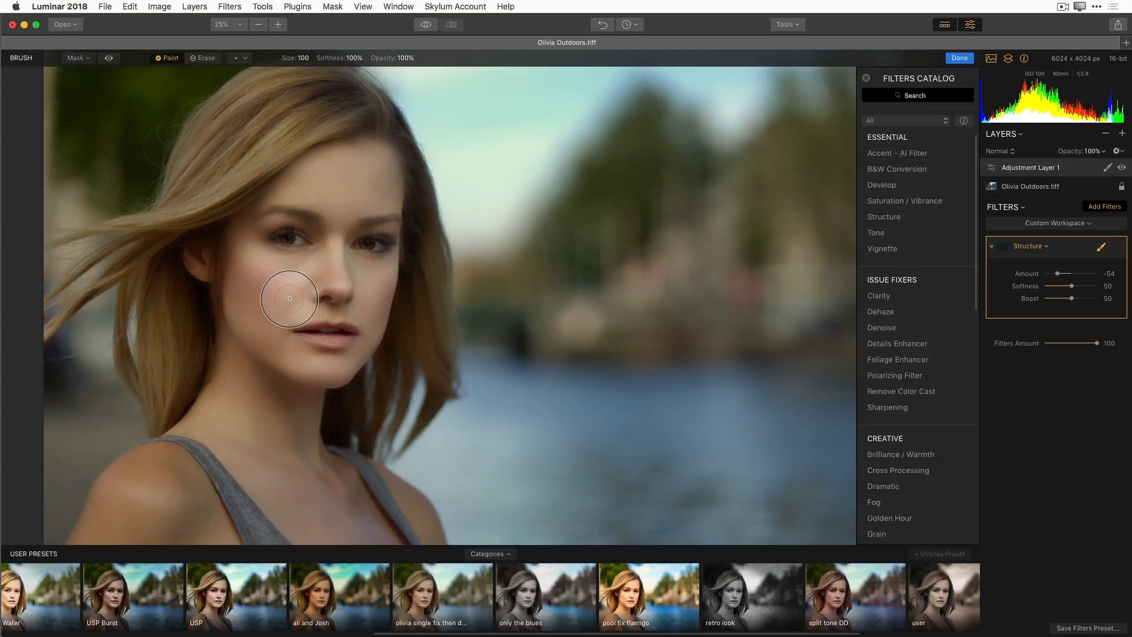
key("super+equal")
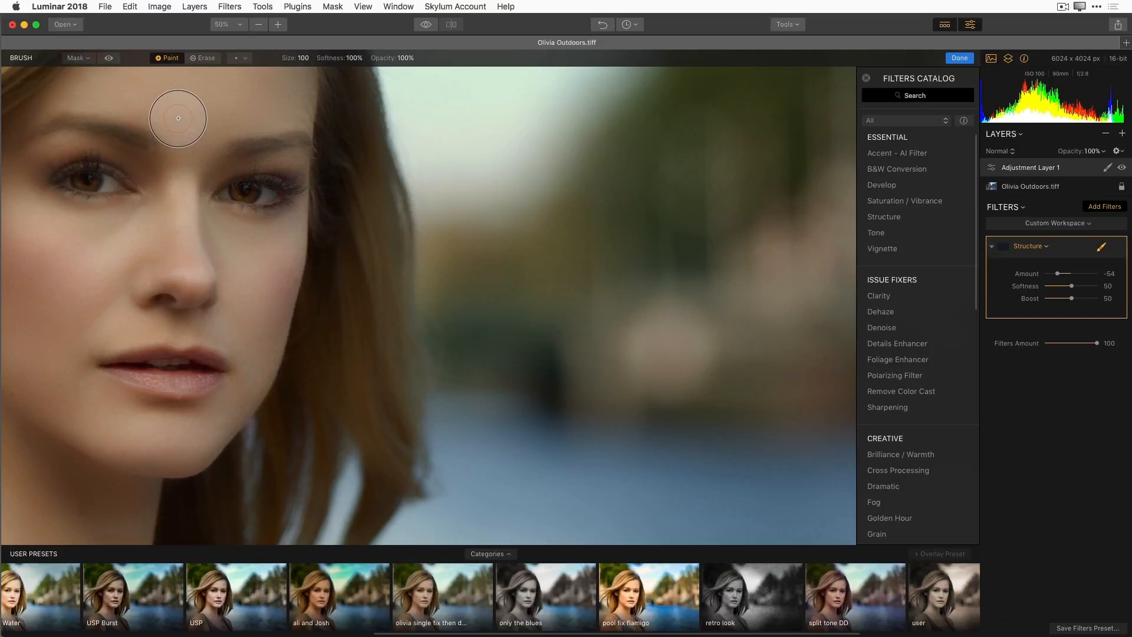
mouse_move(96, 283)
left_mouse_down()
mouse_move(140, 260)
mouse_move(256, 281)
mouse_move(246, 322)
left_mouse_up()
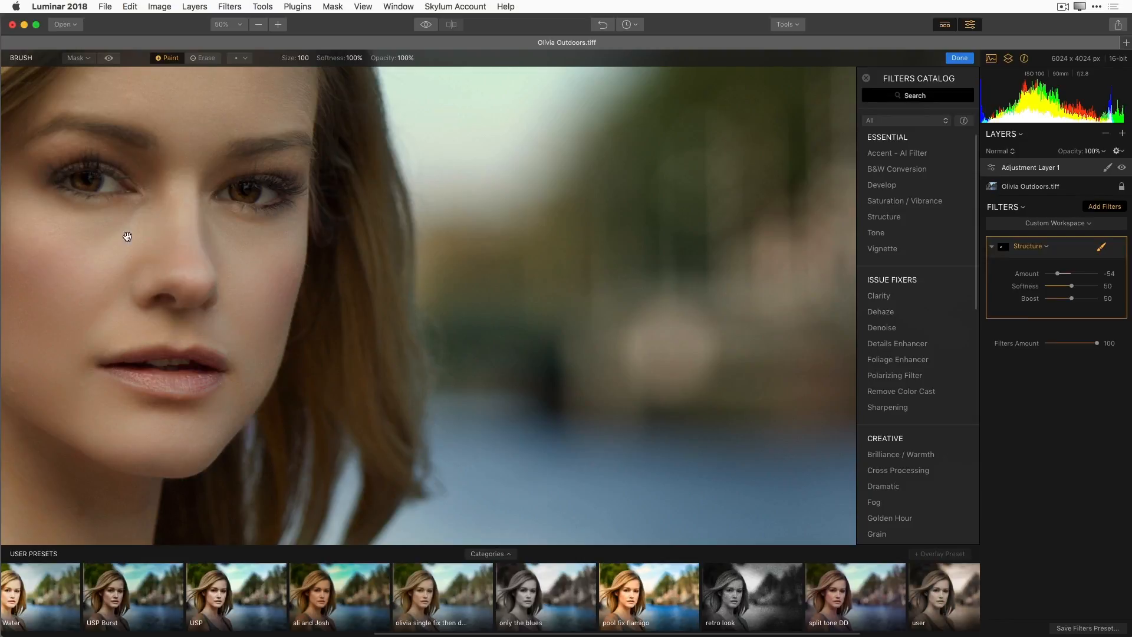
left_click_drag(115, 249, 407, 240)
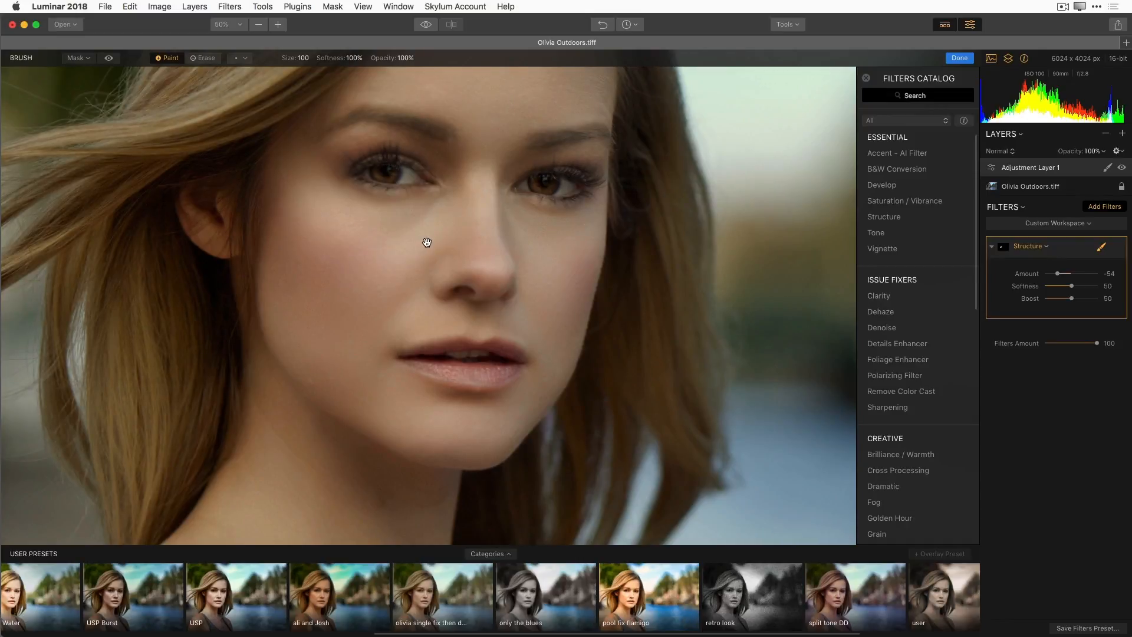
left_click_drag(452, 244, 480, 277)
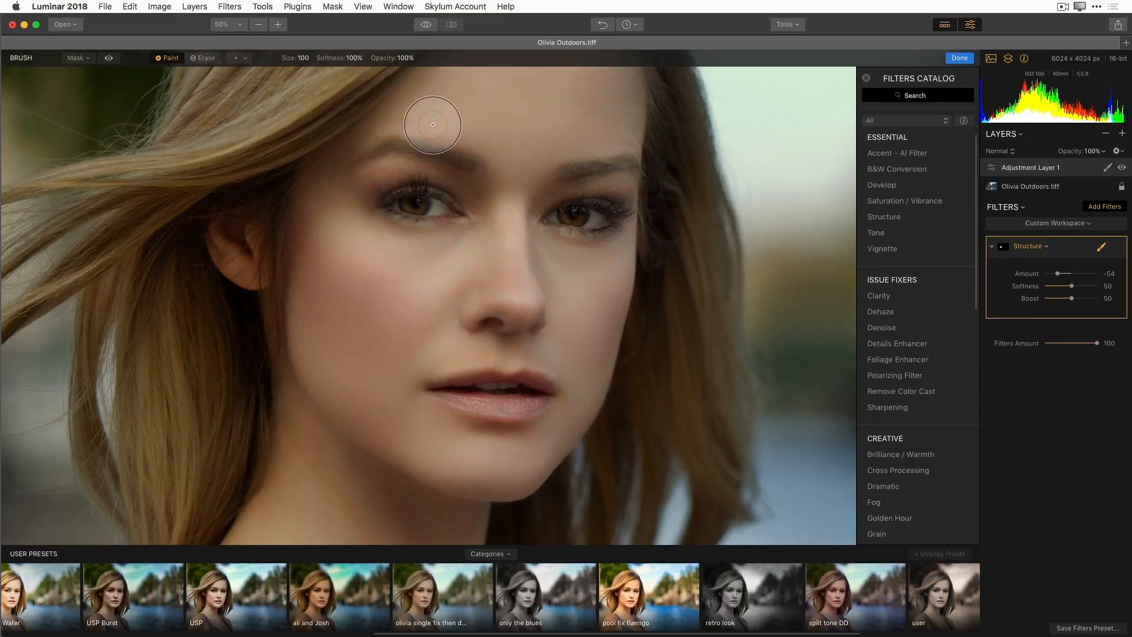
left_click_drag(533, 87, 495, 188)
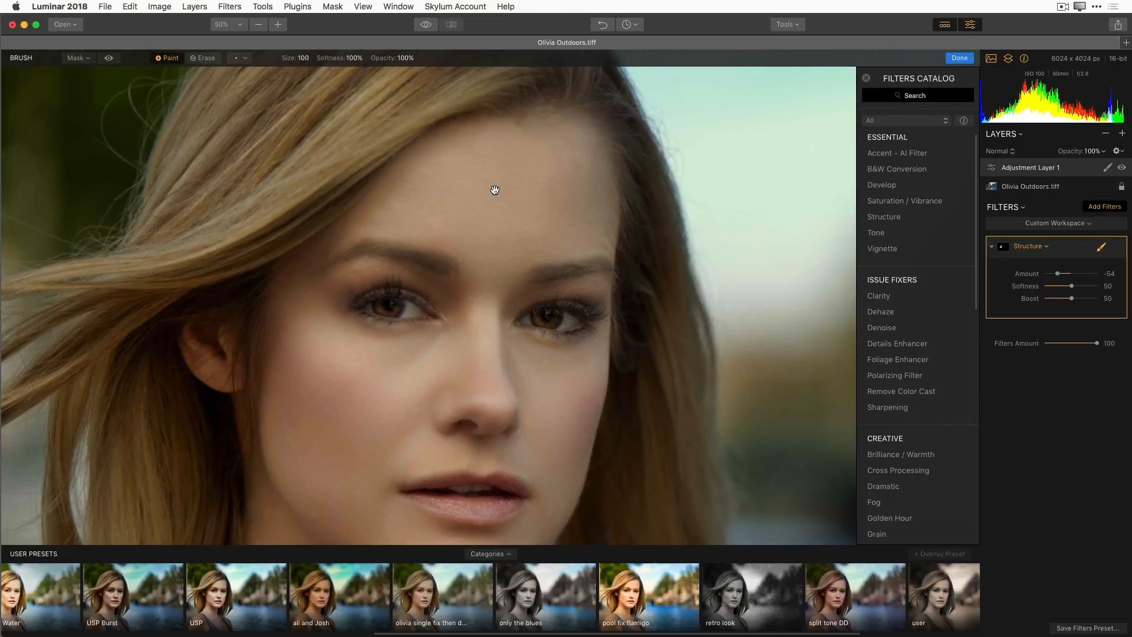
mouse_move(593, 209)
left_mouse_down()
mouse_move(582, 172)
mouse_move(452, 178)
mouse_move(370, 216)
mouse_move(421, 184)
mouse_move(440, 246)
mouse_move(462, 208)
mouse_move(490, 283)
mouse_move(494, 359)
mouse_move(529, 362)
mouse_move(498, 338)
mouse_move(544, 353)
mouse_move(555, 388)
mouse_move(579, 376)
mouse_move(563, 458)
mouse_move(486, 443)
mouse_move(432, 415)
mouse_move(388, 340)
mouse_move(285, 352)
mouse_move(373, 482)
mouse_move(513, 445)
left_mouse_up()
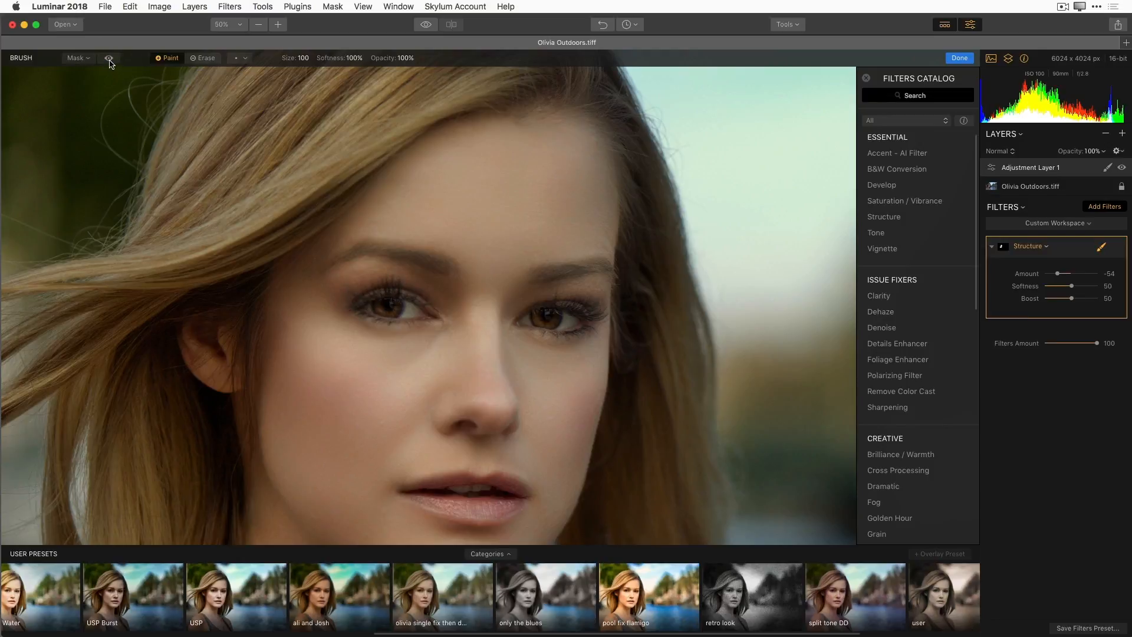
Show the red mask overlay and extend the painted mask over the neck and chest.
left_click(109, 58)
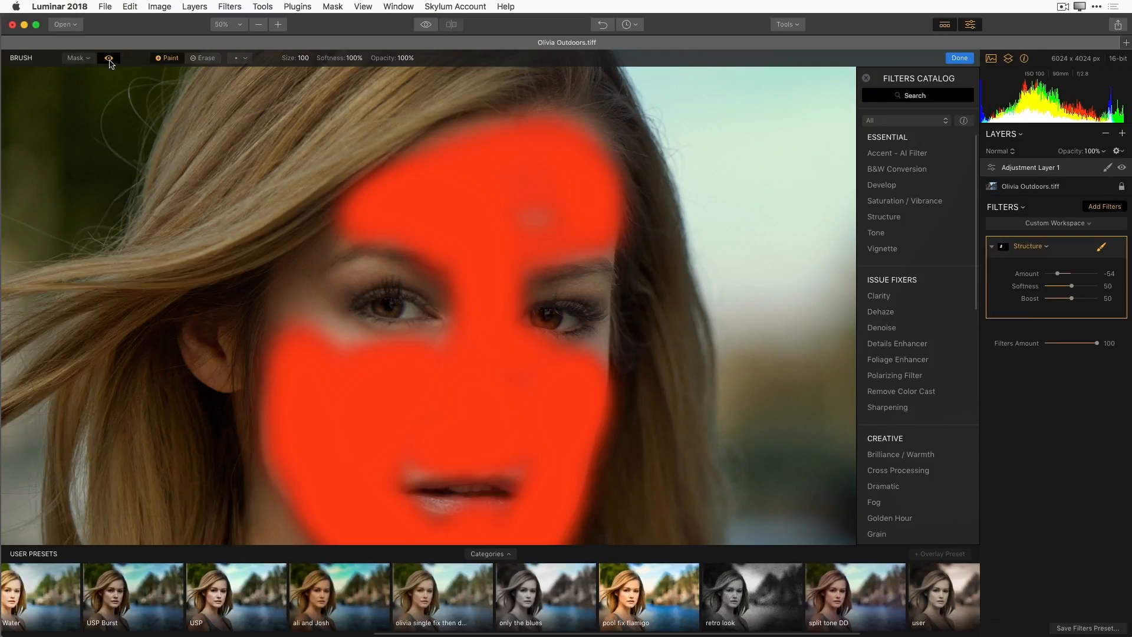
key("super+0")
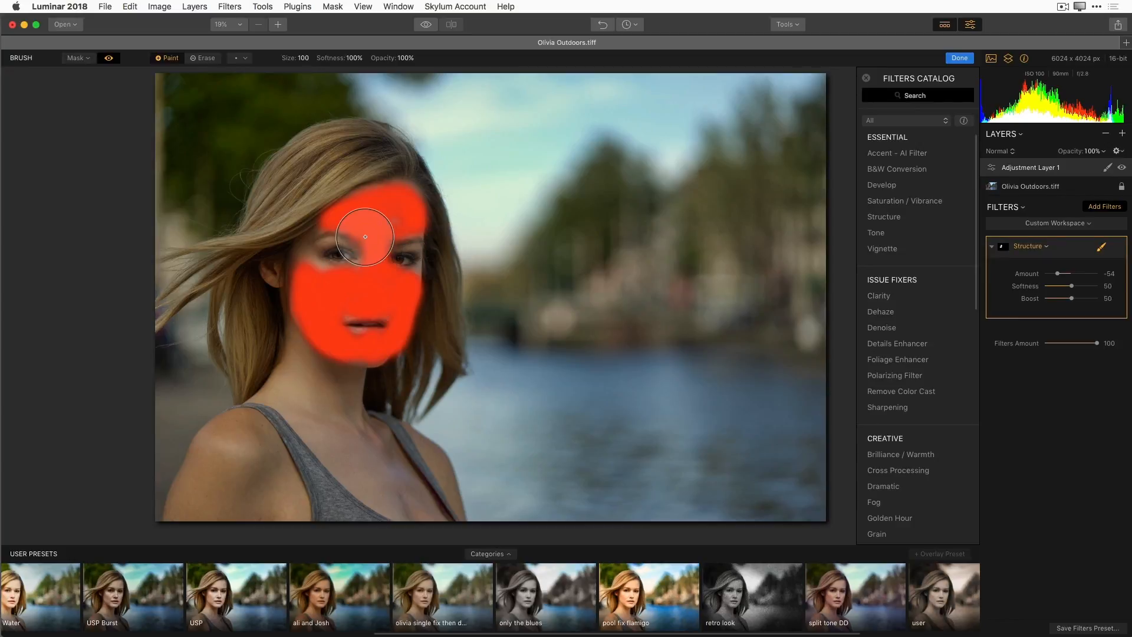
mouse_move(310, 376)
left_mouse_down()
mouse_move(339, 400)
mouse_move(365, 454)
left_mouse_up()
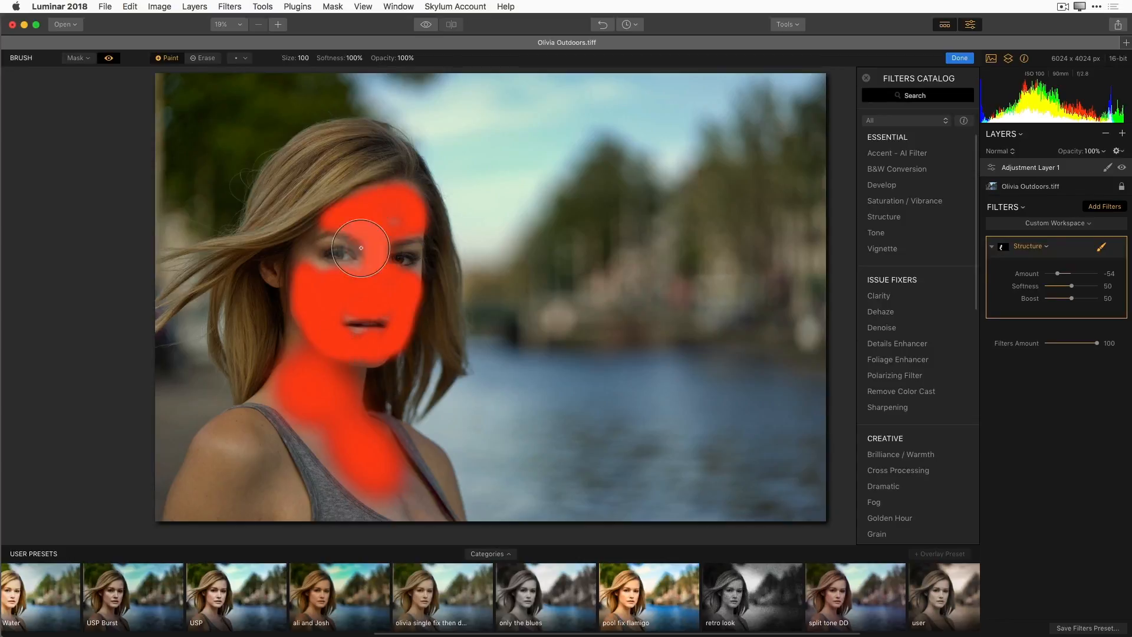
Set the brush opacity to 73% and size to 74, and paint the mask over both shoulders.
left_click_drag(385, 60, 370, 58)
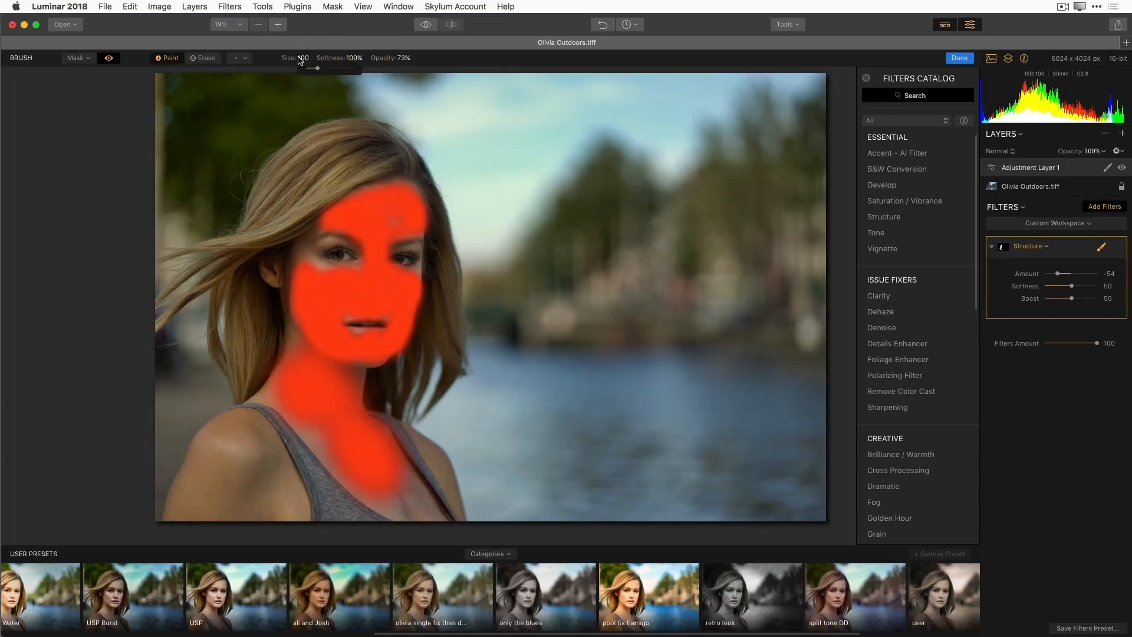
left_click_drag(318, 69, 313, 70)
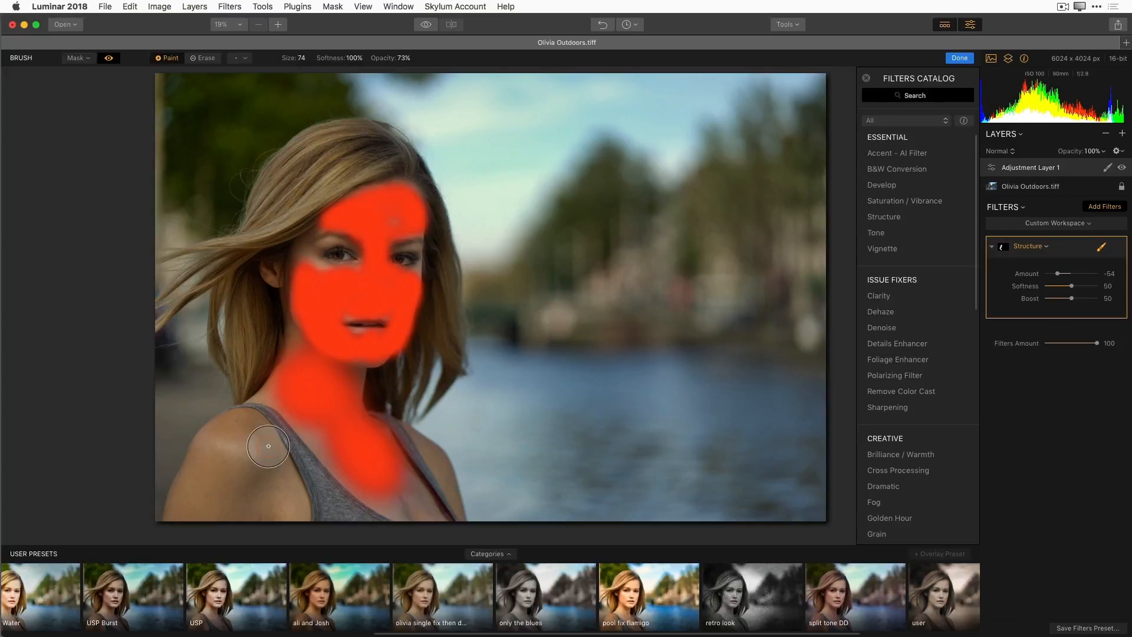
mouse_move(289, 361)
left_mouse_down()
mouse_move(285, 432)
mouse_move(272, 438)
mouse_move(280, 478)
mouse_move(278, 470)
mouse_move(255, 486)
mouse_move(206, 472)
mouse_move(203, 506)
mouse_move(267, 498)
left_mouse_up()
left_click_drag(423, 469, 439, 454)
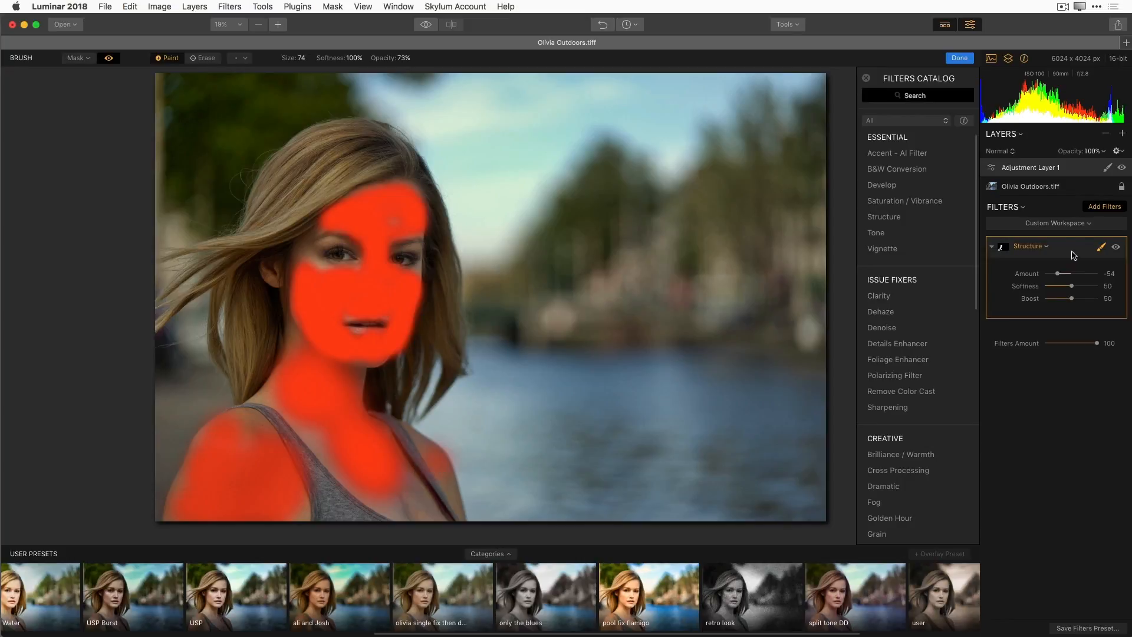
Switch the mask brush to Erase and hide the red mask overlay over the face.
left_click(202, 58)
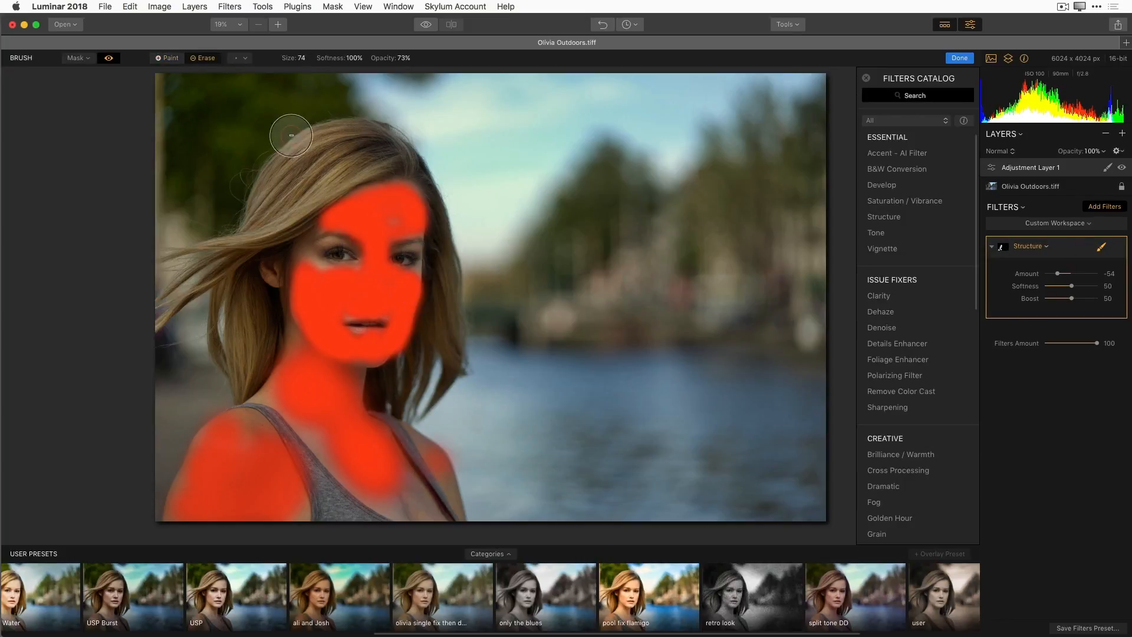
key("super+equal")
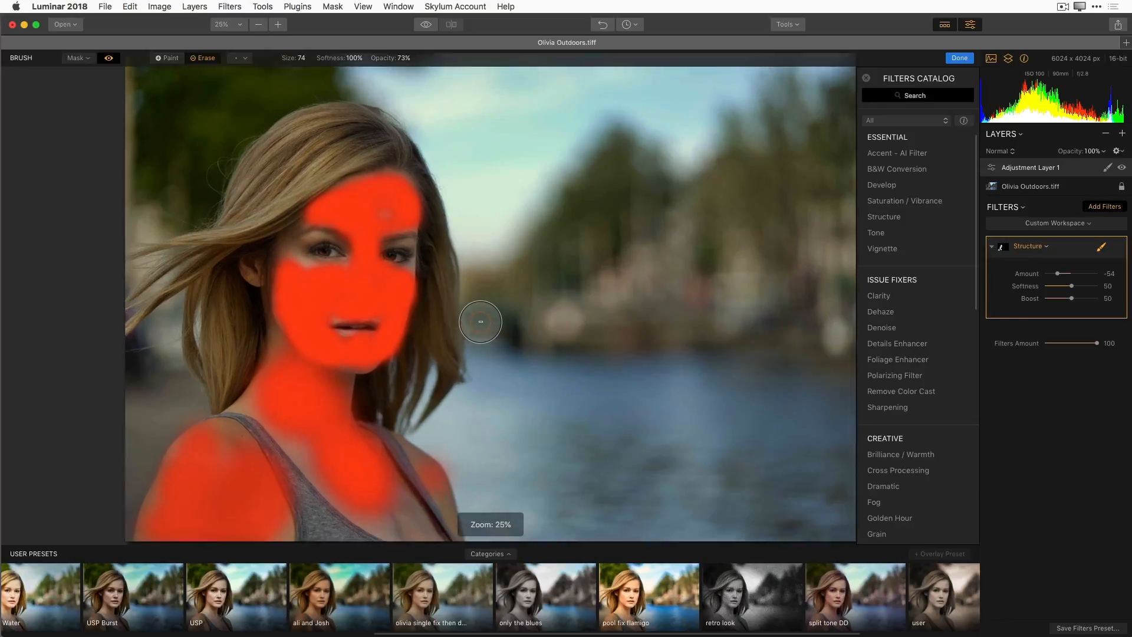
key("super+equal")
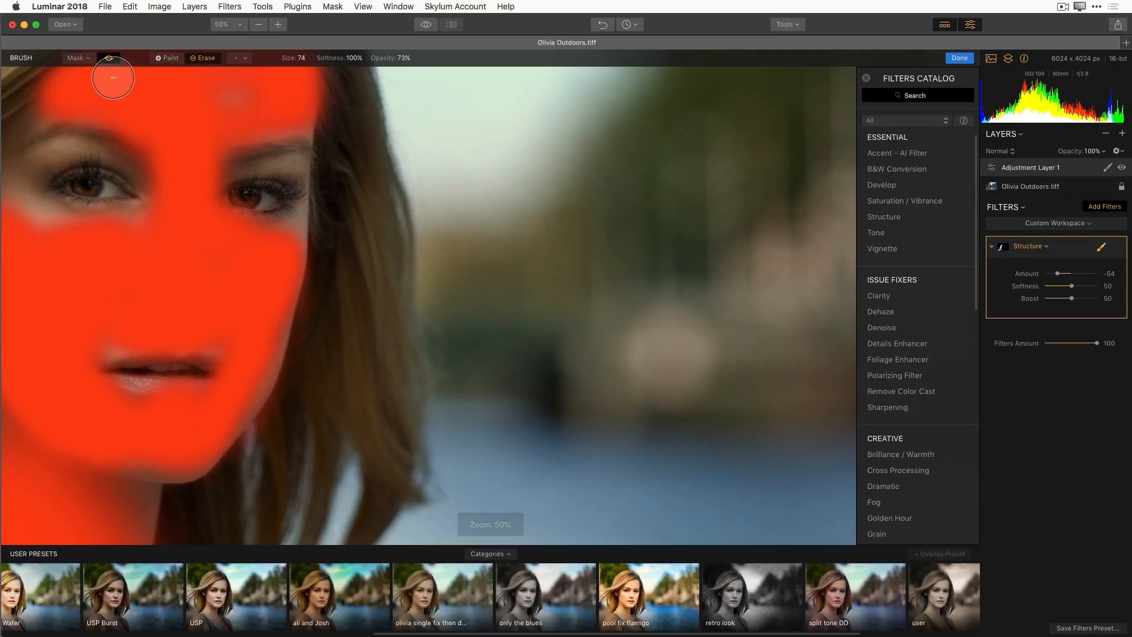
left_click(109, 57)
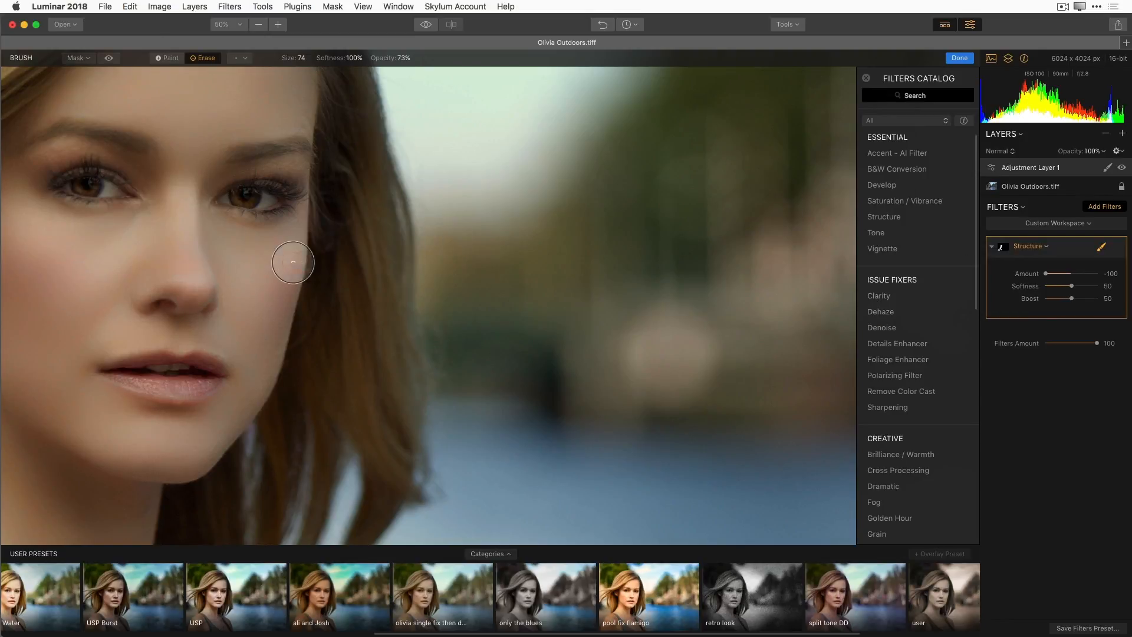
Try the masked Structure filter's Amount at -100 on the face, and set it back to -54.
key("space")
left_click_drag(185, 426, 500, 462)
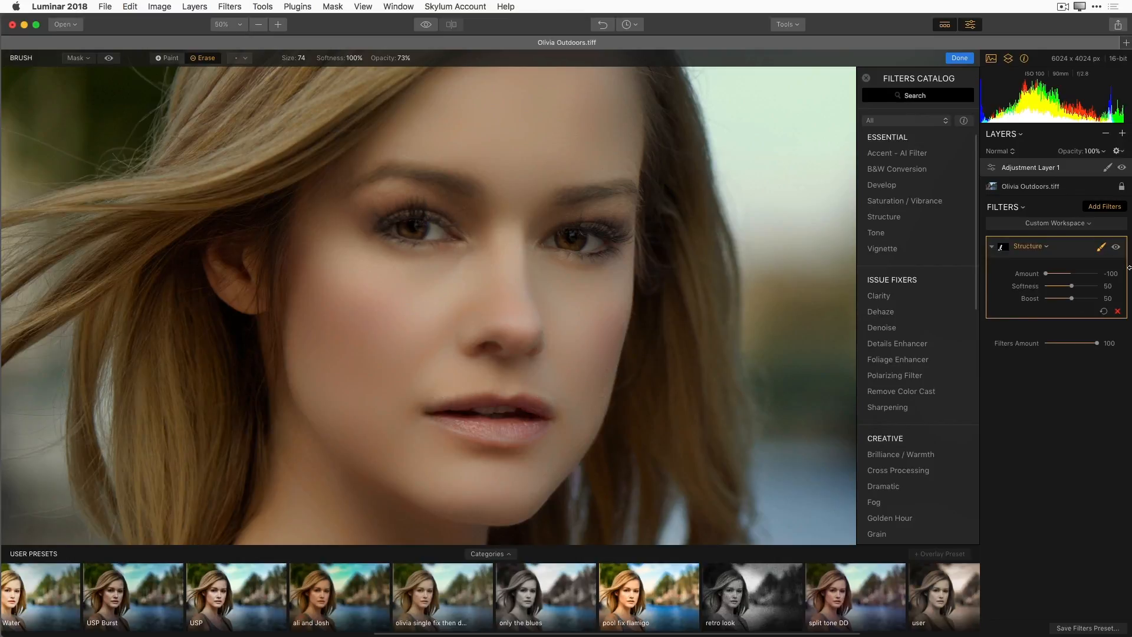
left_click_drag(1061, 274, 1050, 274)
left_click_drag(1053, 277, 1061, 277)
Add a second Structure filter to the adjustment layer and set its Amount to 43.
left_click(891, 221)
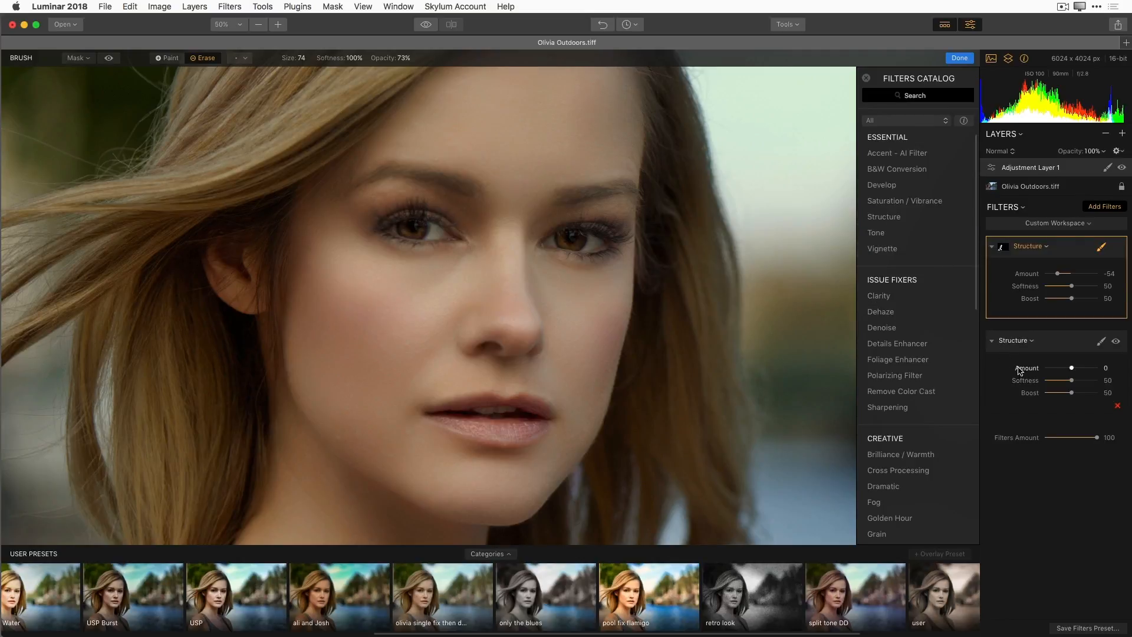
scroll(584, 409, "down", 3)
scroll(583, 409, "up", 3)
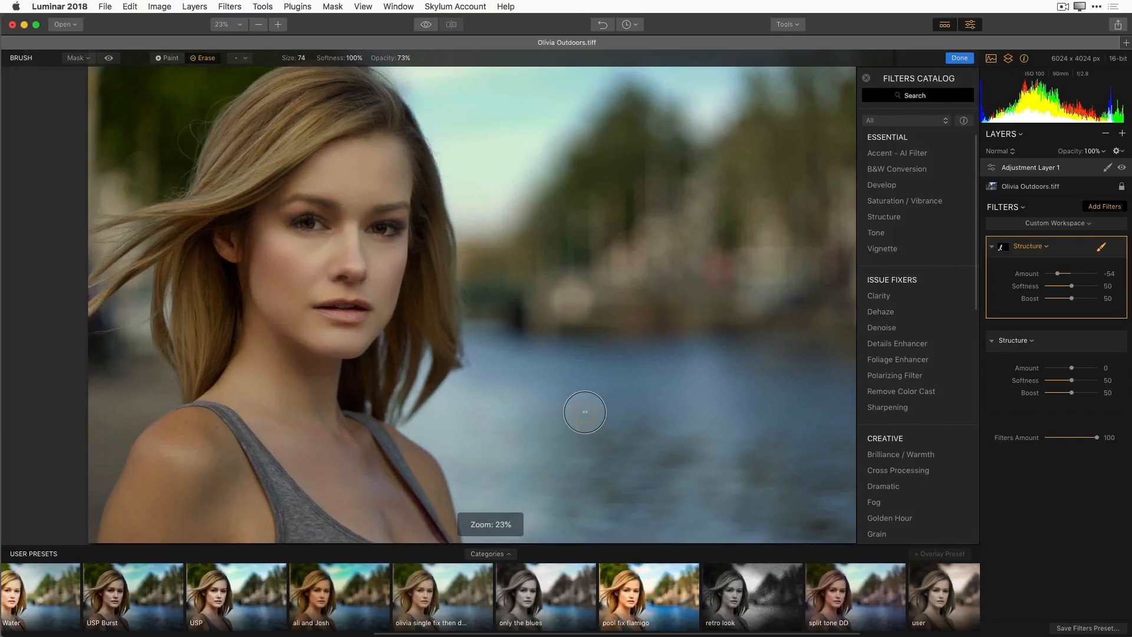
scroll(585, 412, "down", 3)
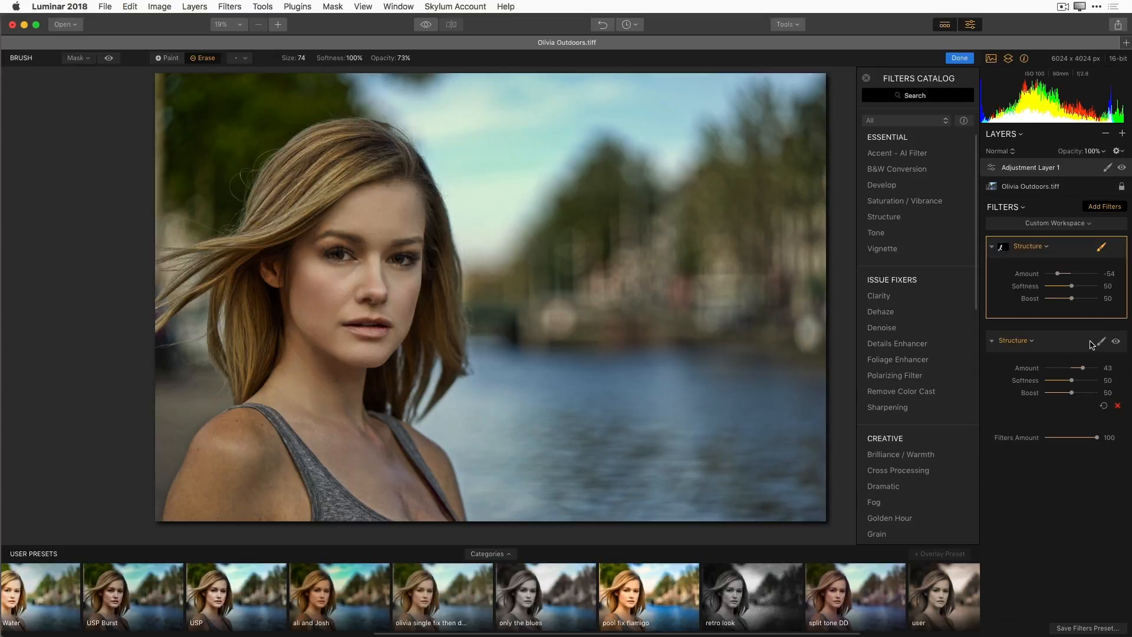
Mask the second Structure filter with the Paint brush, painting it over the hair and eyes.
left_click(1100, 345)
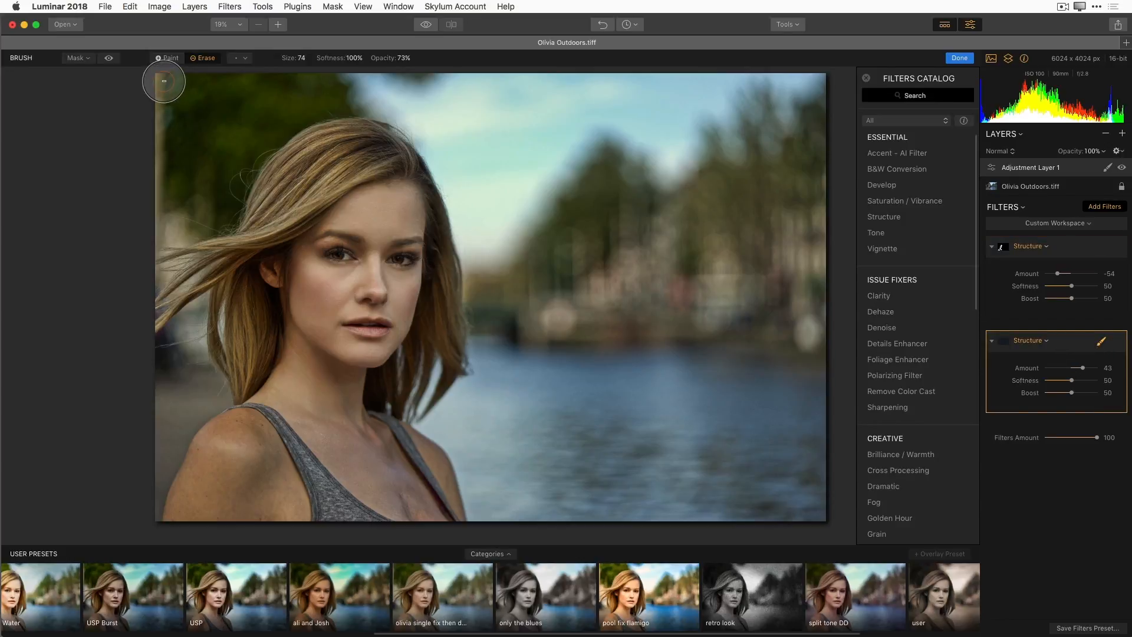
left_click(164, 58)
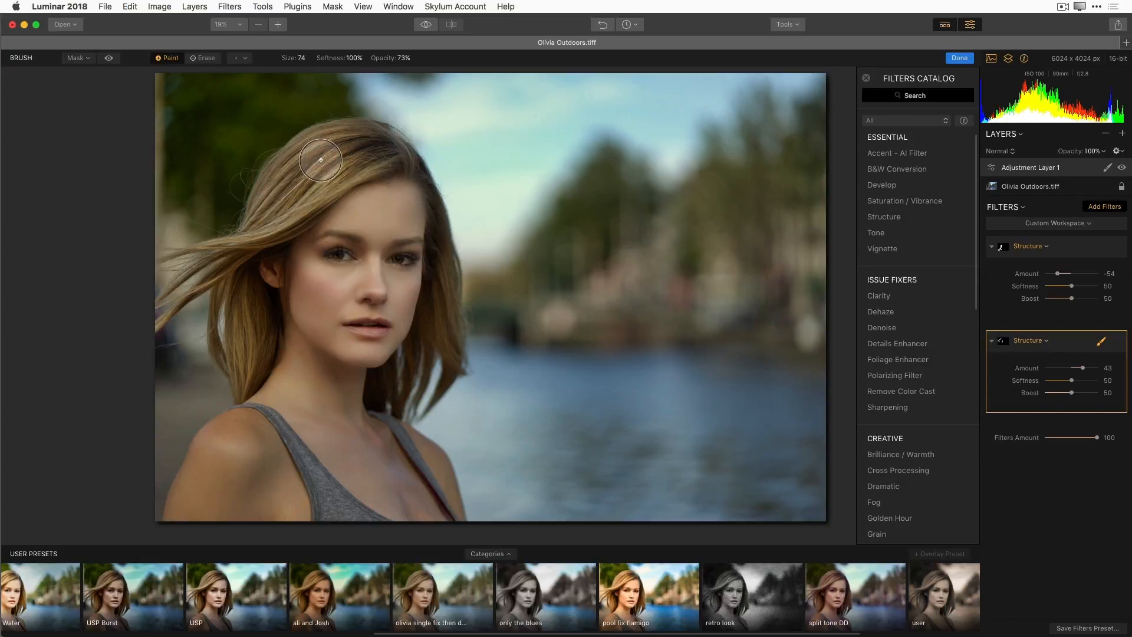
key("super+1")
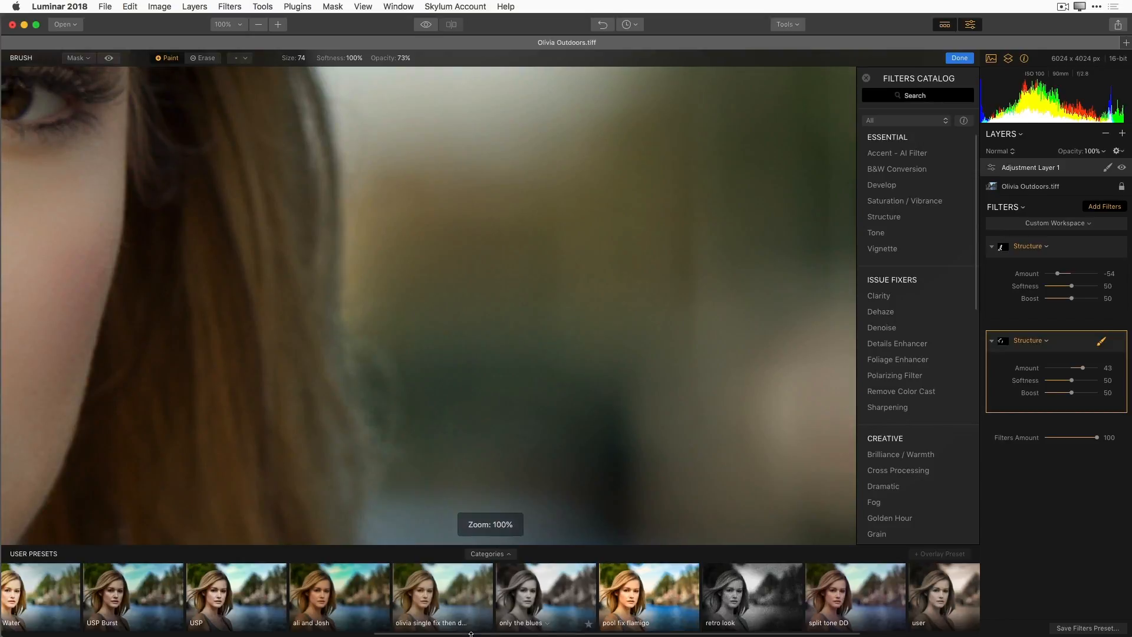
left_click_drag(177, 331, 735, 448)
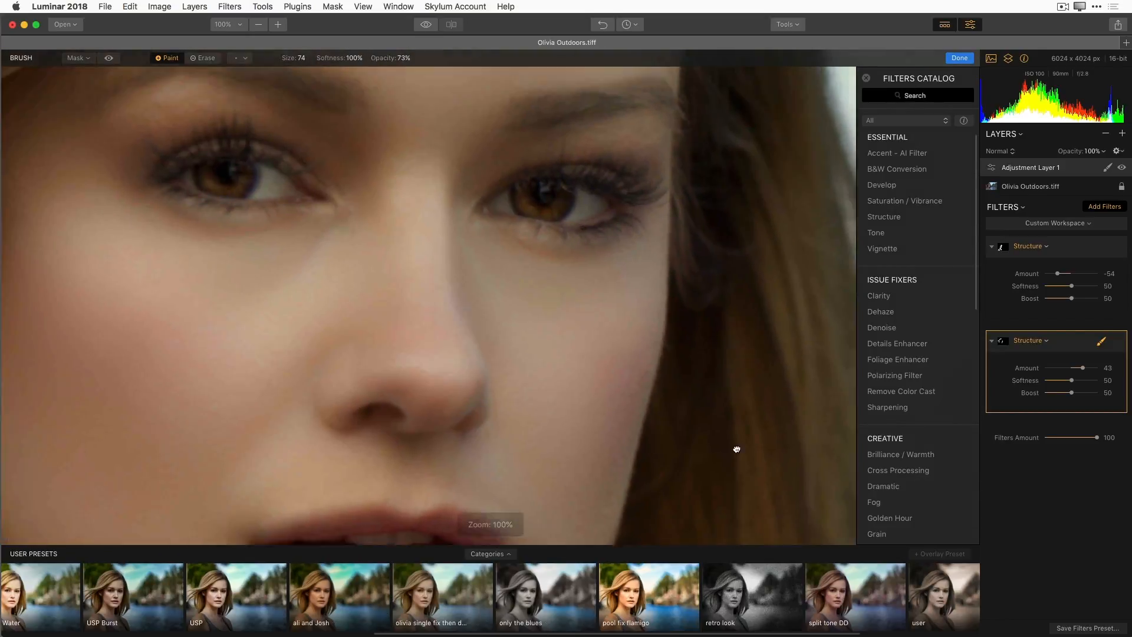
mouse_move(631, 329)
left_mouse_down()
mouse_move(601, 306)
mouse_move(652, 298)
mouse_move(594, 302)
mouse_move(639, 291)
mouse_move(682, 305)
left_mouse_up()
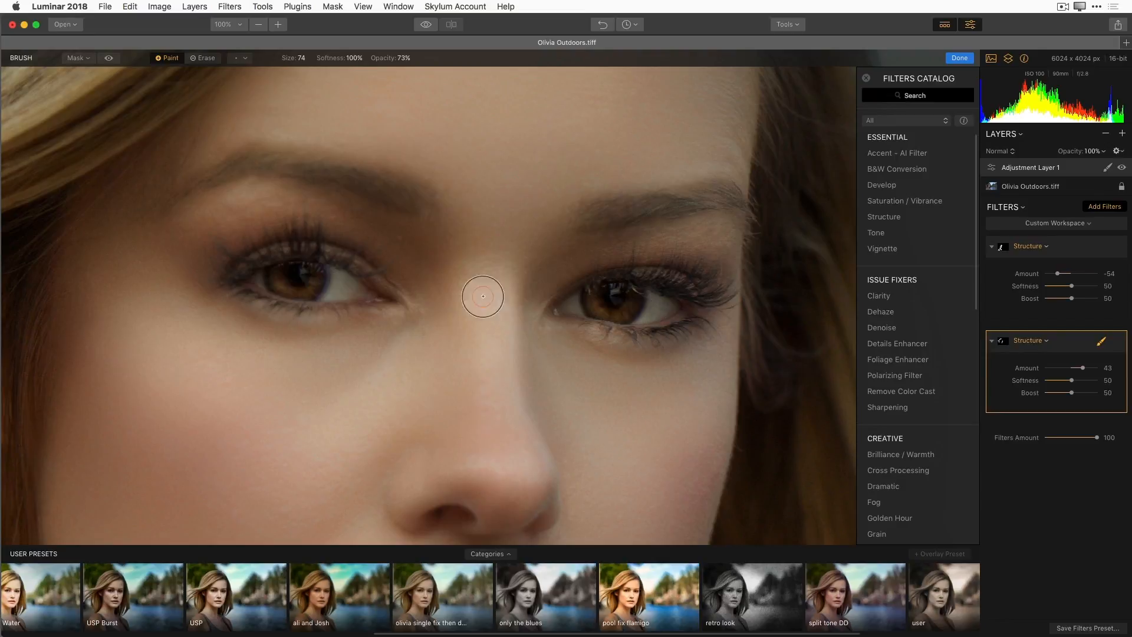
mouse_move(382, 293)
left_mouse_down()
mouse_move(227, 278)
mouse_move(288, 277)
mouse_move(288, 298)
mouse_move(319, 301)
mouse_move(268, 275)
mouse_move(352, 269)
mouse_move(316, 282)
mouse_move(297, 274)
mouse_move(300, 285)
mouse_move(322, 279)
mouse_move(293, 292)
mouse_move(230, 280)
left_mouse_up()
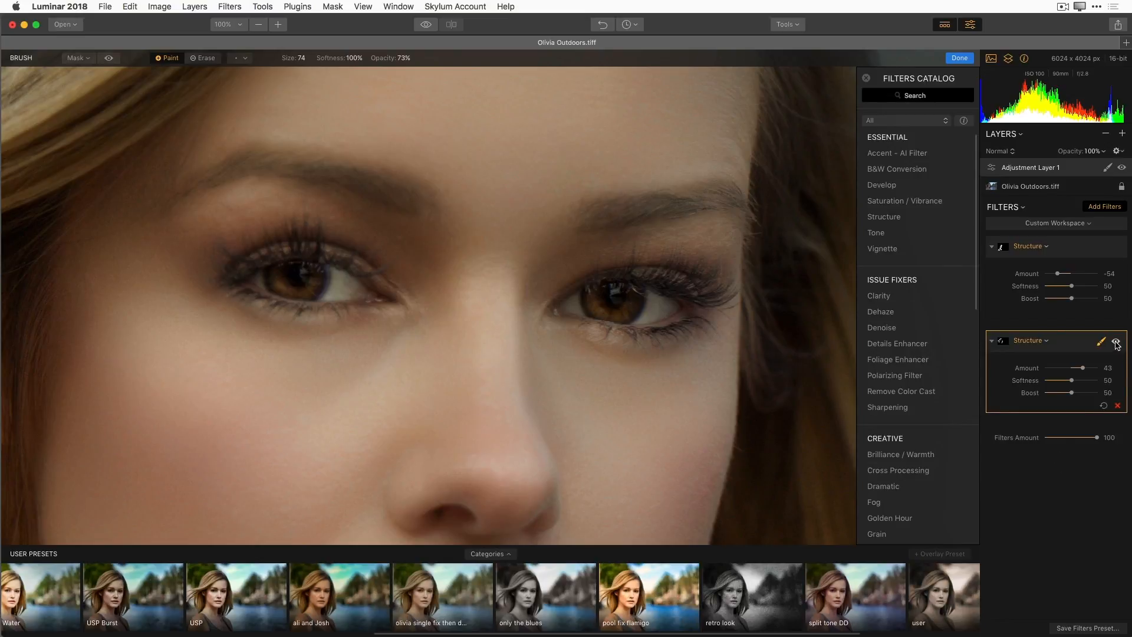
Toggle the preview of the second Structure filter, set its Amount to 59, and finish editing its mask.
left_click(1116, 342)
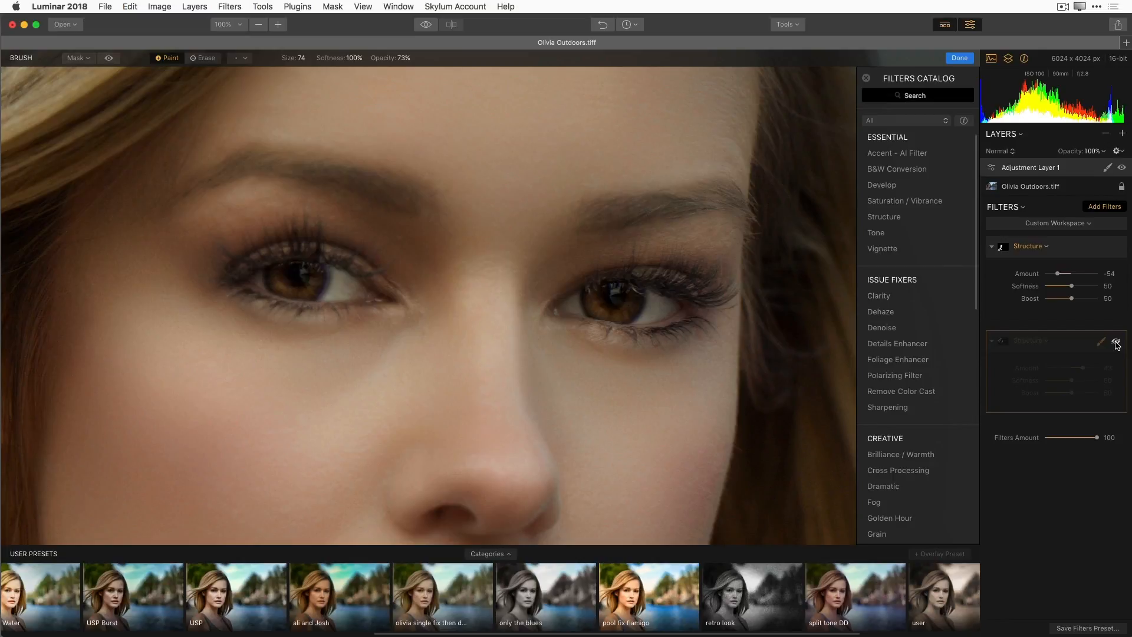
left_click(1115, 342)
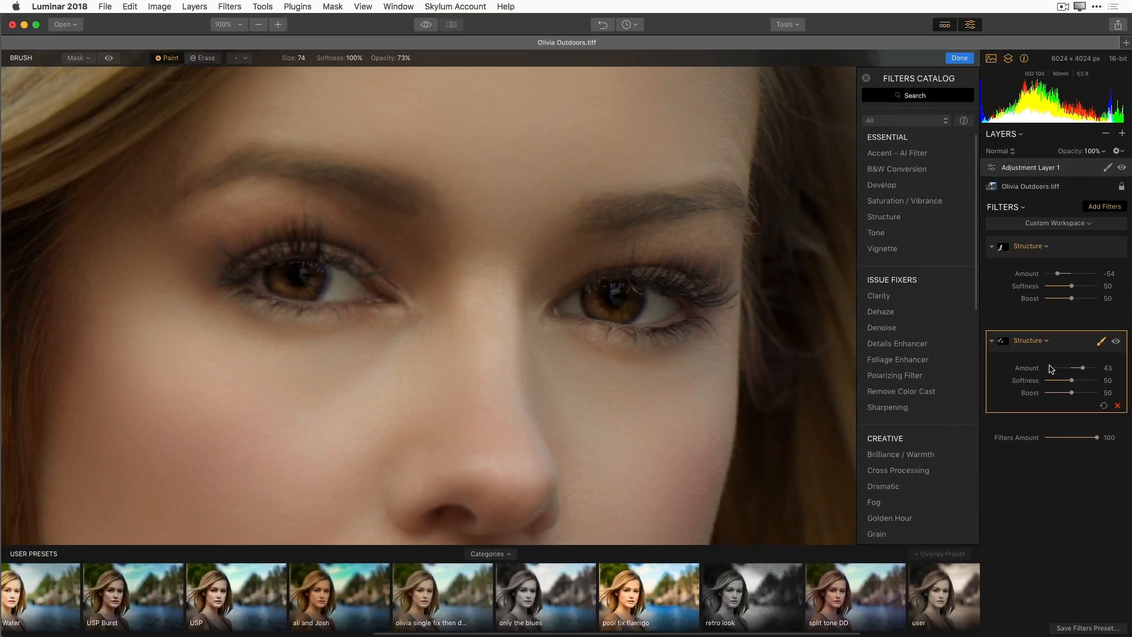
left_click_drag(1083, 370, 1086, 369)
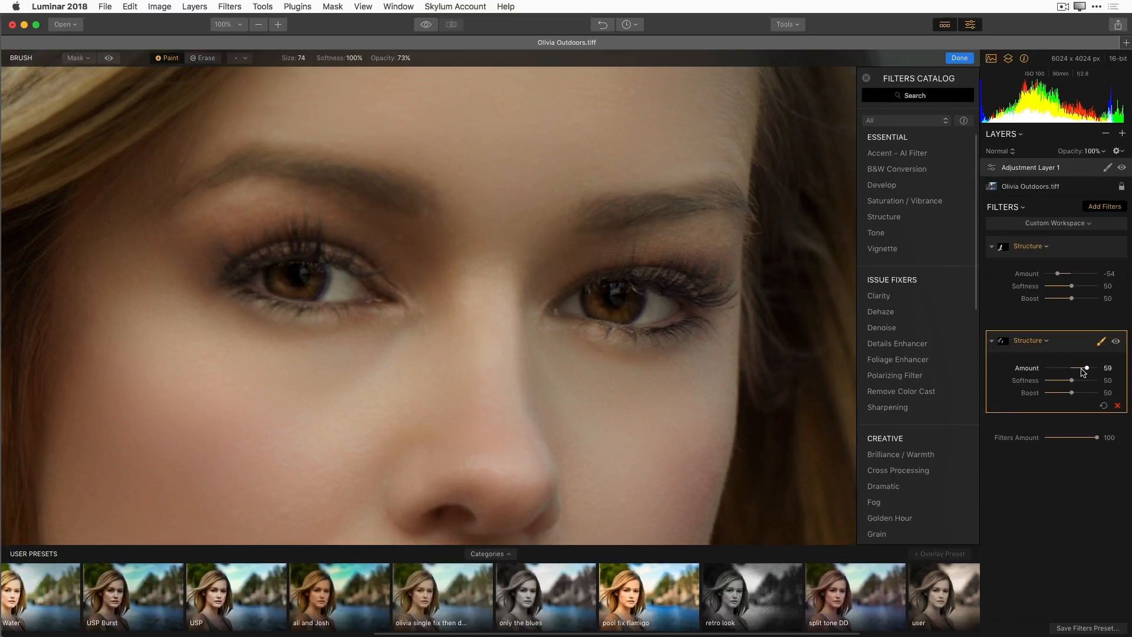
key("super+0")
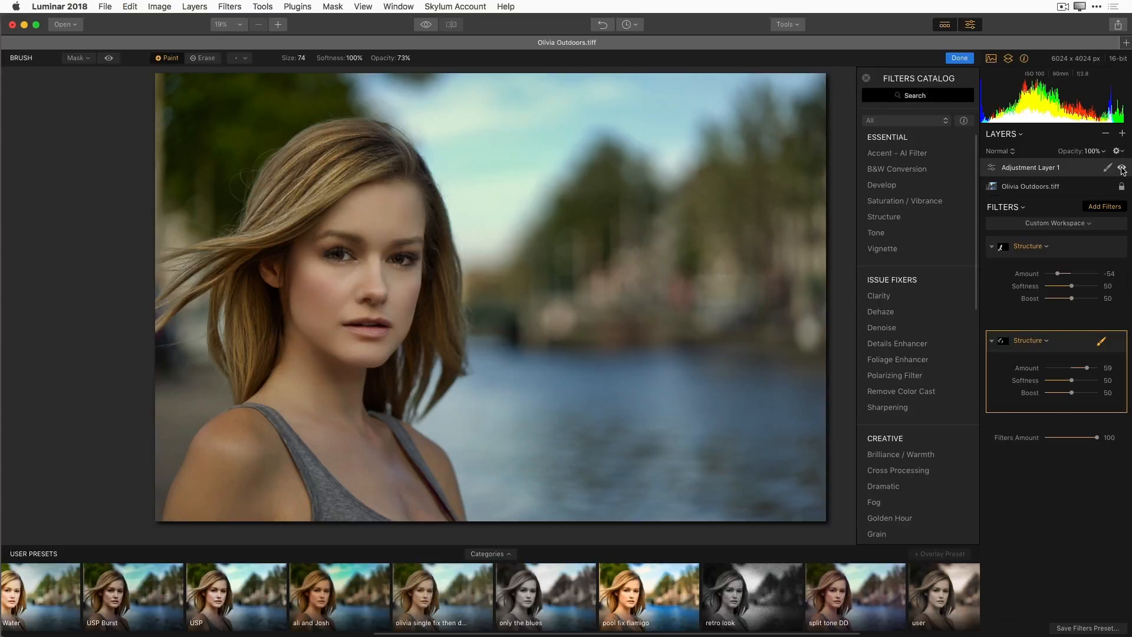
key("super+equal")
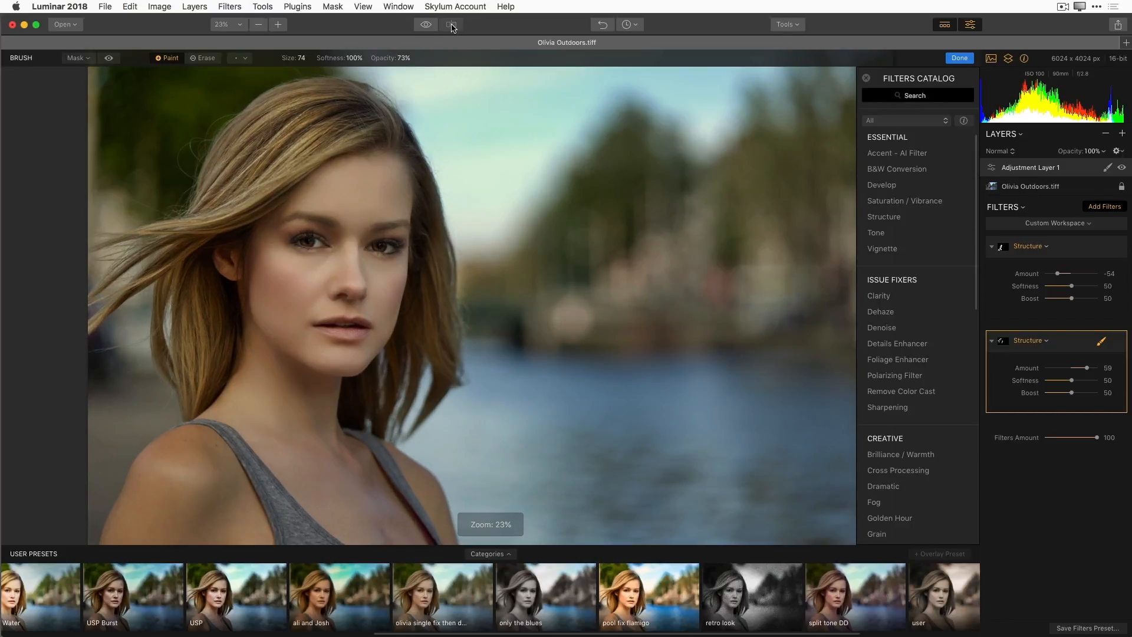
left_click(1101, 343)
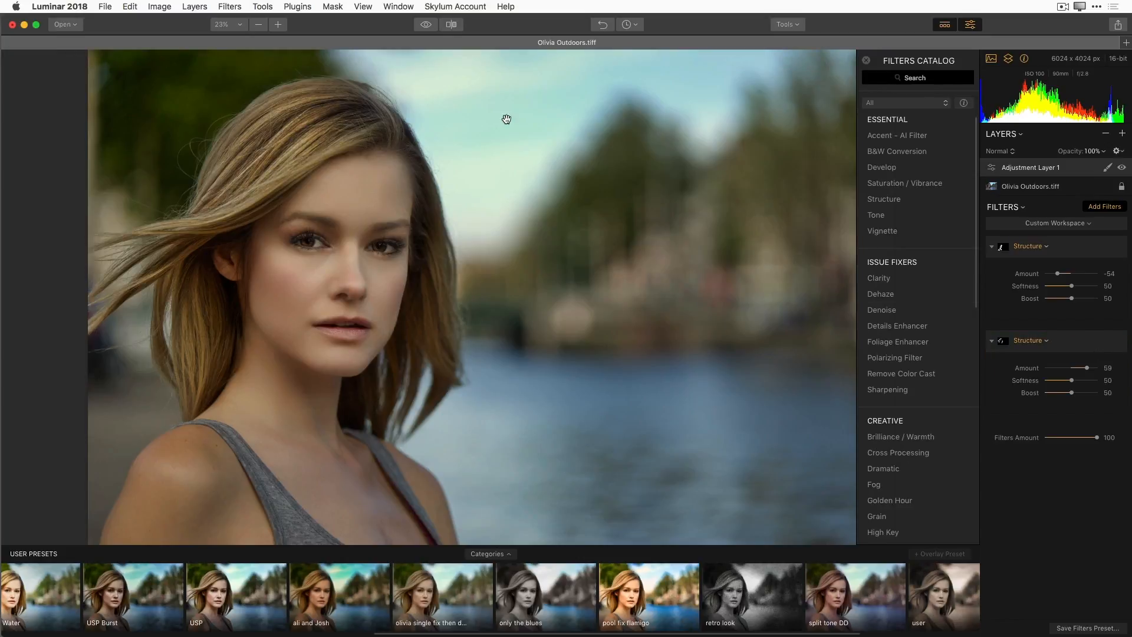
Compare the portrait before and after the edits by sweeping the split divider across it, and close the comparison.
left_click(450, 27)
left_click_drag(197, 337, 148, 363)
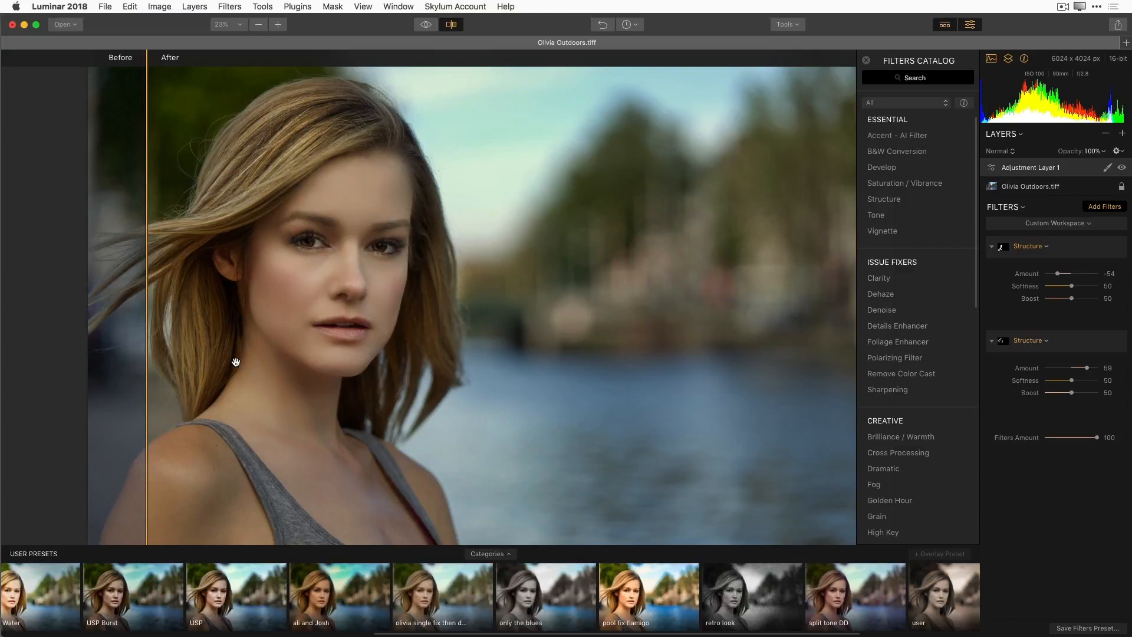
left_click(454, 26)
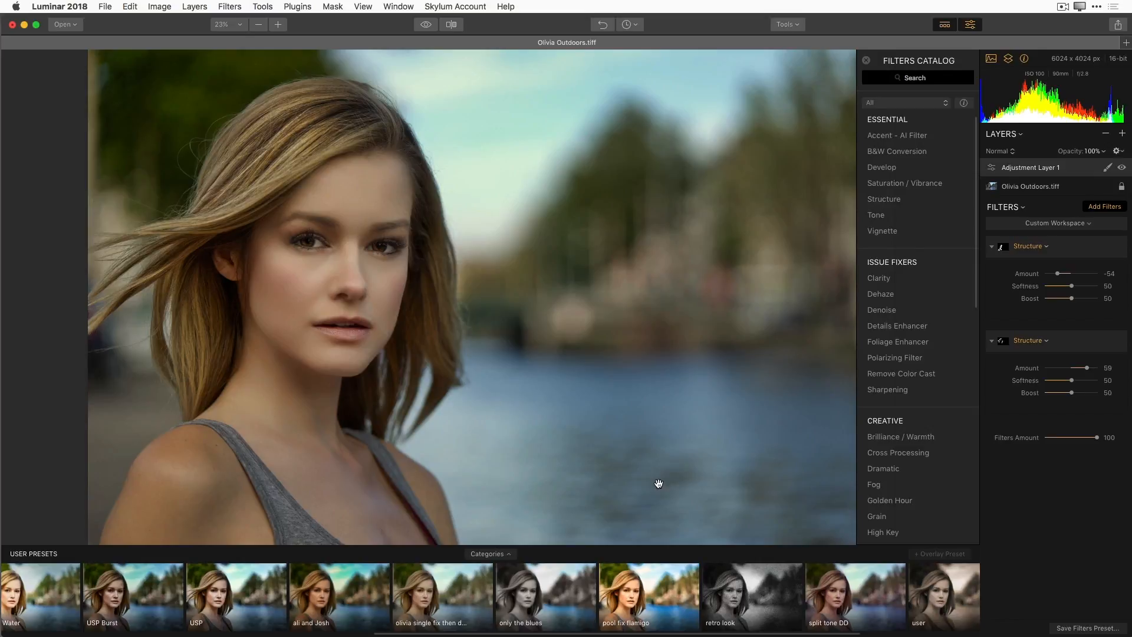
Add a Remove Color Cast filter to the adjustment layer, set its Amount to 52, and preview it off and on.
key("super+minus")
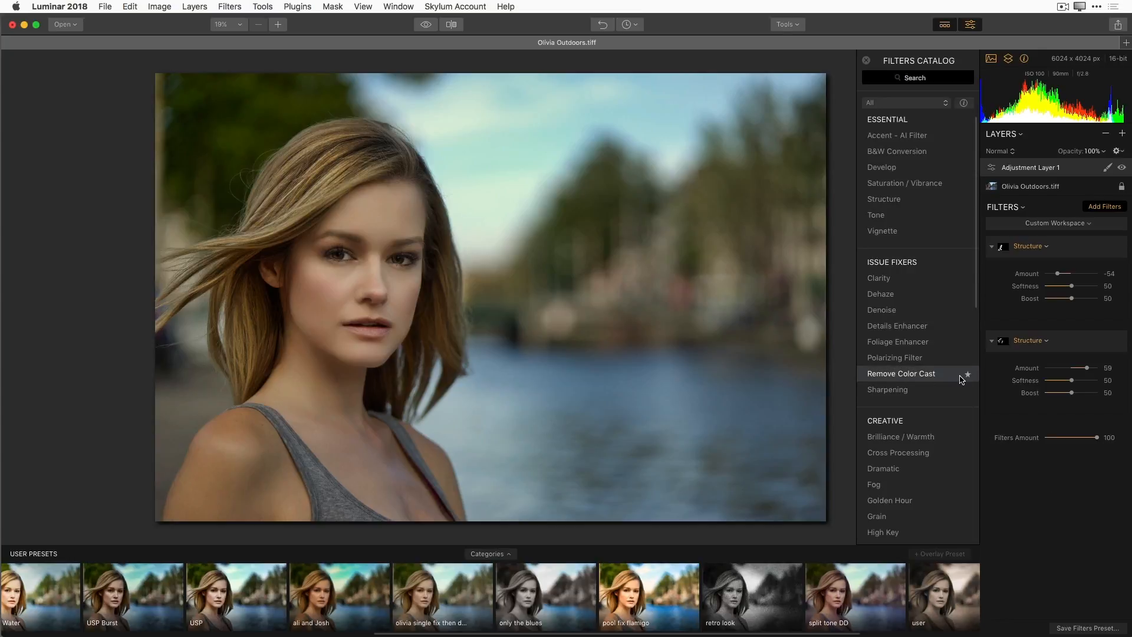
left_click(893, 376)
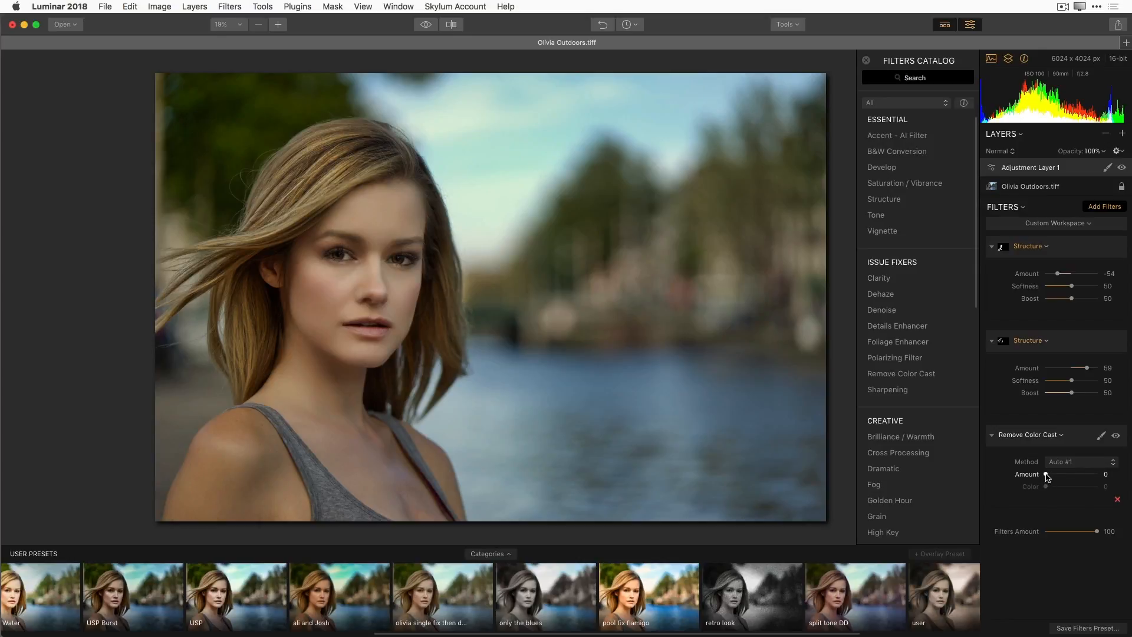
left_click_drag(1047, 476, 1072, 487)
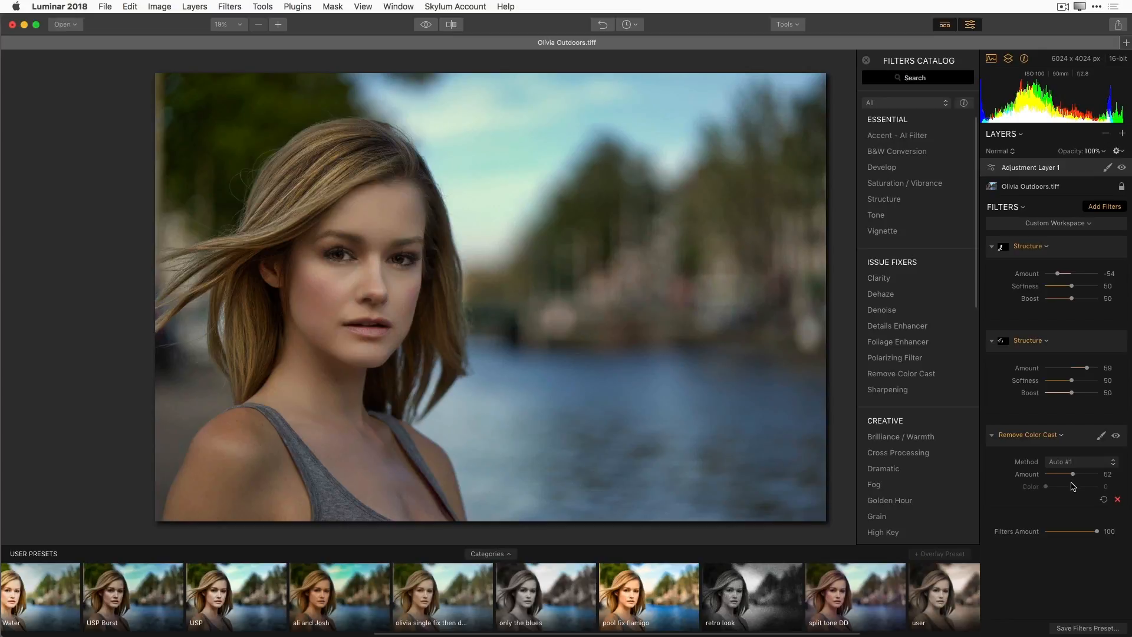
left_click(1116, 436)
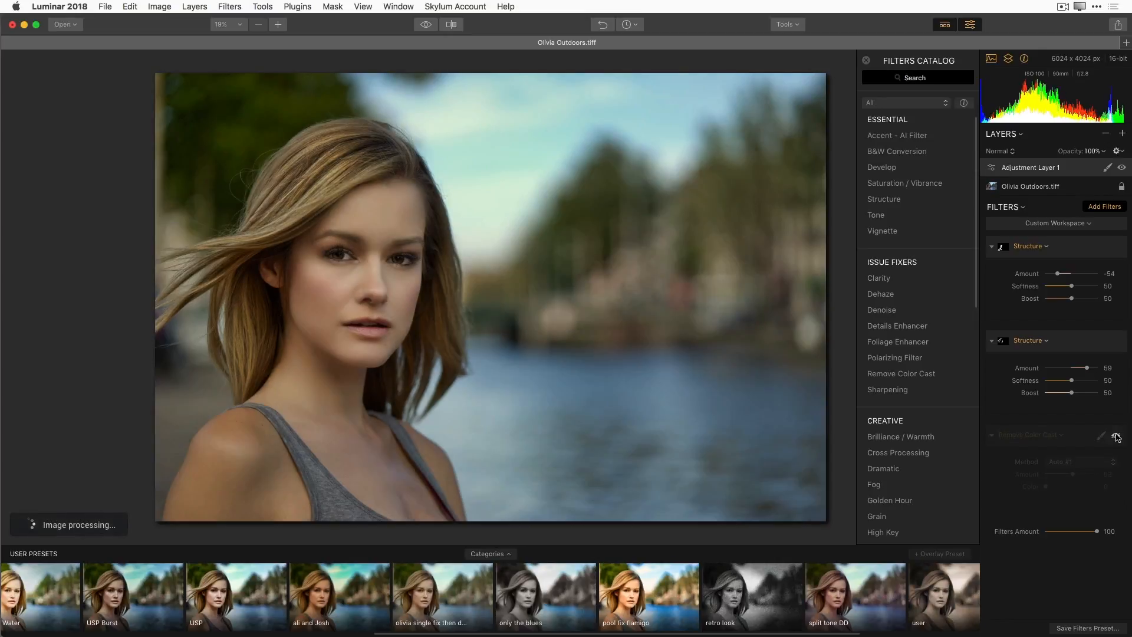
left_click(1116, 436)
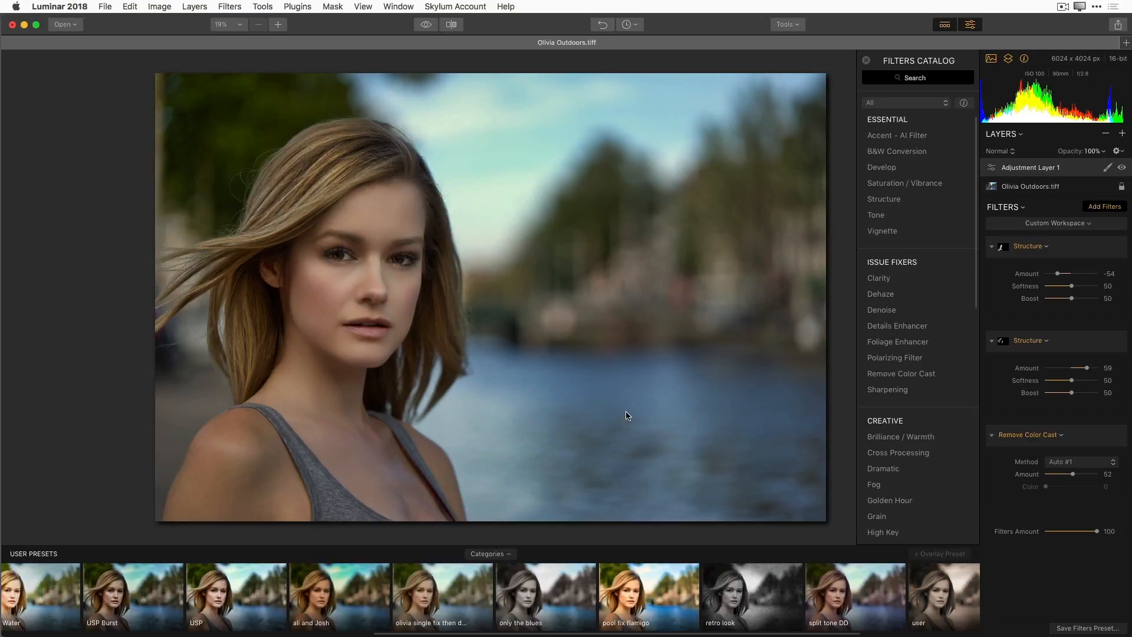
Add a Tone filter to the adjustment layer with Shadows at 32 and Highlights at -9.
left_click(882, 215)
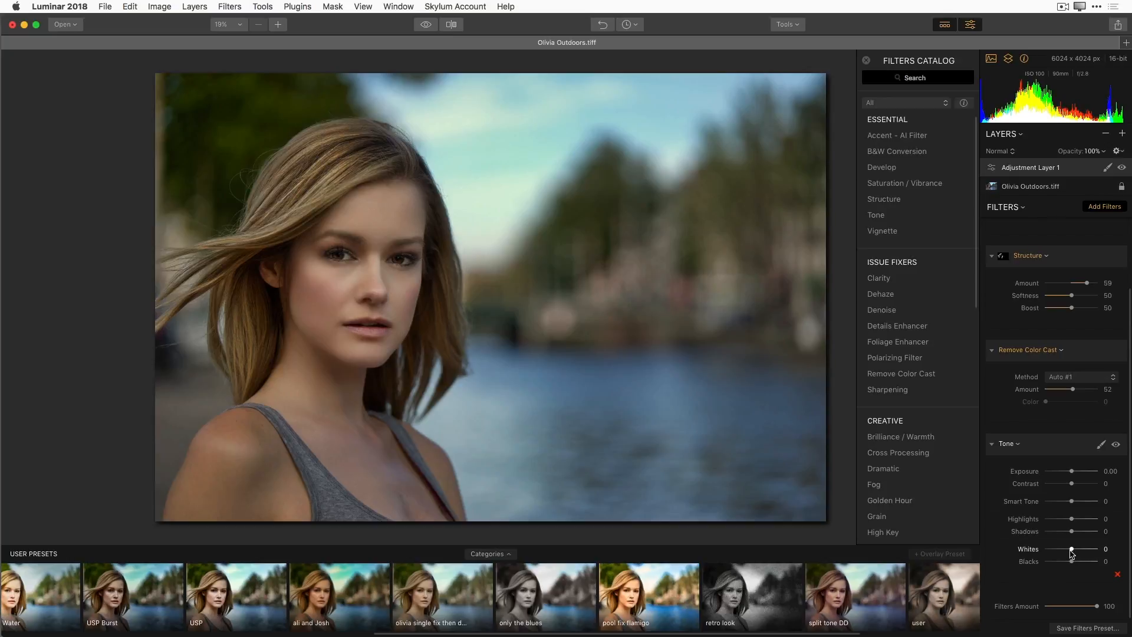
left_click_drag(1072, 534, 1080, 533)
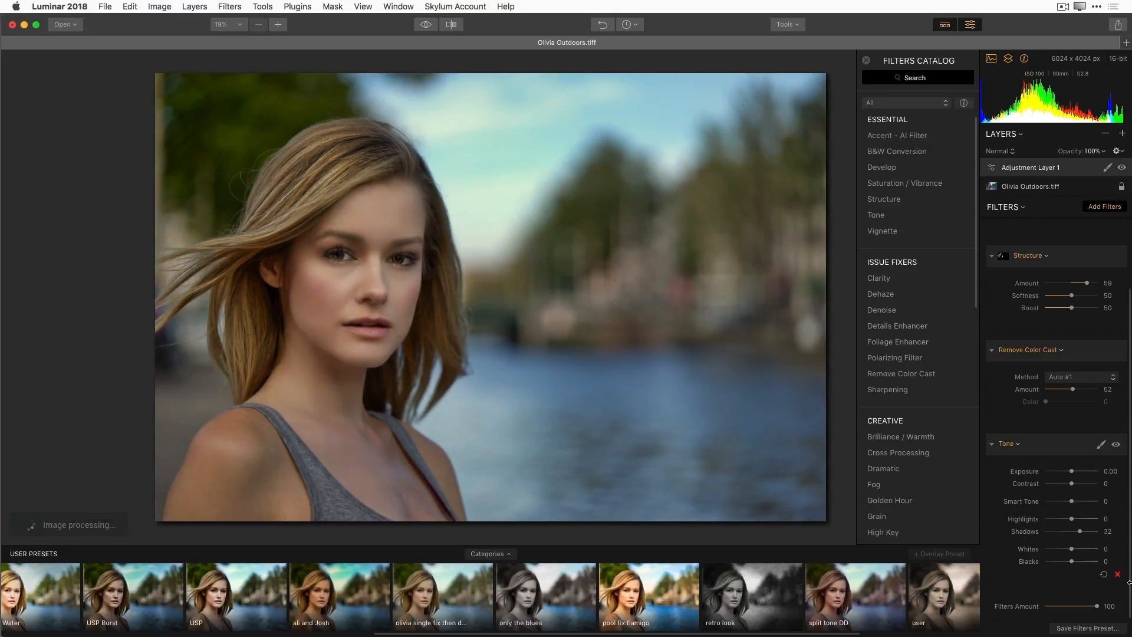
left_click_drag(1057, 520, 1070, 522)
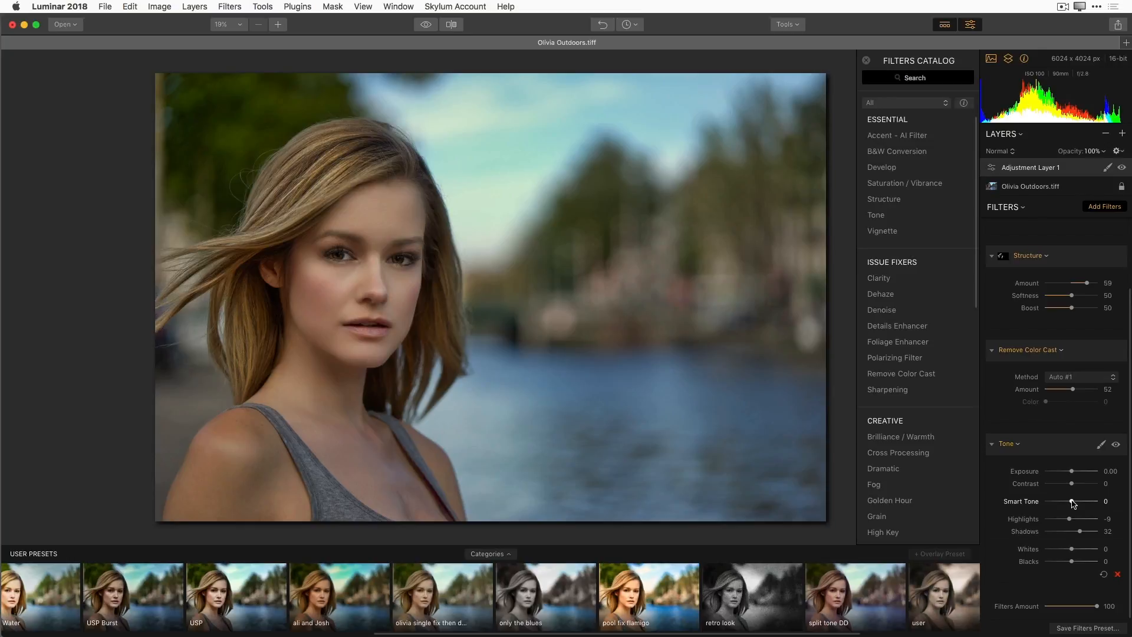
Try the Tone filter's Smart Tone at -100, reset it, and set it to 45.
left_click_drag(1073, 503, 1045, 504)
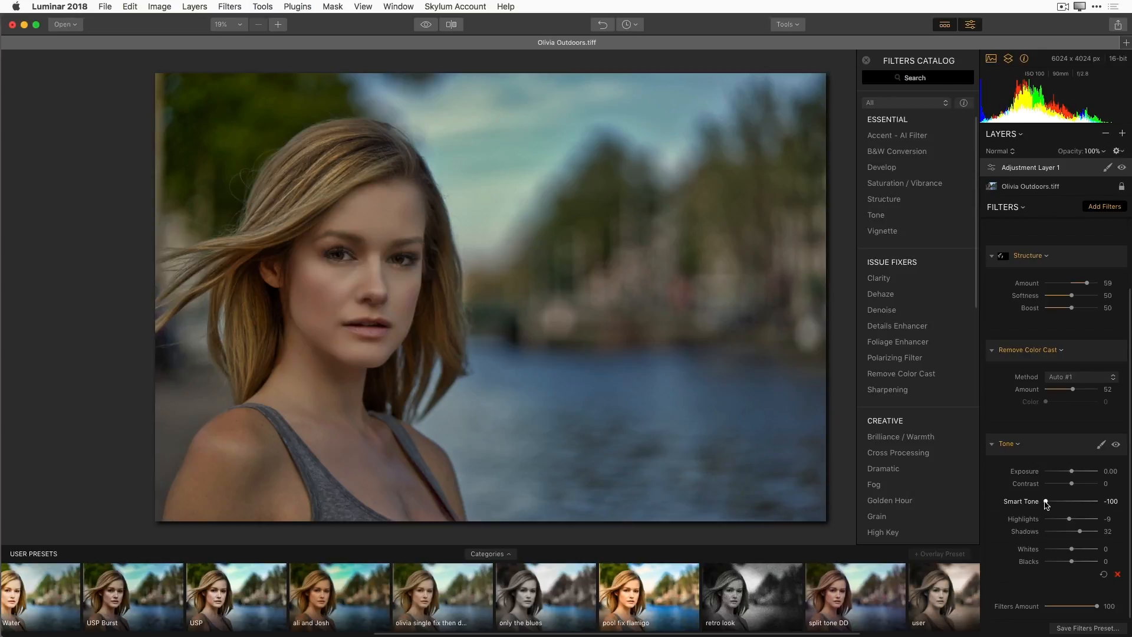
left_click_drag(1046, 505, 1051, 502)
double_click(1051, 502)
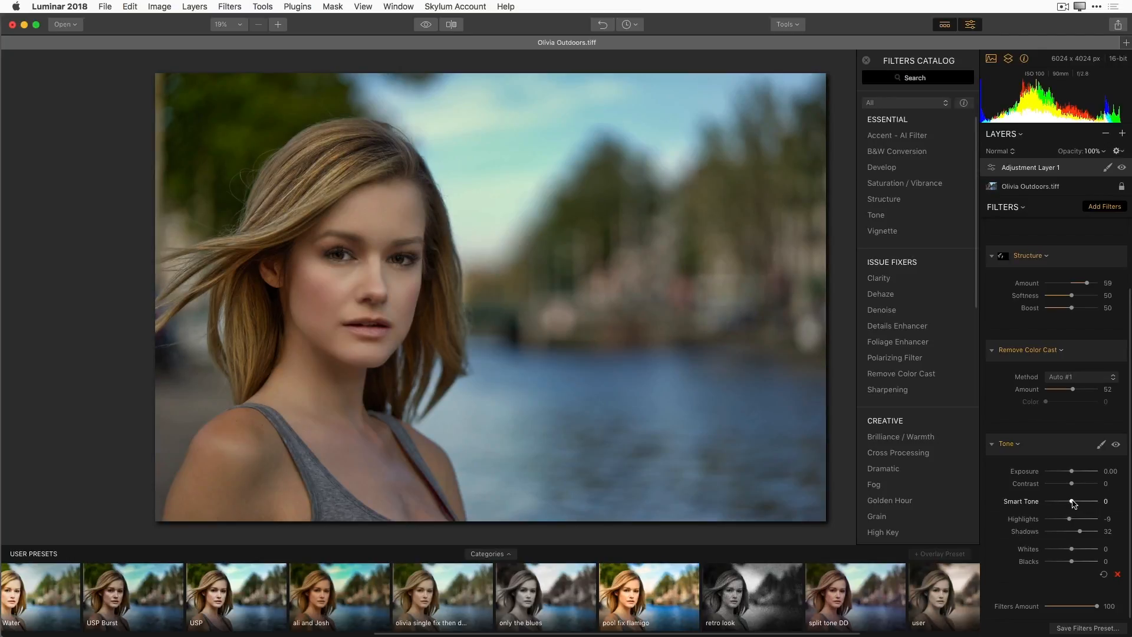
left_click_drag(1073, 503, 1089, 502)
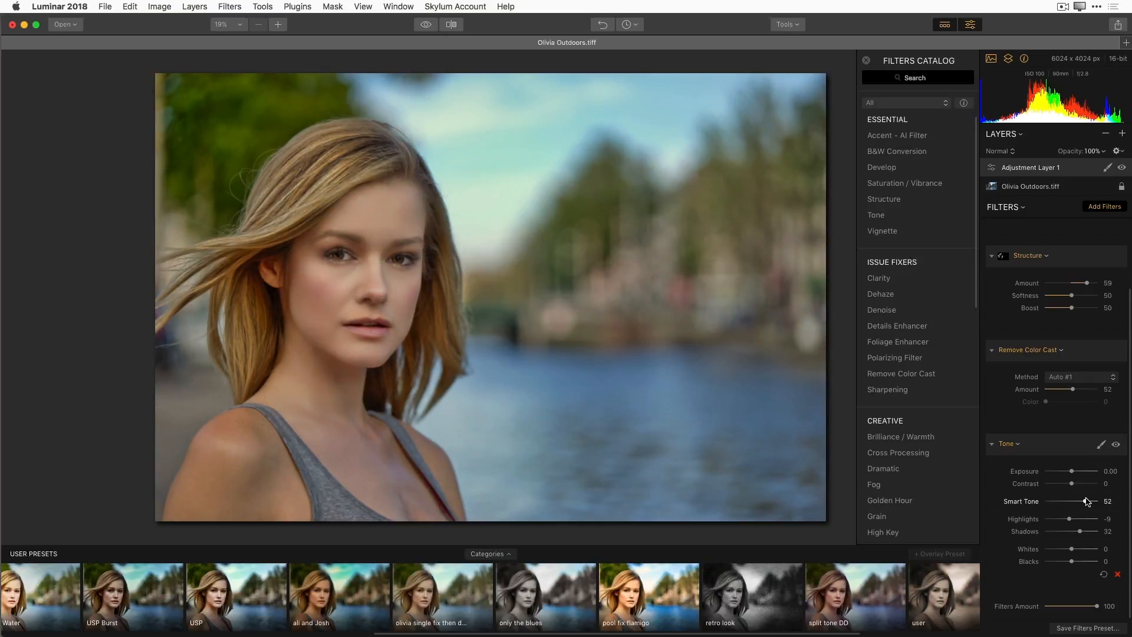
left_click_drag(1088, 501, 1083, 502)
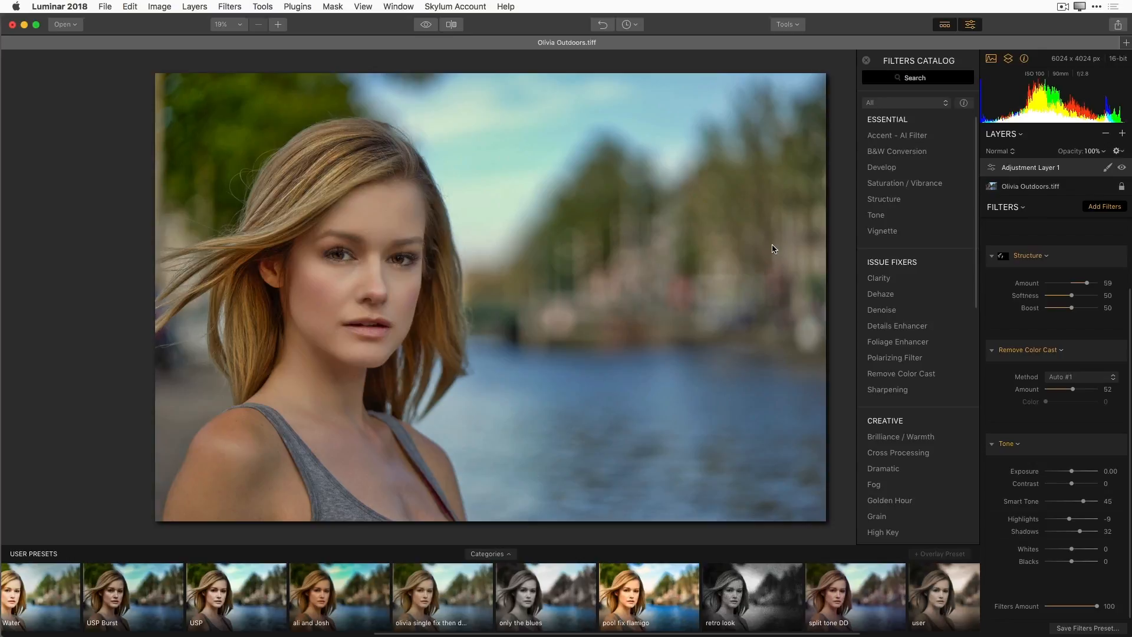
Start the Clone & Stamp tool for retouching the photo.
left_click(799, 26)
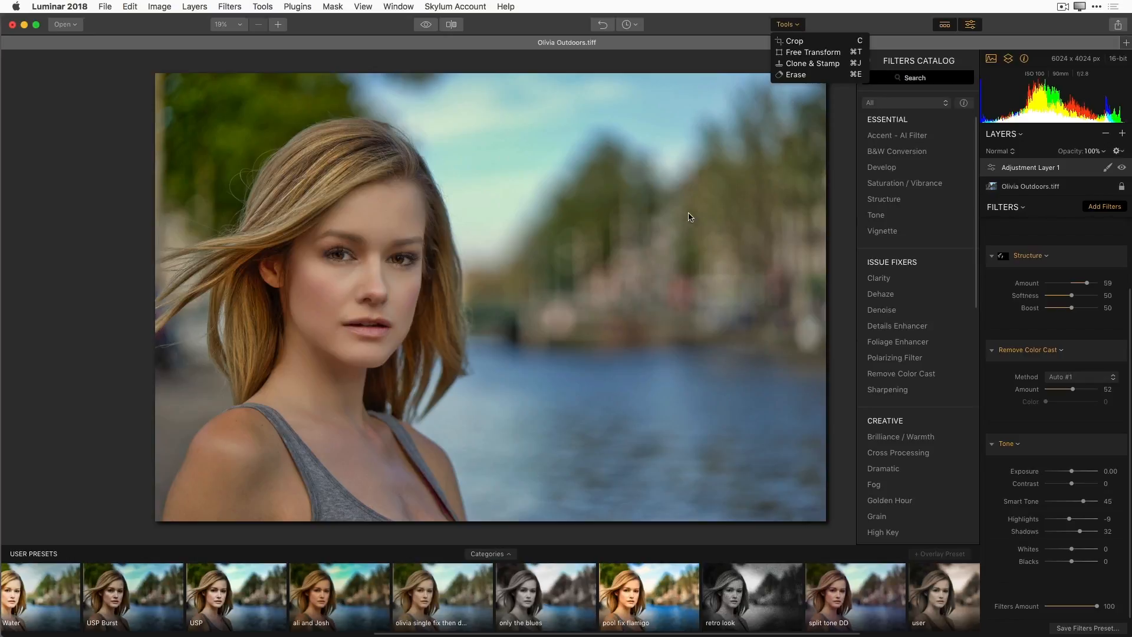
left_click(842, 291)
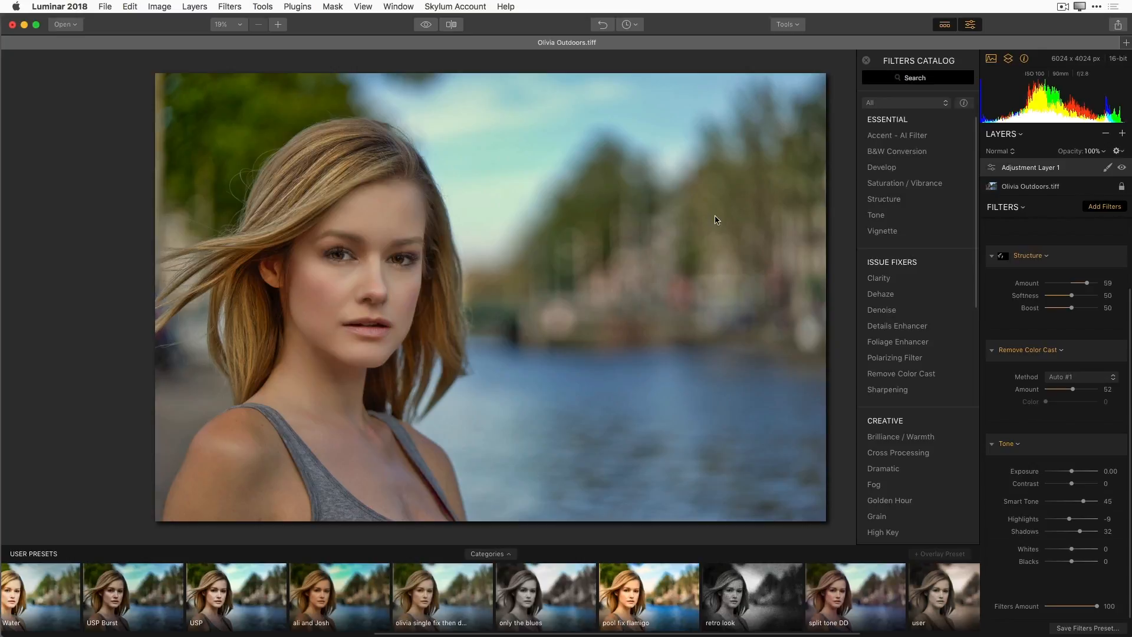
left_click(799, 24)
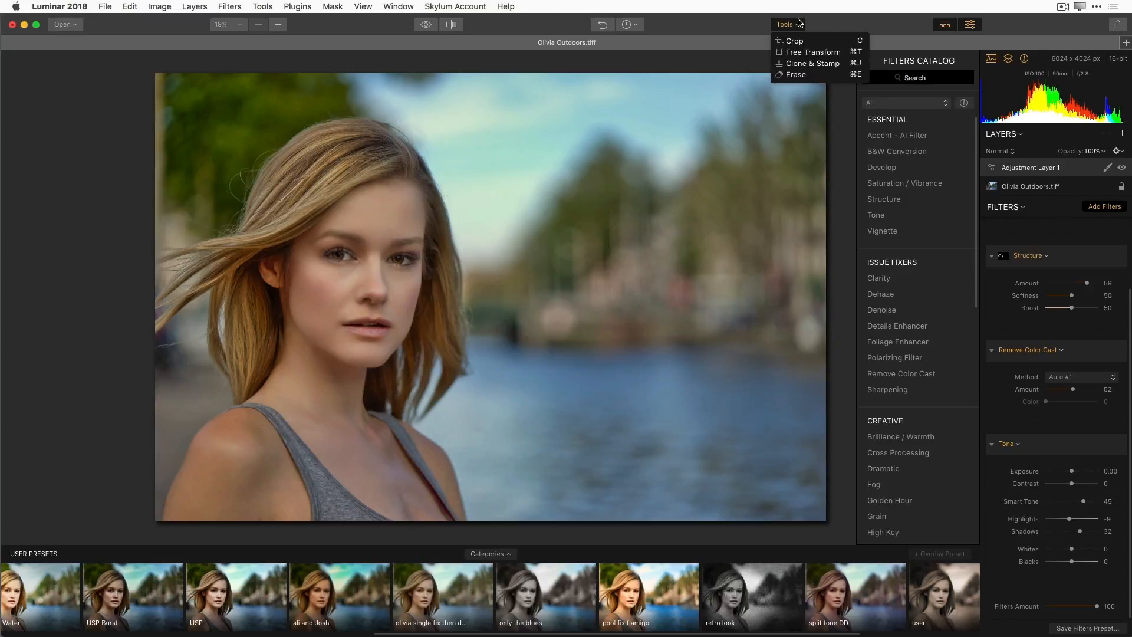
left_click(808, 63)
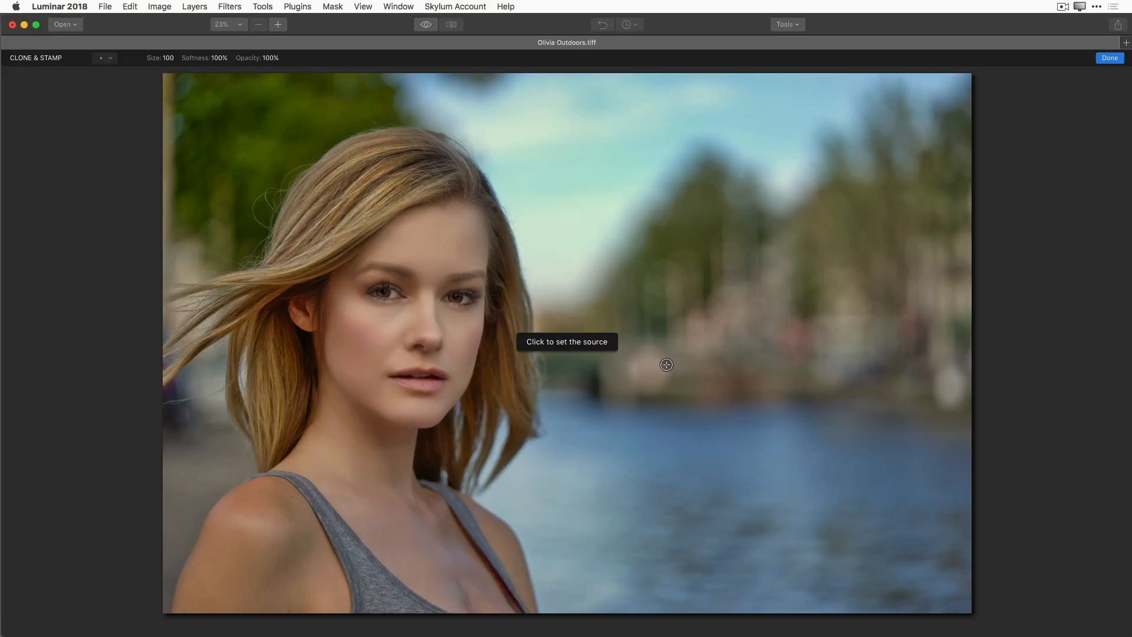
Try cloning the nearby shoreline over the dark post beside the woman's hair, and undo the clone stroke.
left_click(632, 384)
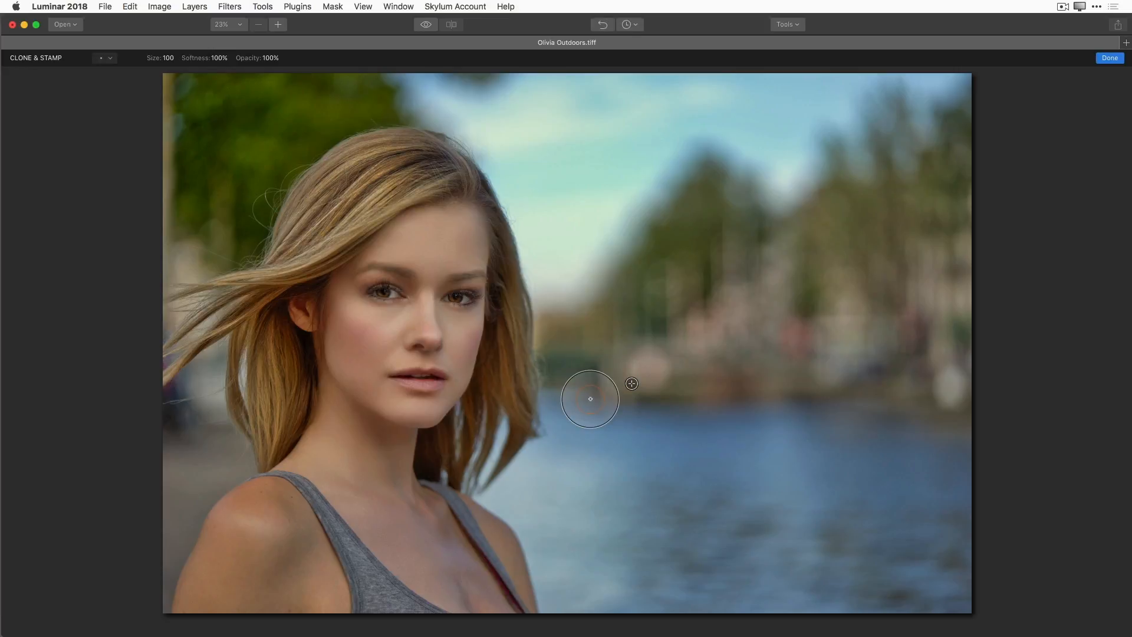
key("super+equal")
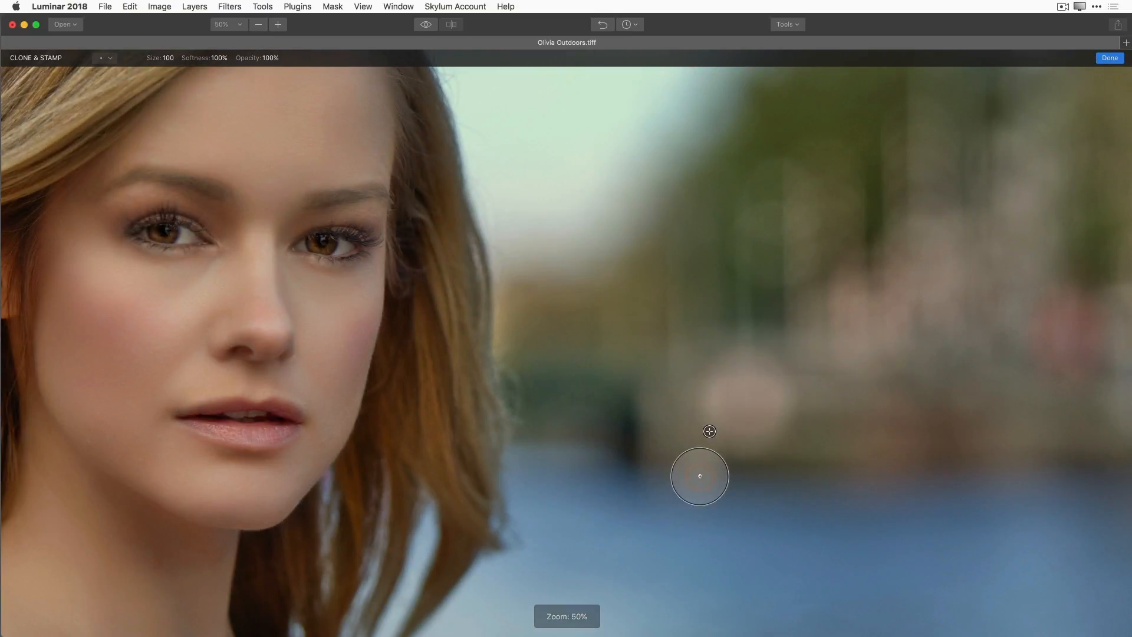
mouse_move(632, 472)
left_mouse_down()
mouse_move(630, 378)
mouse_move(623, 422)
mouse_move(596, 445)
mouse_move(609, 459)
mouse_move(649, 460)
mouse_move(597, 413)
left_mouse_up()
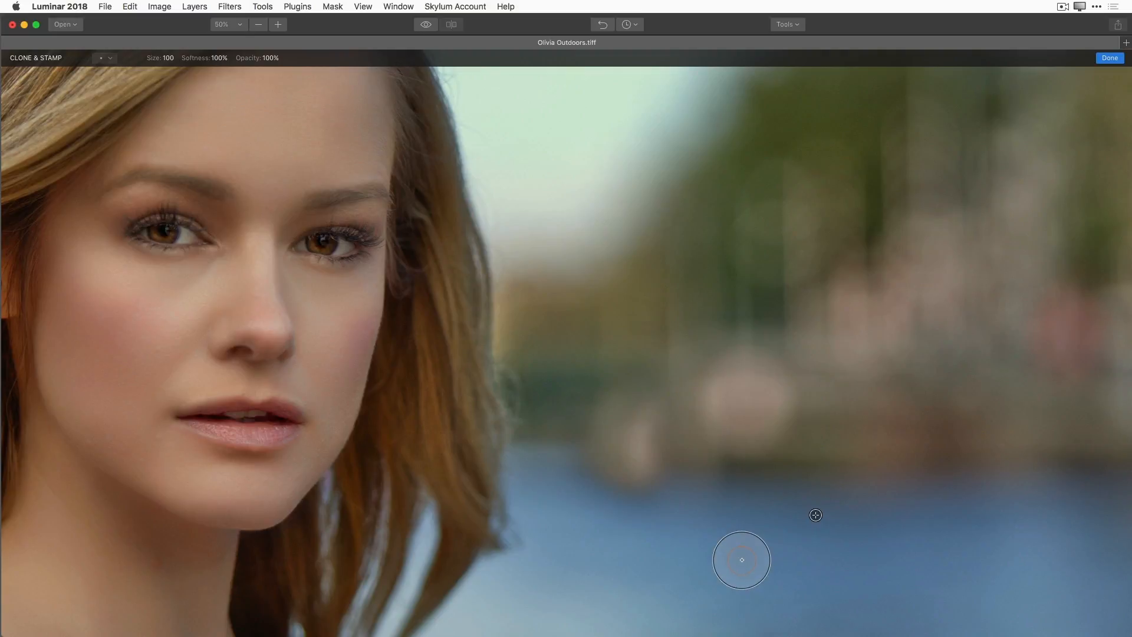
key("super+z")
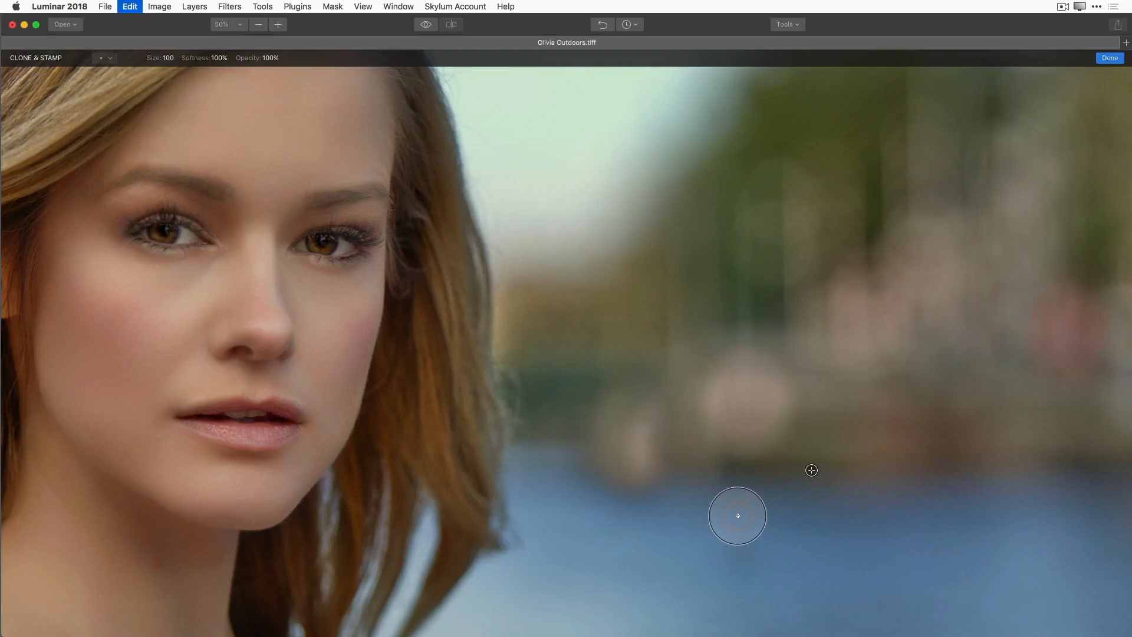
left_click(603, 25)
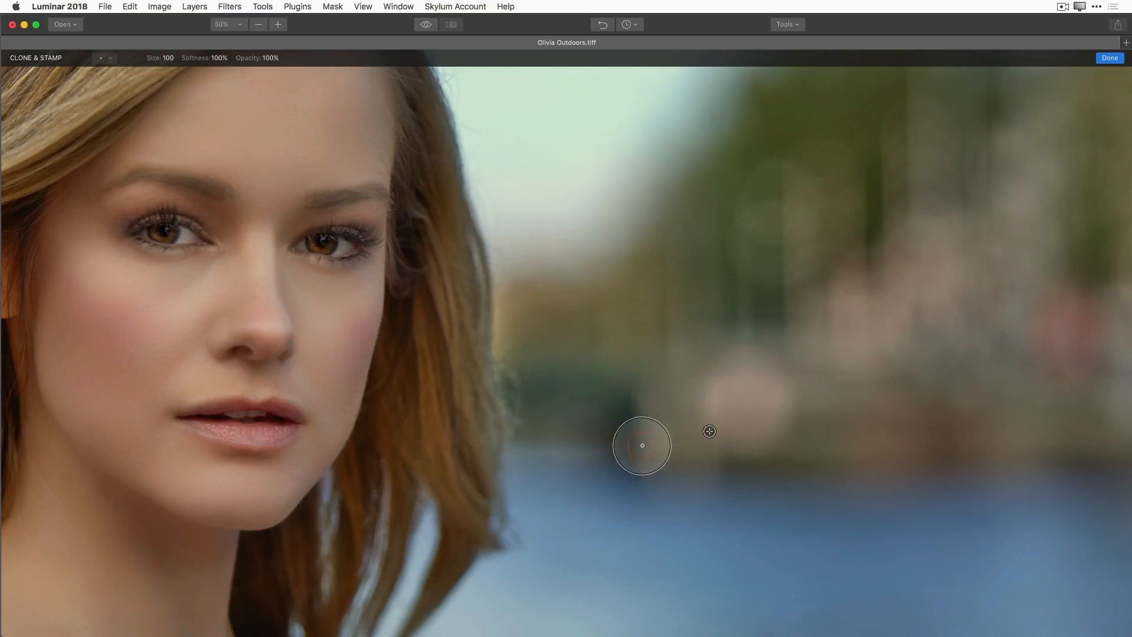
Set a new clone source farther along the shoreline and paint it over the dark post at the waterline.
left_click(856, 447, "alt")
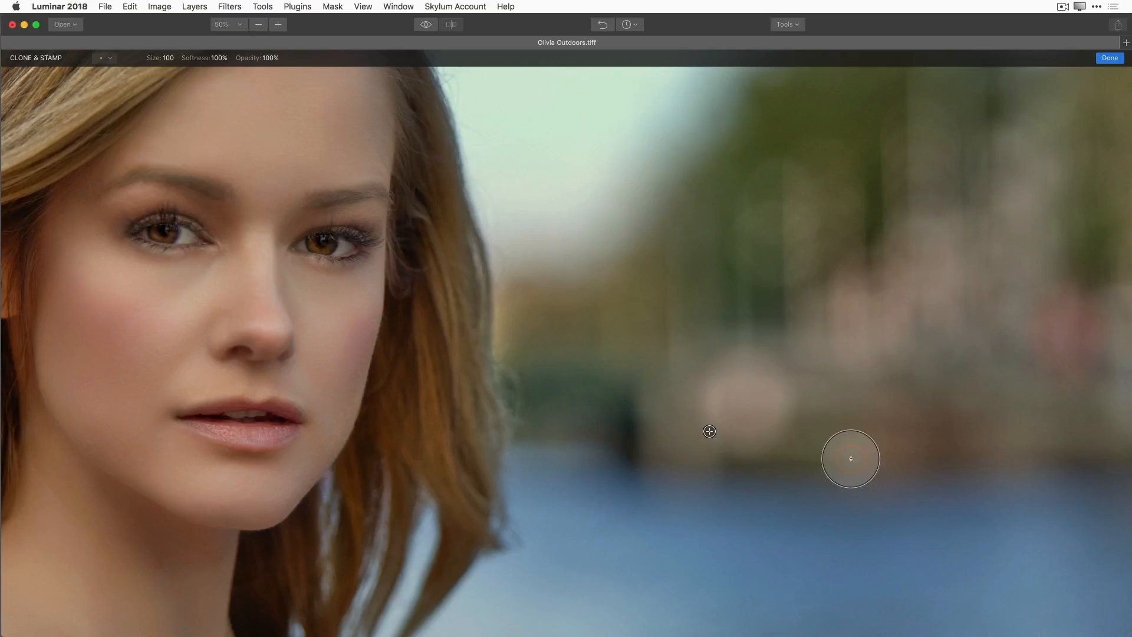
left_click(852, 458, "alt")
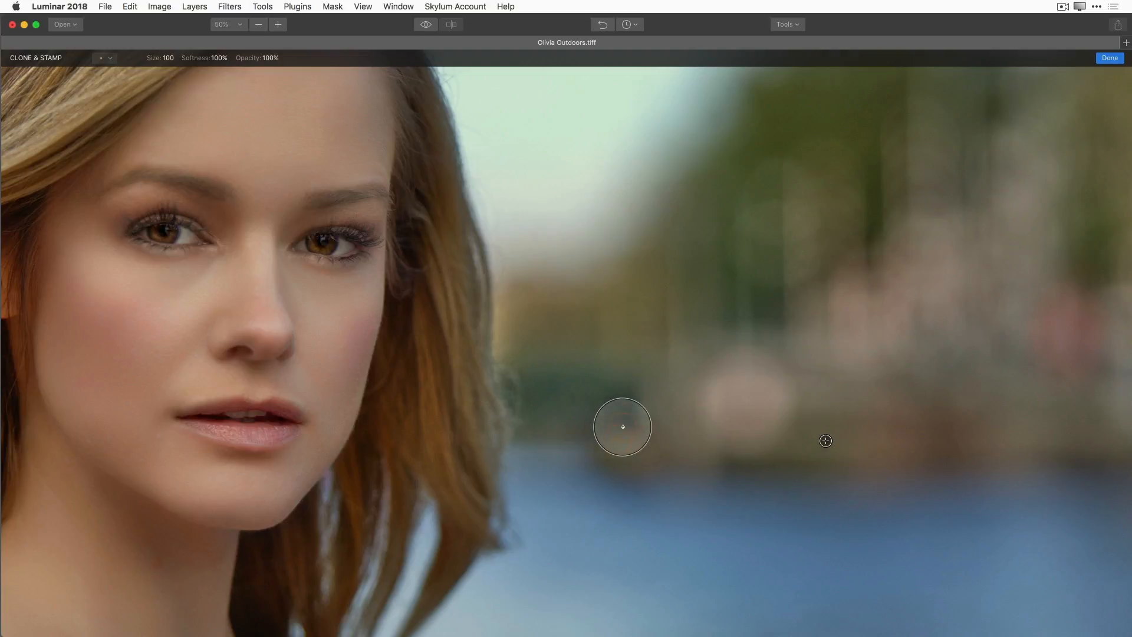
Sample nearby clean skin as the clone source and retouch the dark spot on the cheek below the eye.
scroll(649, 425, "down", 2)
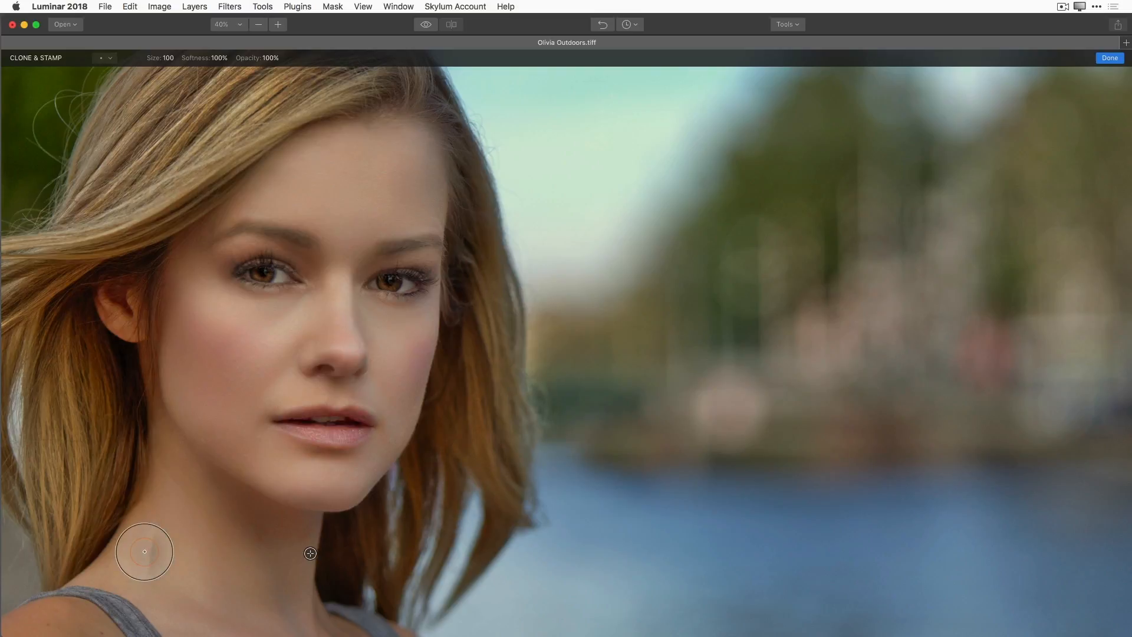
key("super+plus")
key("super+plus")
key("super+plus")
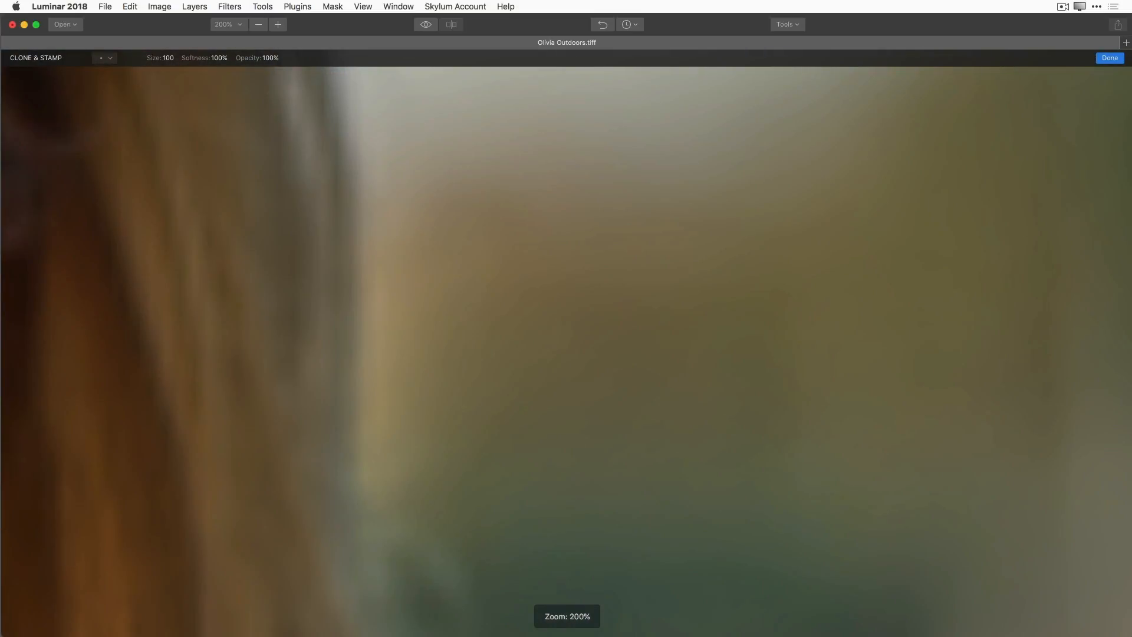
left_click_drag(136, 422, 1119, 450)
mouse_move(352, 384)
left_mouse_down()
mouse_move(558, 490)
mouse_move(677, 503)
left_mouse_up()
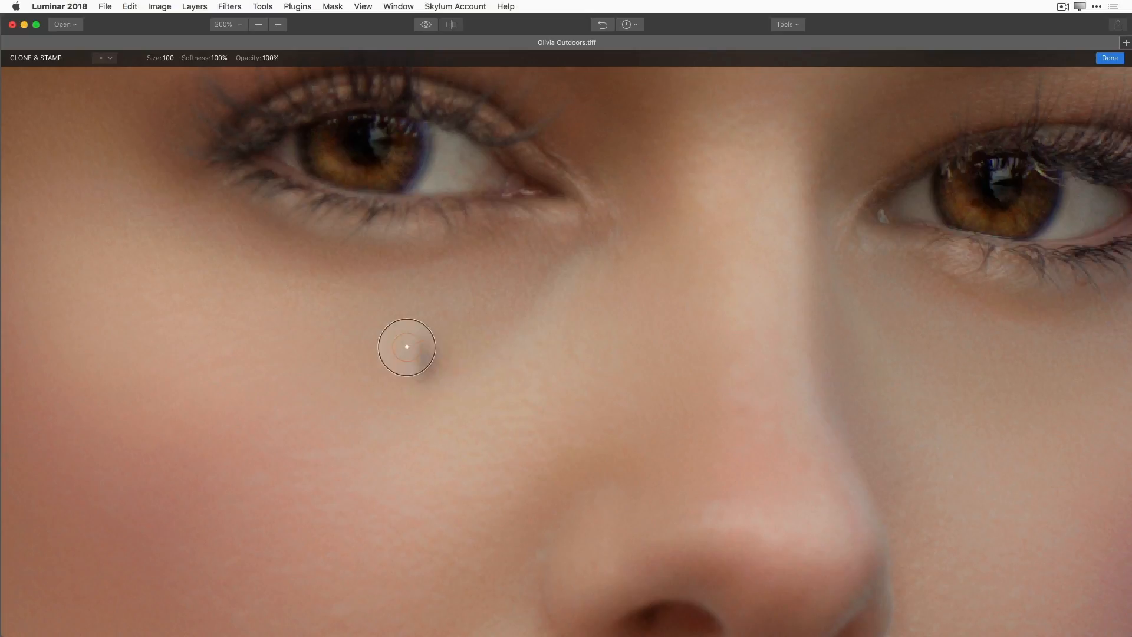
left_click(385, 326, "alt")
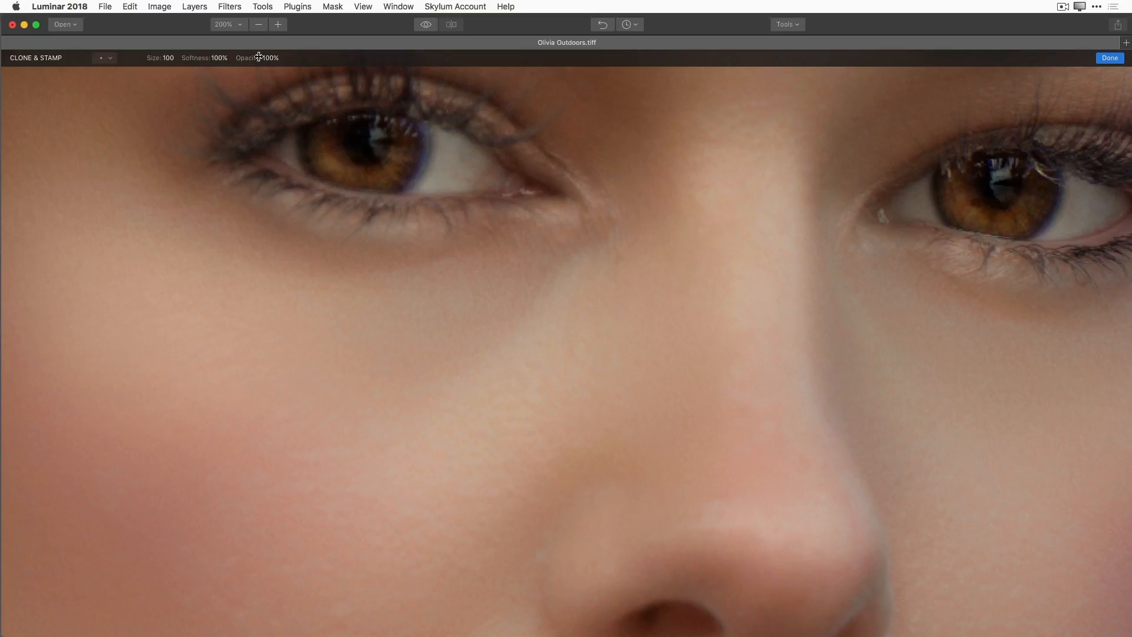
Lower the clone opacity to 31% and paint sampled cheek skin over the shadow below the eye's inner corner.
left_click_drag(259, 57, 217, 63)
left_click(362, 301, "alt")
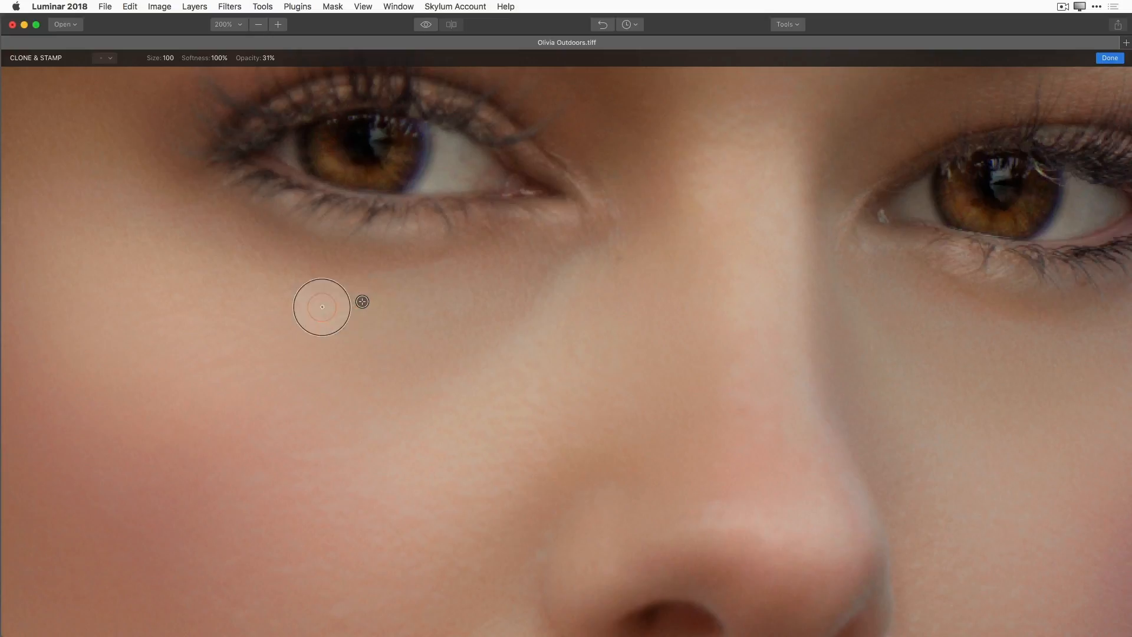
mouse_move(569, 265)
left_mouse_down()
mouse_move(489, 333)
mouse_move(533, 311)
mouse_move(571, 266)
mouse_move(522, 296)
mouse_move(484, 298)
left_mouse_up()
left_click(475, 293, "alt")
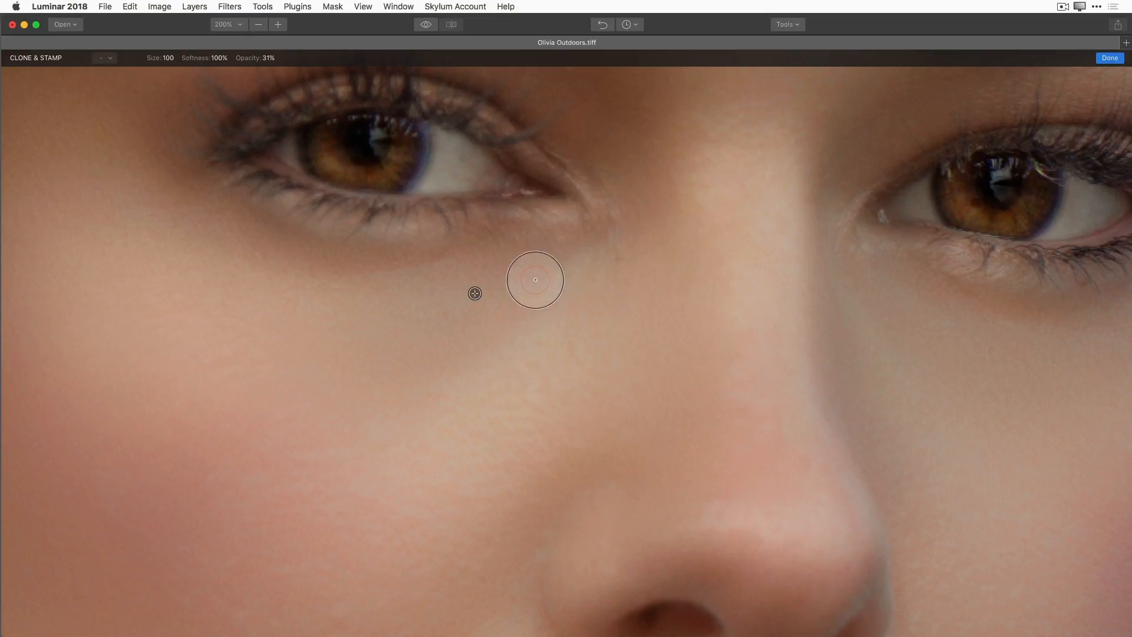
mouse_move(574, 268)
left_mouse_down()
mouse_move(540, 319)
mouse_move(574, 273)
mouse_move(607, 374)
left_mouse_up()
Resample skin from several cheek areas and blend it softly over the under-eye shadow and the cheek beside the nose.
left_click(572, 473, "alt")
mouse_move(516, 387)
left_mouse_down()
mouse_move(567, 308)
mouse_move(518, 359)
mouse_move(455, 370)
left_mouse_up()
left_click(377, 324, "alt")
left_click(443, 321, "alt")
mouse_move(584, 281)
left_mouse_down()
mouse_move(523, 313)
mouse_move(572, 278)
left_mouse_up()
left_click(403, 358, "alt")
left_click_drag(556, 331, 561, 348)
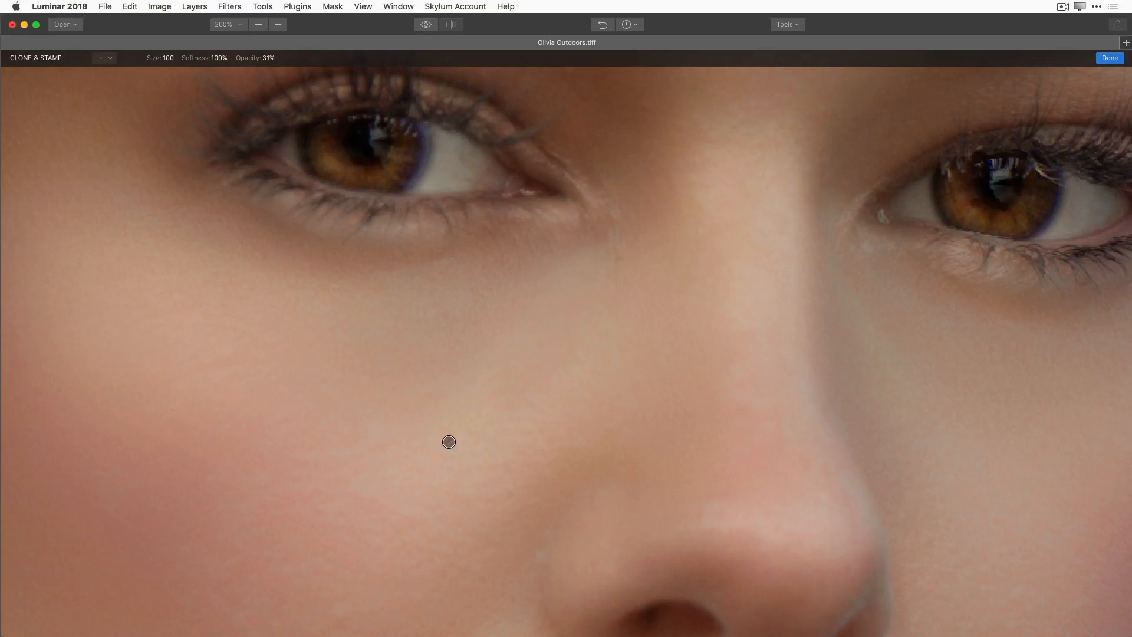
mouse_move(518, 421)
left_mouse_down()
mouse_move(476, 419)
mouse_move(418, 339)
left_mouse_up()
left_click(418, 336, "alt")
mouse_move(576, 262)
left_mouse_down()
mouse_move(586, 258)
mouse_move(559, 282)
left_mouse_up()
Compare the retouched under-eye area with its unretouched state several times, and view the whole portrait.
left_click(426, 24)
left_click(425, 25)
left_click(426, 25)
left_click(425, 25)
left_click(425, 25)
left_click(426, 25)
key("super+0")
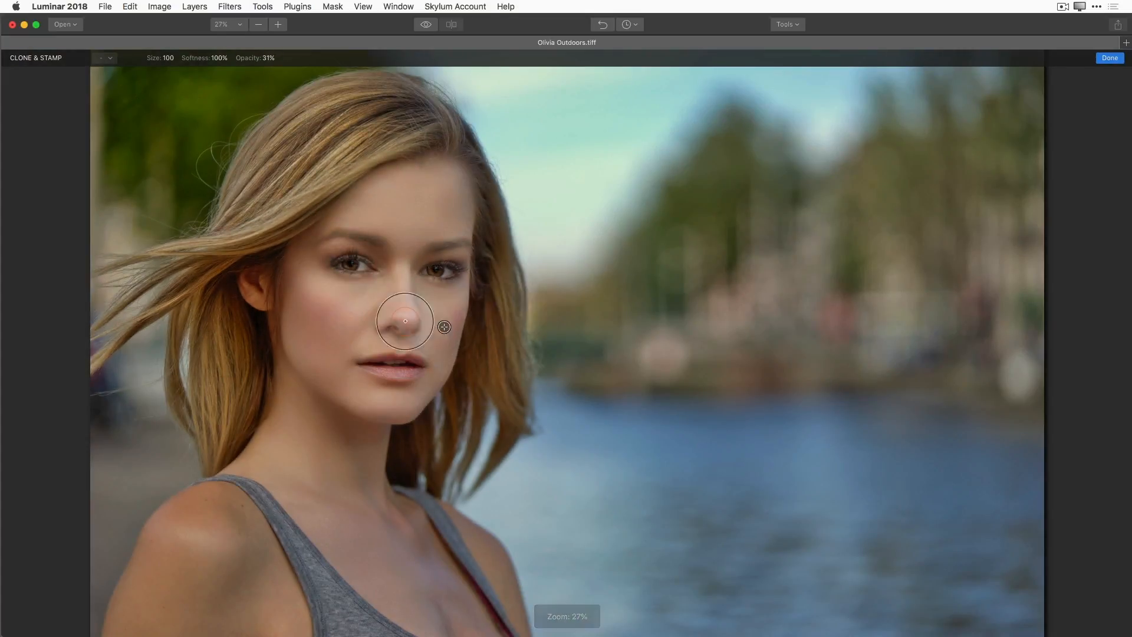
Sample the cheek skin below the eye as clone source and reduce the brush size to 52.
left_click(336, 308, "alt")
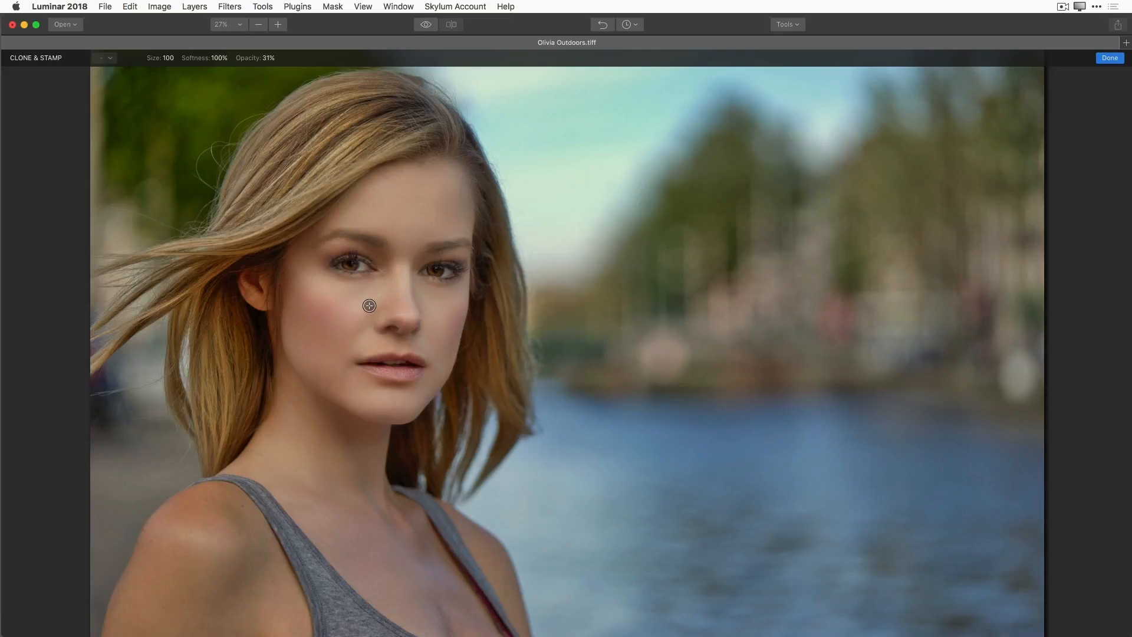
left_click(349, 291, "alt")
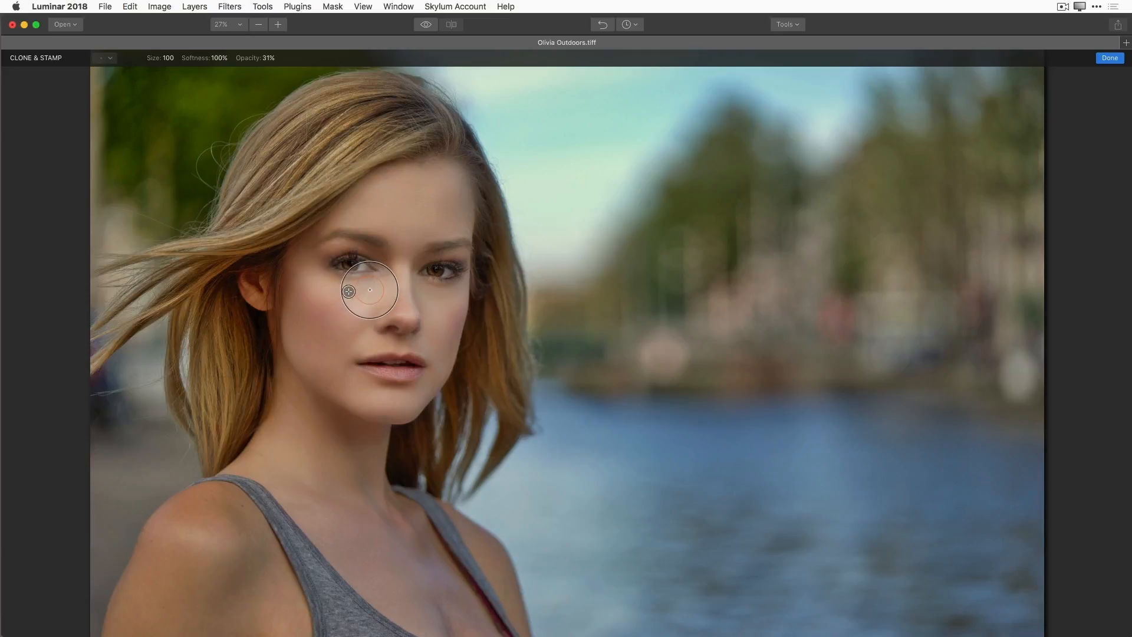
key("bracketleft")
key("bracketleft")
key("bracketleft")
key("bracketleft")
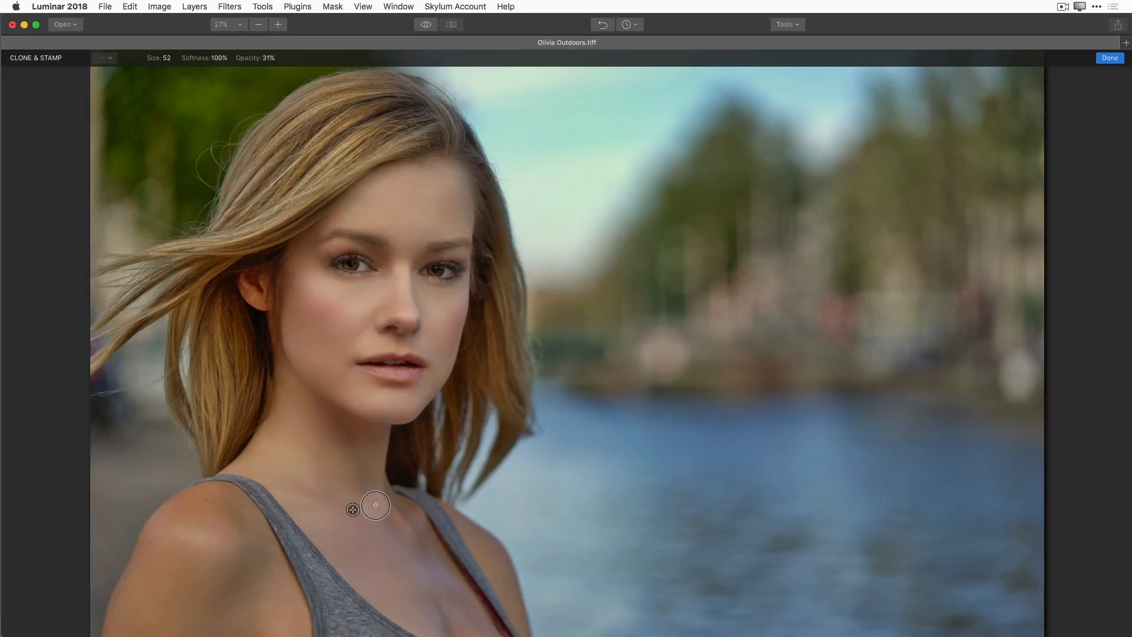
Sample clean neck skin as the clone source and soften the shadow below the chin with the brush enlarged to size 160.
scroll(375, 504, "up", 5)
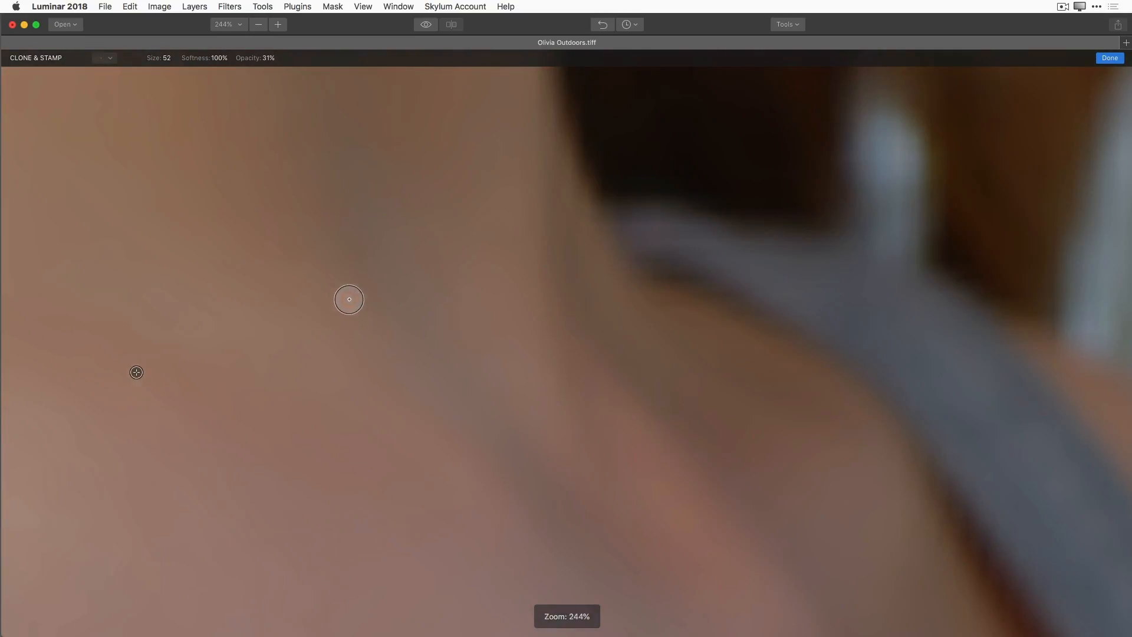
left_click_drag(376, 232, 508, 489)
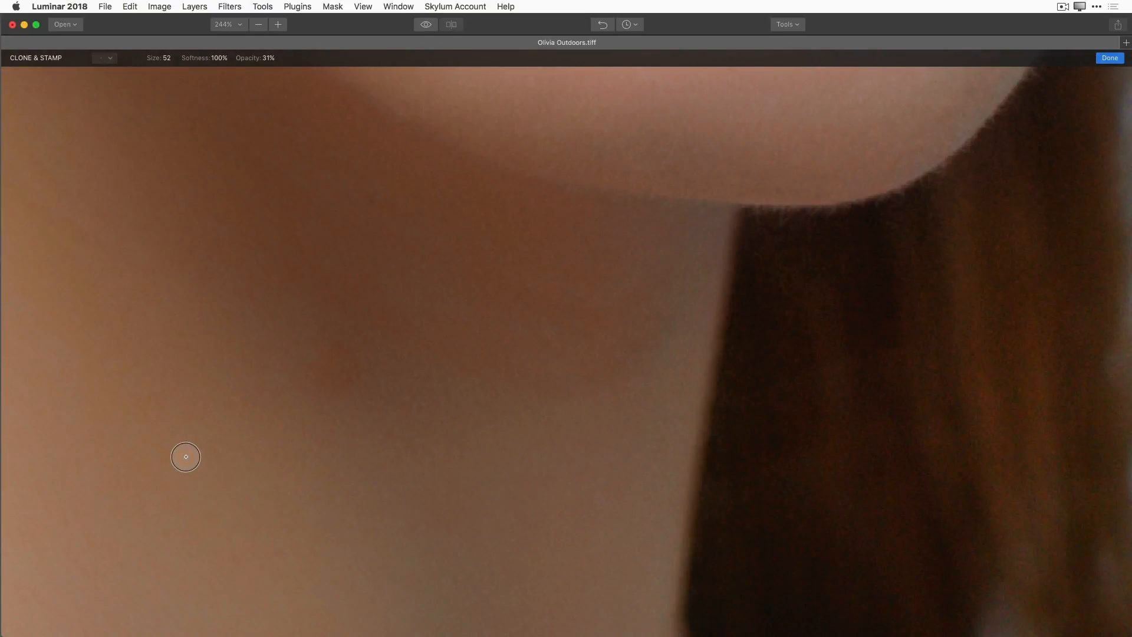
left_click(153, 476, "alt")
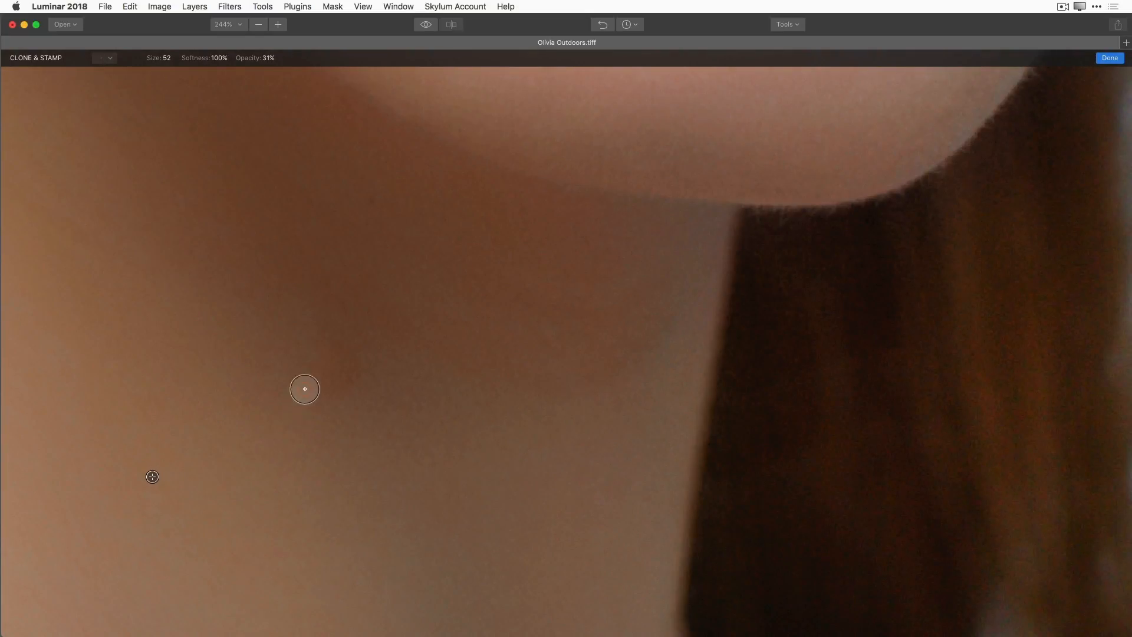
key("bracketright")
key("bracketright")
key("bracketright")
key("bracketright")
key("bracketright")
key("bracketright")
key("bracketright")
key("bracketright")
key("bracketright")
key("bracketright")
key("bracketright")
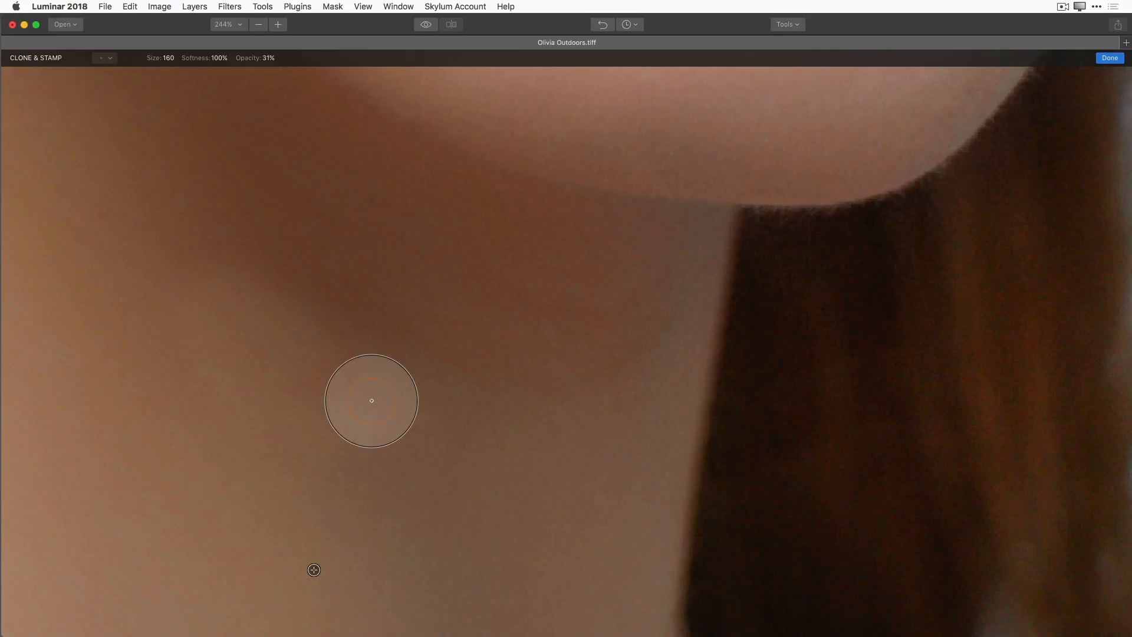
Compare the whole portrait with and without the retouching, and finish the Clone & Stamp session.
key("super+minus")
key("super+minus")
key("super+minus")
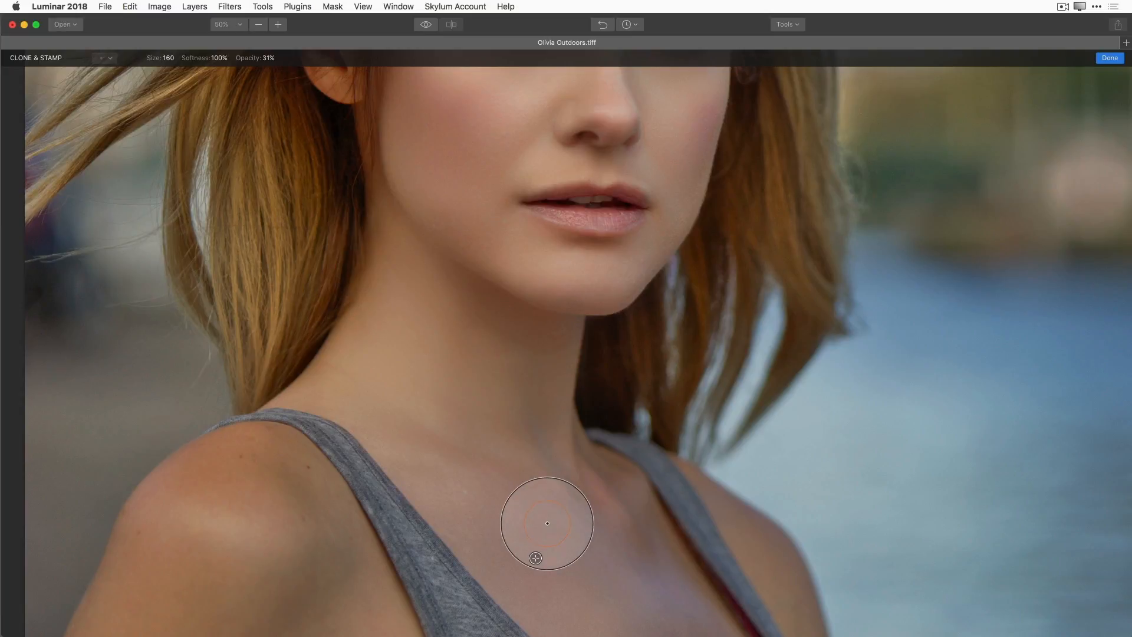
key("super+0")
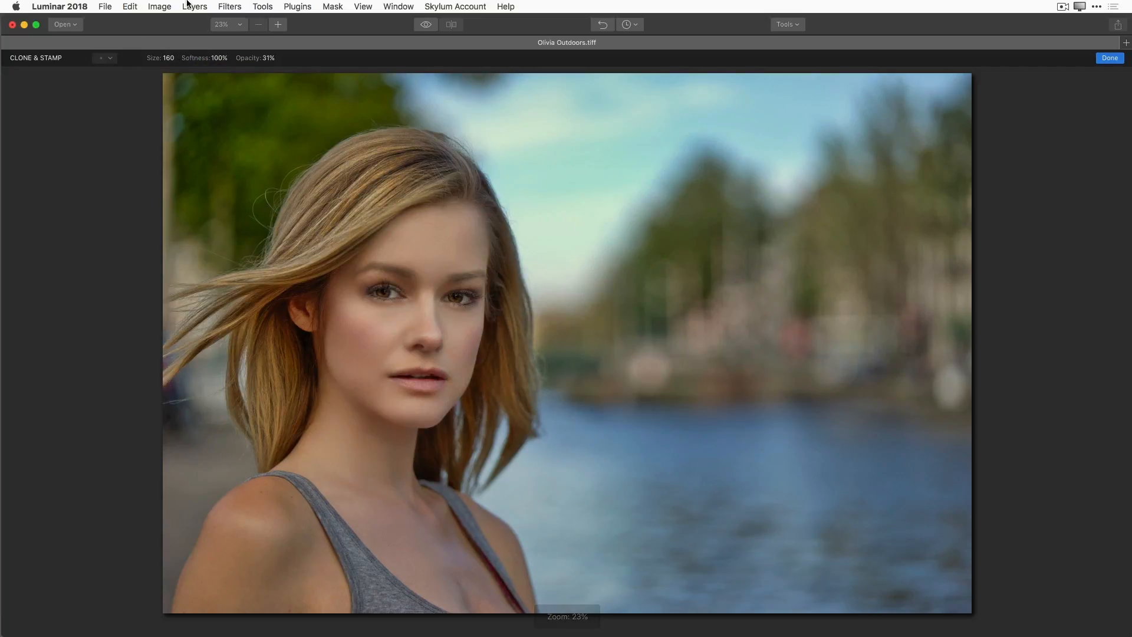
left_click(428, 26)
left_click(428, 25)
left_click(428, 25)
left_click(429, 25)
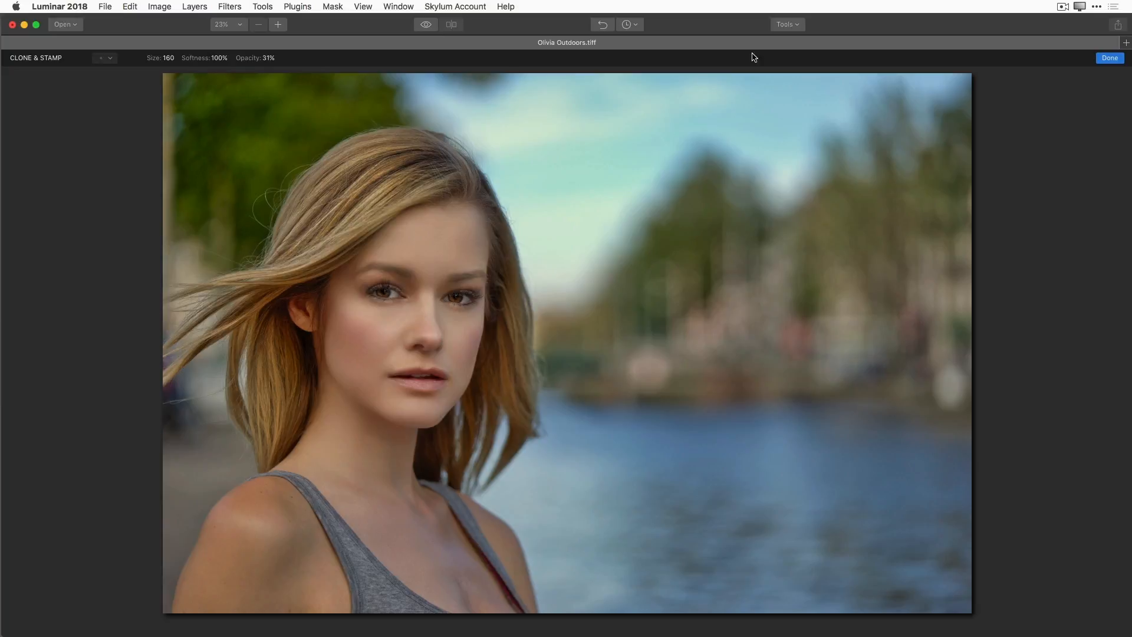
left_click(1111, 58)
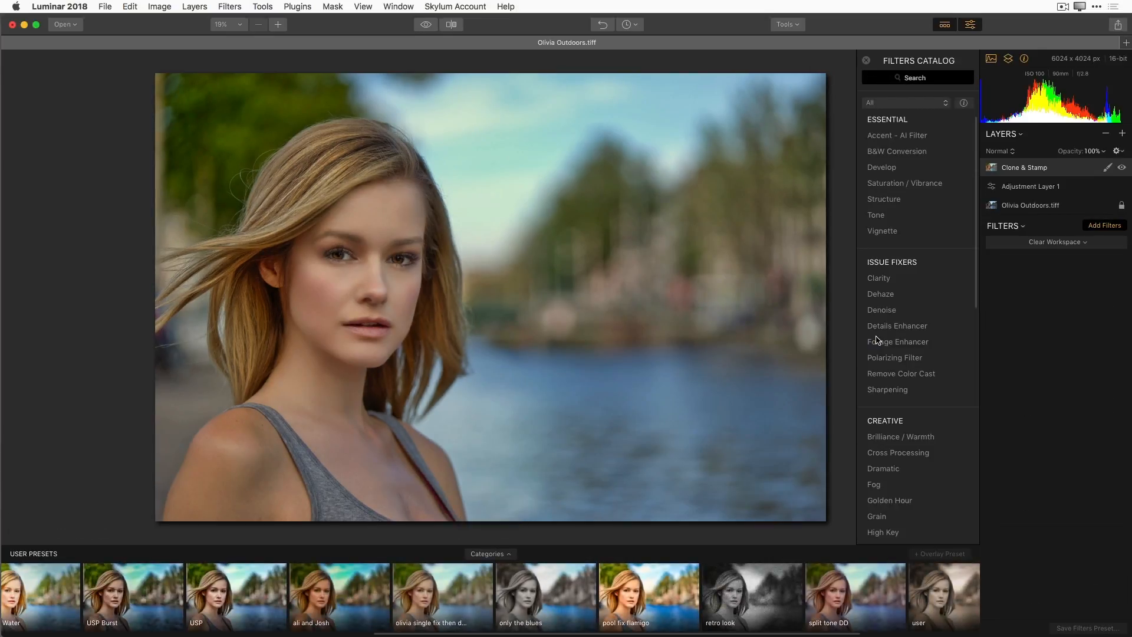
Start the Crop tool and trim the far background side and the upper and lower edges with a free aspect.
key("super+equal")
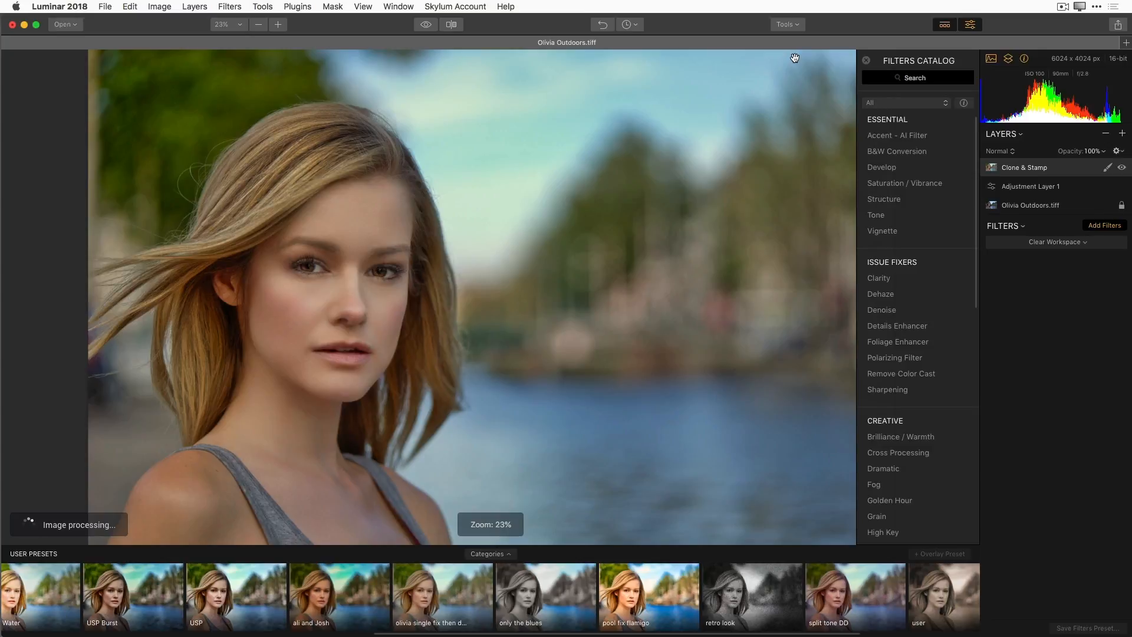
left_click(799, 26)
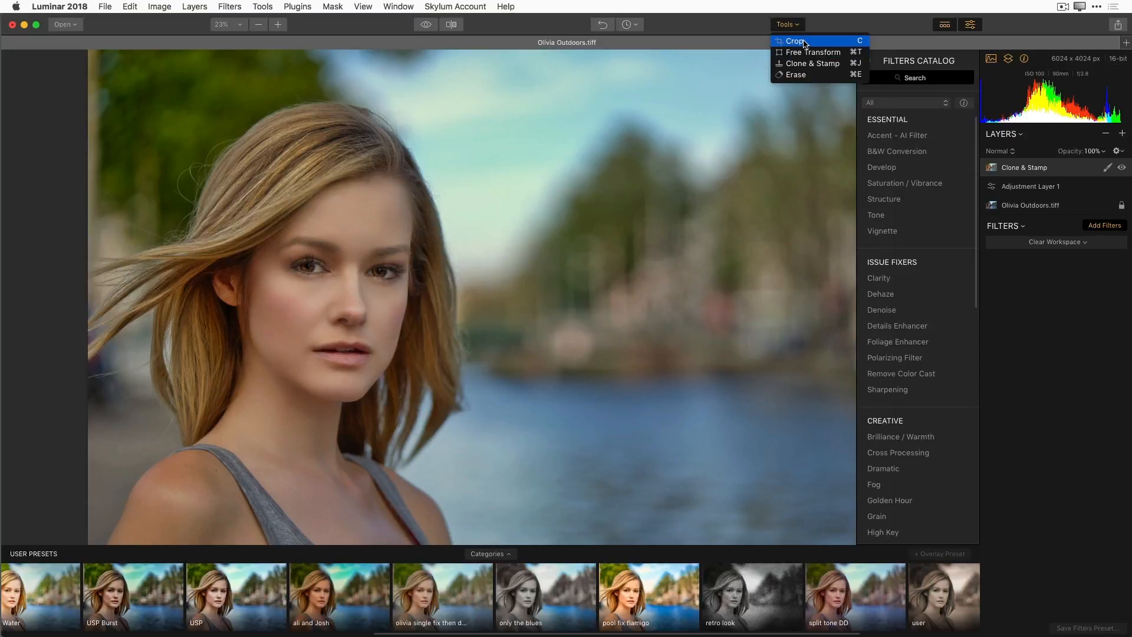
left_click(805, 42)
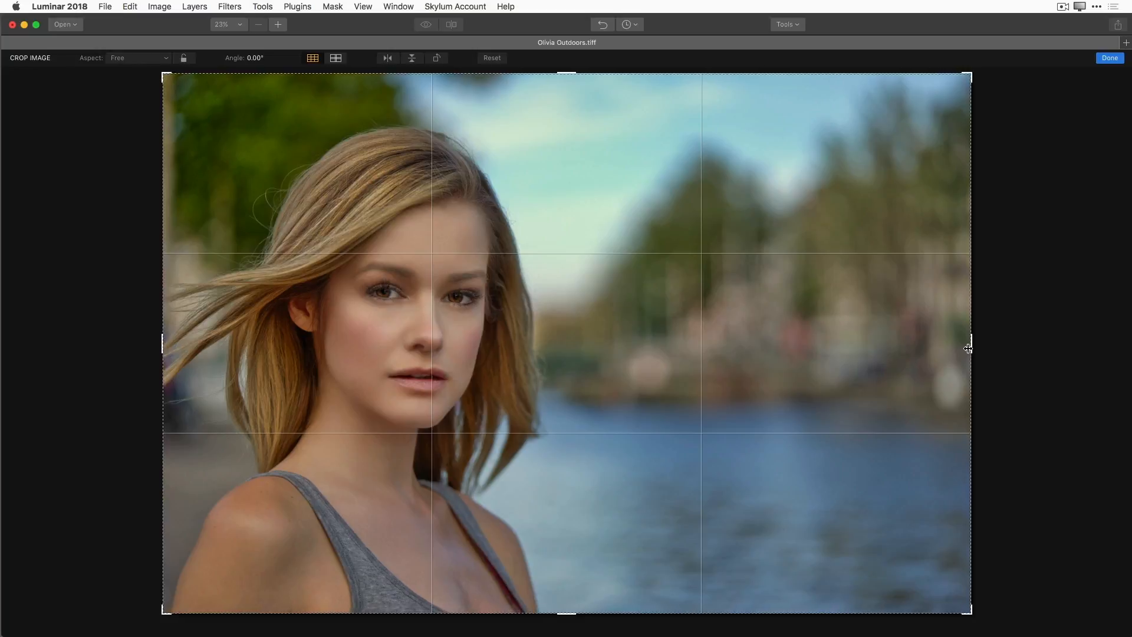
left_click_drag(970, 343, 897, 345)
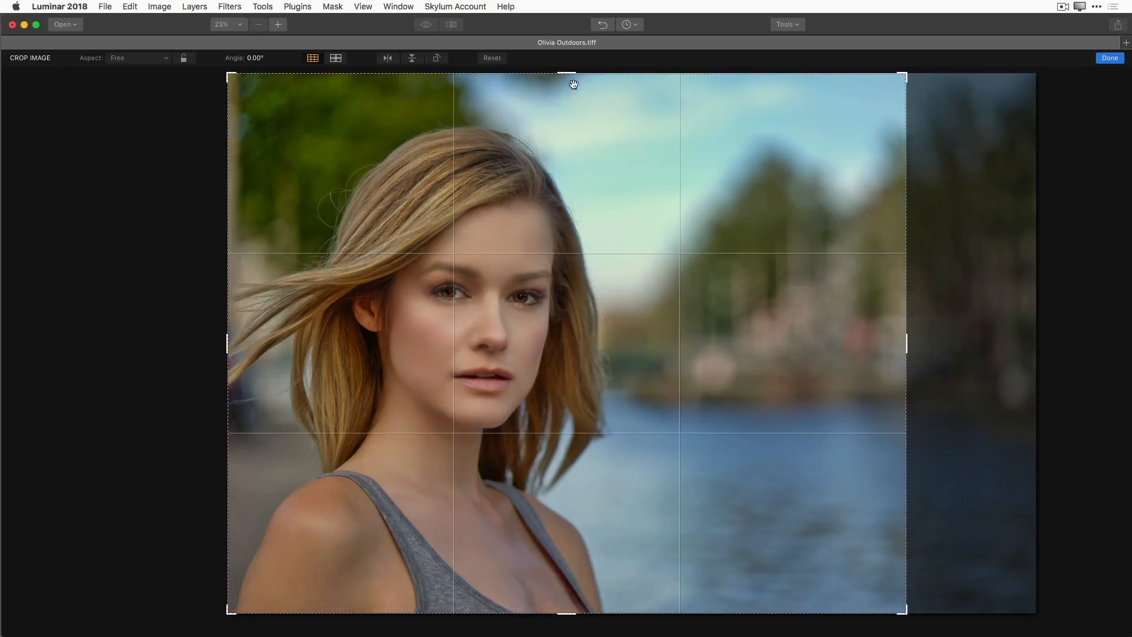
left_click_drag(570, 71, 569, 92)
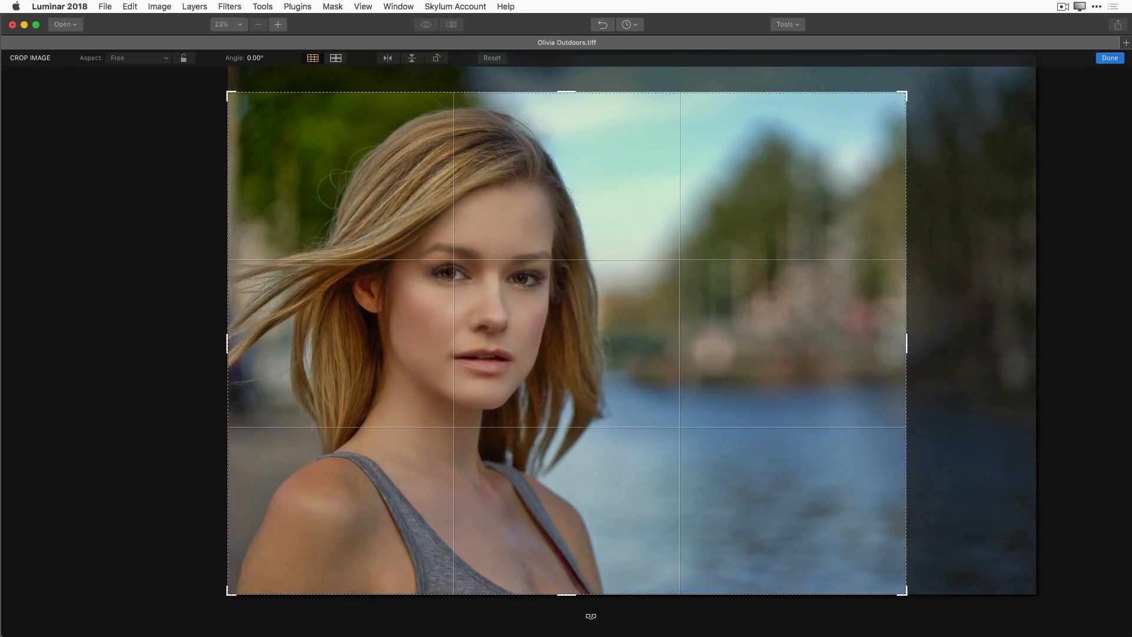
left_click_drag(564, 595, 565, 588)
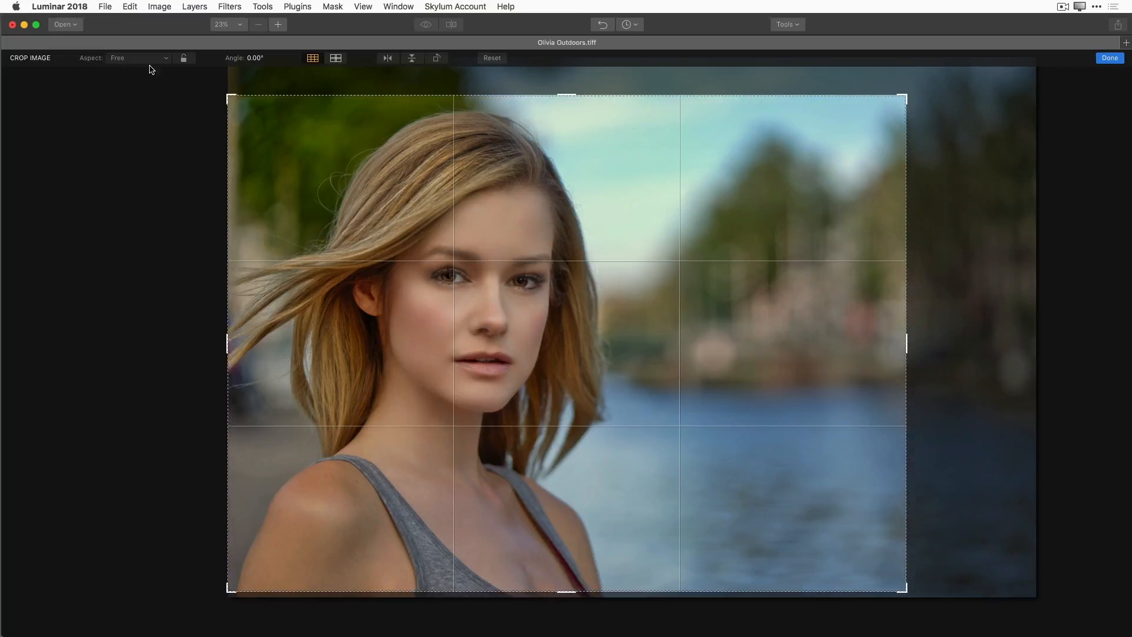
Try a 4:5 crop aspect, centring the woman in the frame and enlarging it to nearly full photo height.
left_click(167, 59)
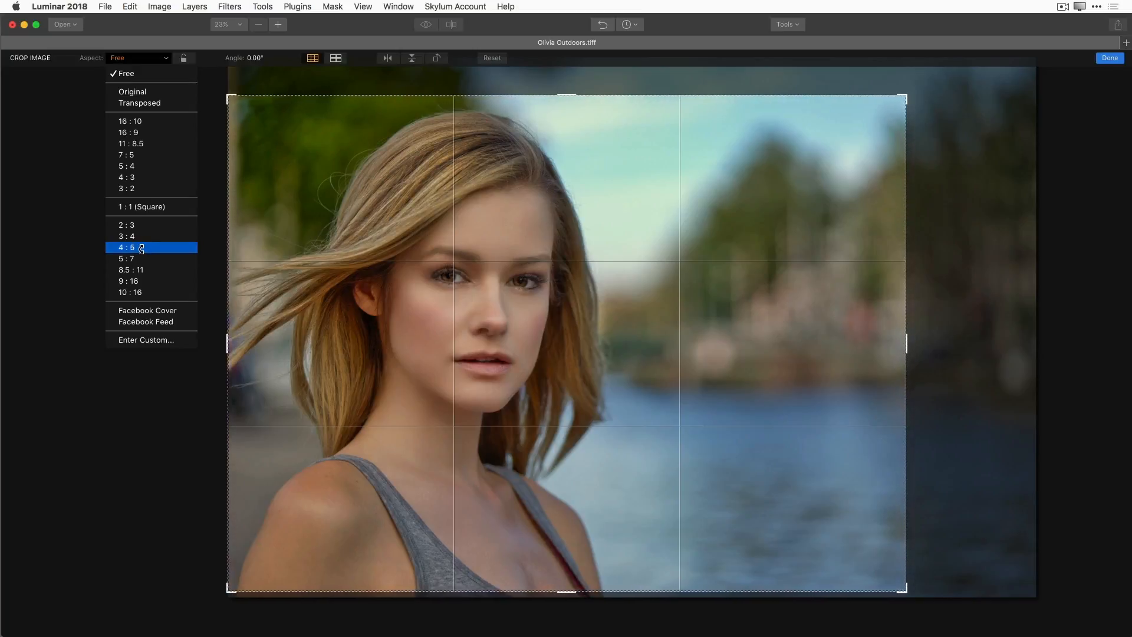
left_click(140, 249)
left_click_drag(530, 389, 648, 392)
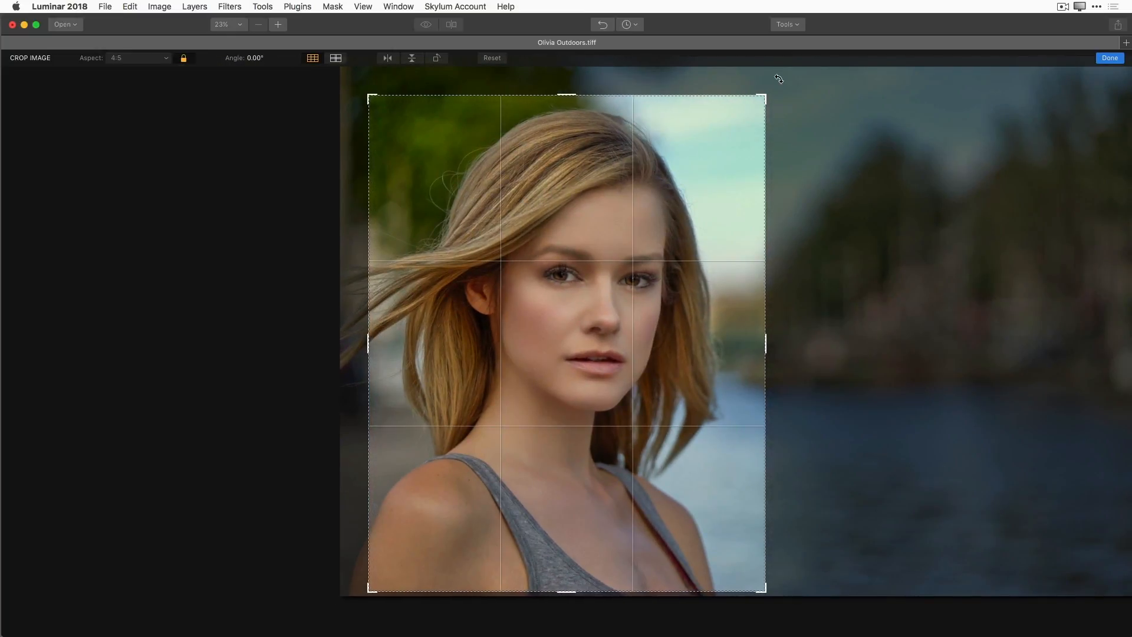
left_click_drag(765, 95, 781, 72)
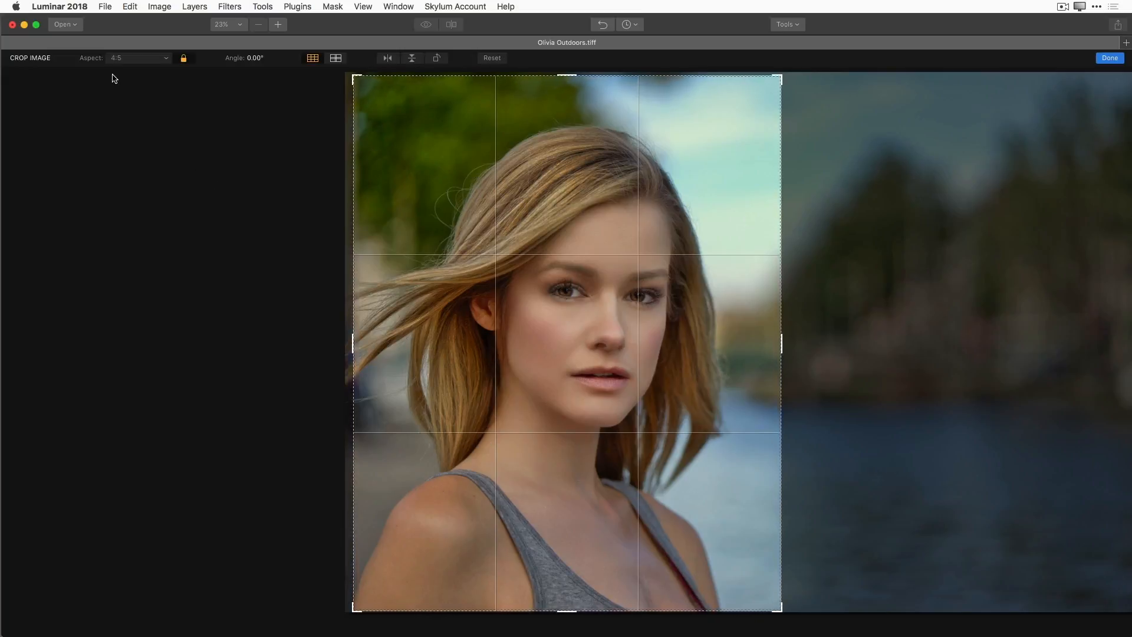
Try the Facebook Feed crop aspect and enlarge the frame to the full photo height.
left_click(124, 59)
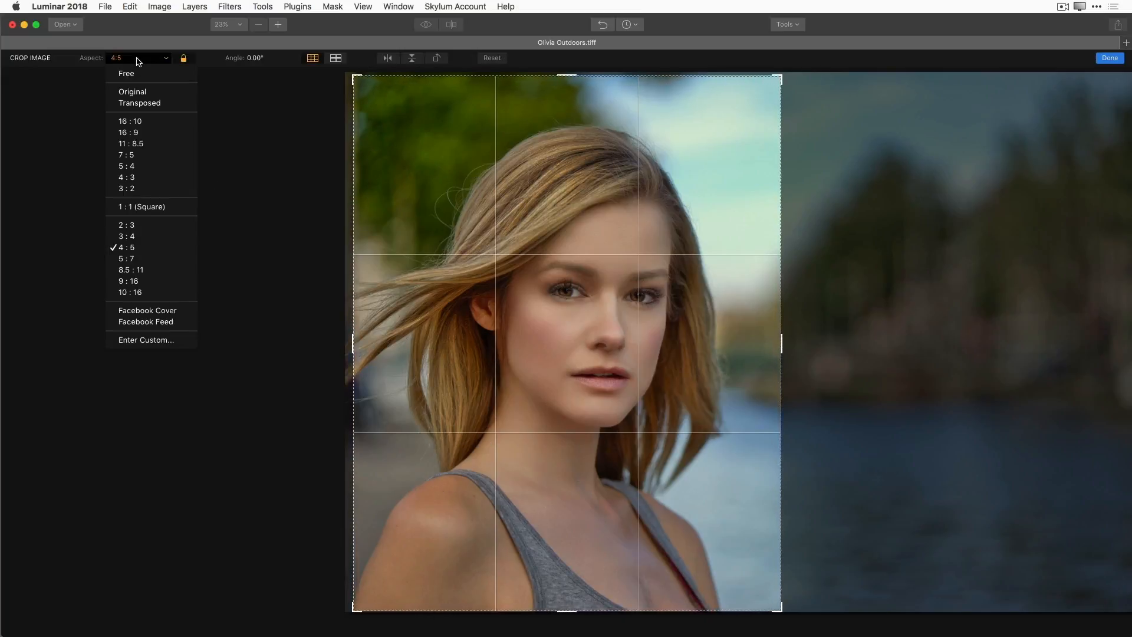
left_click(169, 322)
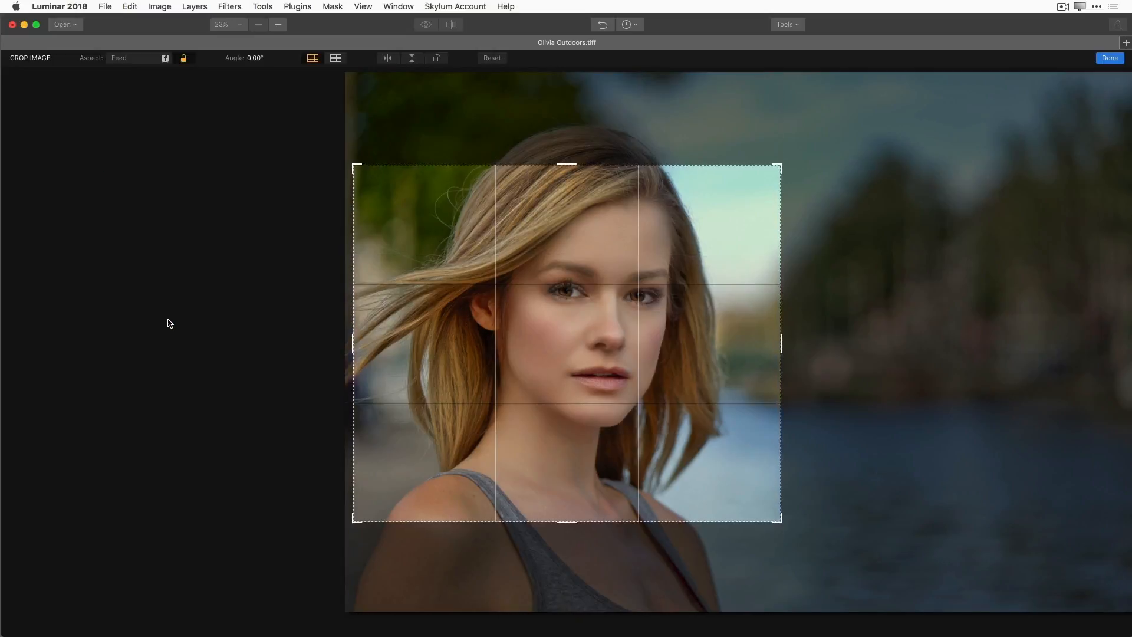
left_click_drag(781, 166, 836, 93)
left_click_drag(839, 573, 888, 614)
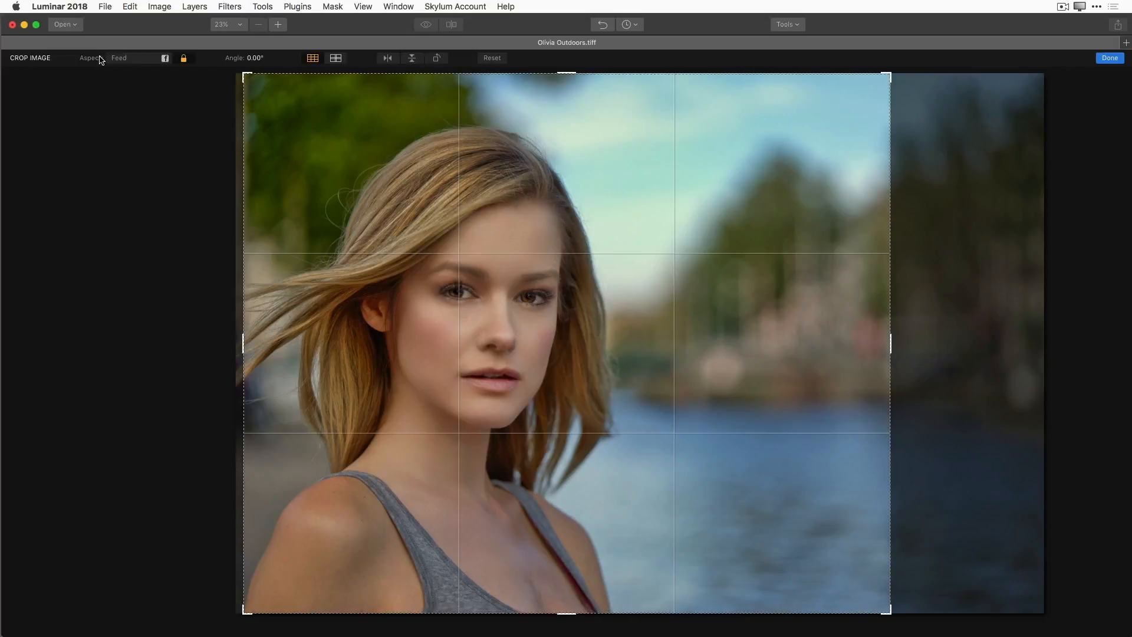
Crop the photo to the Facebook Cover aspect at full photo width, framing the woman's head and the shoreline.
left_click(122, 58)
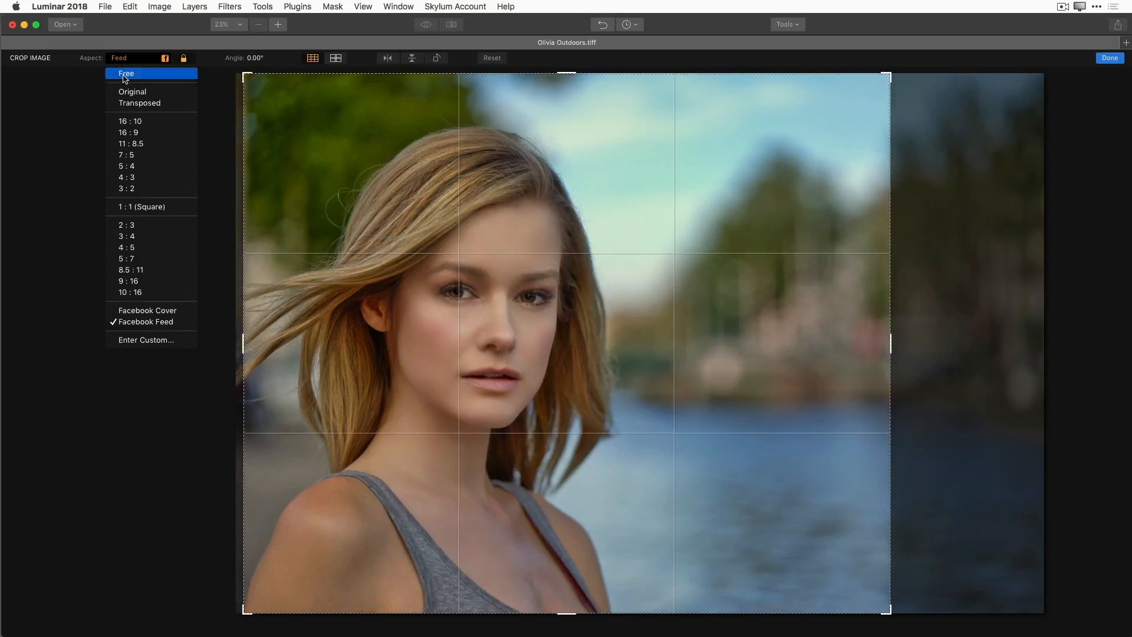
left_click(145, 310)
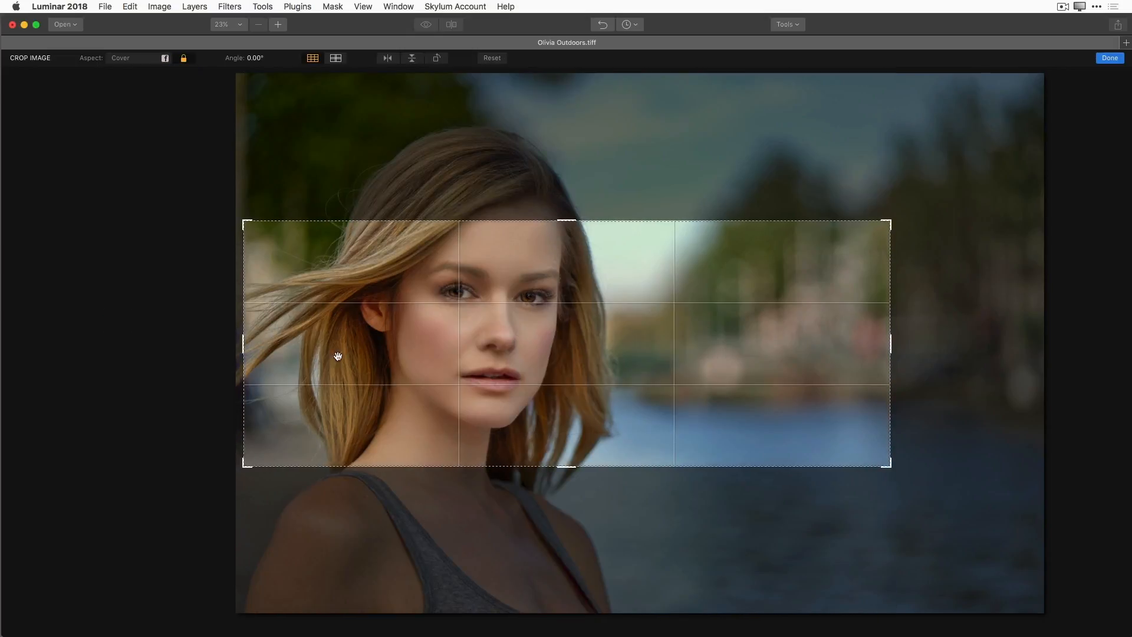
left_click_drag(472, 374, 515, 421)
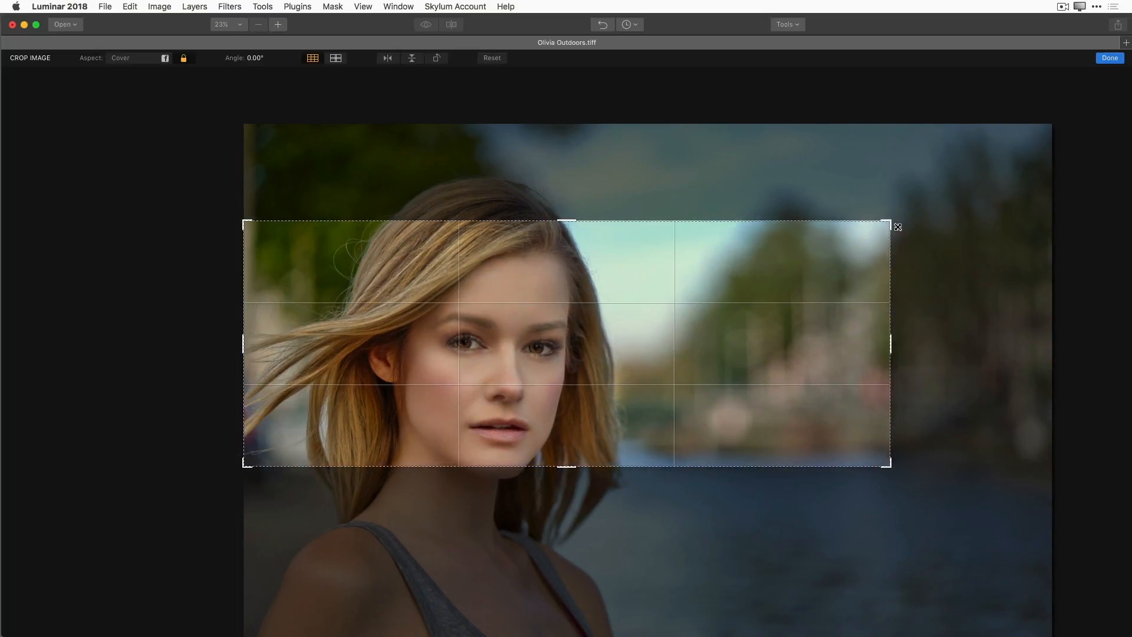
left_click_drag(888, 223, 1043, 175)
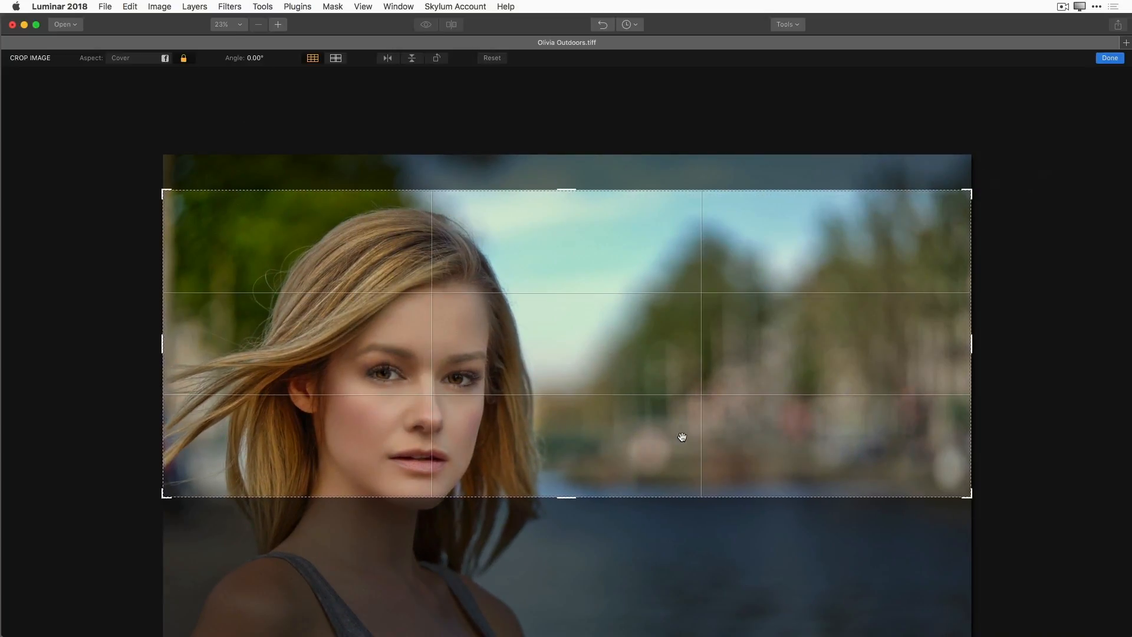
mouse_move(642, 435)
left_mouse_down()
mouse_move(642, 445)
mouse_move(648, 416)
left_mouse_up()
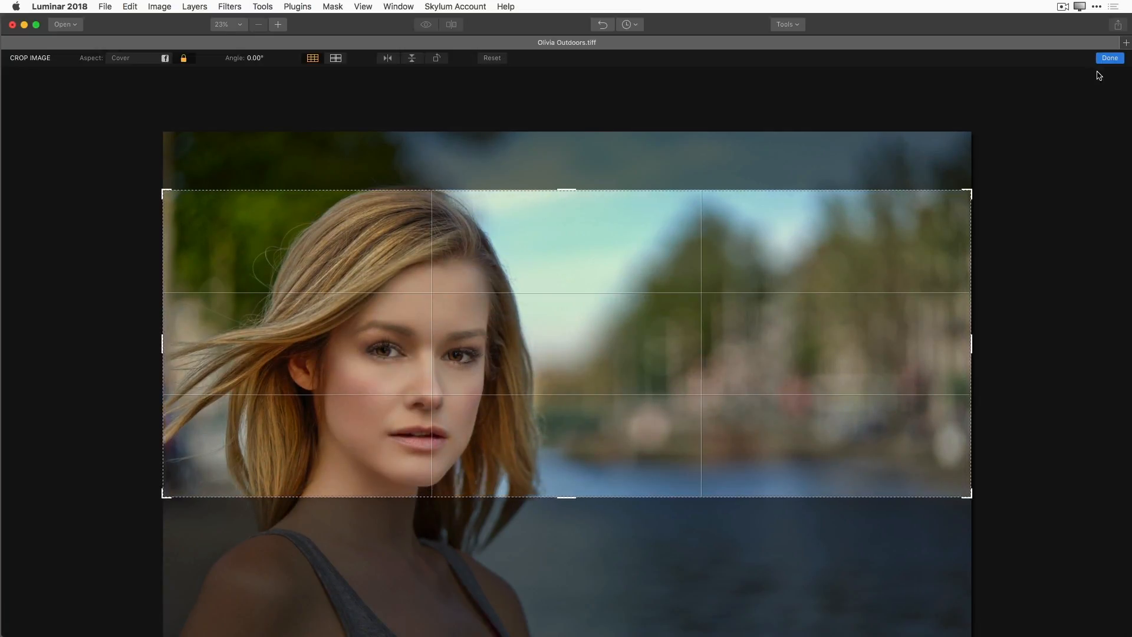
key("Return")
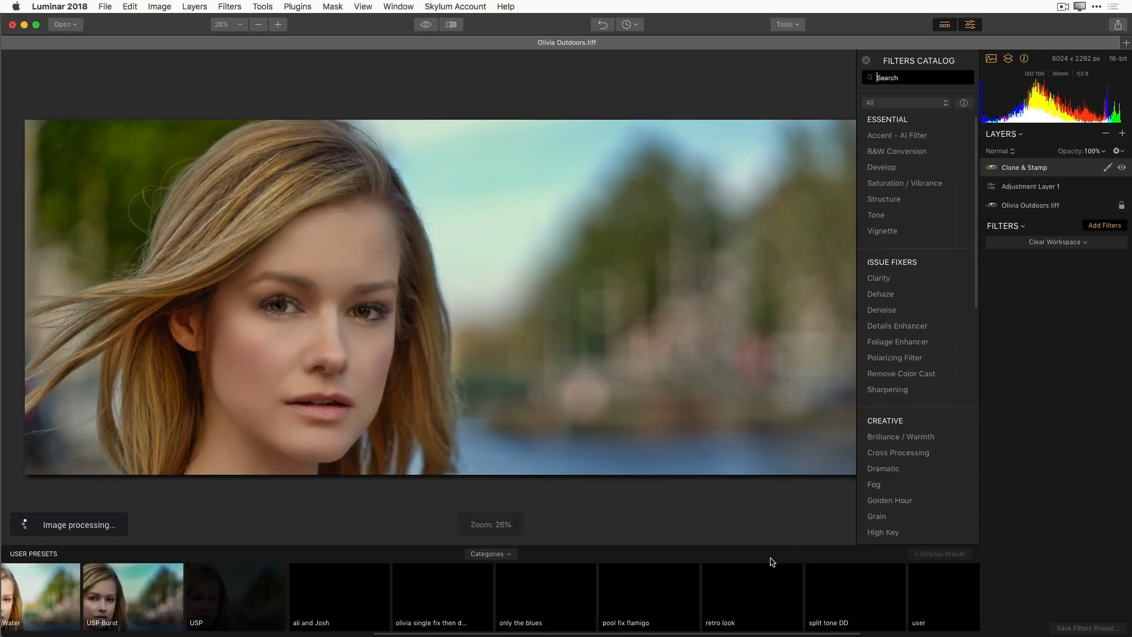
scroll(755, 187, "up", 2)
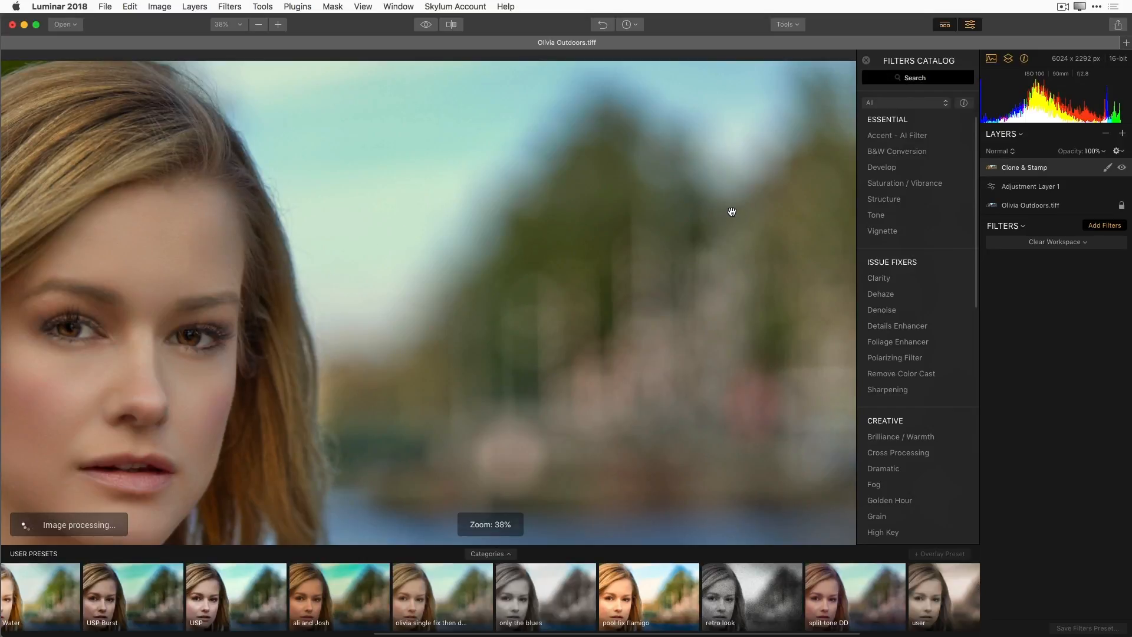
scroll(728, 216, "down", 2)
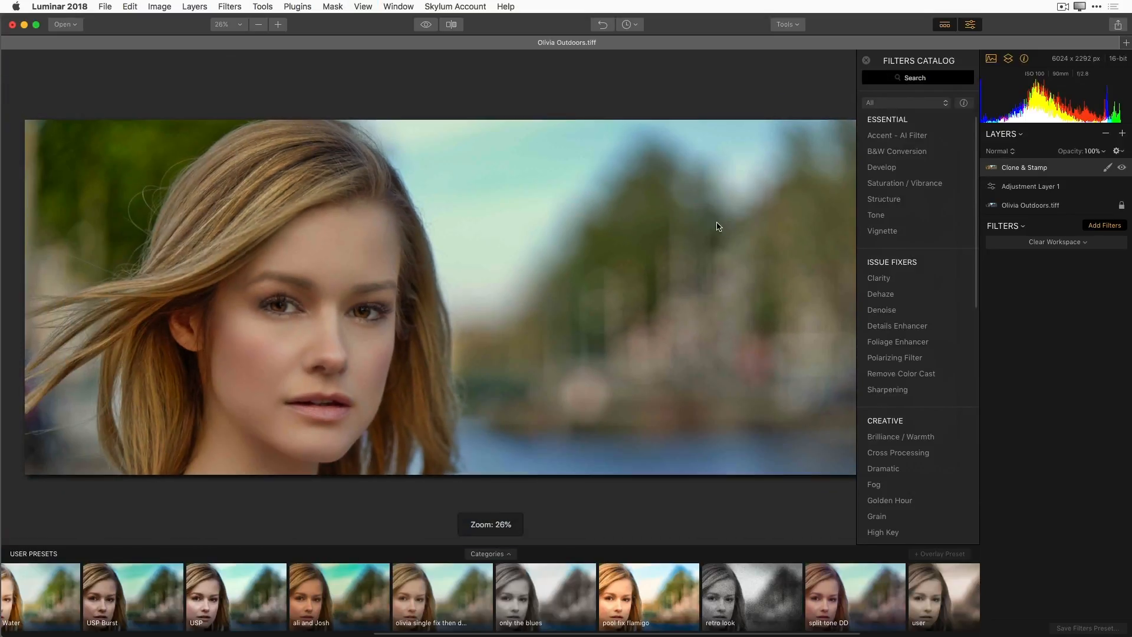
Reopen the Crop tool and flip the photo horizontally.
left_click(803, 26)
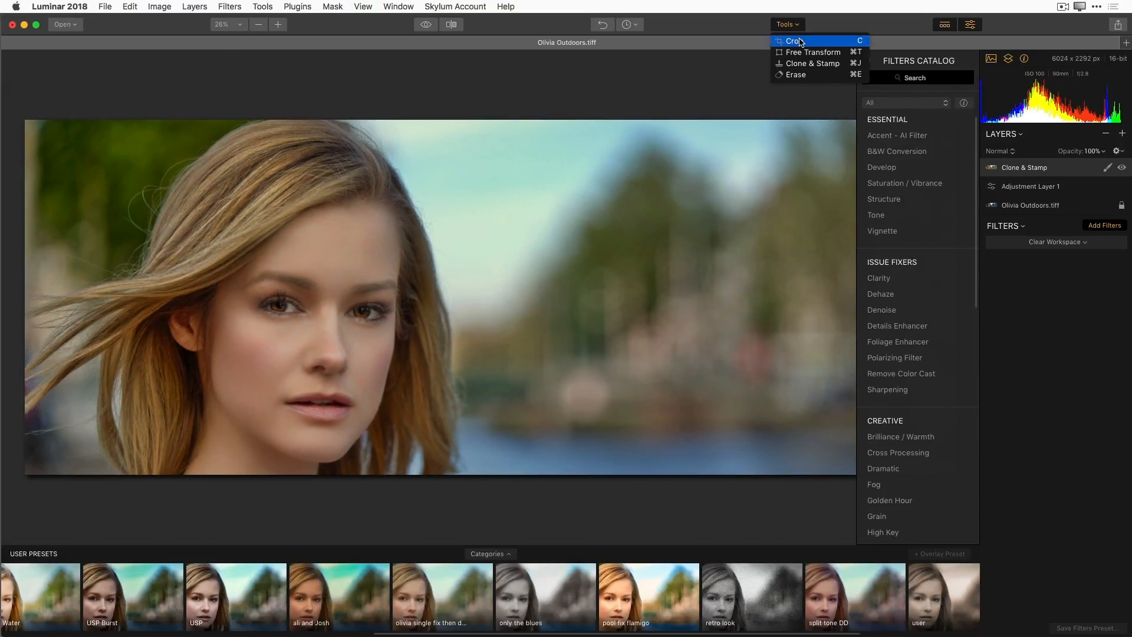
left_click(802, 42)
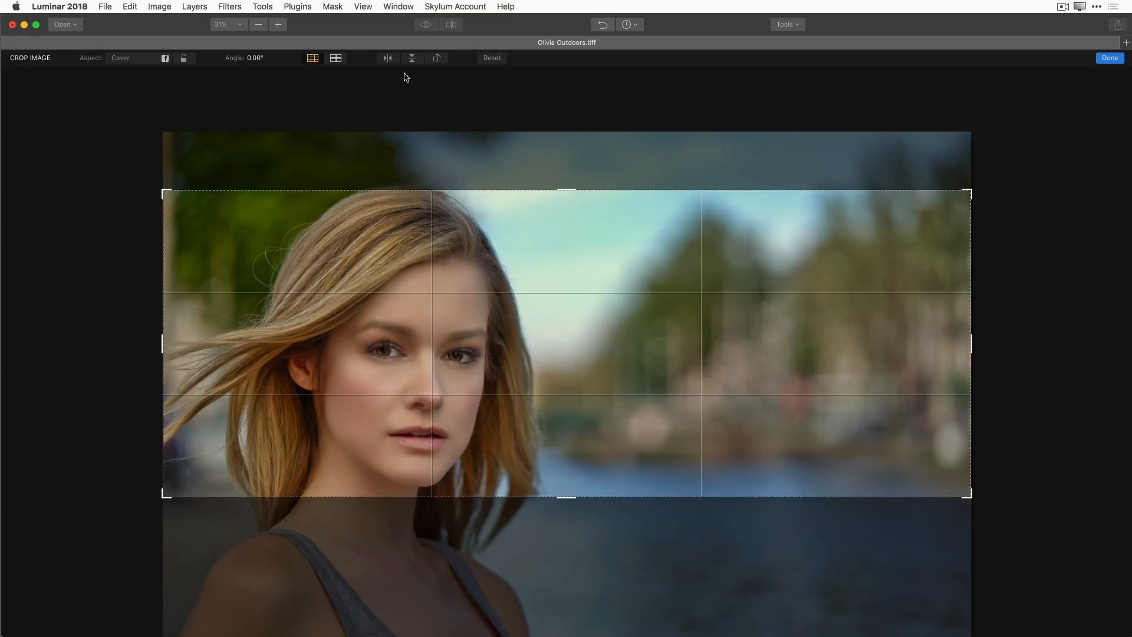
left_click(388, 62)
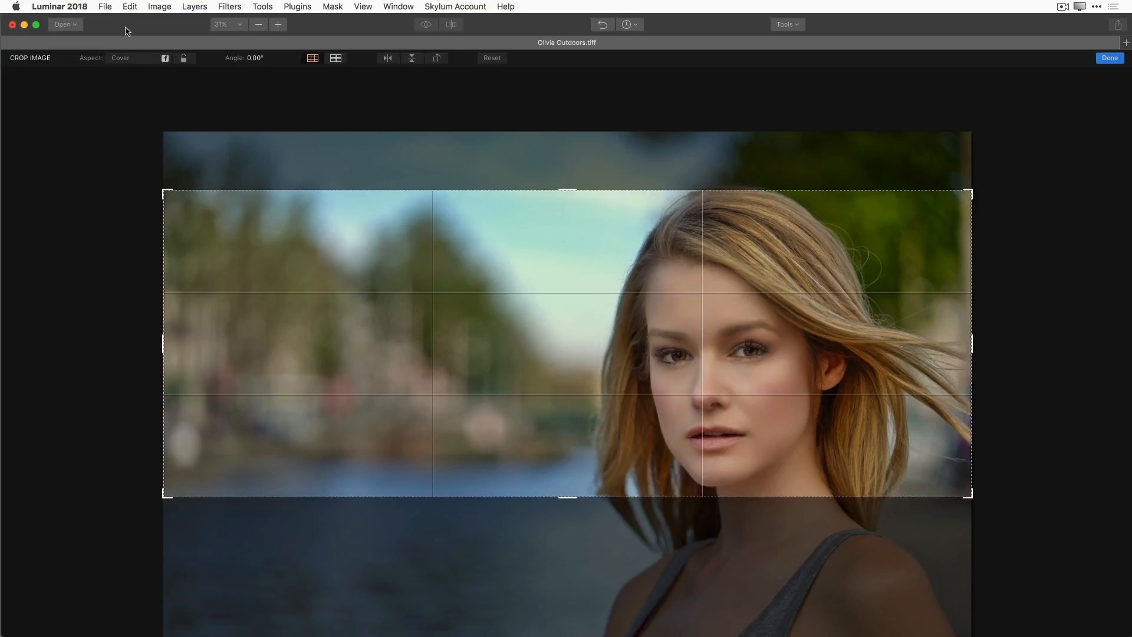
Set the crop aspect to 1:1 (Square) and flip the photo horizontally once more.
left_click(120, 58)
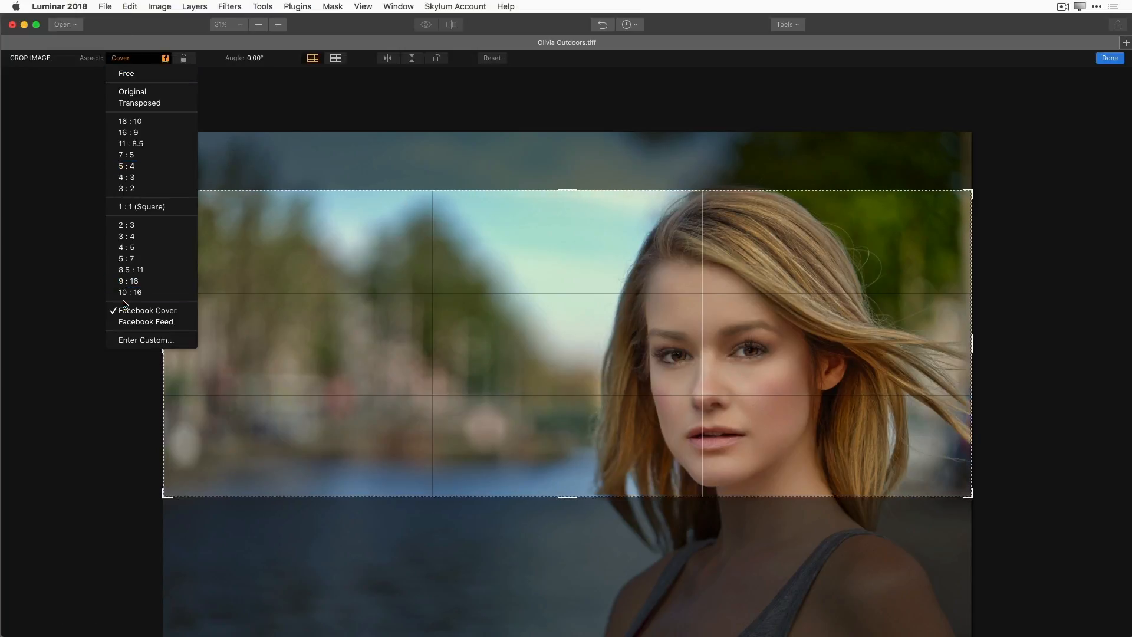
left_click(149, 212)
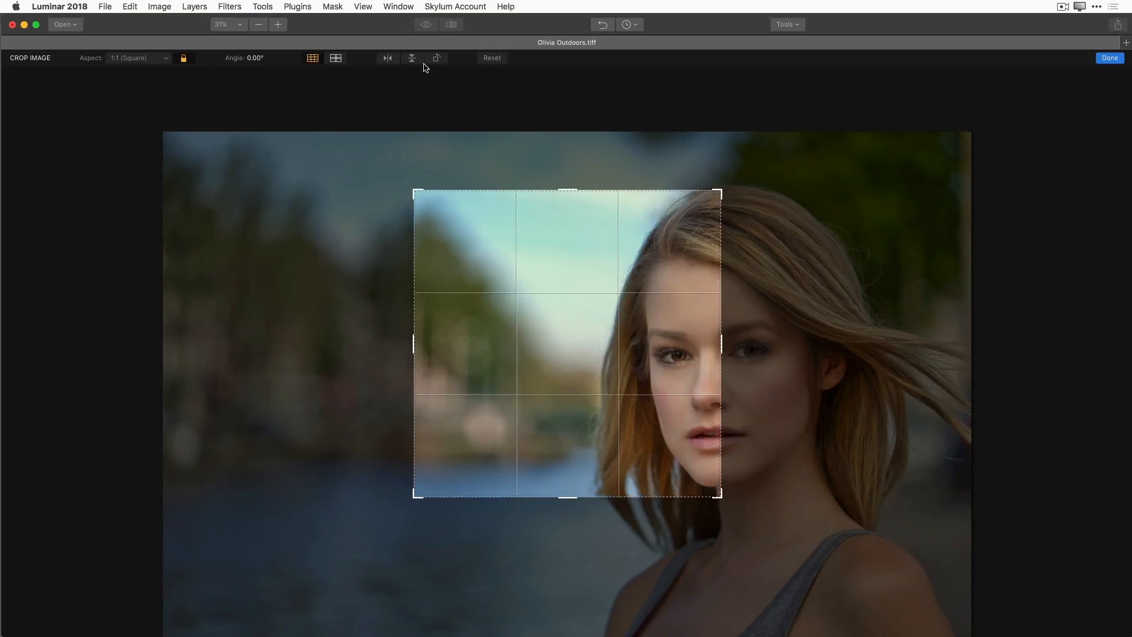
left_click(388, 58)
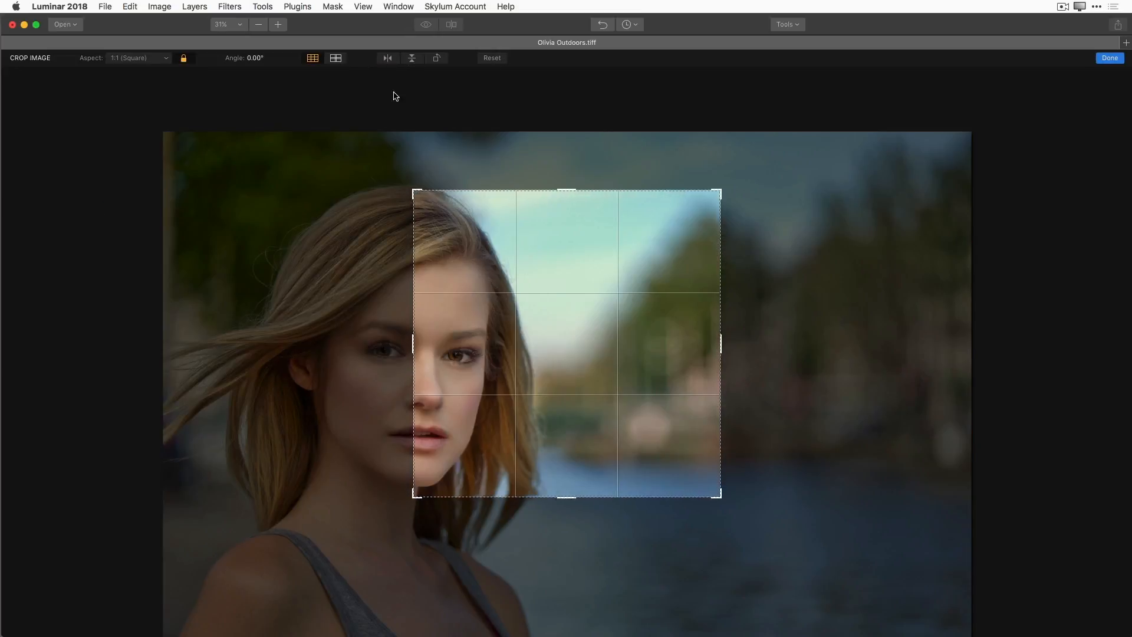
Enlarge the square crop to the full photo height, shift it to frame the woman with her blowing hair, and apply it.
left_click_drag(405, 205, 245, 83)
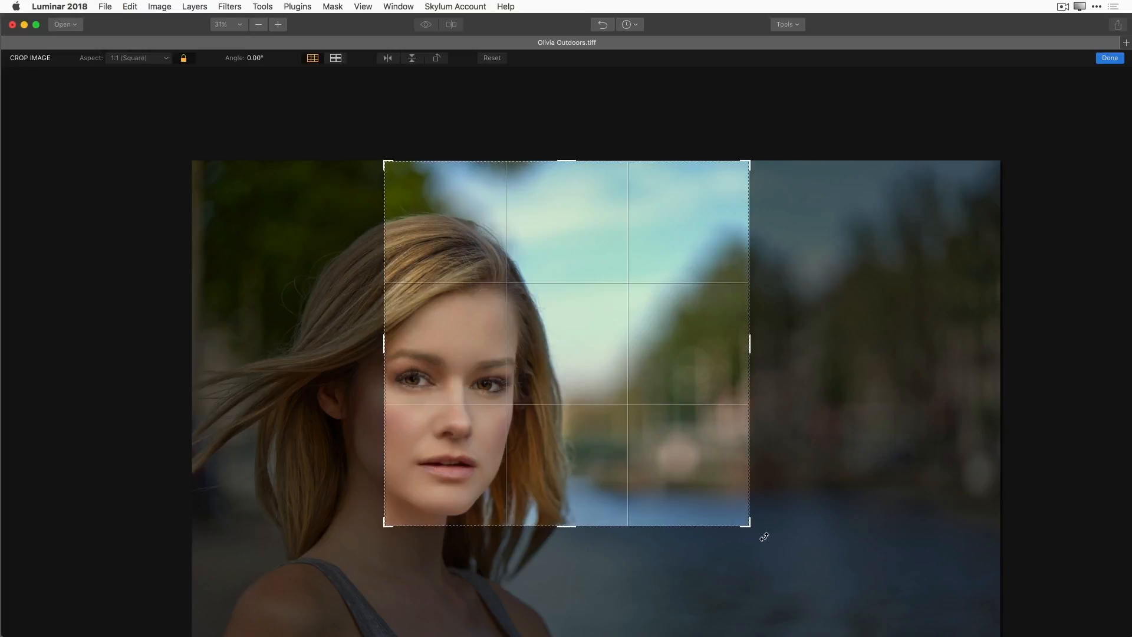
left_click_drag(753, 531, 912, 634)
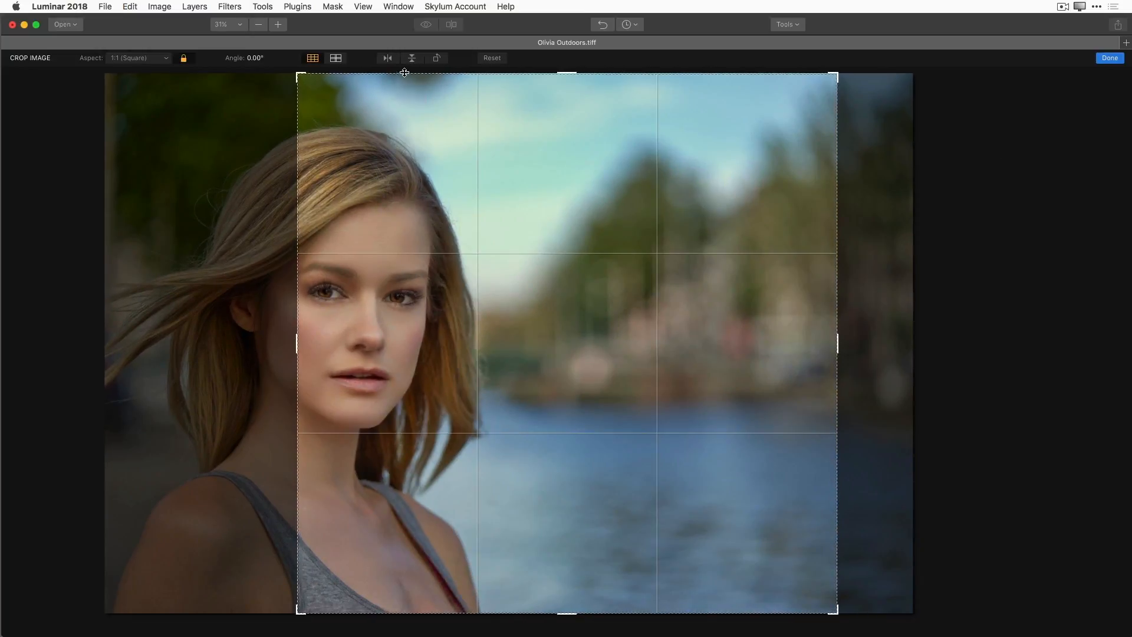
left_click_drag(475, 298, 684, 321)
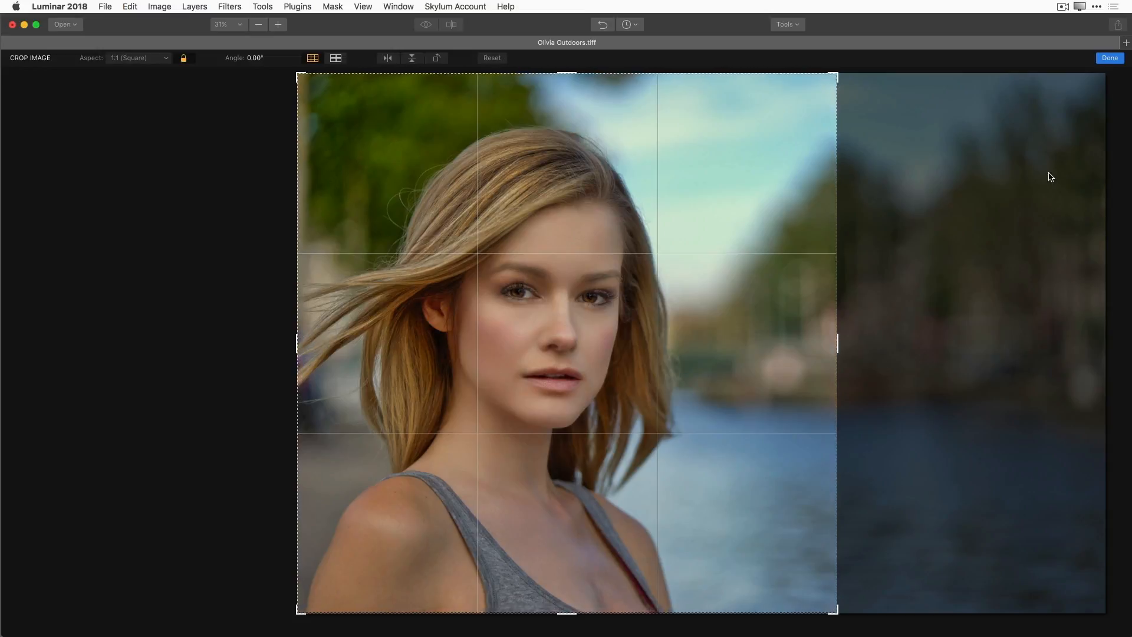
left_click(1108, 58)
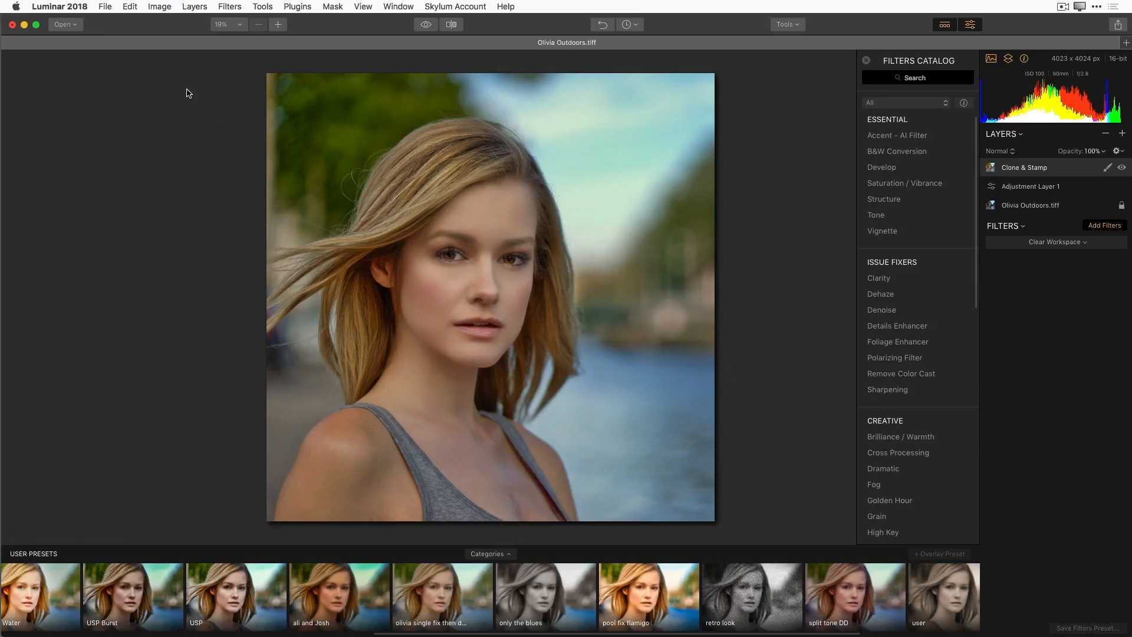
Compare the edited photo with the original and review the filter settings on the base layer and Adjustment Layer 1.
left_click(425, 26)
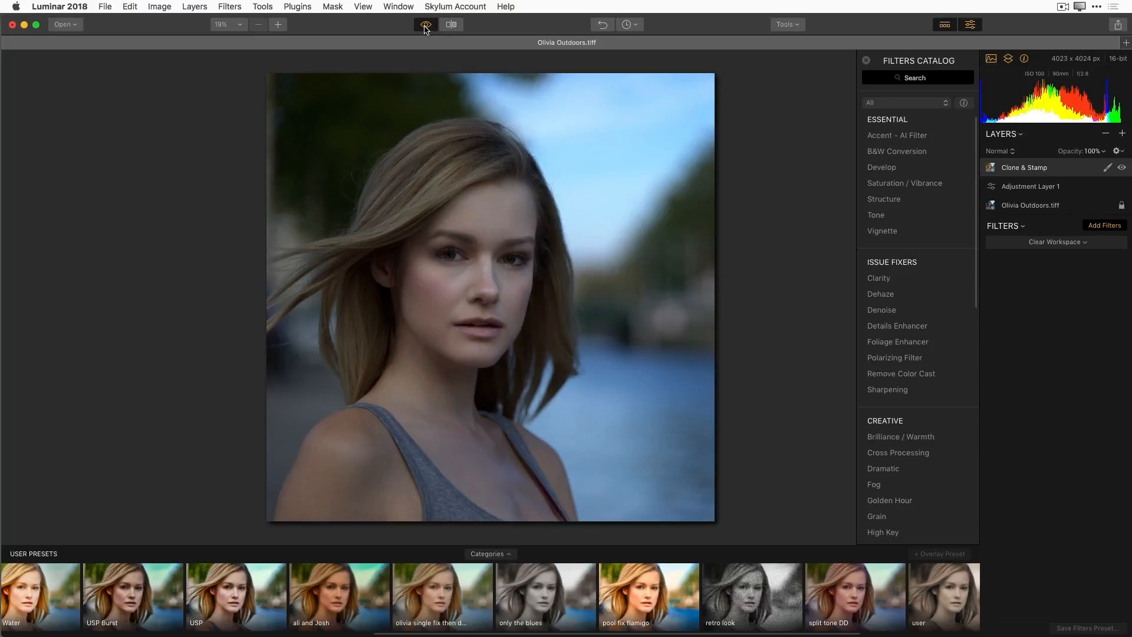
left_click(426, 26)
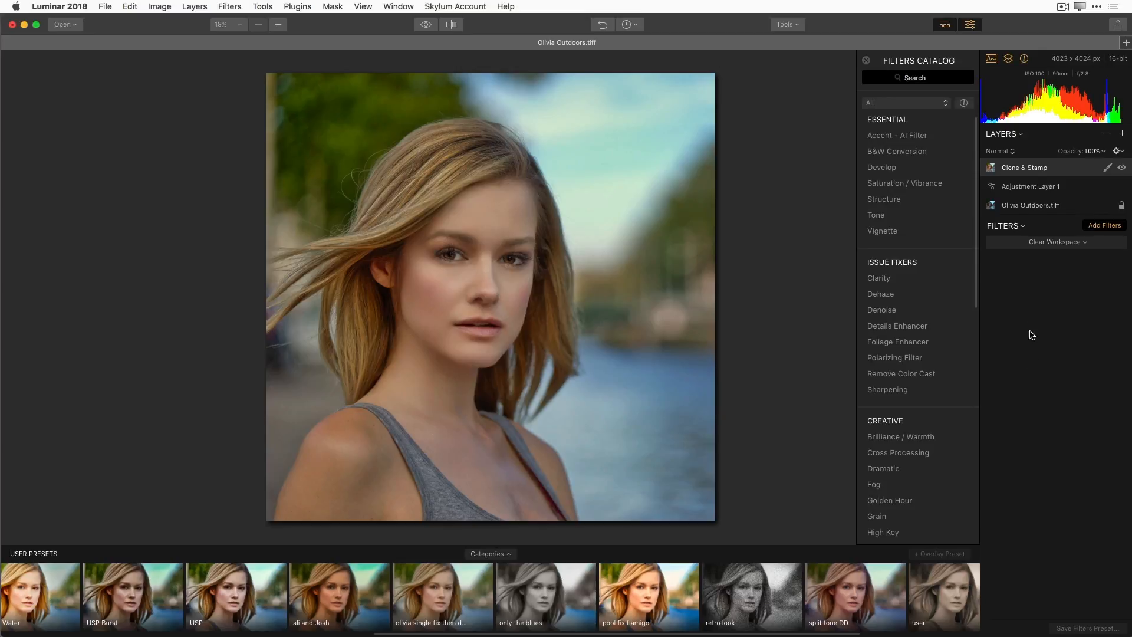
left_click(1050, 206)
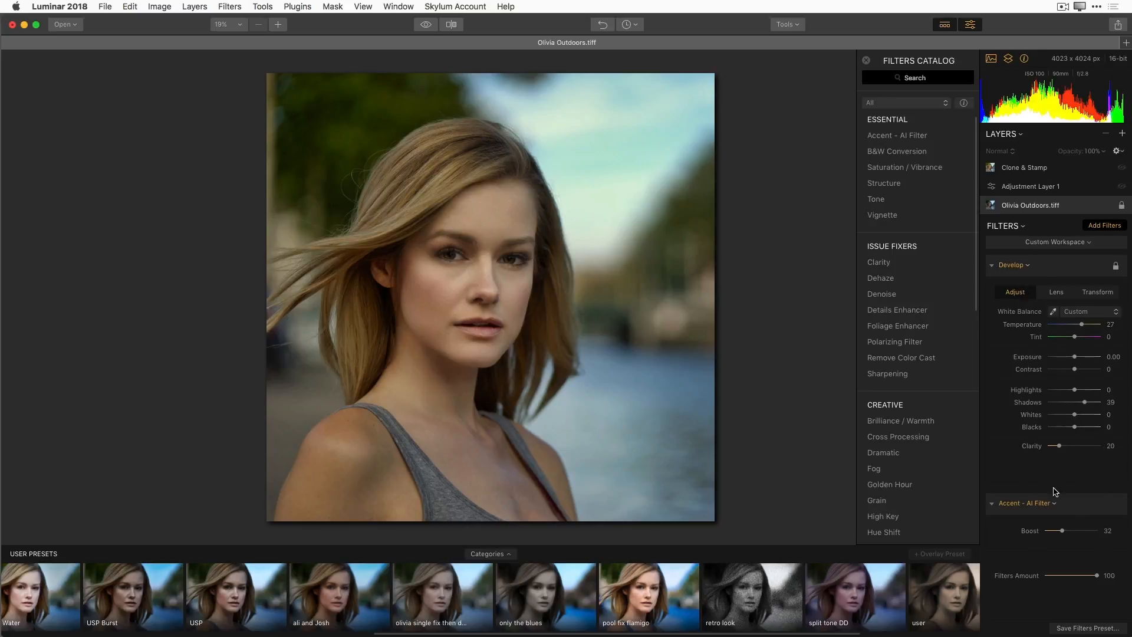
left_click(1068, 190)
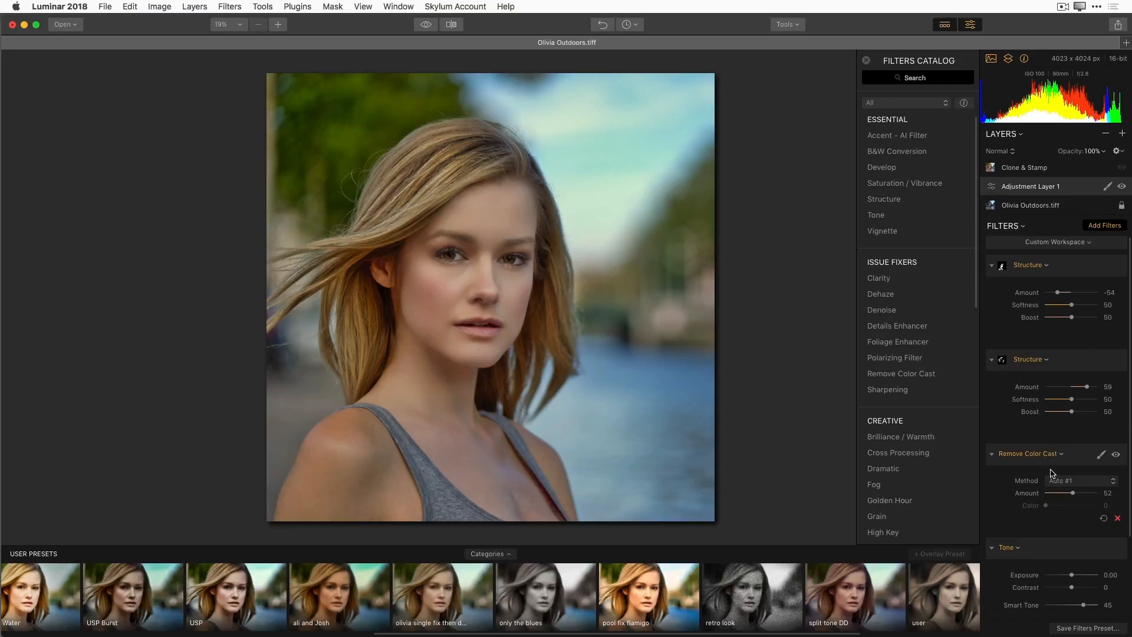
scroll(1044, 448, "down", 2)
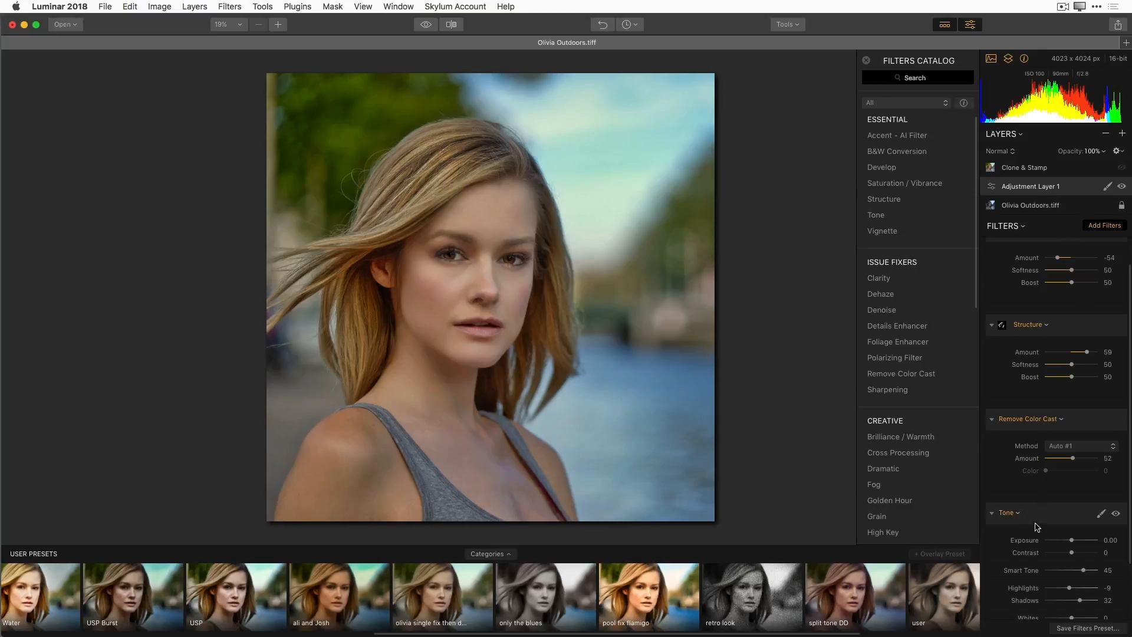
scroll(1035, 530, "down", 2)
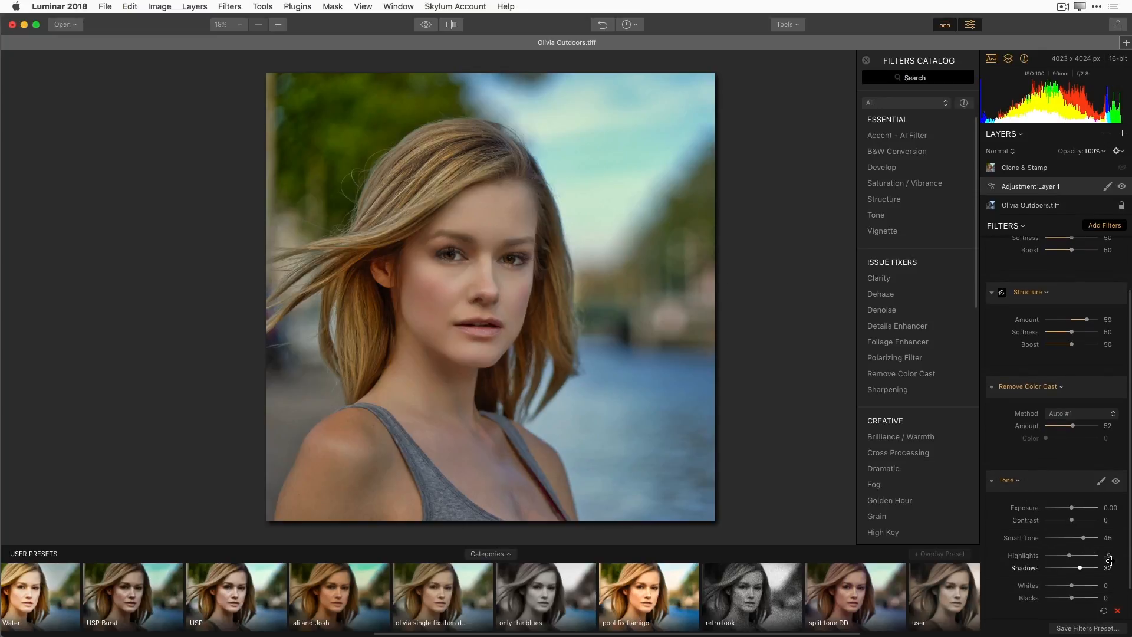
scroll(1130, 601, "down", 2)
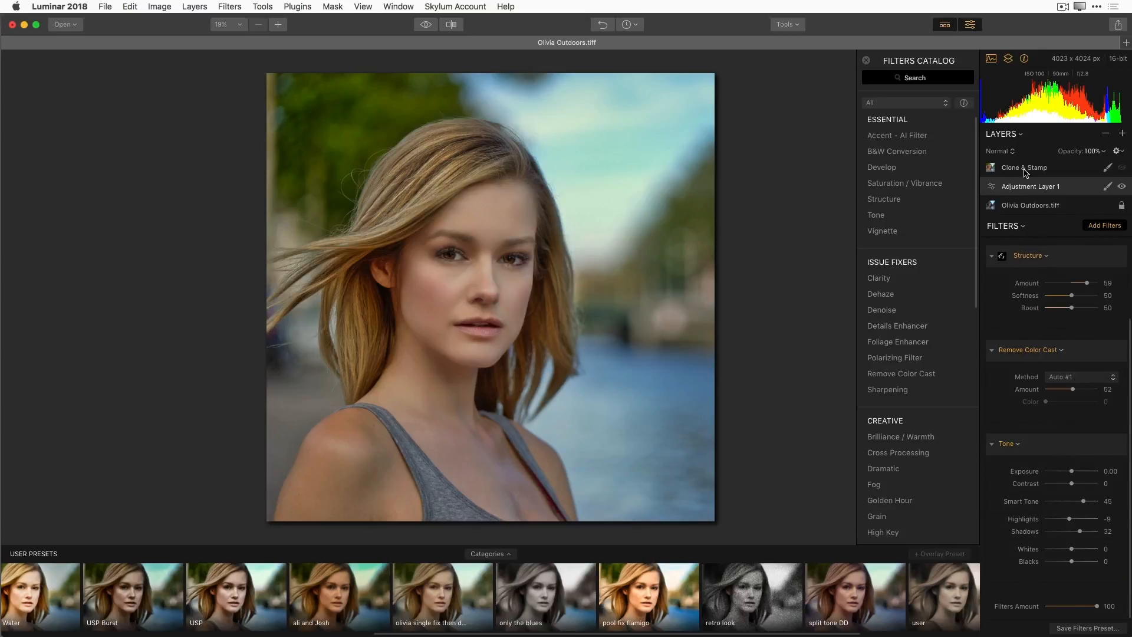
left_click(1026, 172)
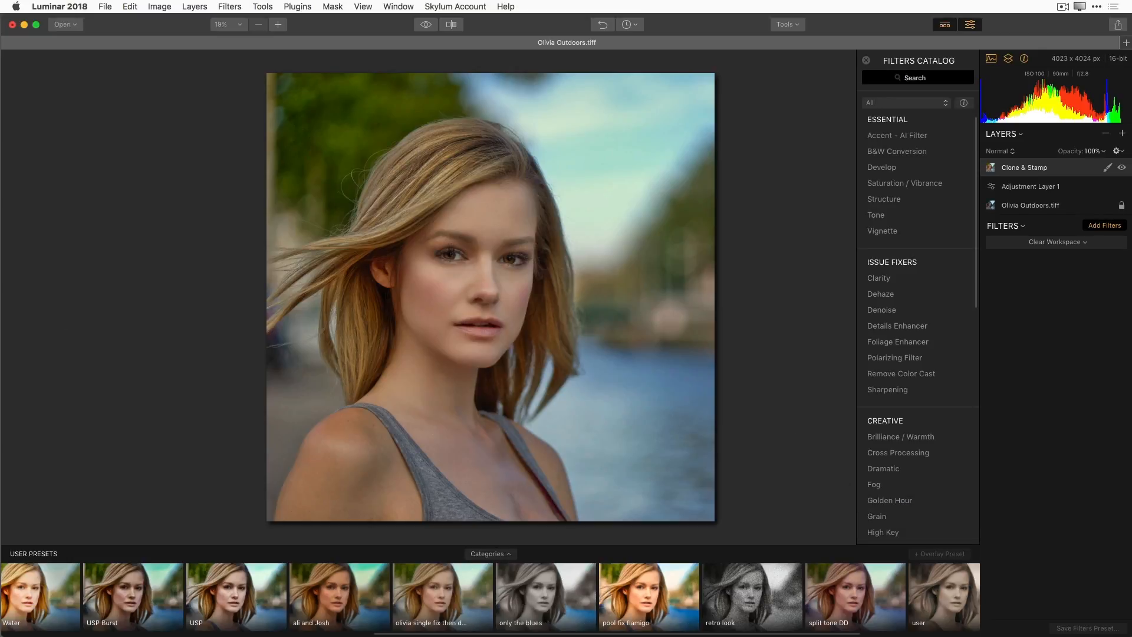
Switch to Finder, go up to the Luminar Portrait Webinar folder, and enlarge its icons to view the Olivia Outdoors finished file.
left_click(106, 7)
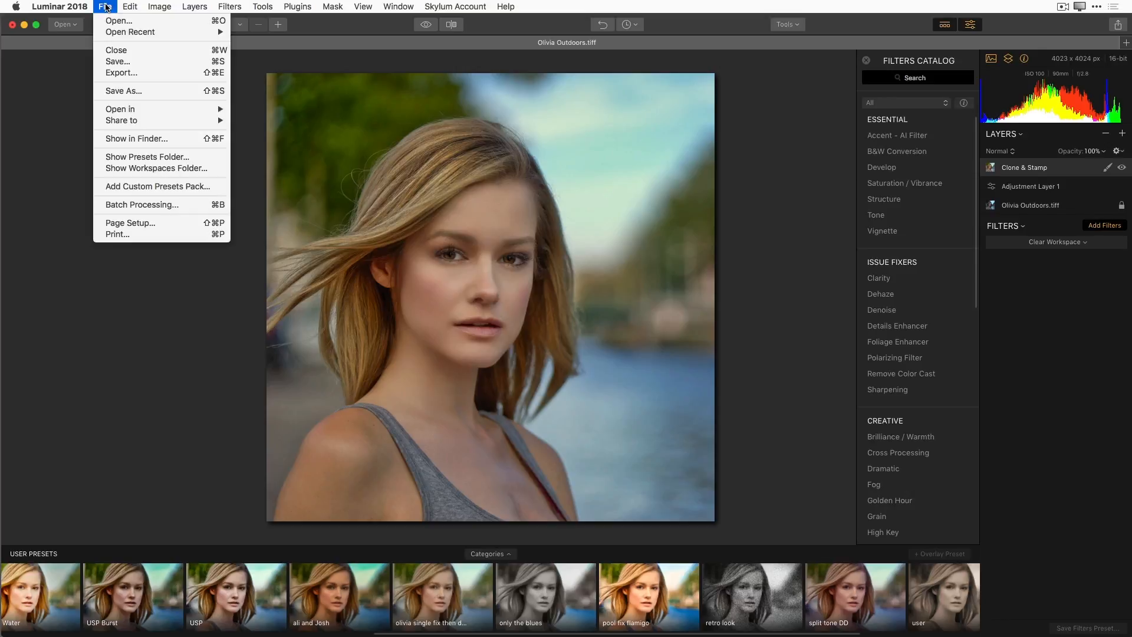
left_click(132, 93)
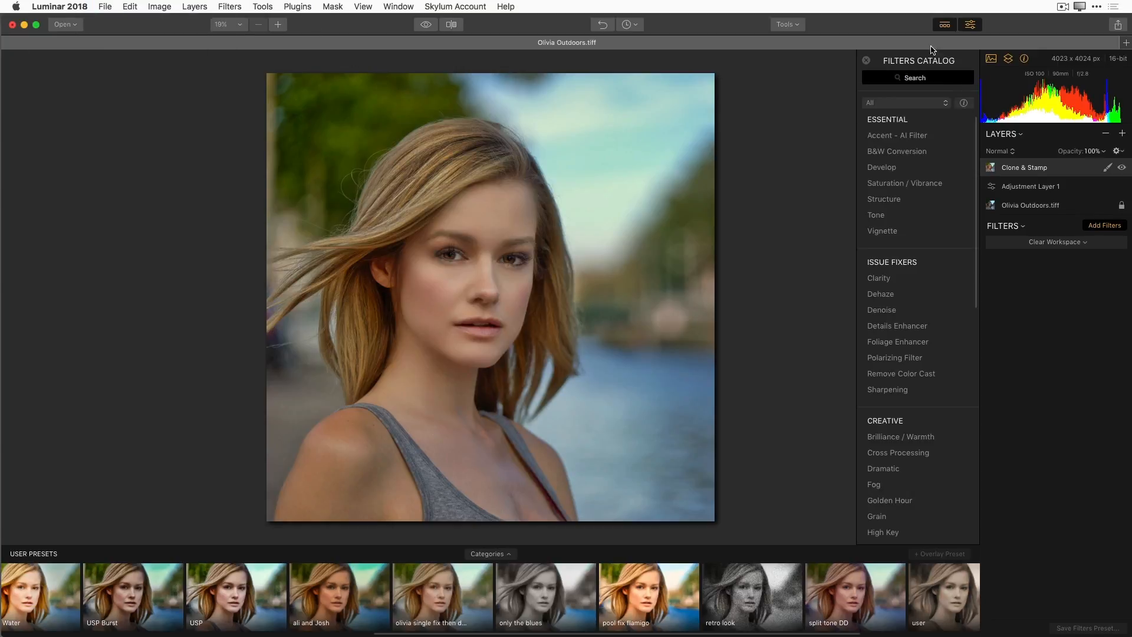
left_click_drag(898, 28, 388, 254)
left_click(769, 35)
left_click_drag(769, 35, 826, 32)
scroll(847, 130, "down", 7)
scroll(865, 383, "up", 8)
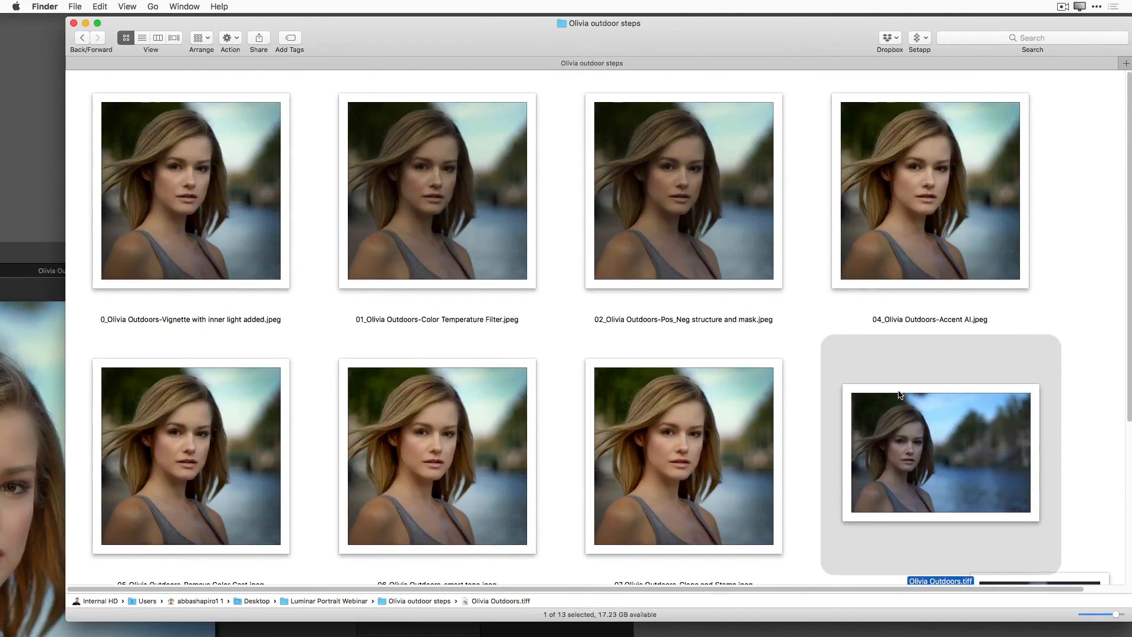
left_click(81, 37)
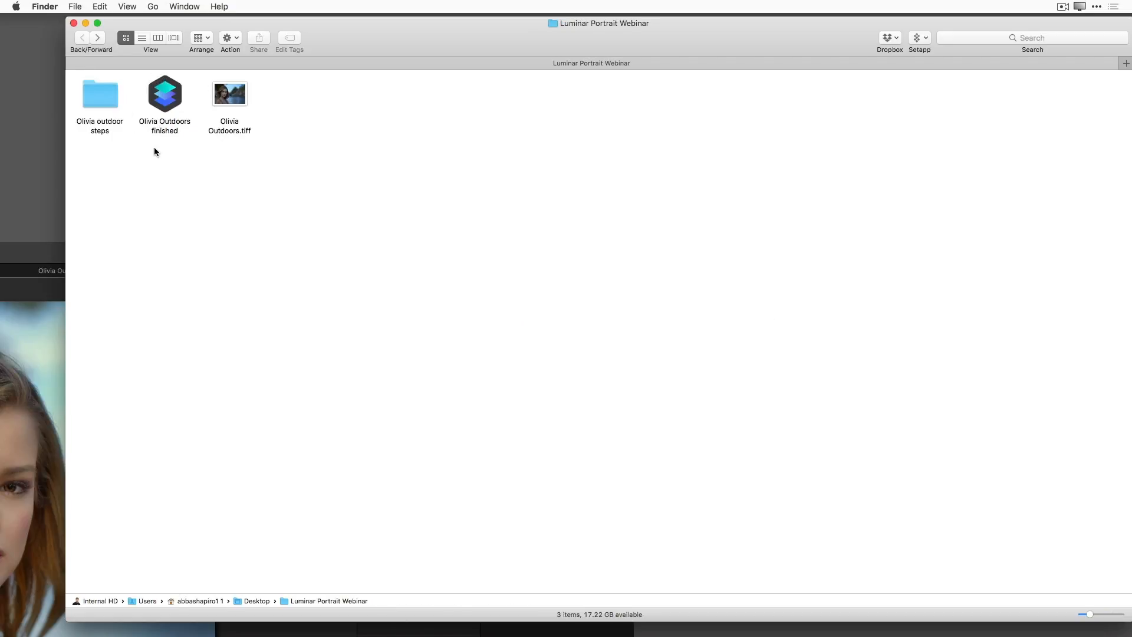
left_click_drag(1089, 614, 1108, 614)
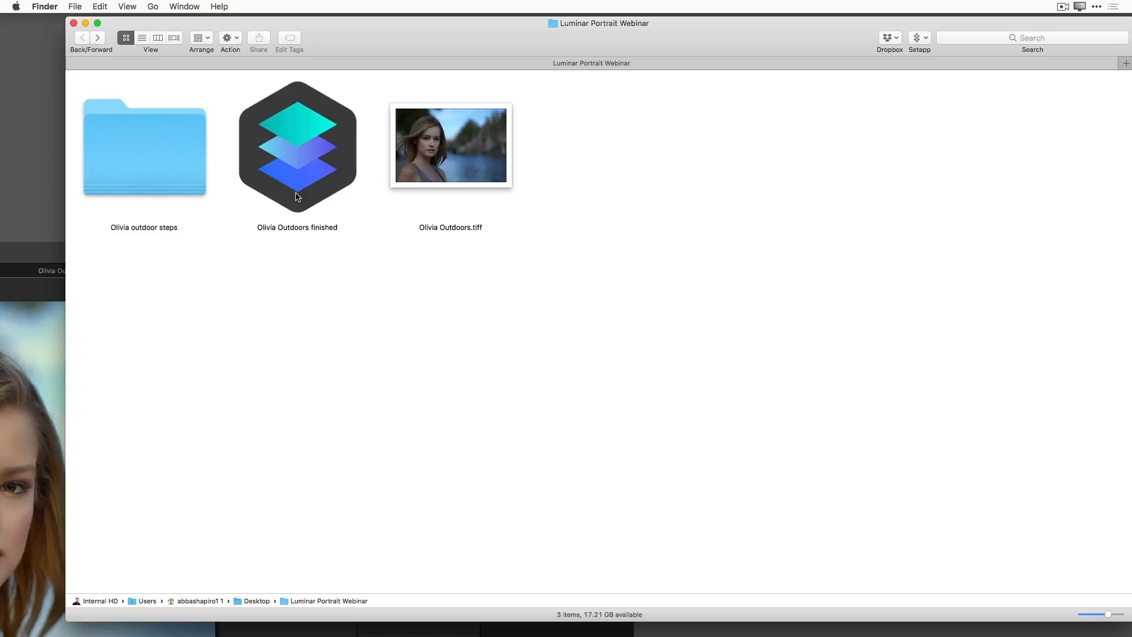
Switch back to Luminar 2018 and review the photo's export and sharing destinations, including the applications it can be opened in.
left_click(33, 272)
left_click_drag(37, 250, 535, 29)
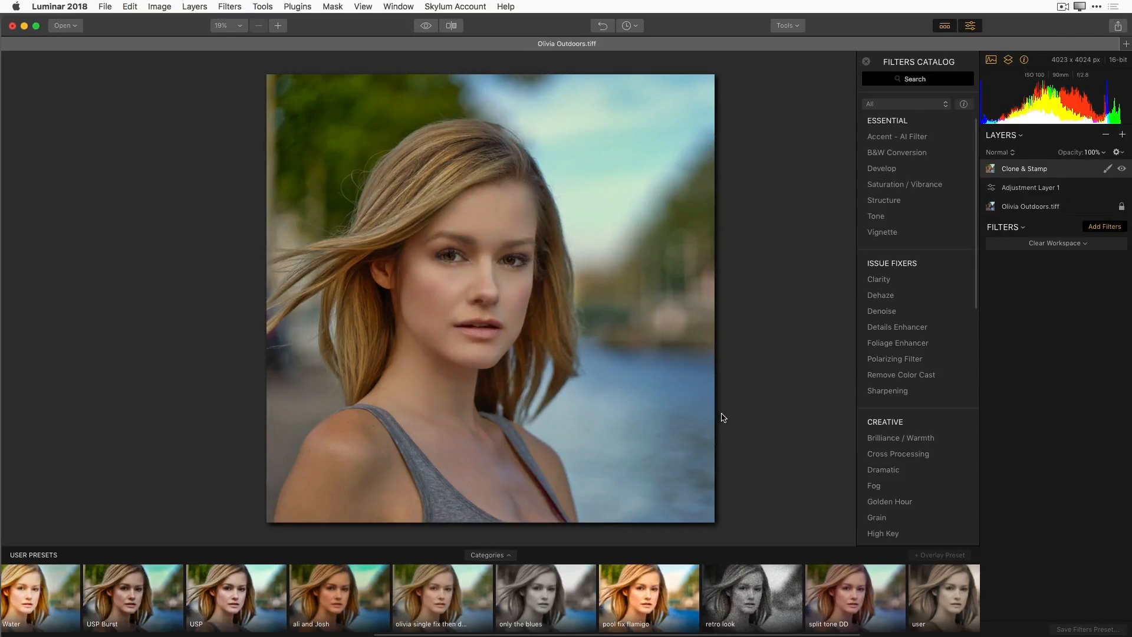
left_click(1117, 26)
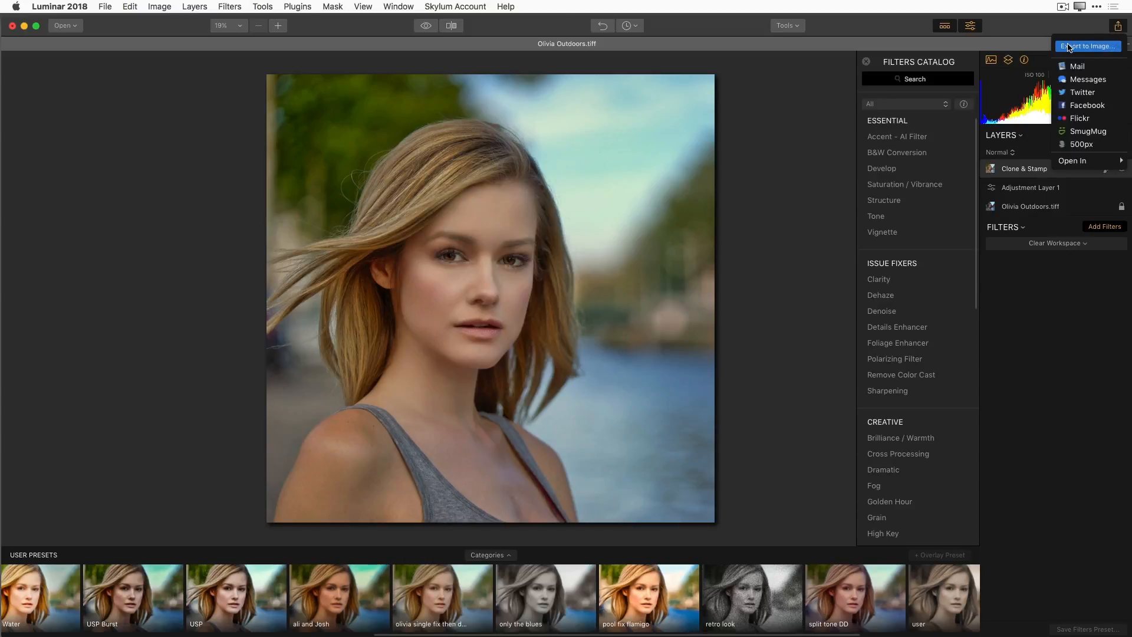
left_click(141, 89)
left_click(106, 7)
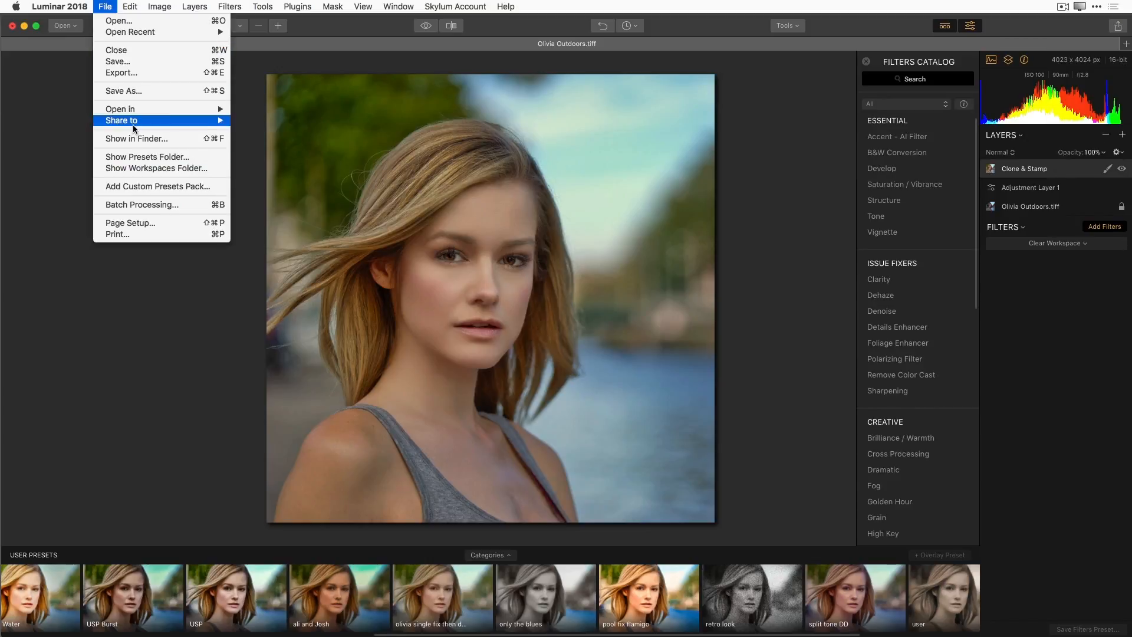
mouse_move(133, 125)
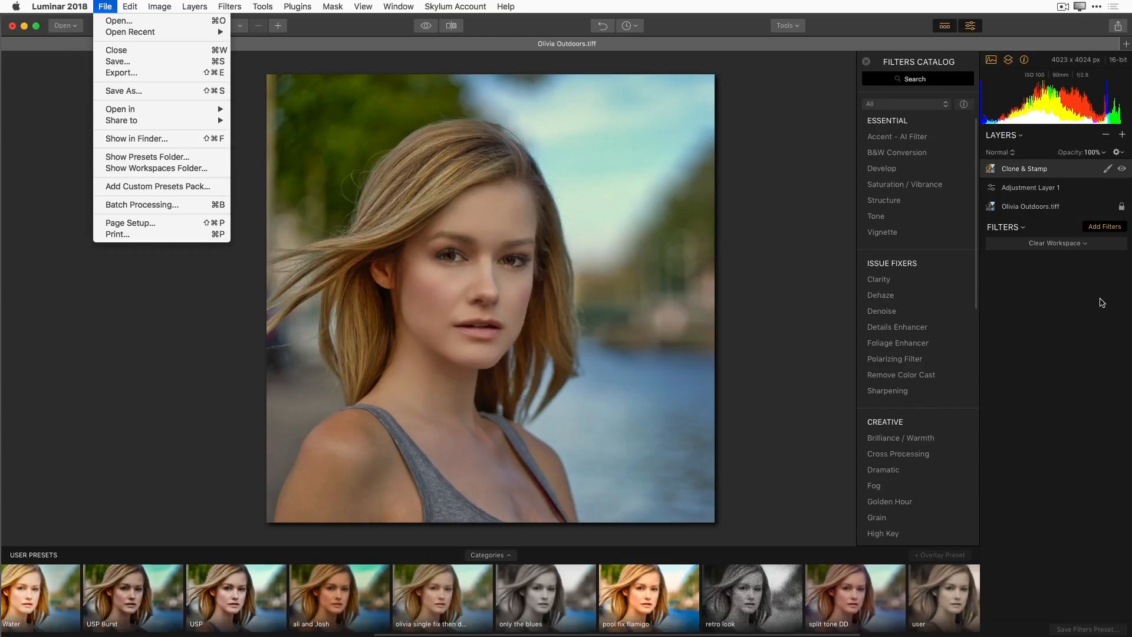
left_click(1073, 312)
left_click(1118, 29)
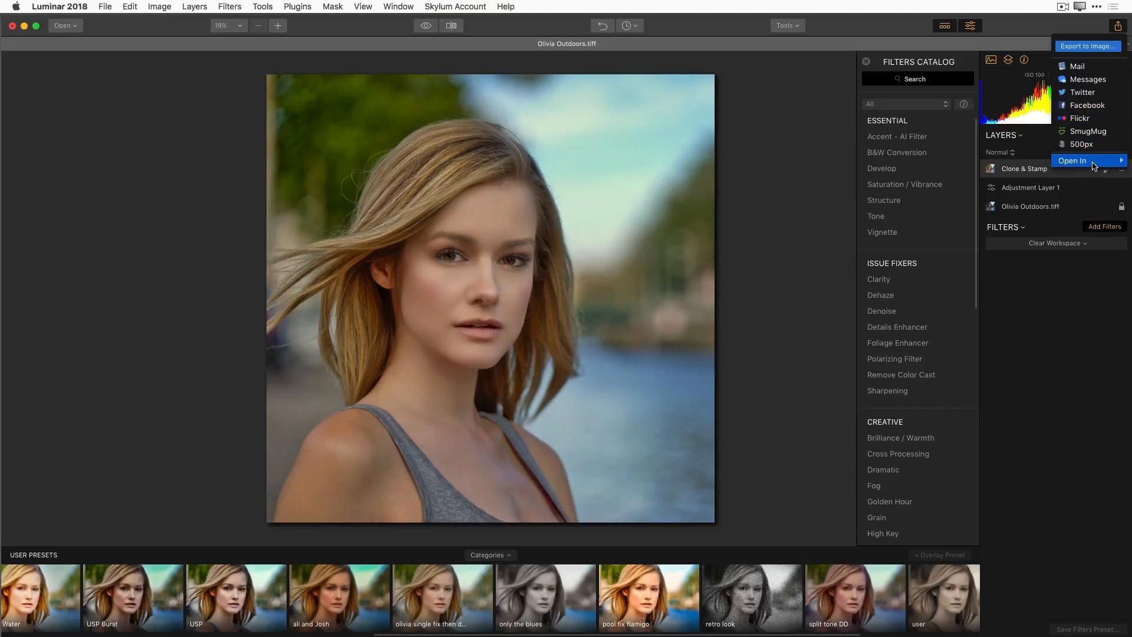
mouse_move(1093, 167)
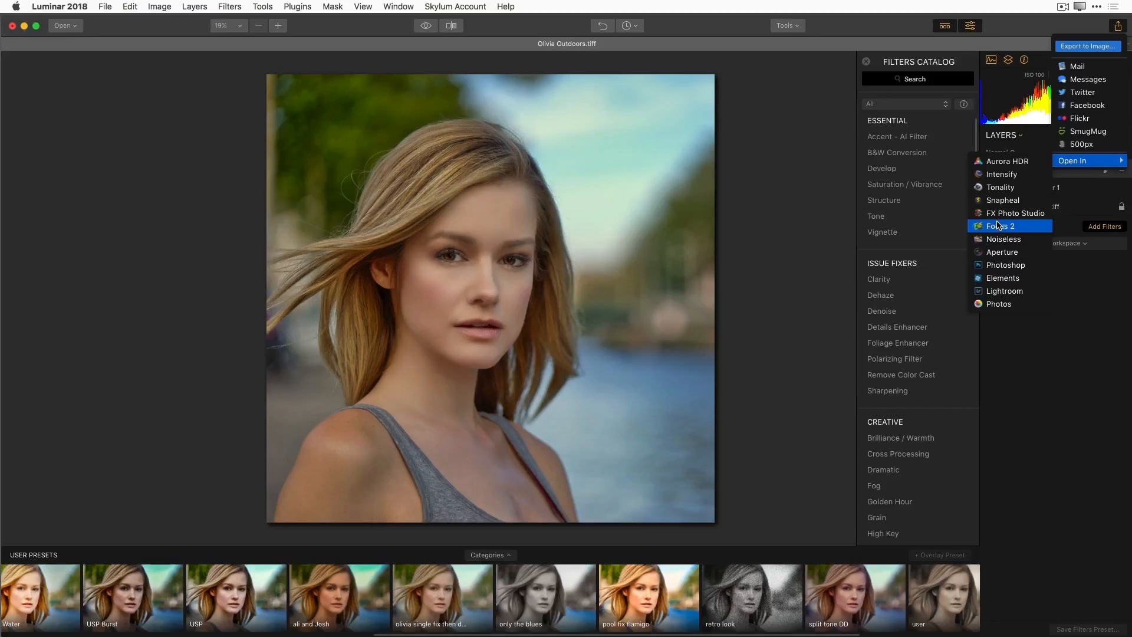
Start exporting Olivia Outdoors to an image file with sharpening set to Low, and check the available resize options.
left_click(1101, 50)
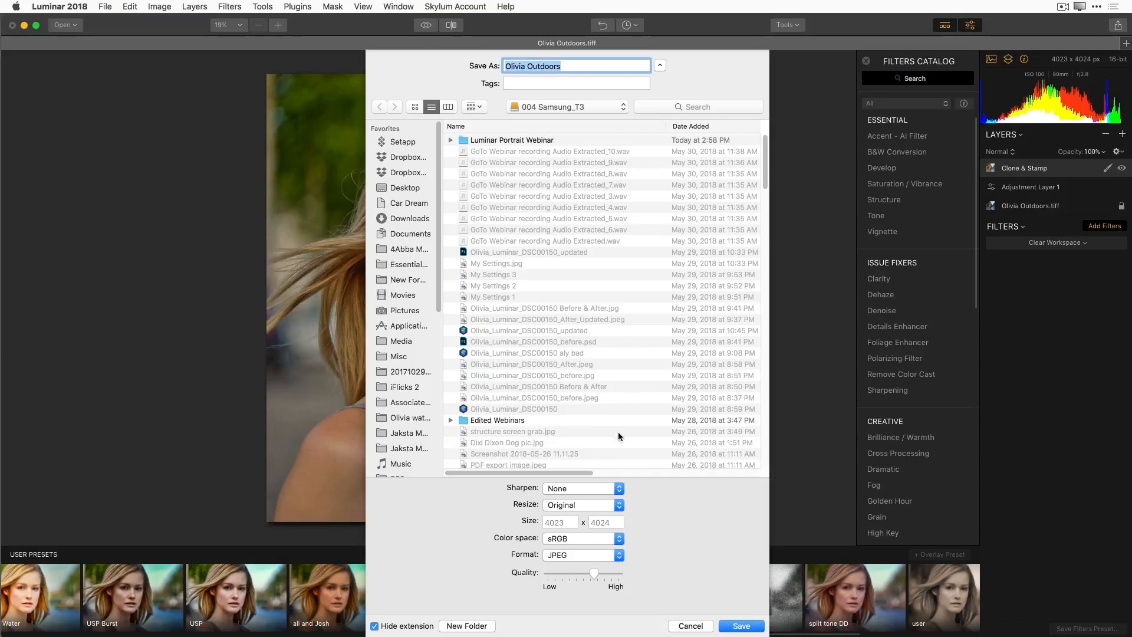
mouse_move(769, 634)
left_click_drag(712, 635, 723, 64)
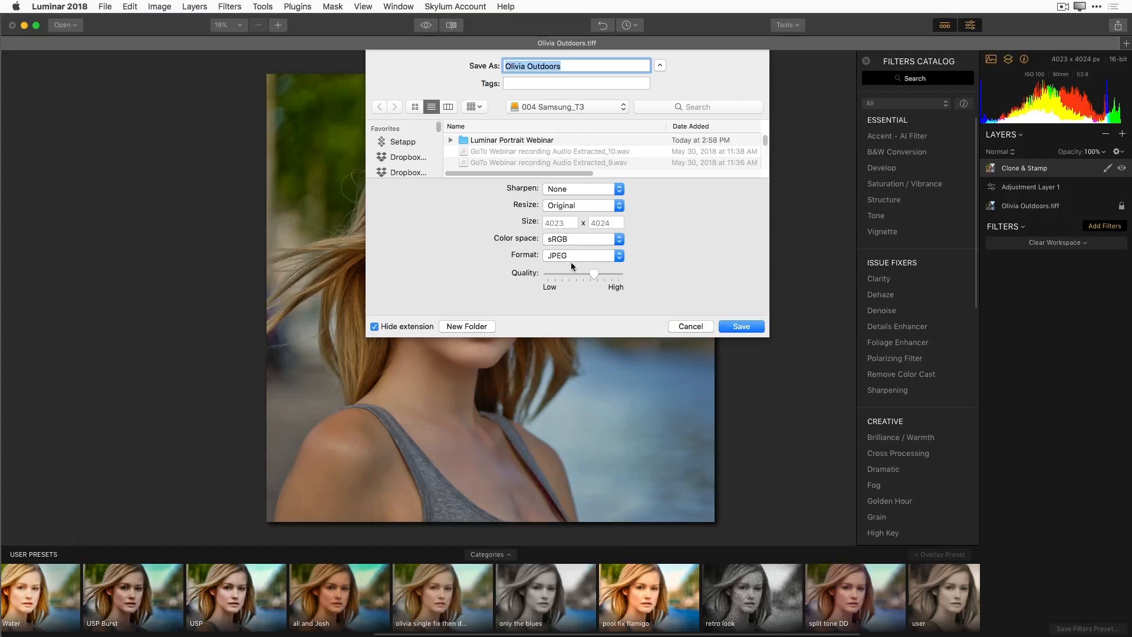
left_click(620, 189)
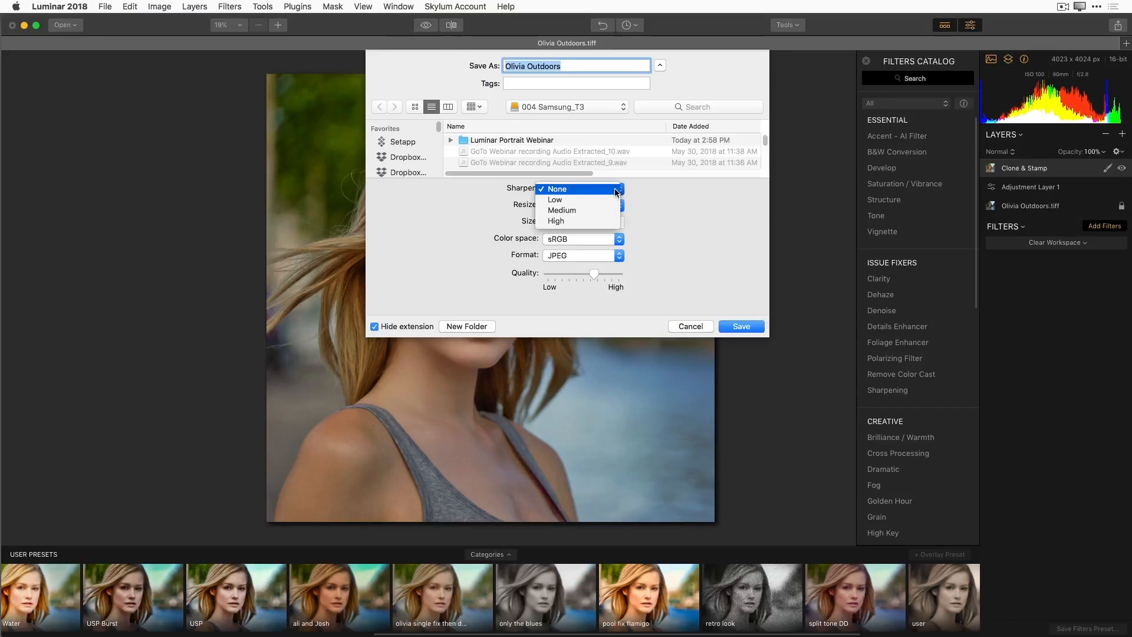
left_click(615, 199)
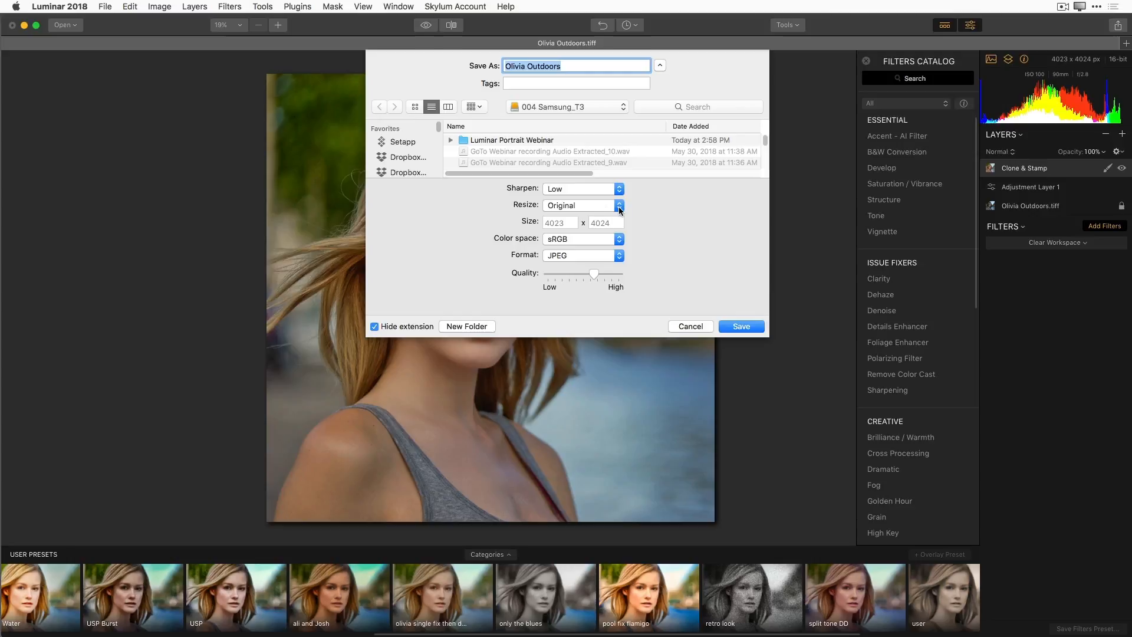
left_click(619, 207)
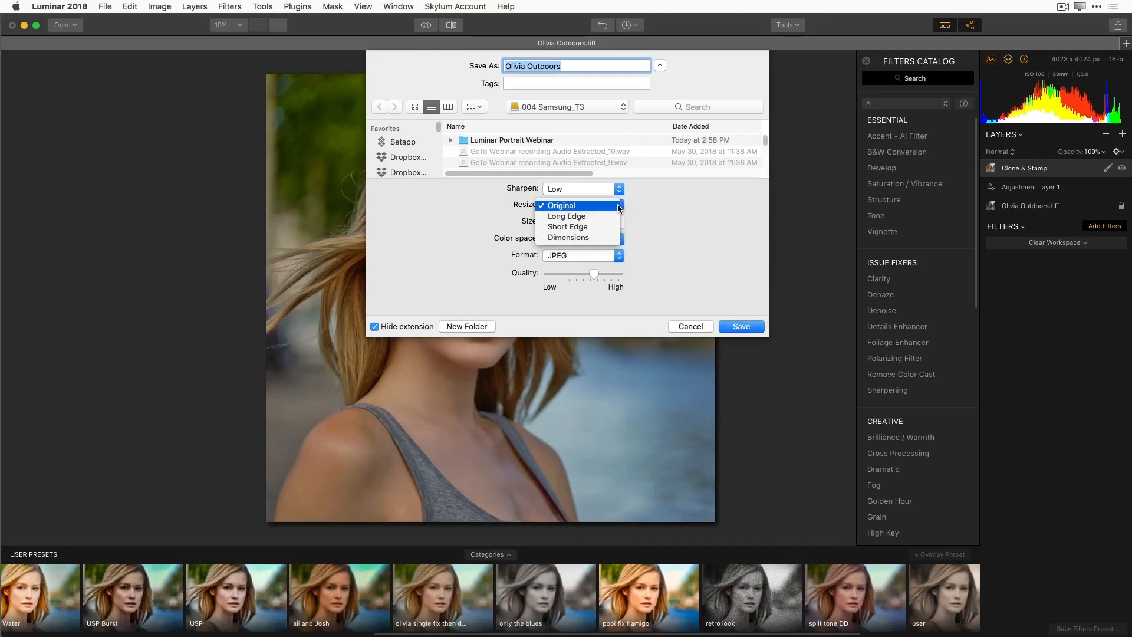
left_click(656, 227)
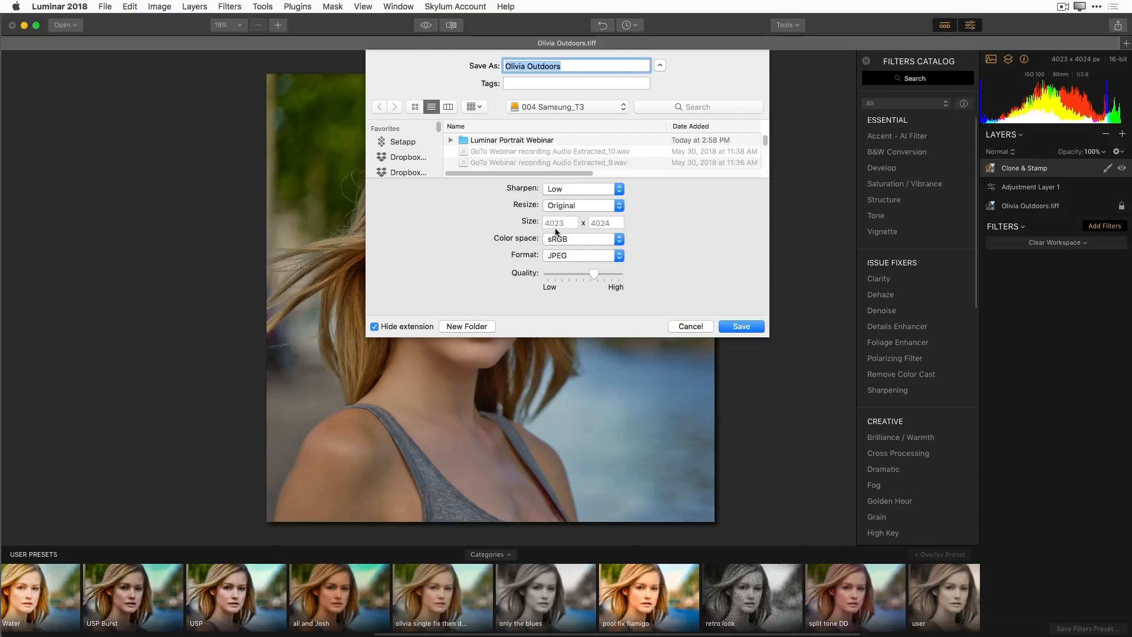
Resize the export by Long Edge to 2000 and keep the color space at sRGB.
left_click(618, 206)
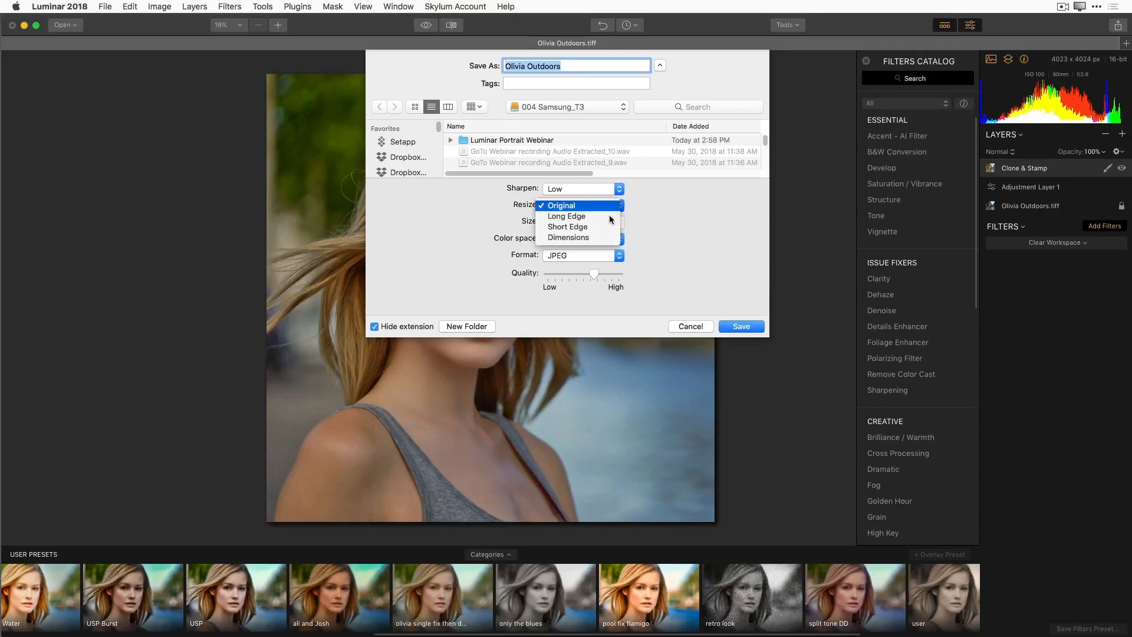
left_click(608, 217)
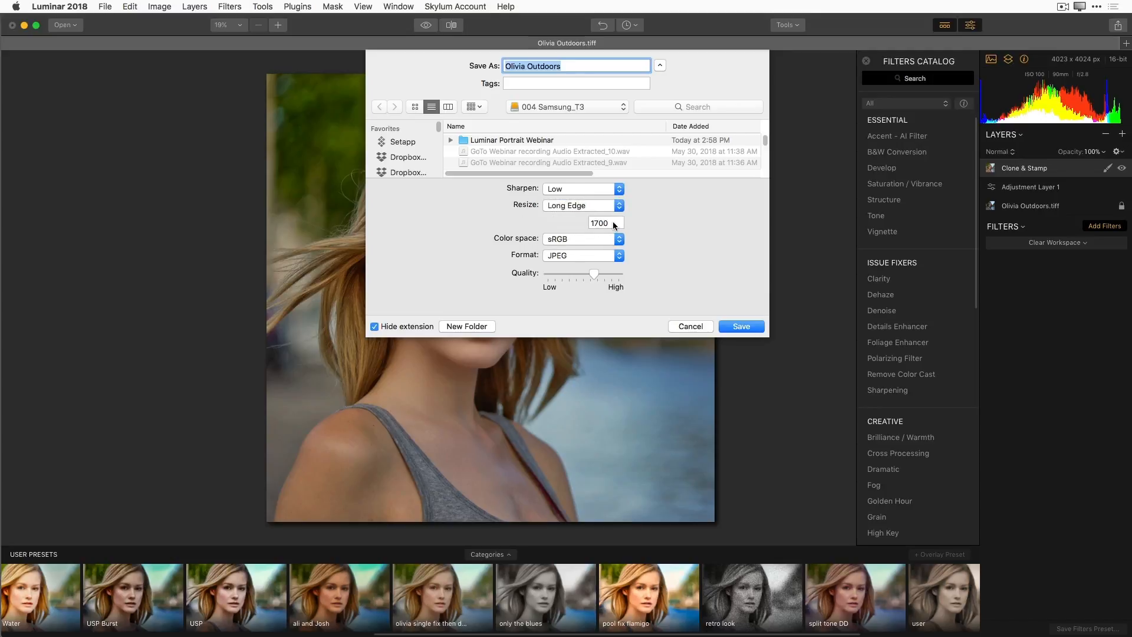
double_click(613, 224)
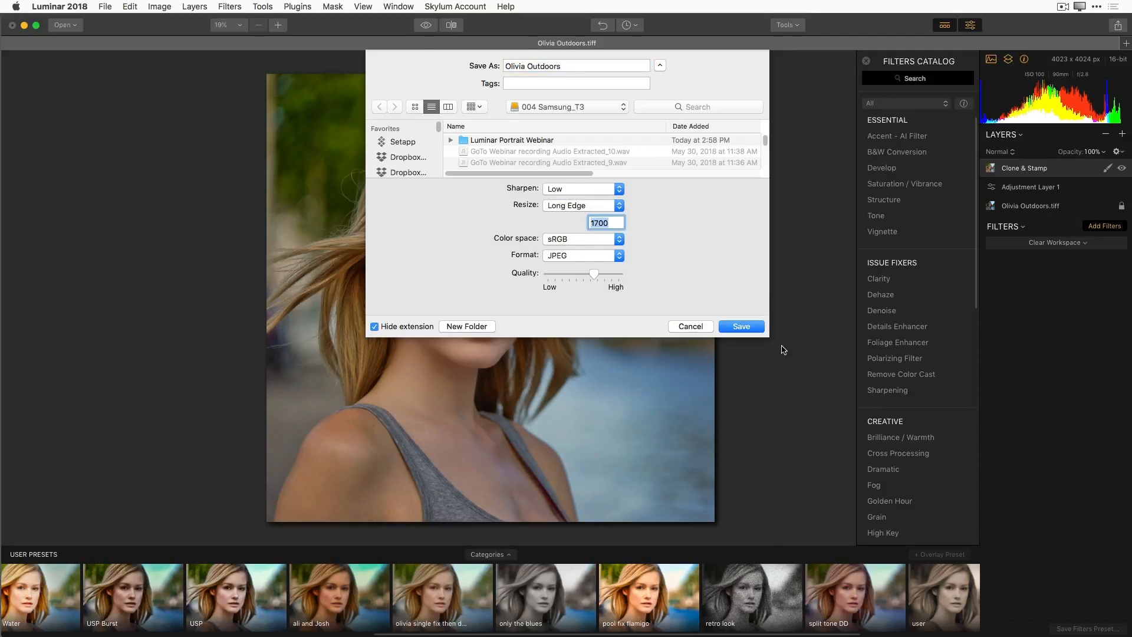
type("2000")
left_click(616, 241)
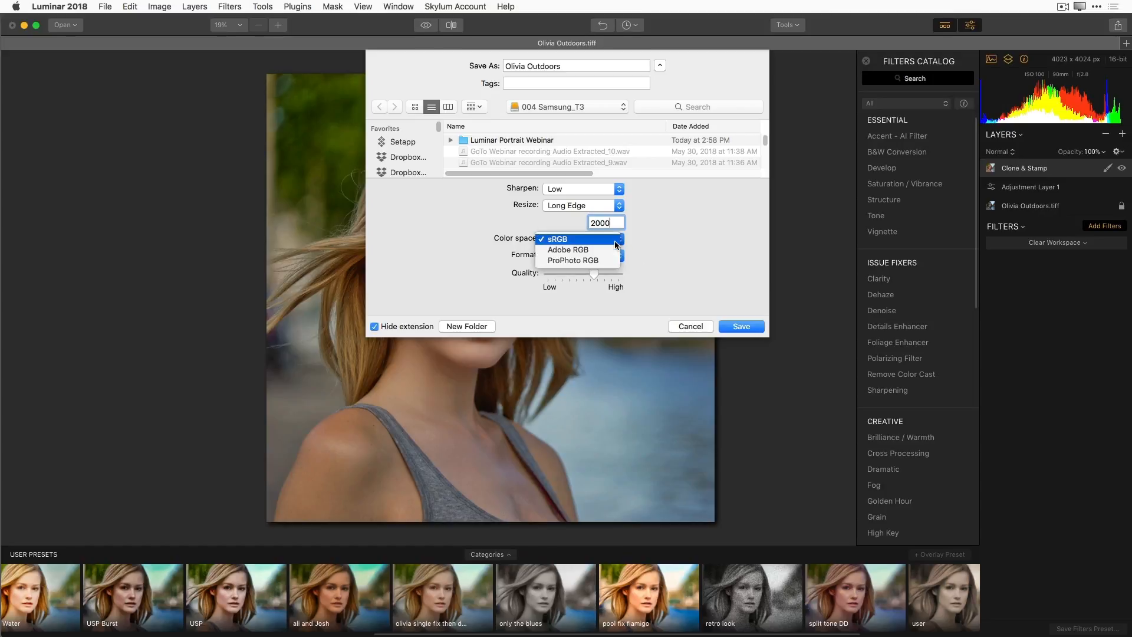
left_click(615, 239)
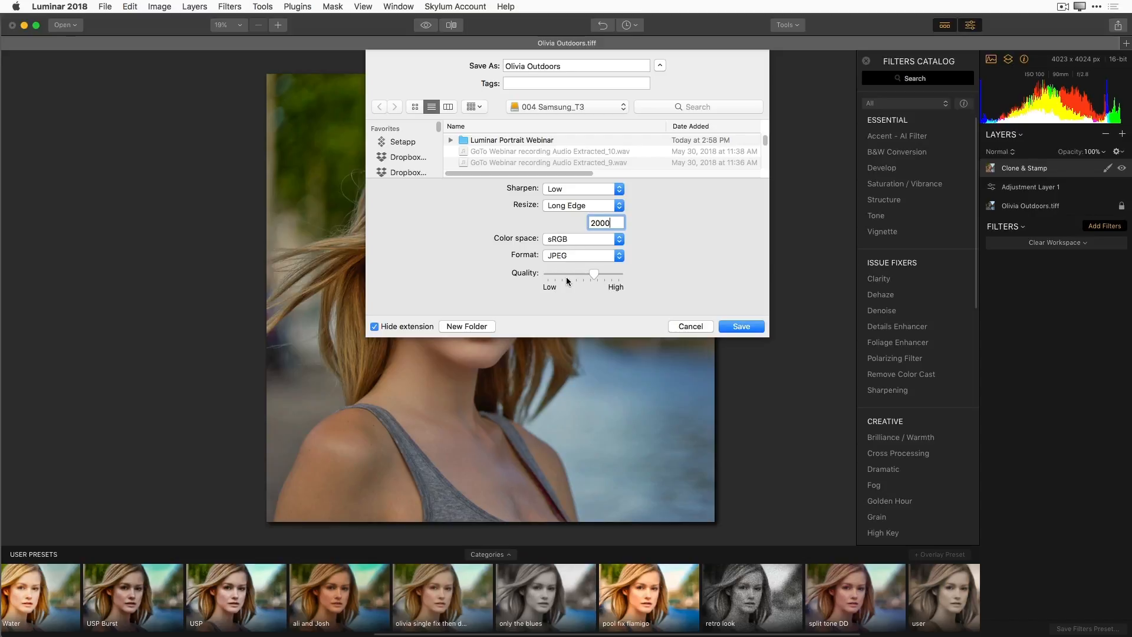
Set the export format to TIFF, keep the depth at 16 bits, and check the other available file formats.
left_click(617, 258)
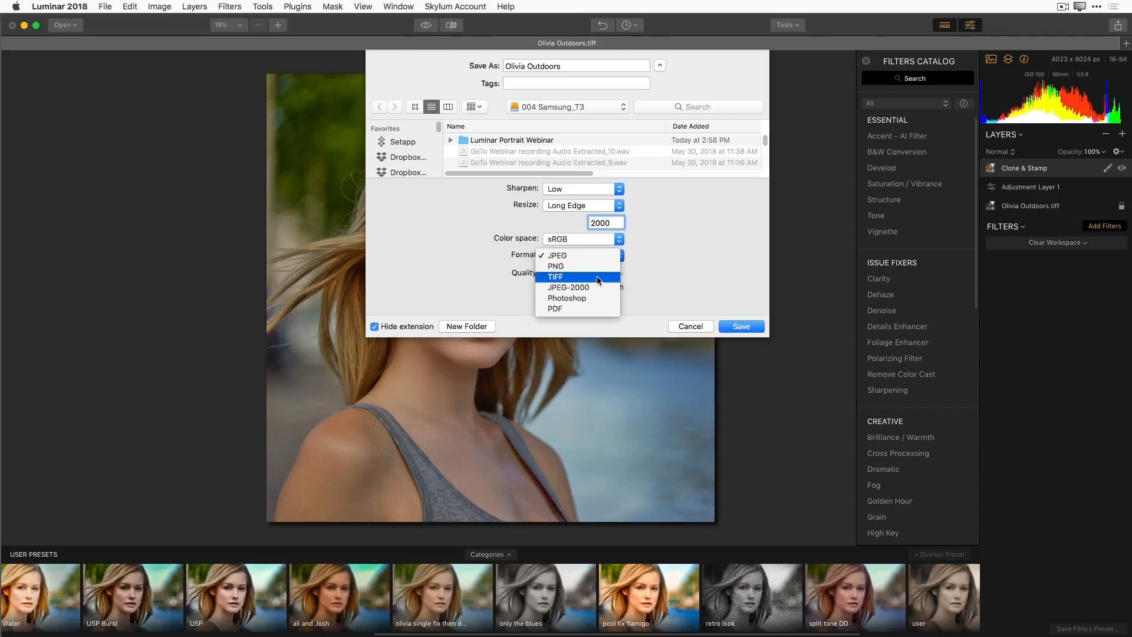
left_click(596, 276)
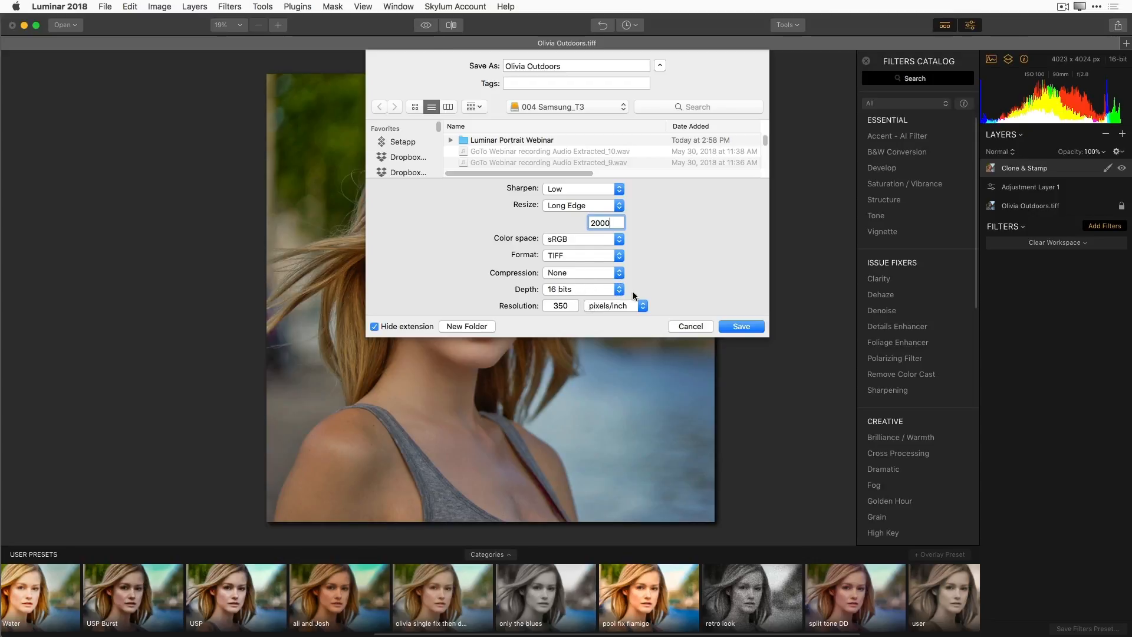
left_click(620, 289)
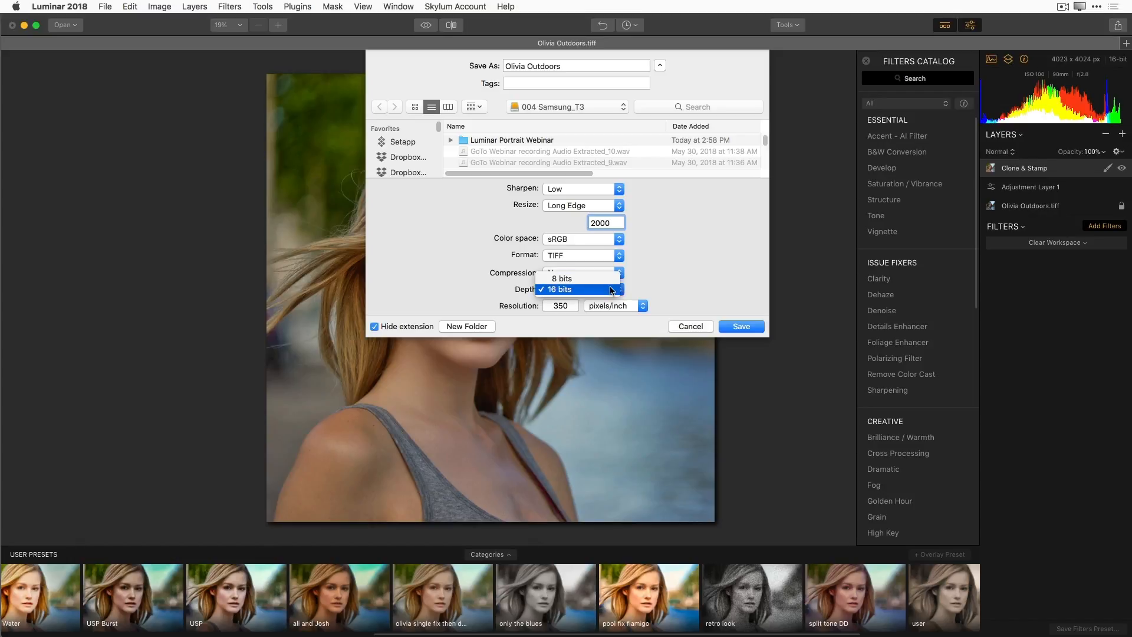
left_click(612, 289)
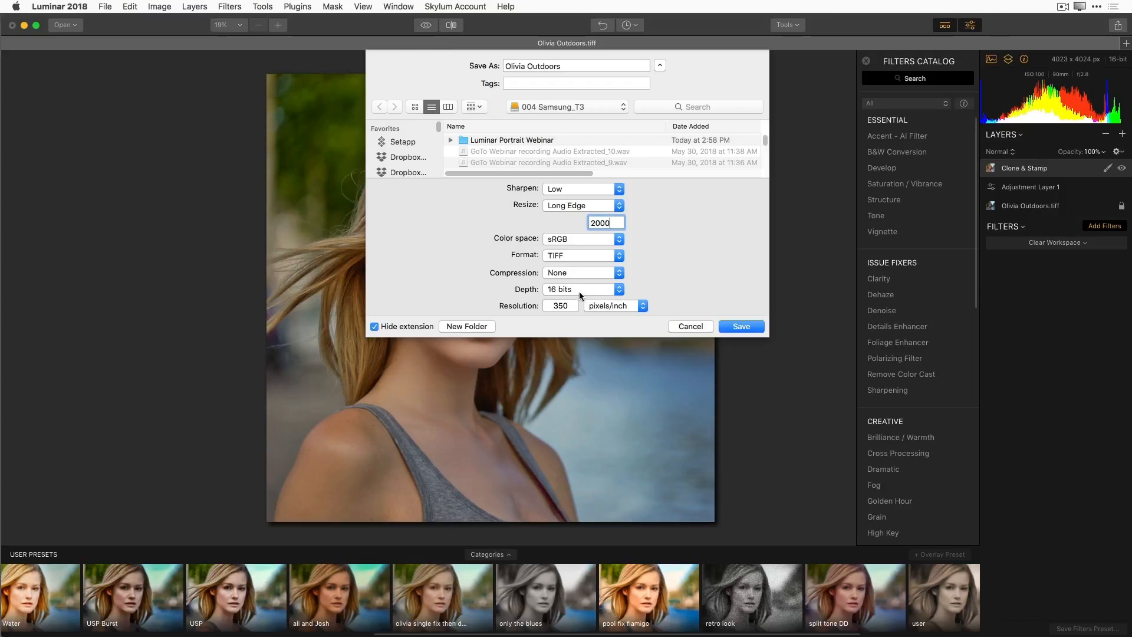
left_click(595, 290)
left_click(691, 277)
left_click(611, 256)
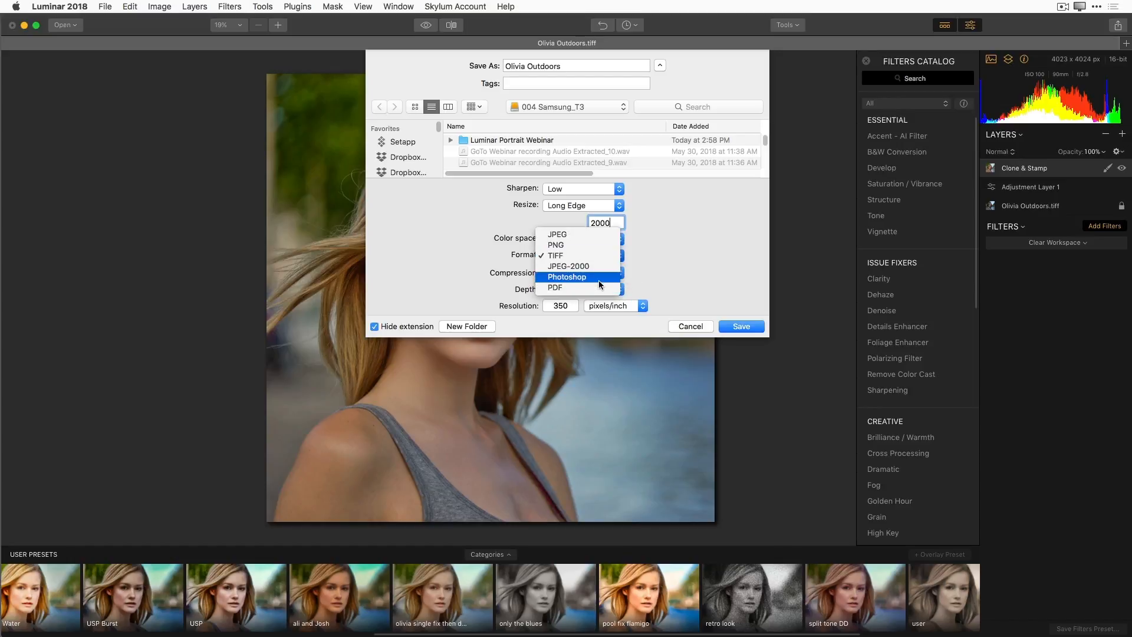
left_click(674, 273)
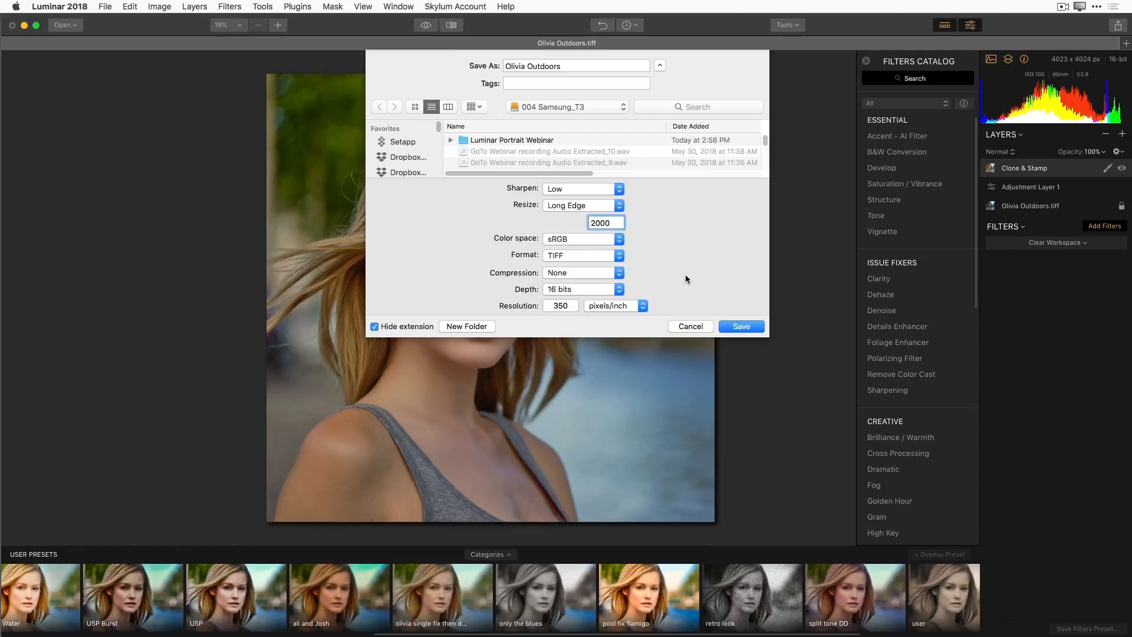
Save the export without replacing the existing Olivia Outdoors.tiff, adding 1 to the file name.
left_click(741, 329)
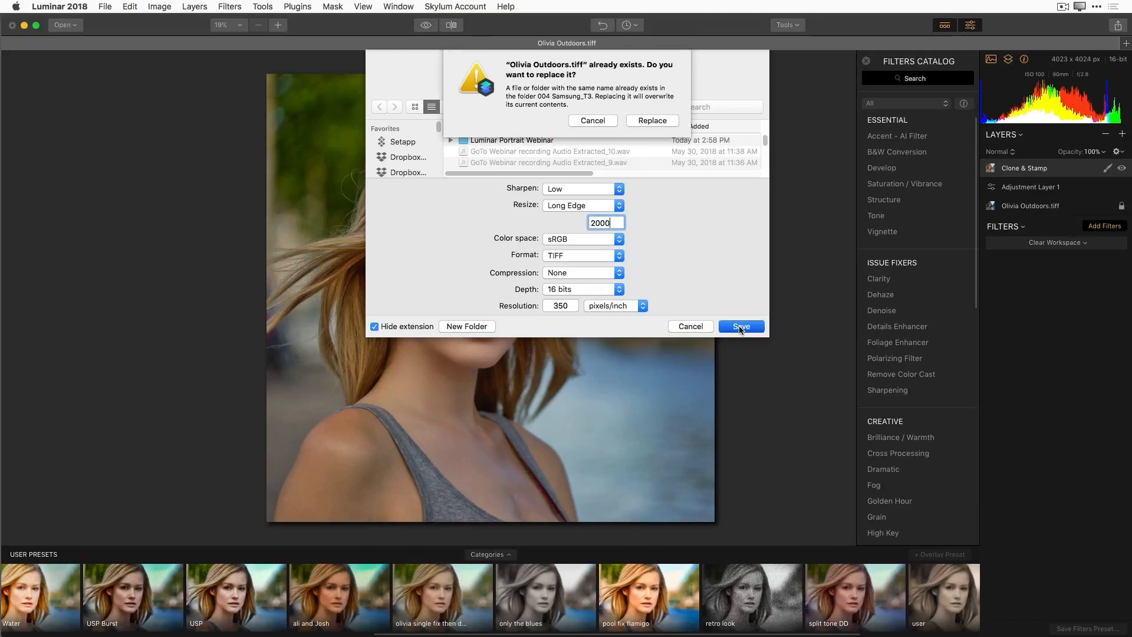
left_click(594, 121)
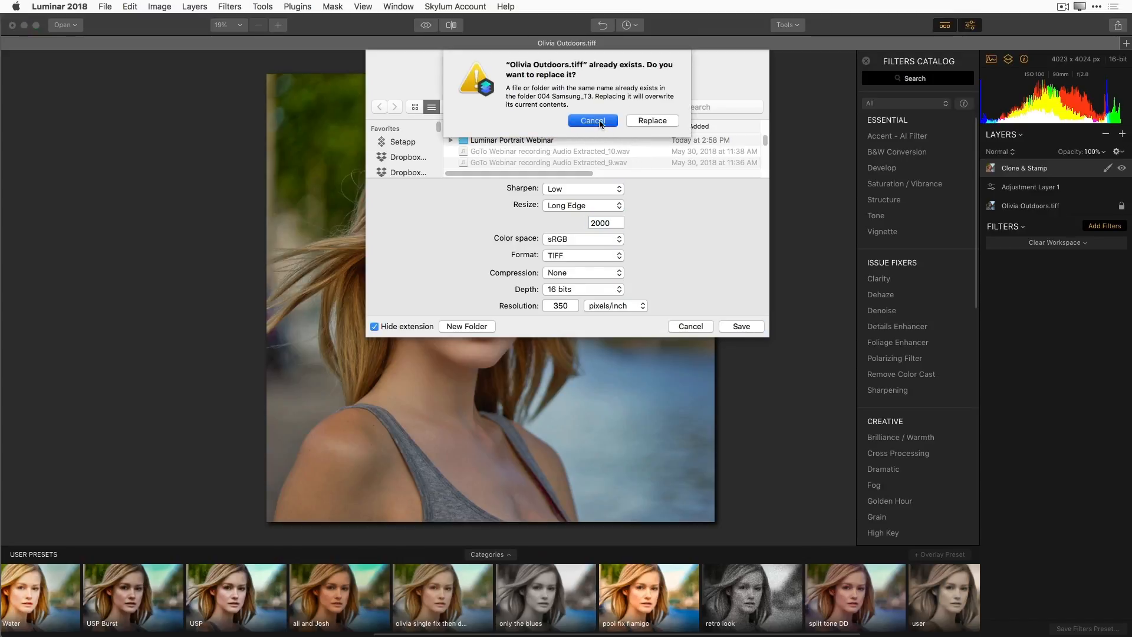
left_click(567, 66)
type("1")
left_click(733, 328)
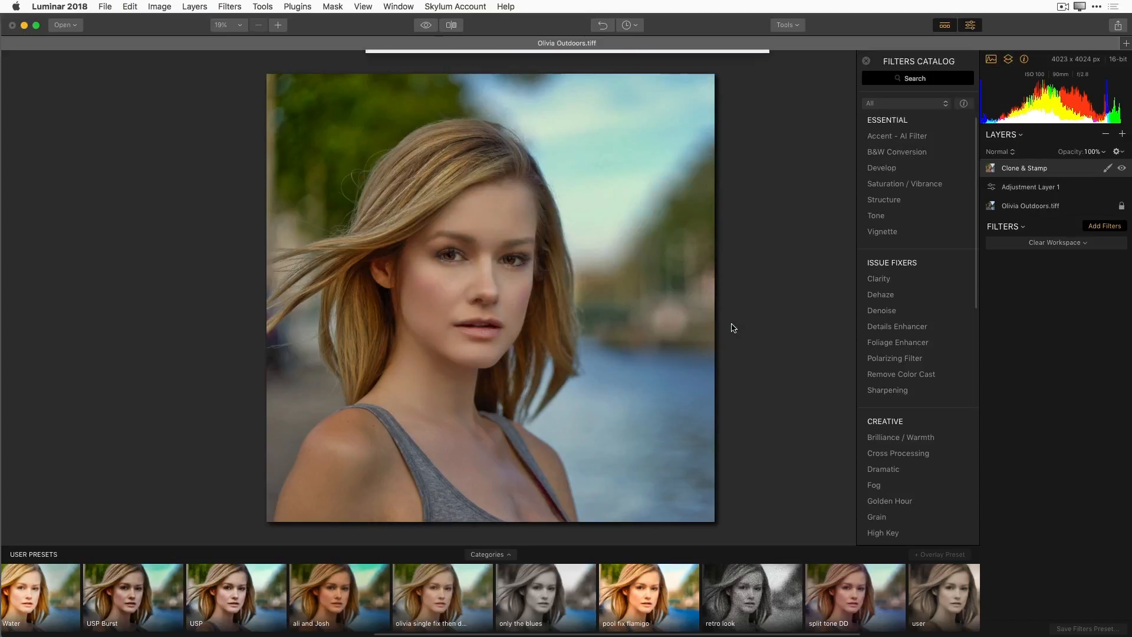
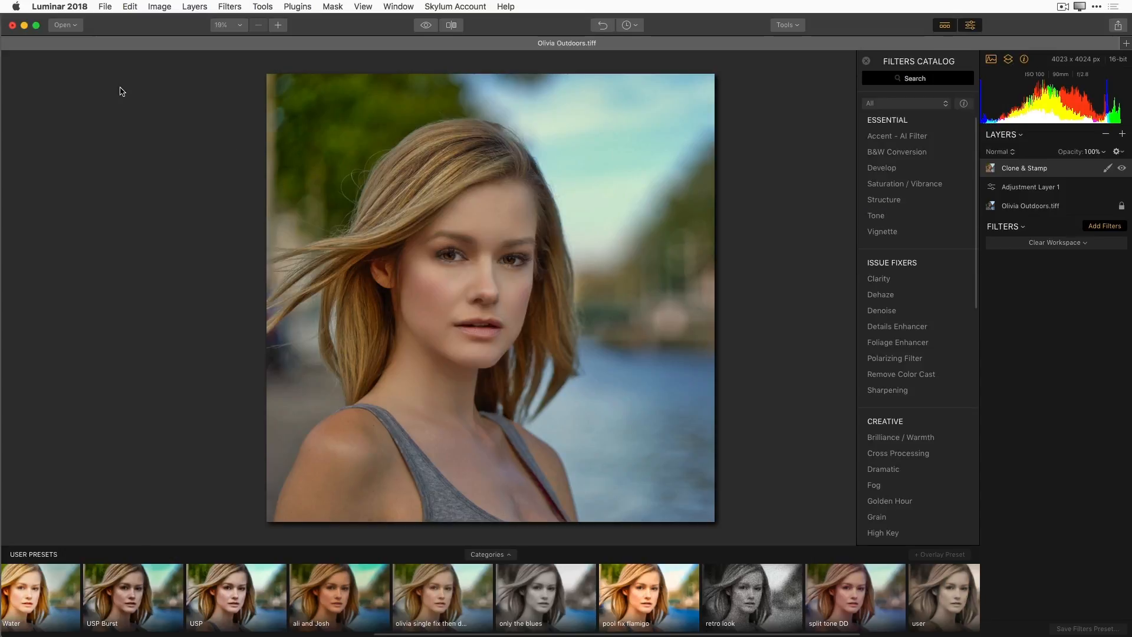
left_click(102, 10)
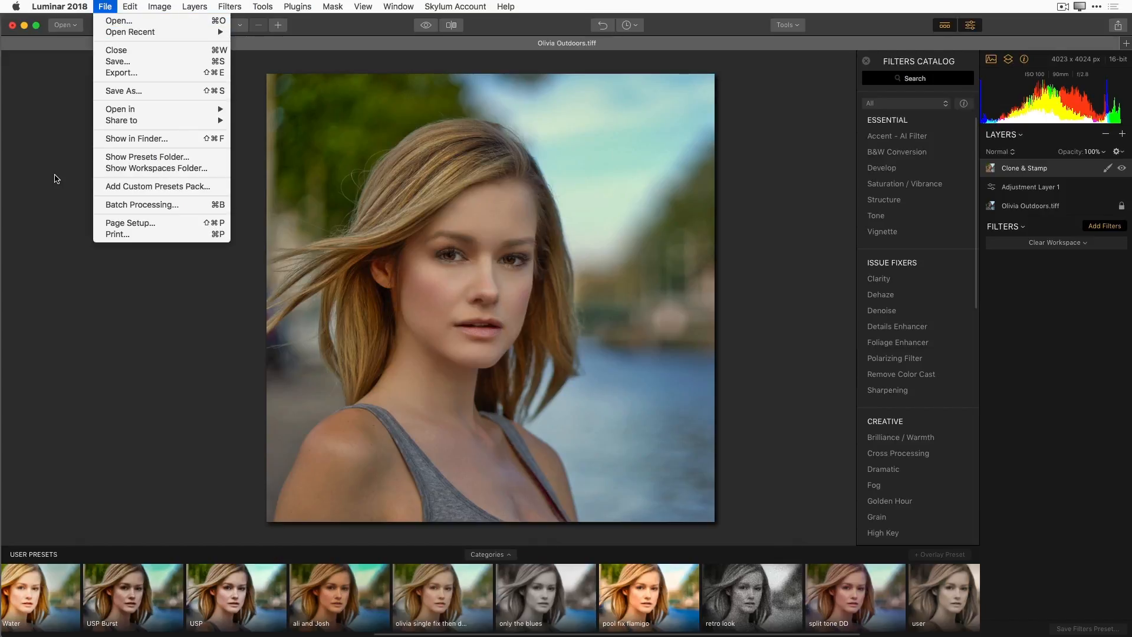
left_click(277, 293)
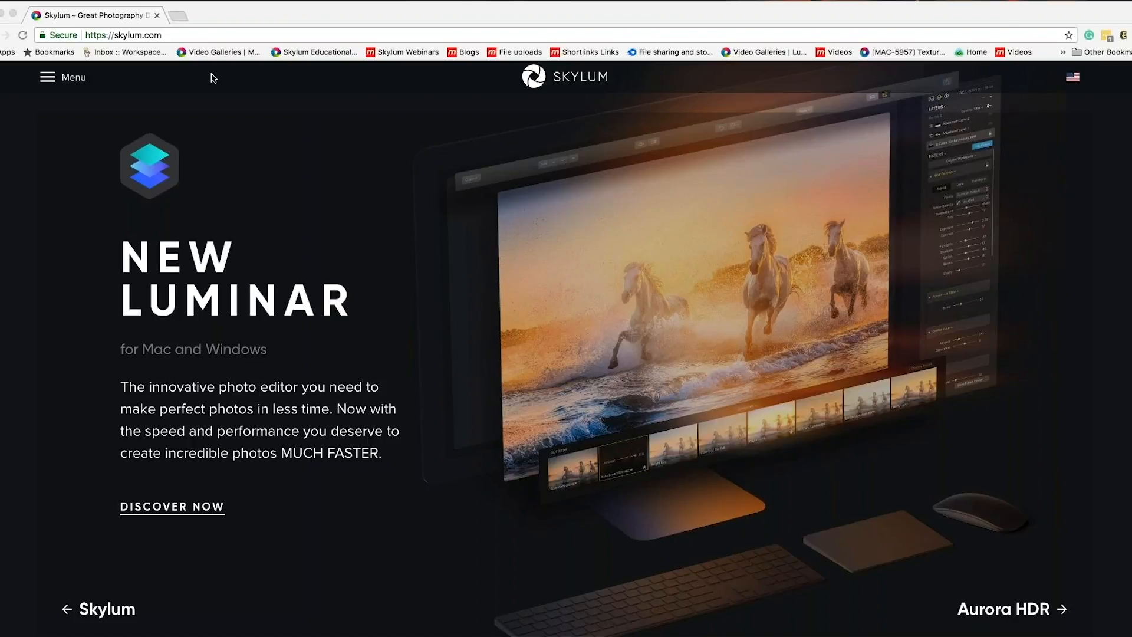
Switch to the Skylum website in Chrome, open the Luminar Marketplace, and browse the available presets.
left_click(51, 78)
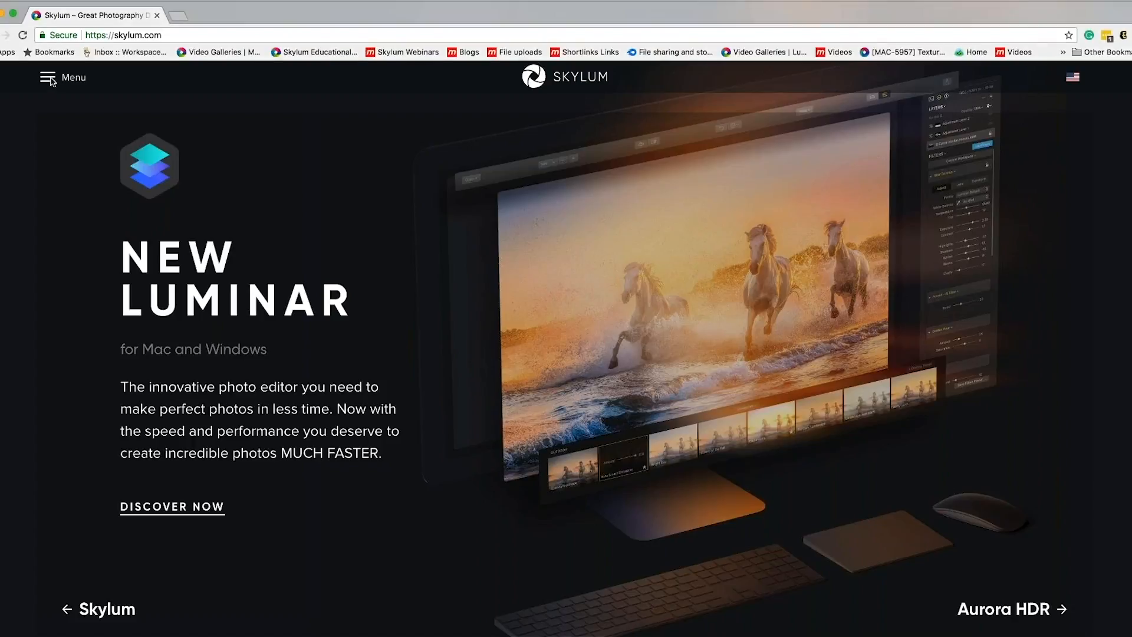
left_click(51, 79)
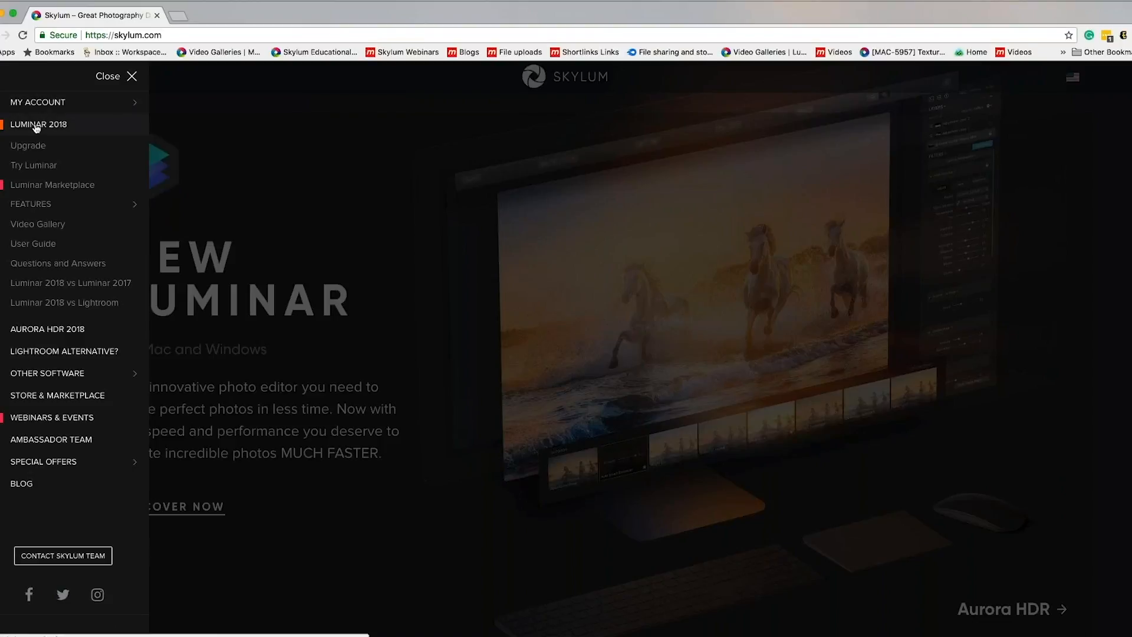
left_click(37, 184)
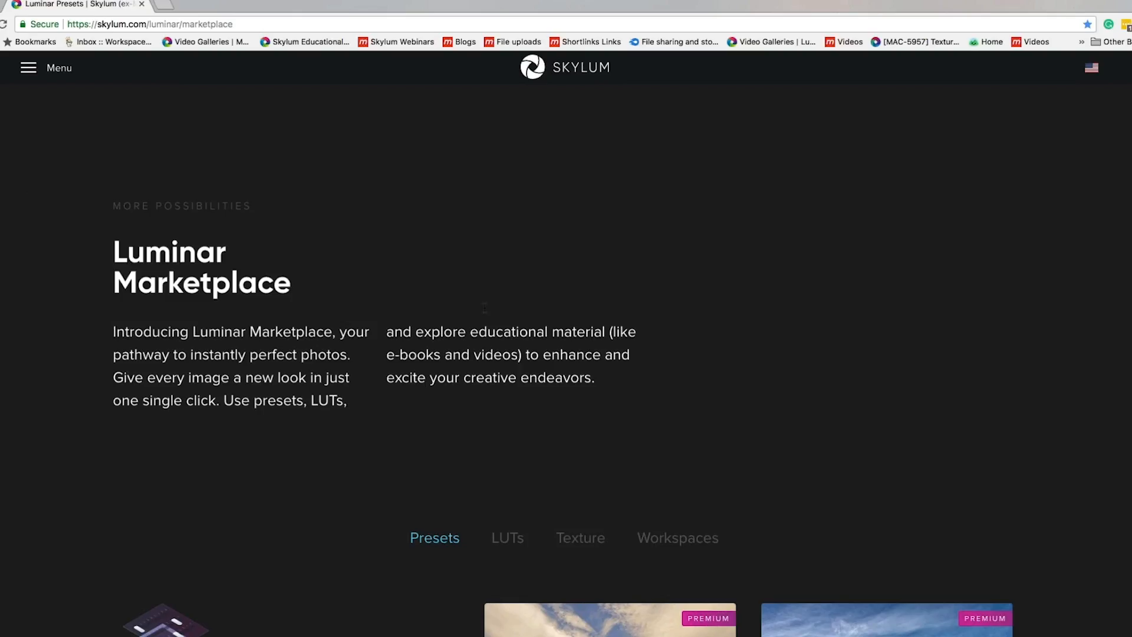
scroll(816, 448, "down", 5)
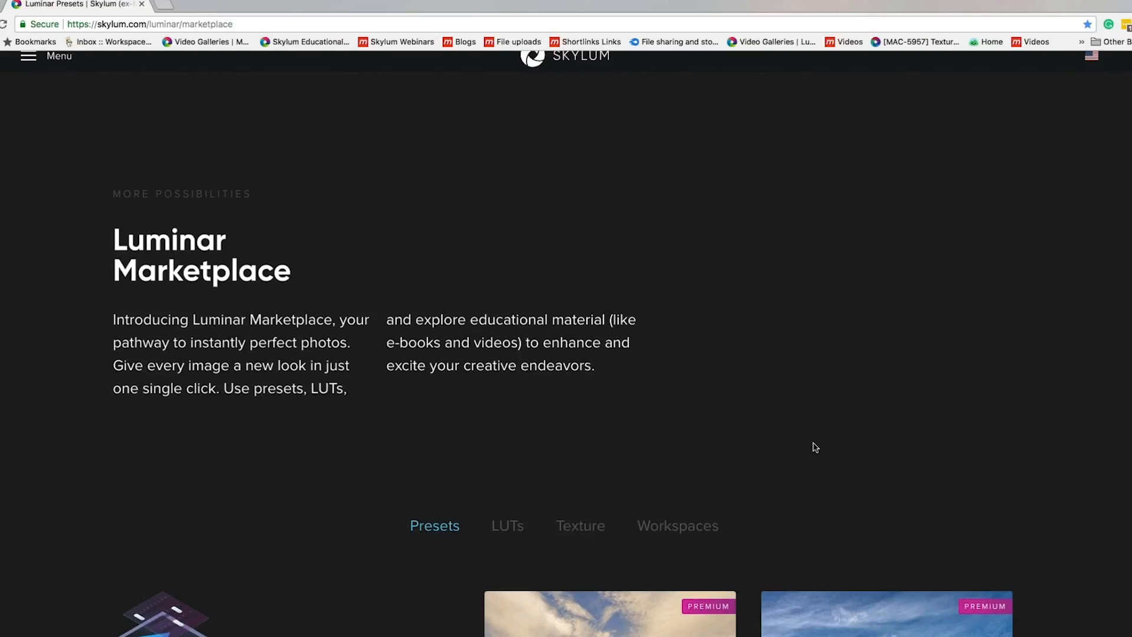
scroll(815, 448, "down", 2)
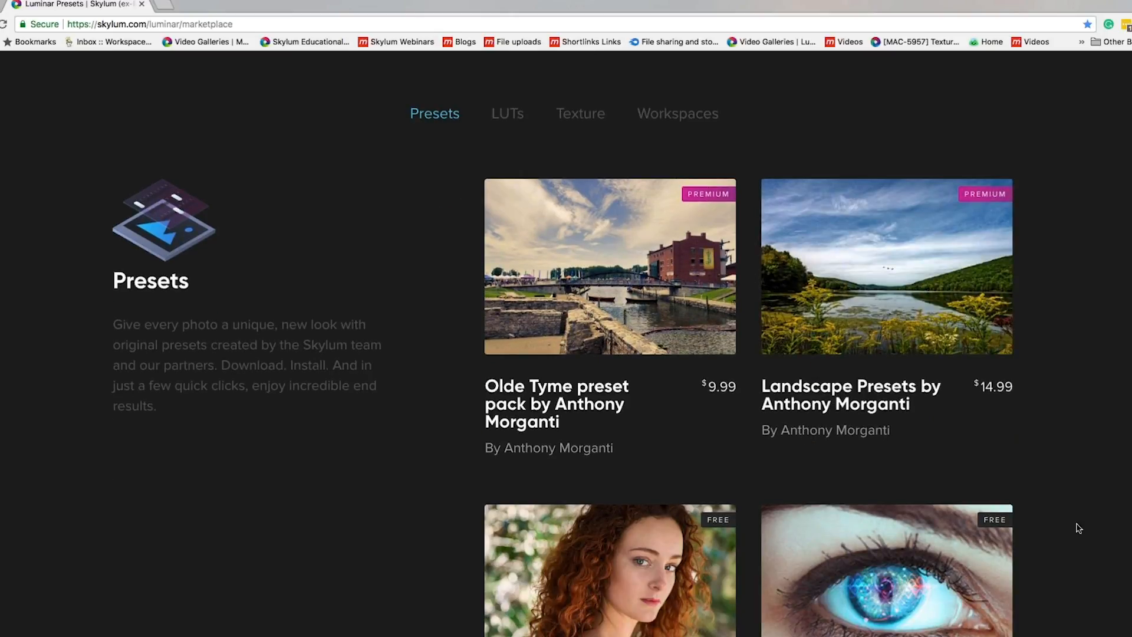
scroll(1079, 528, "down", 1)
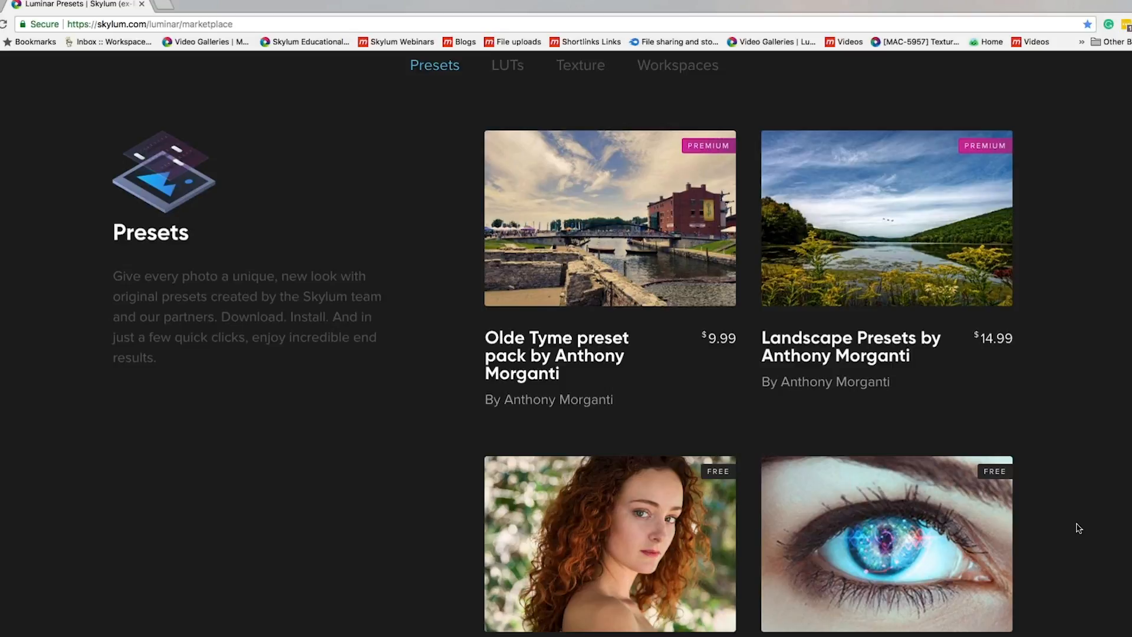
scroll(1079, 528, "down", 3)
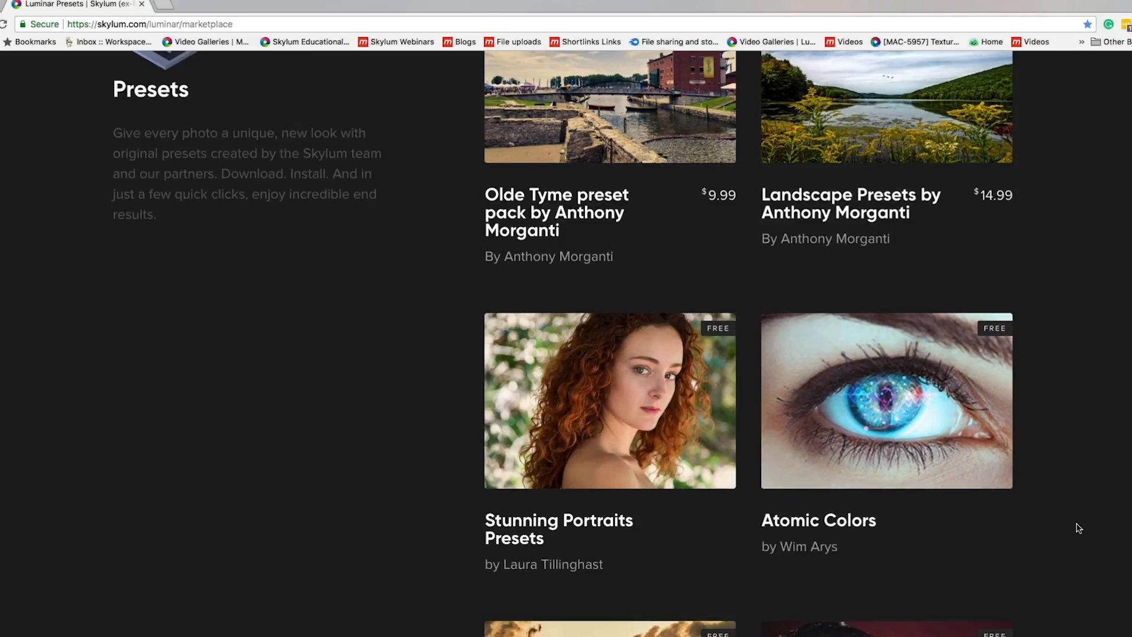
scroll(1079, 528, "down", 5)
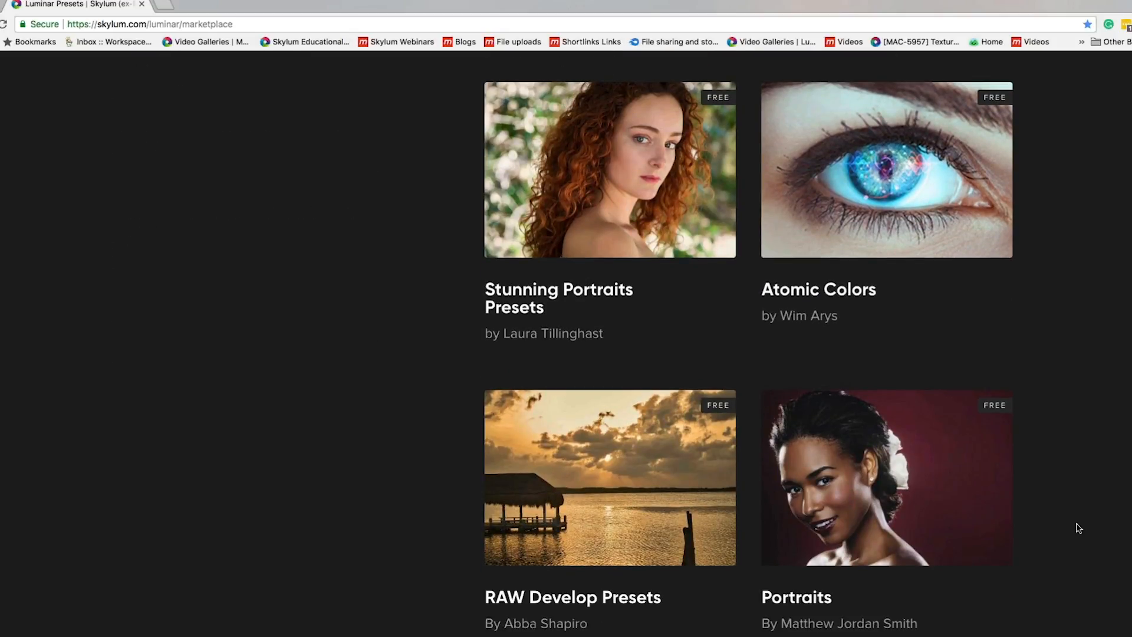
scroll(1052, 398, "up", 1)
scroll(1052, 399, "up", 12)
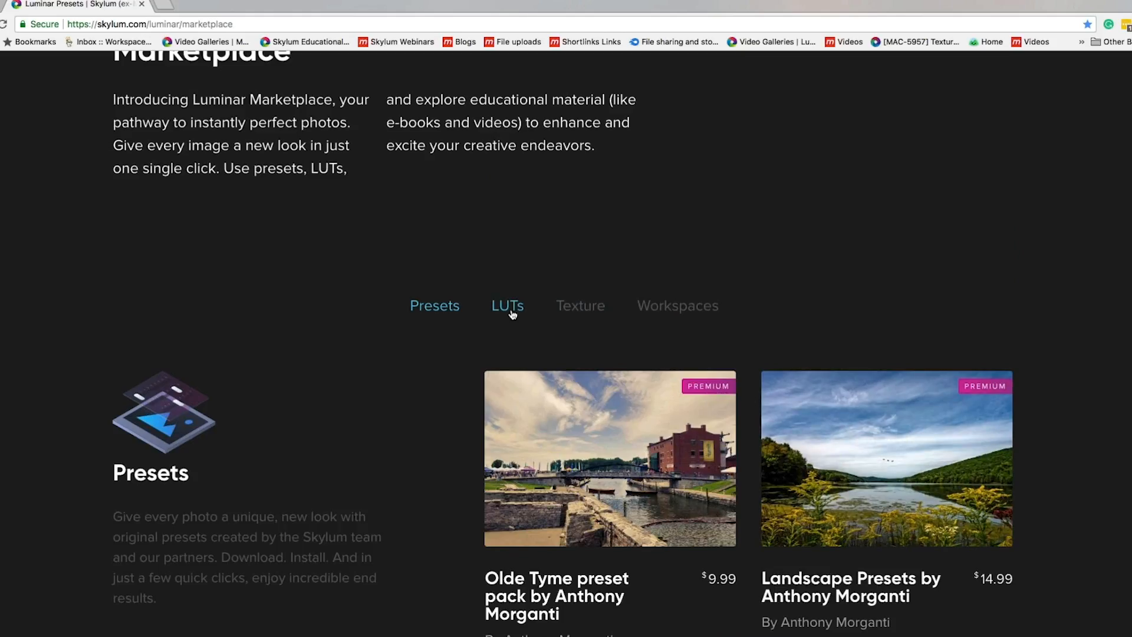
View the LUTs, Texture, and Workspaces categories of the Luminar Marketplace.
left_click(512, 314)
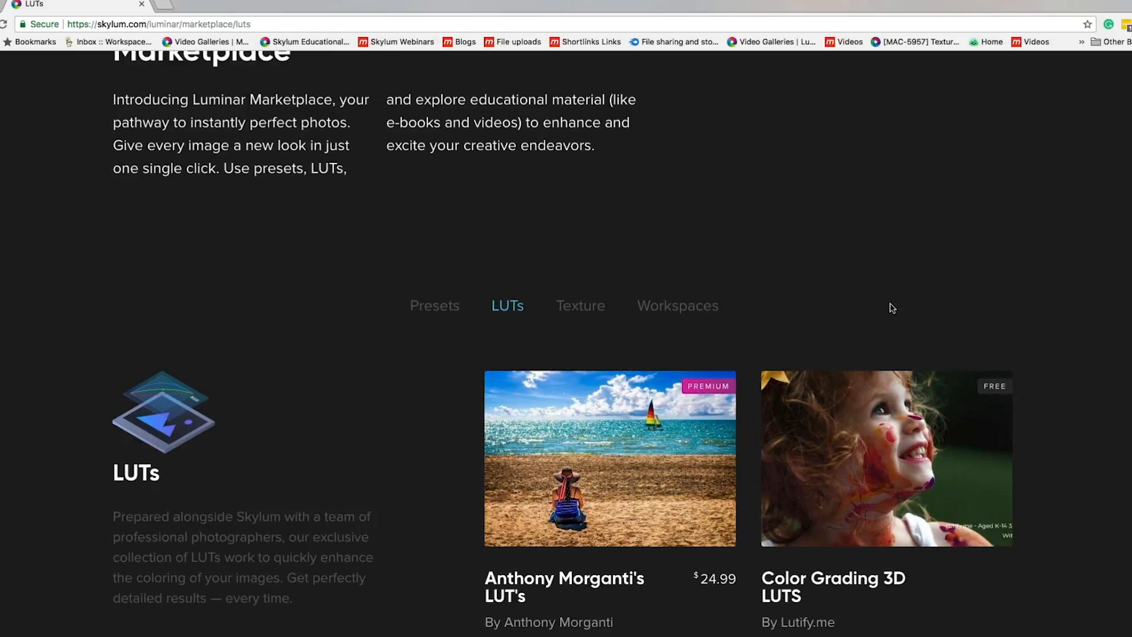
left_click(581, 308)
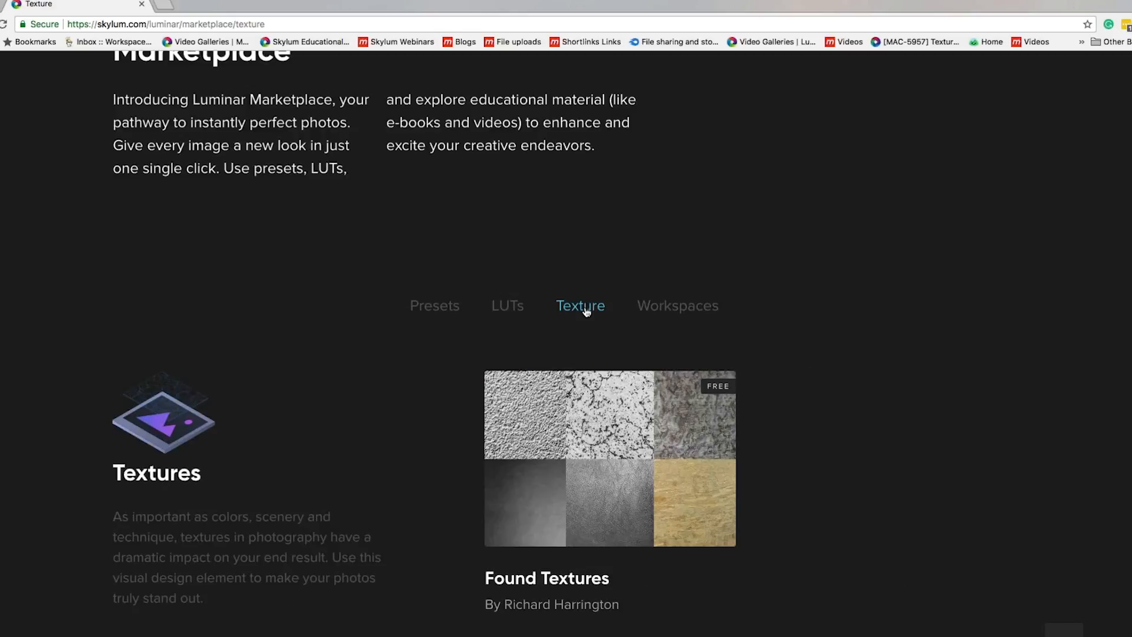
left_click(674, 309)
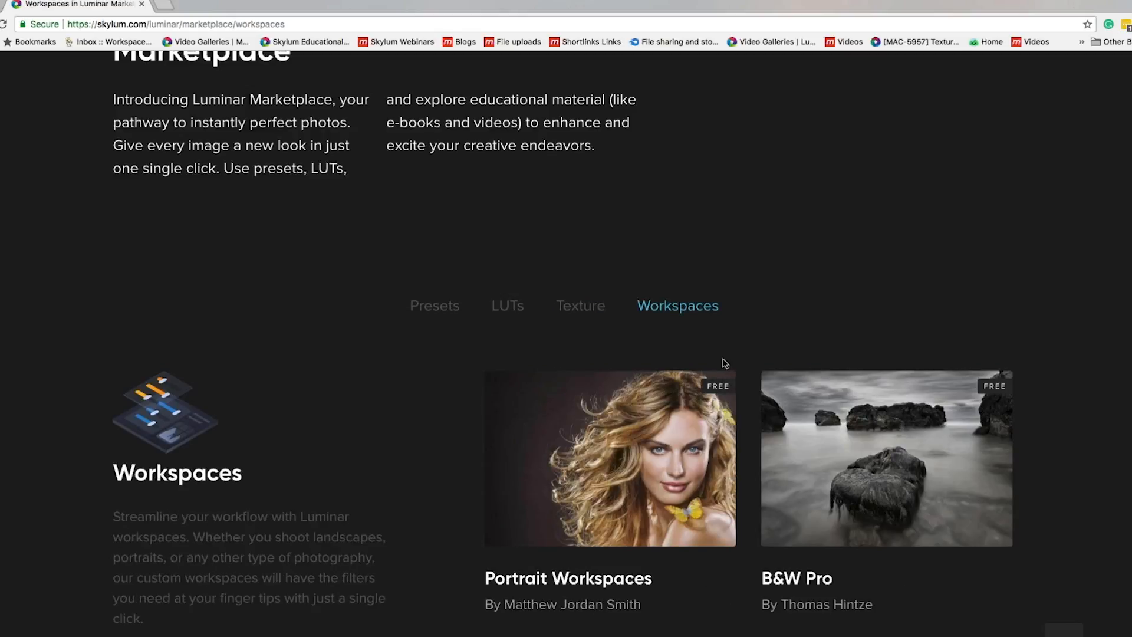
scroll(316, 271, "up", 4)
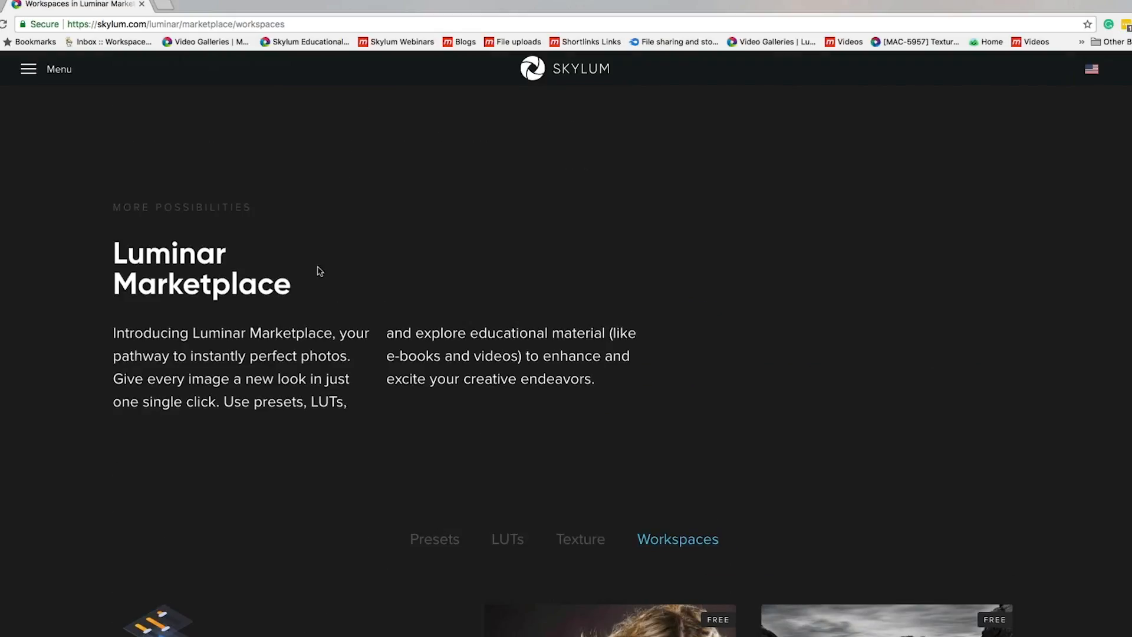
Open the online Luminar user guide and download the full Luminar 2018 User Guide for Mac in PDF format.
left_click(29, 67)
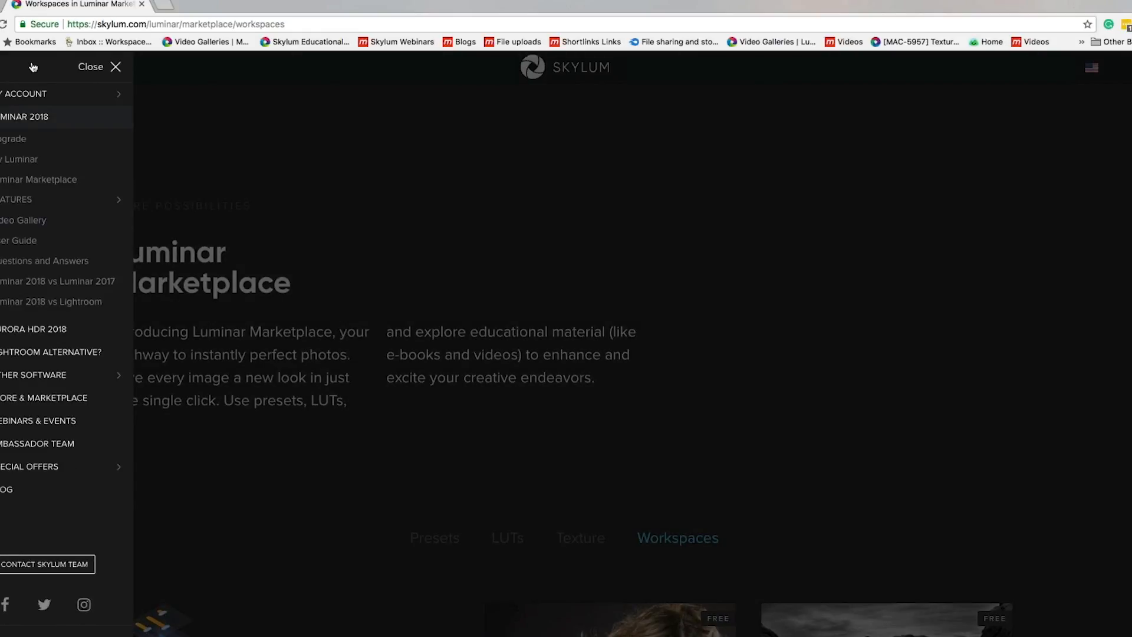
left_click(11, 247)
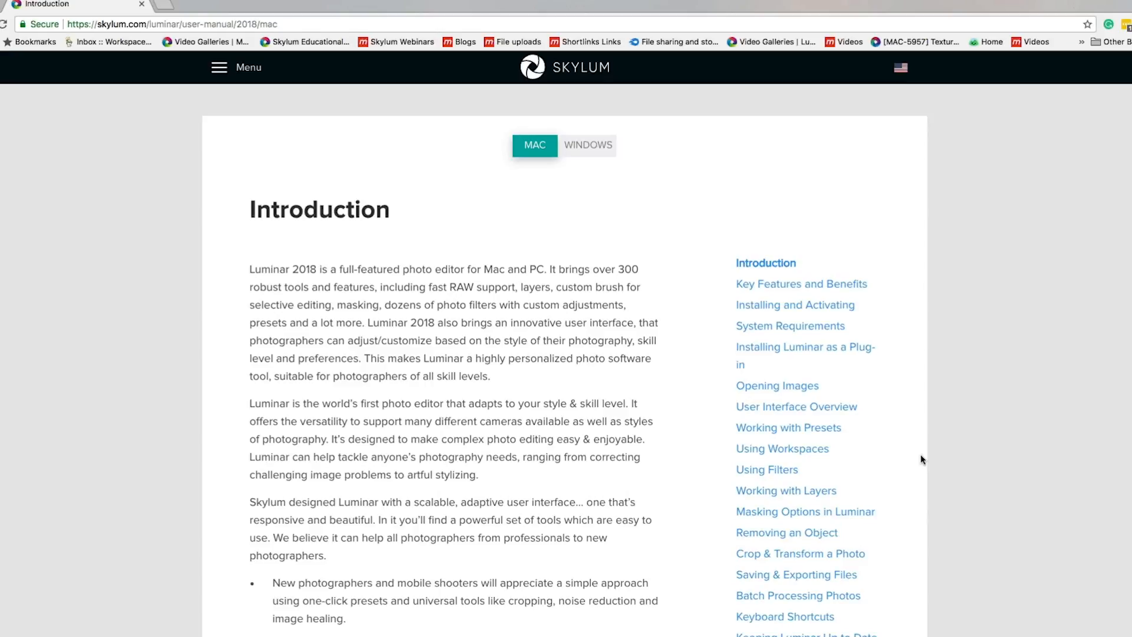
scroll(921, 454, "down", 1)
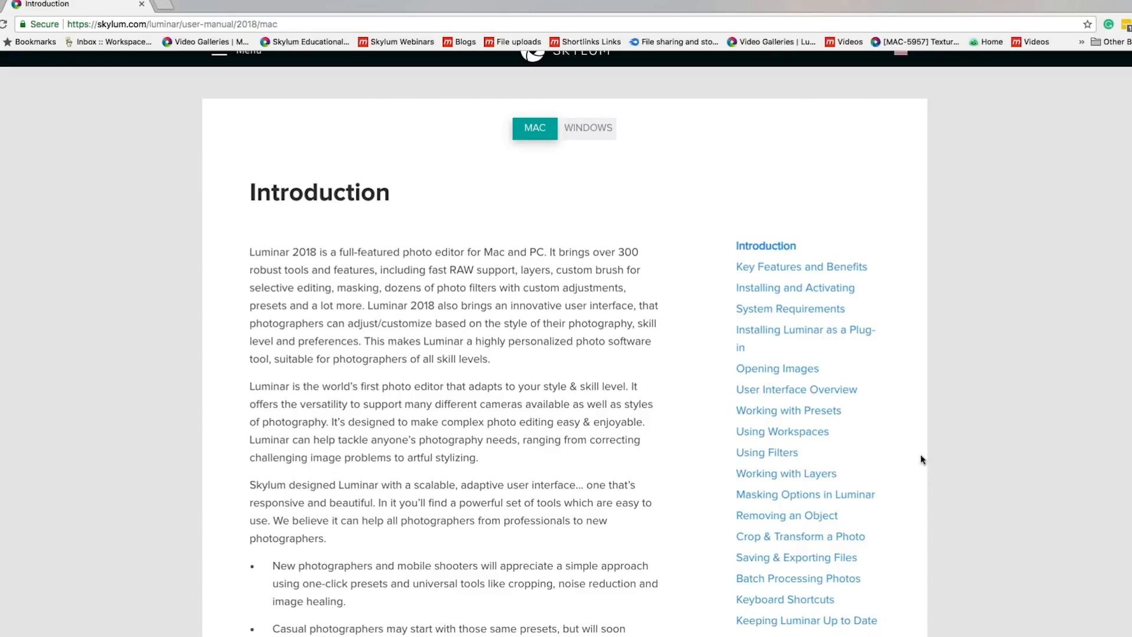
scroll(922, 458, "down", 15)
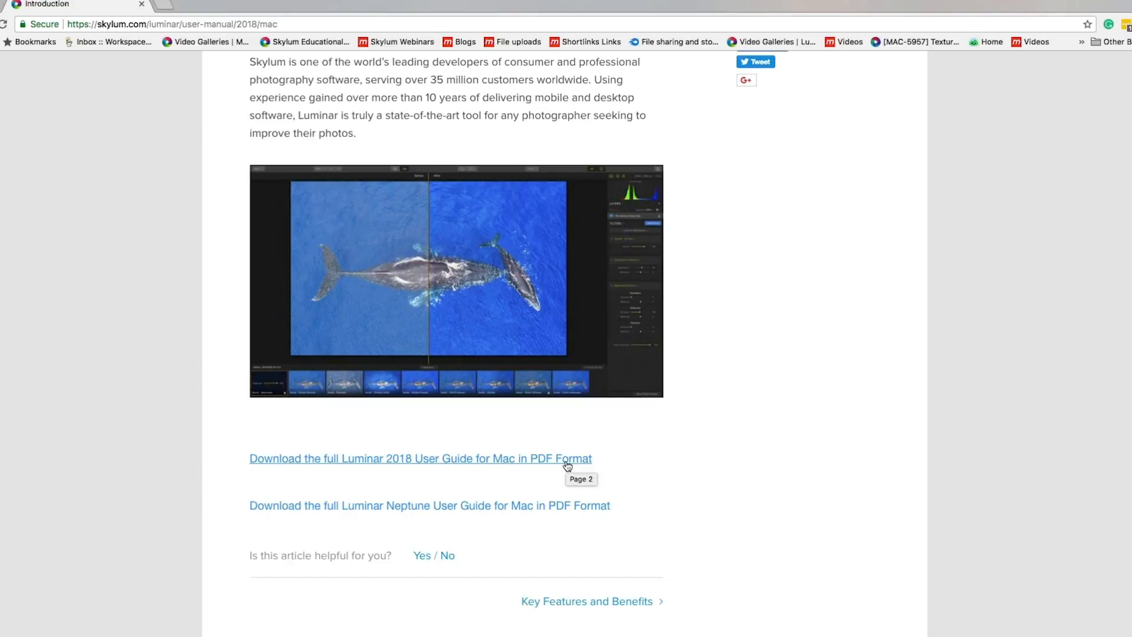
left_click(565, 461)
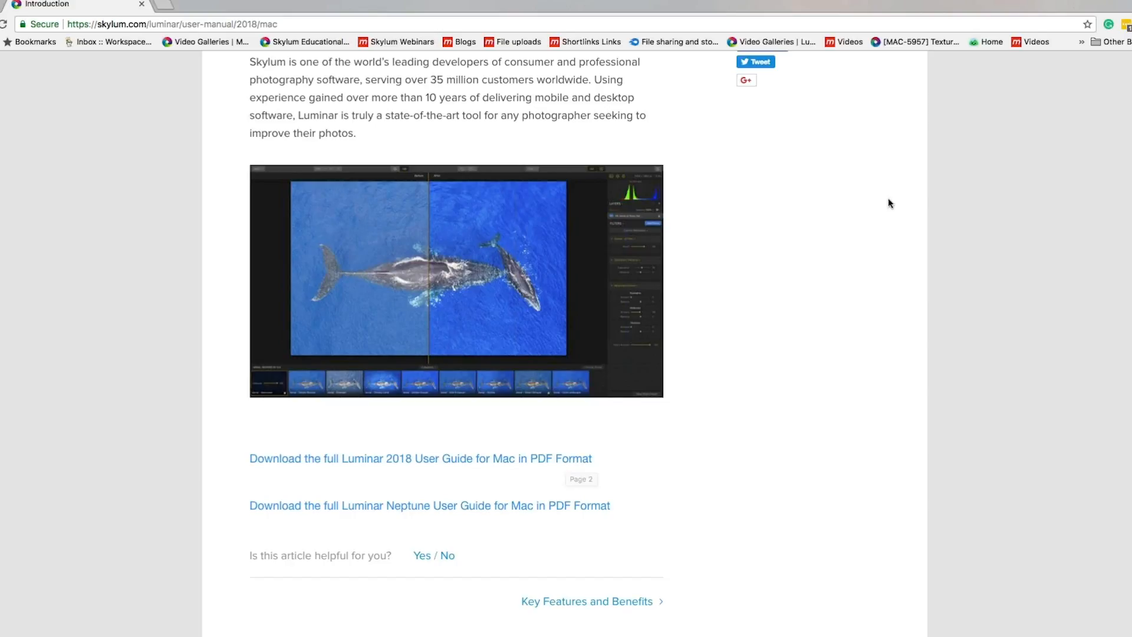
Open the Keyboard Shortcuts page of the Mac user guide and look through the shortcut lists by menu.
scroll(888, 199, "up", 7)
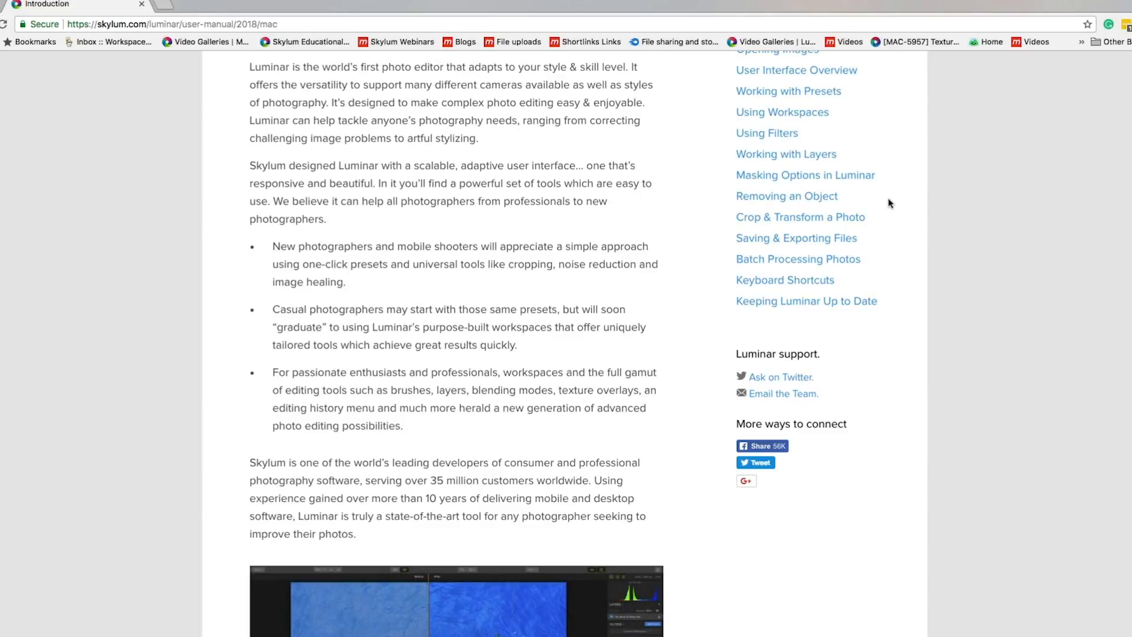
scroll(888, 202, "up", 1)
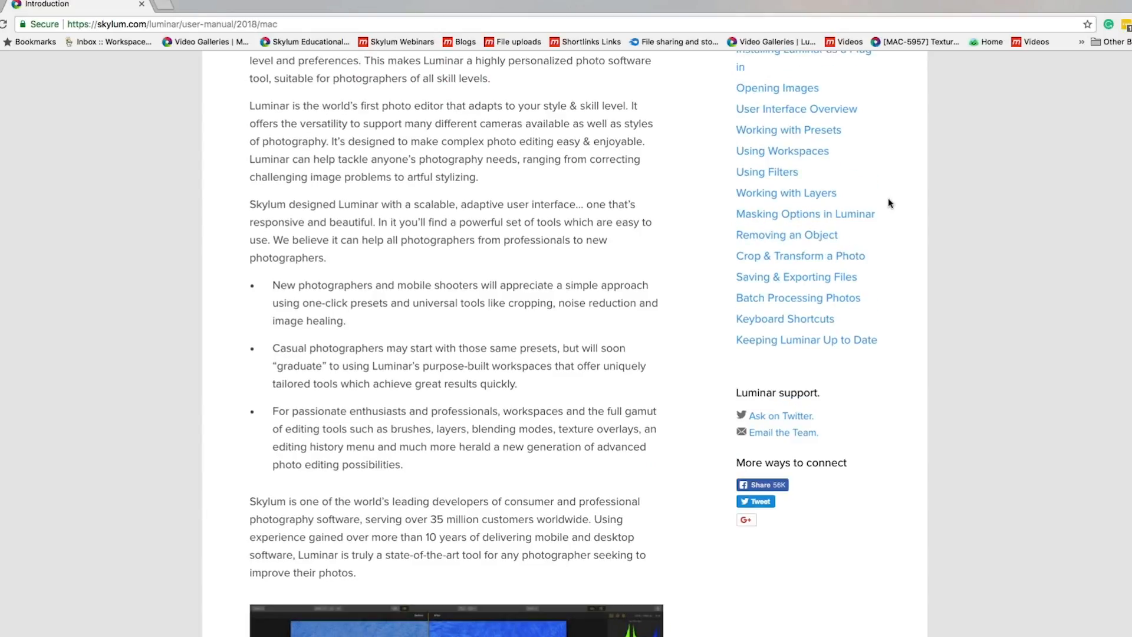
left_click(804, 313)
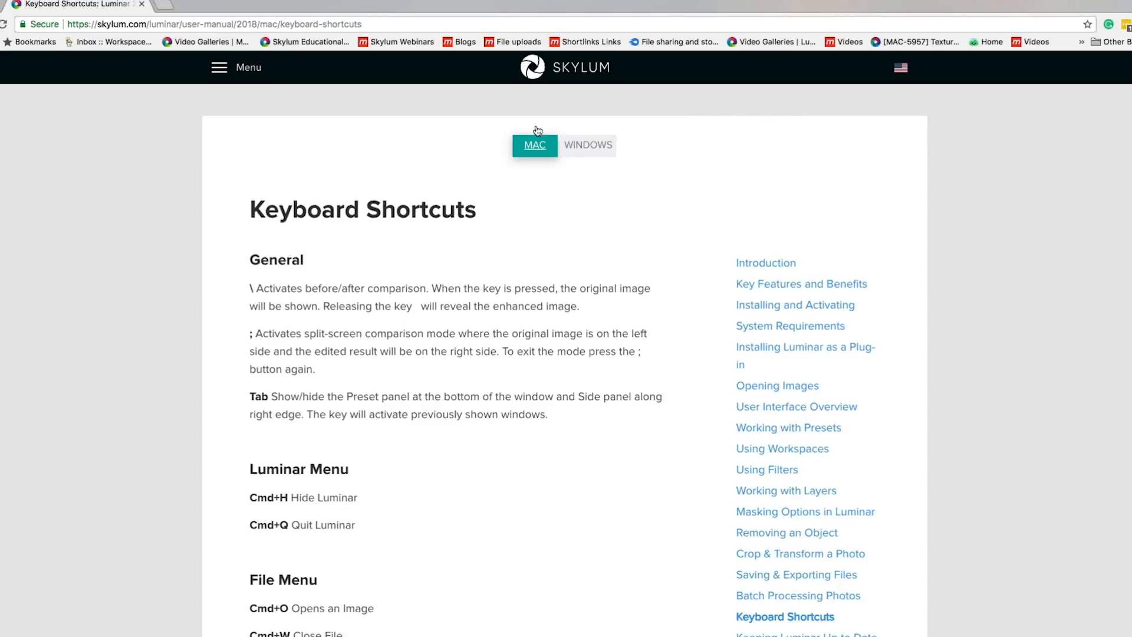
scroll(605, 522, "down", 5)
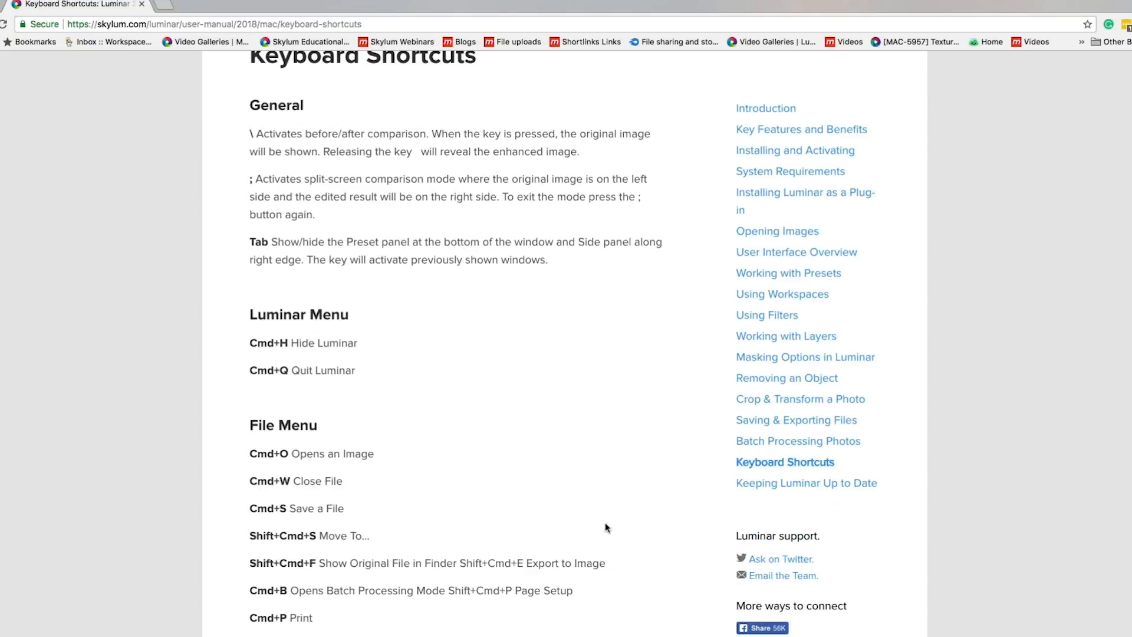
scroll(605, 522, "down", 7)
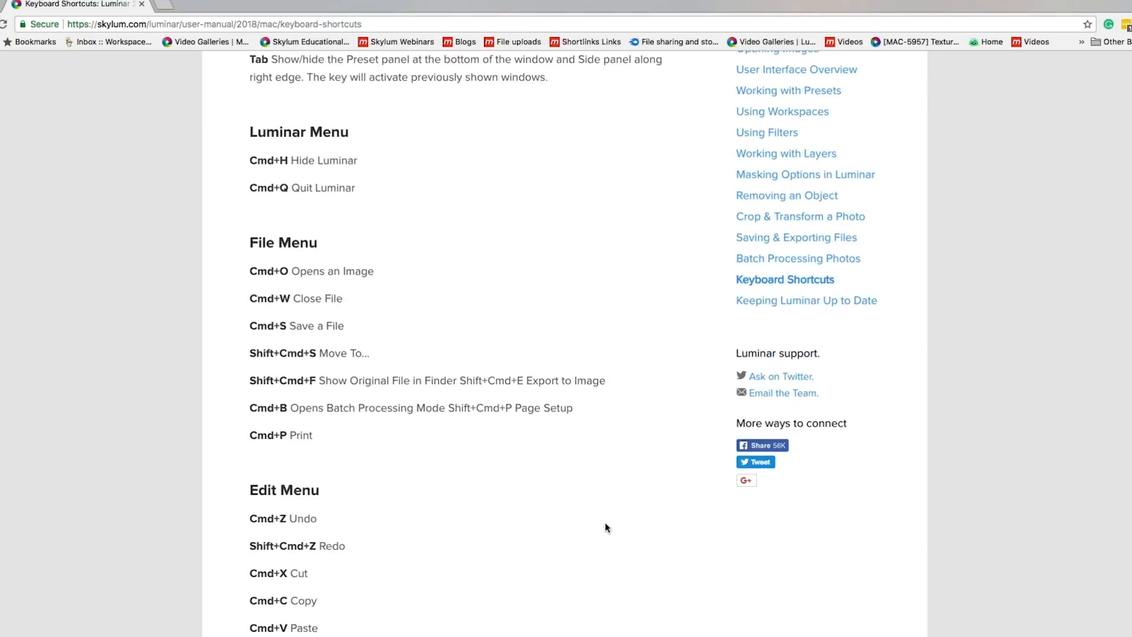
scroll(605, 527, "down", 5)
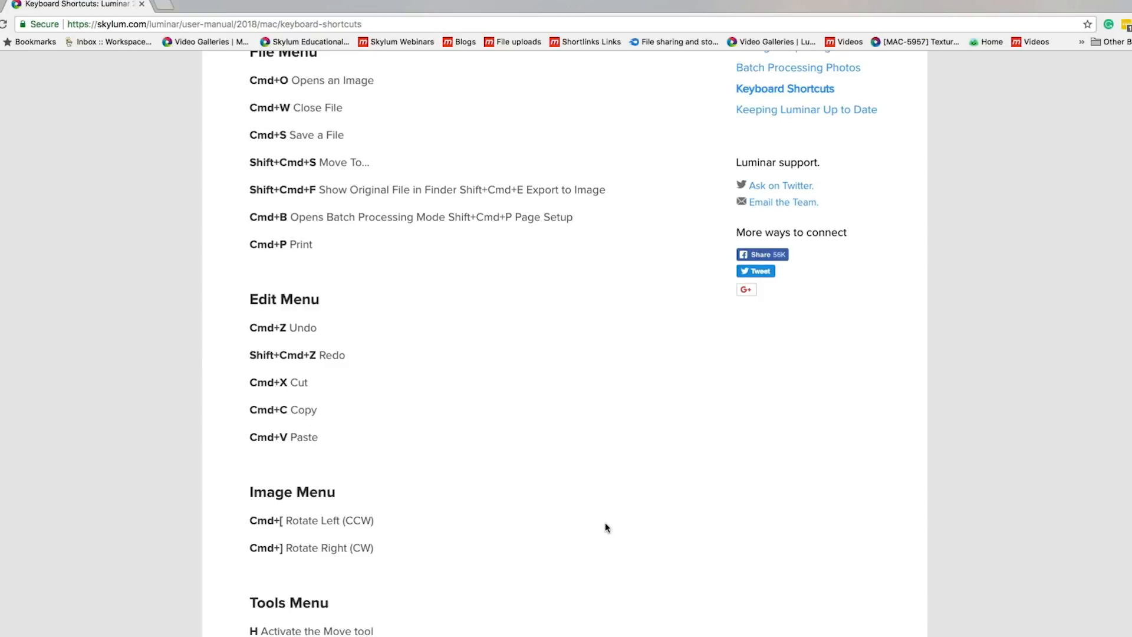
scroll(605, 522, "down", 3)
Switch the user guide to its Windows version and view the Keyboard Shortcuts page there.
scroll(605, 522, "up", 10)
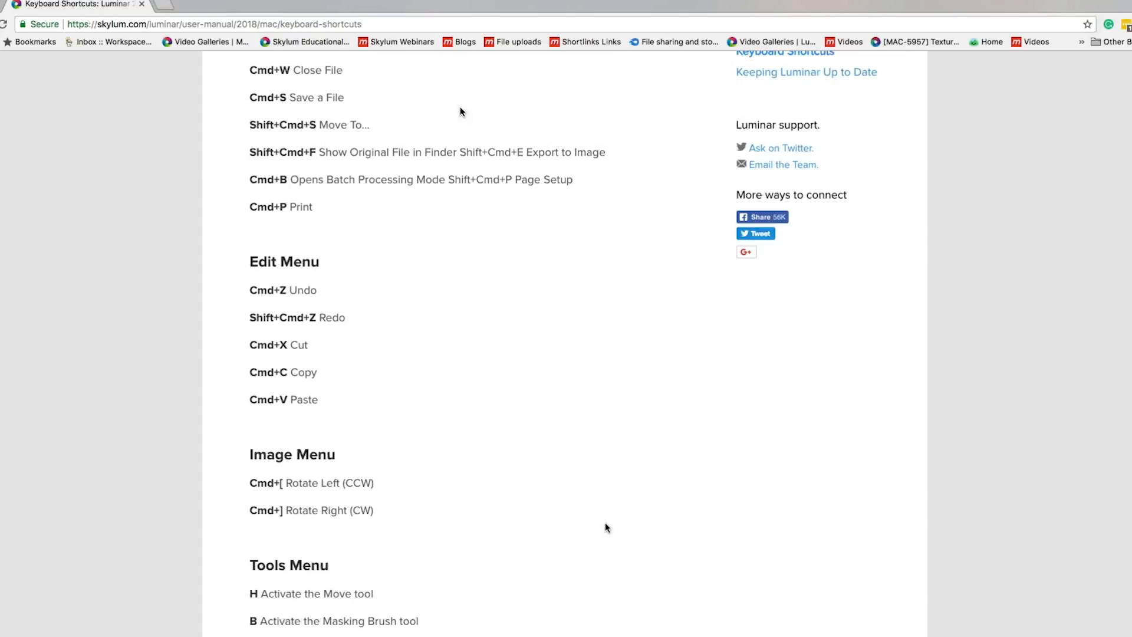
left_click(584, 152)
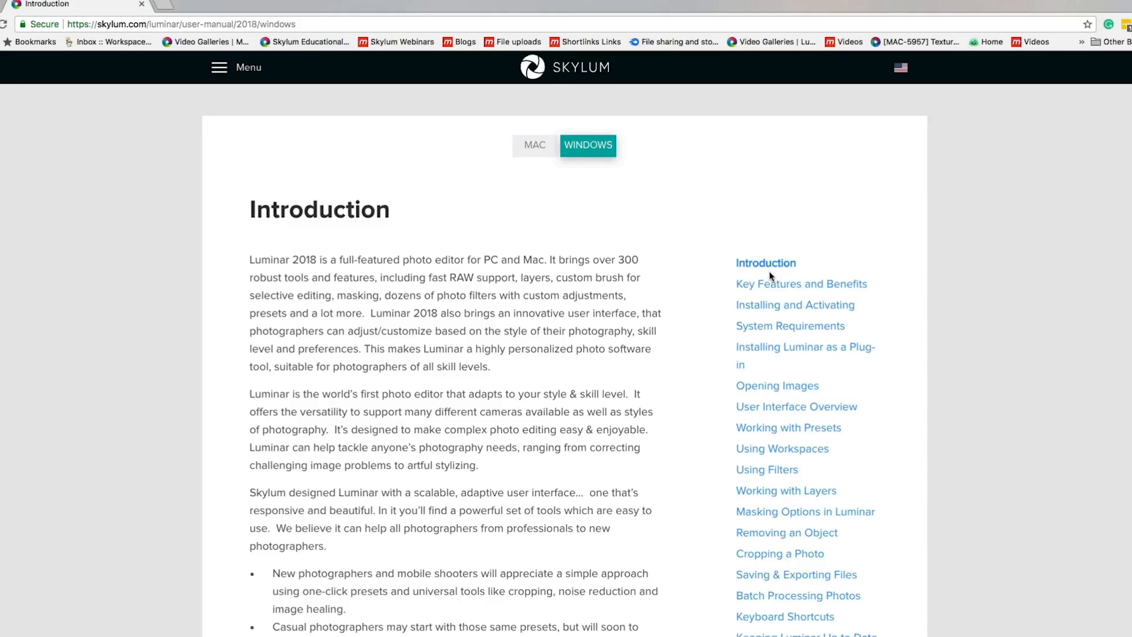
scroll(770, 276, "down", 3)
left_click(770, 459)
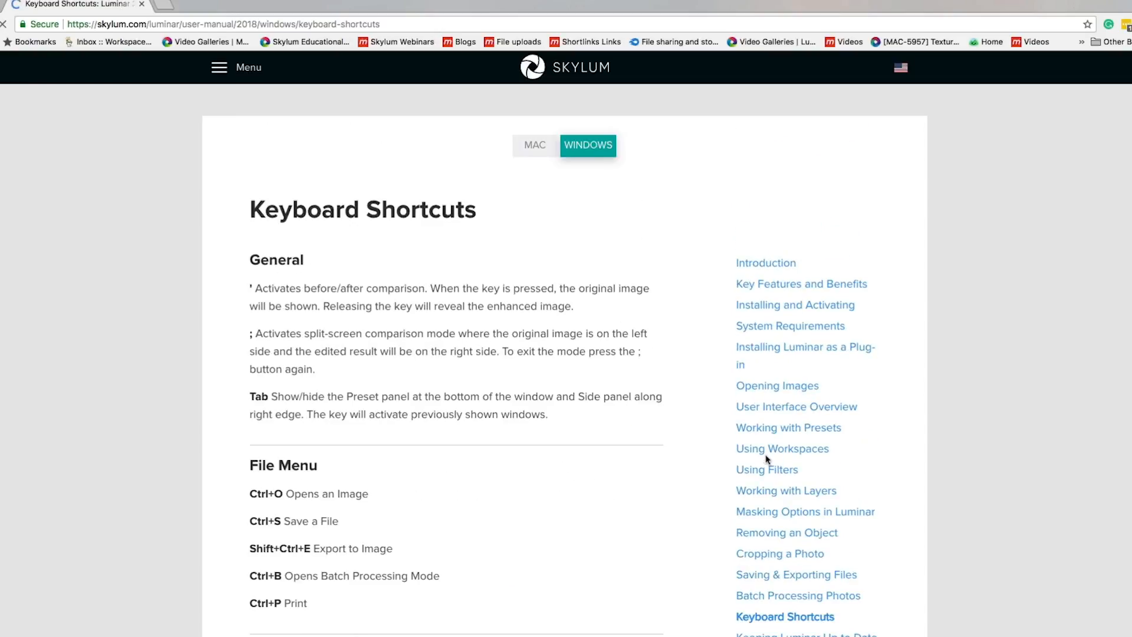
scroll(766, 458, "down", 2)
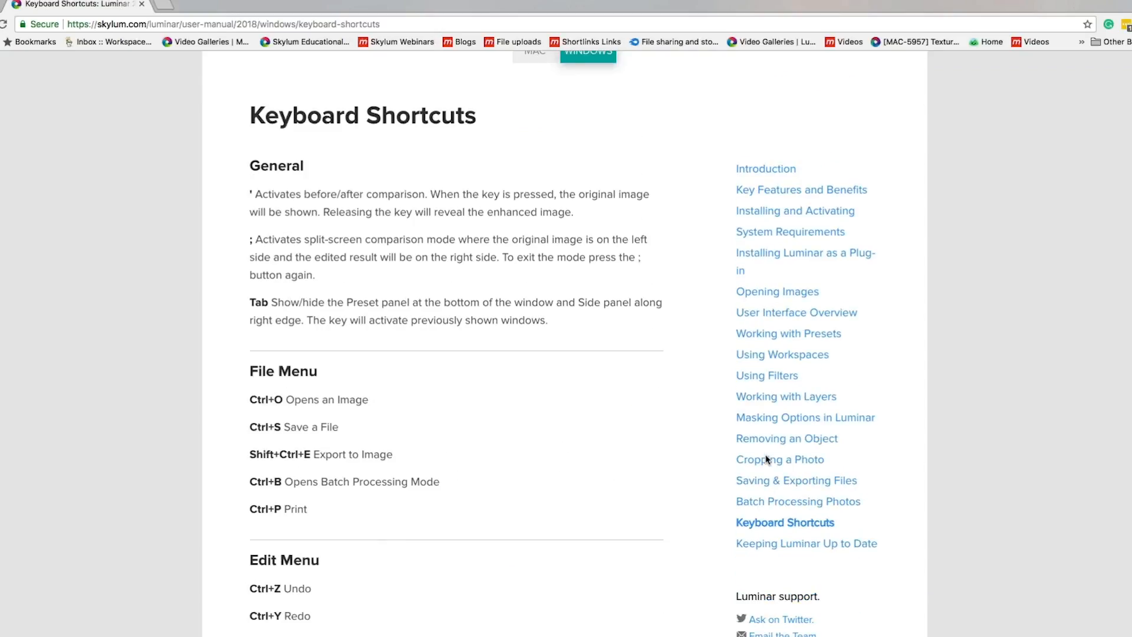
scroll(763, 457, "up", 2)
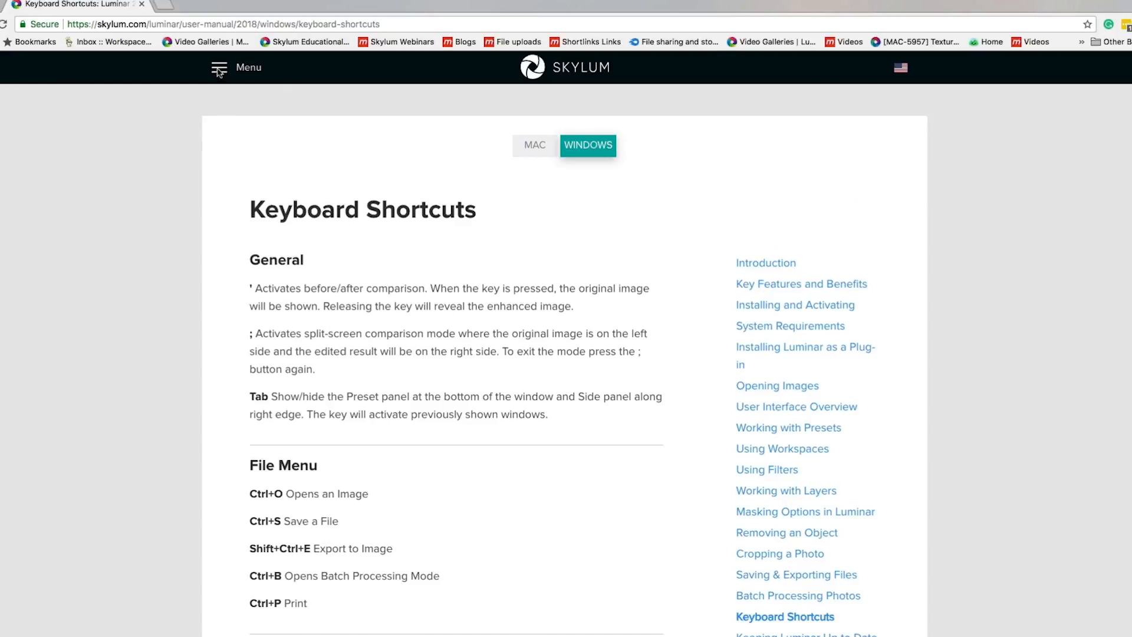
Open the Luminar 2018 Video Gallery and browse its Fast Knowledge and Inspiration categories.
left_click(219, 69)
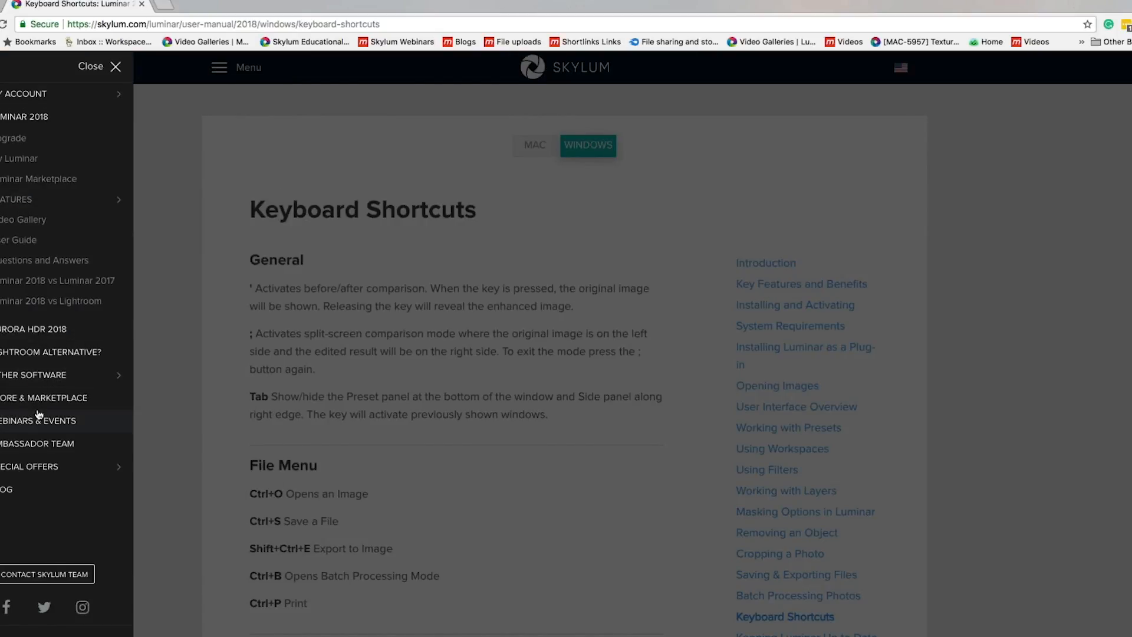
left_click(34, 223)
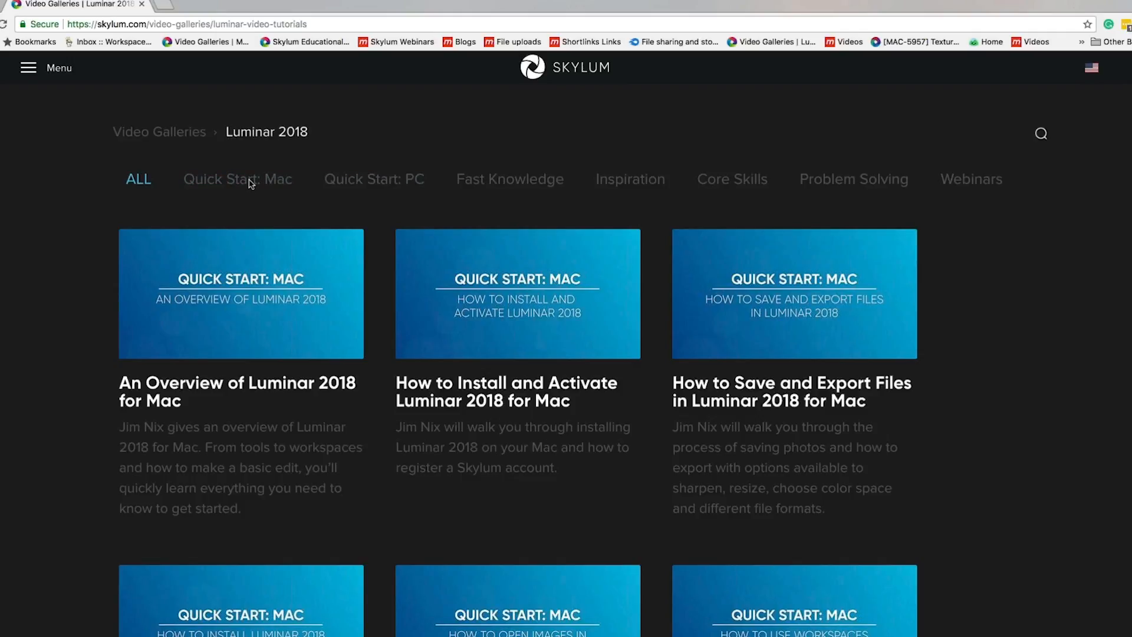
left_click(488, 198)
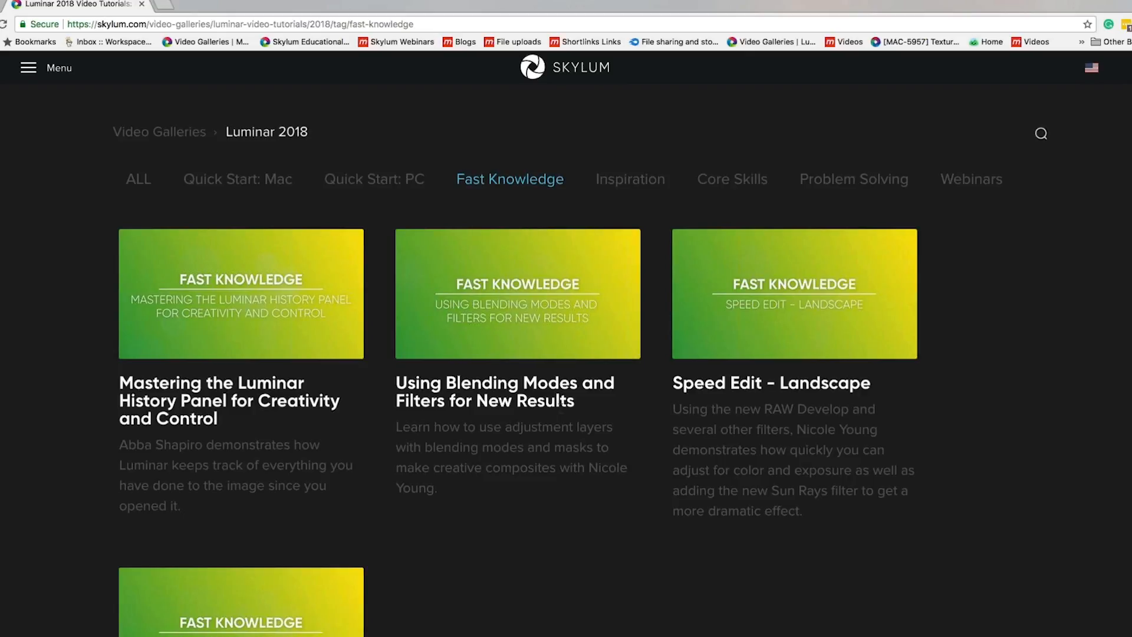
left_click(631, 180)
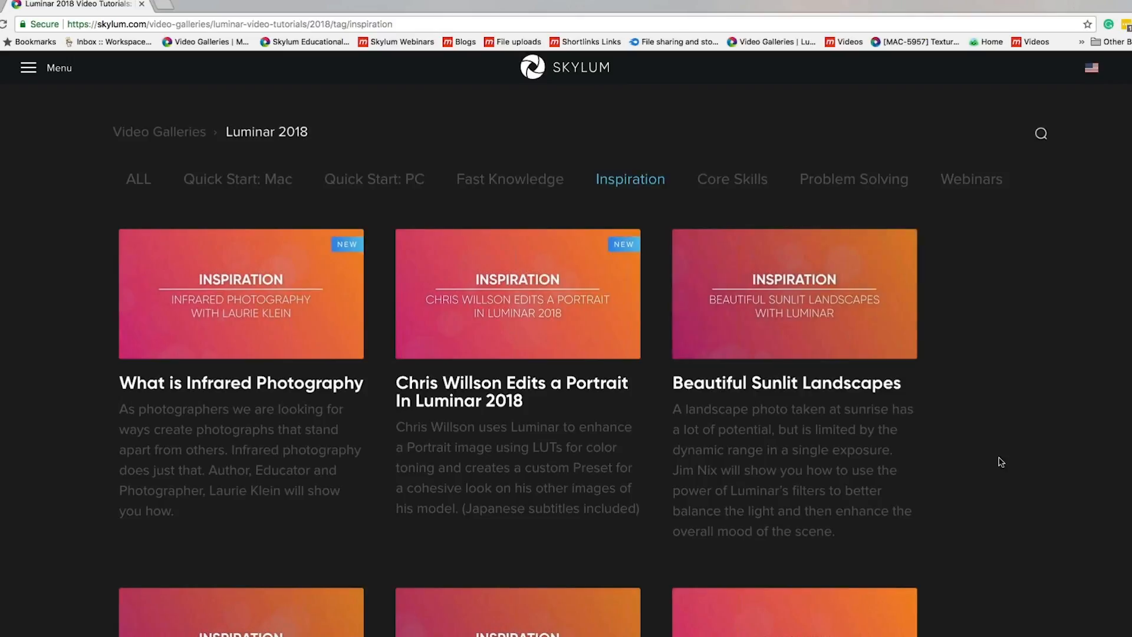
scroll(1001, 471, "down", 5)
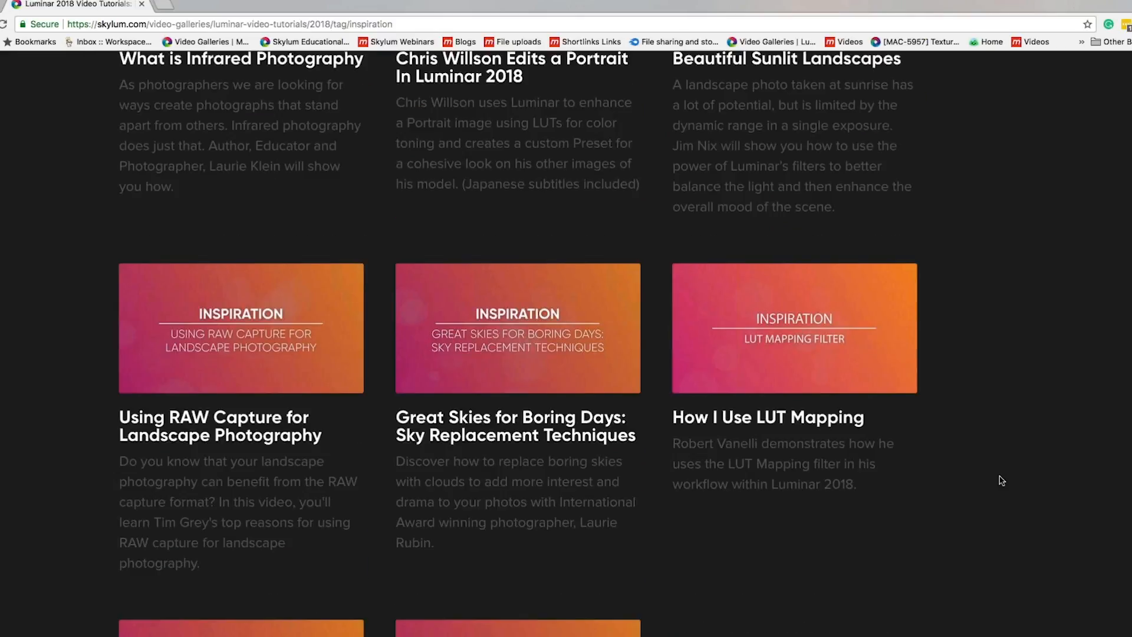
scroll(1001, 481, "up", 6)
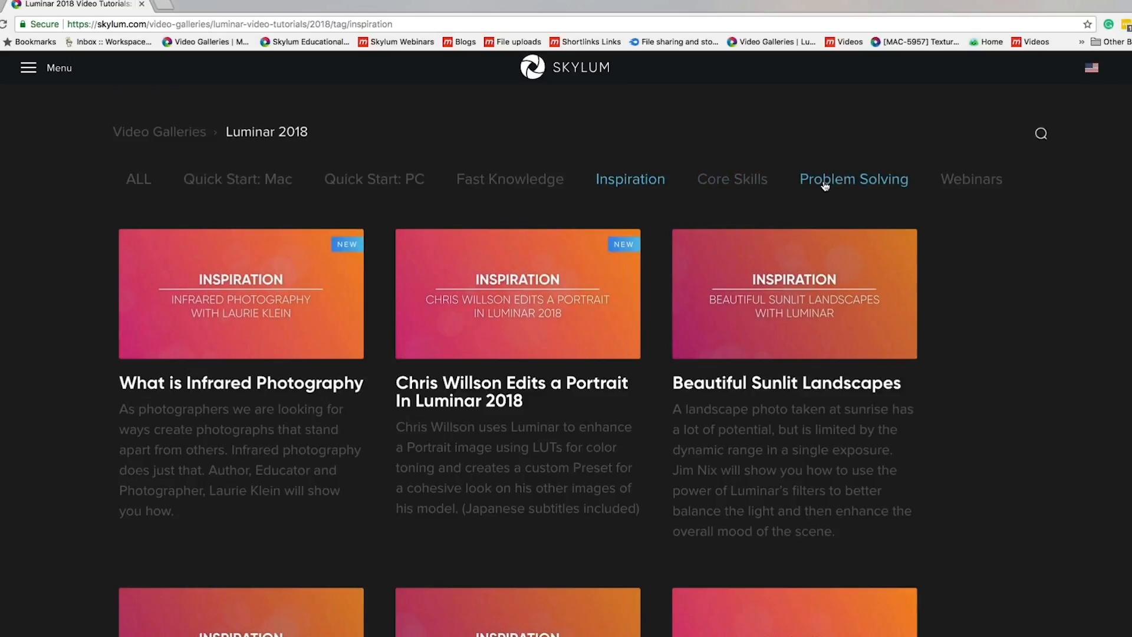
View the recorded sessions in the Webinars category of the Luminar 2018 video gallery.
left_click(961, 182)
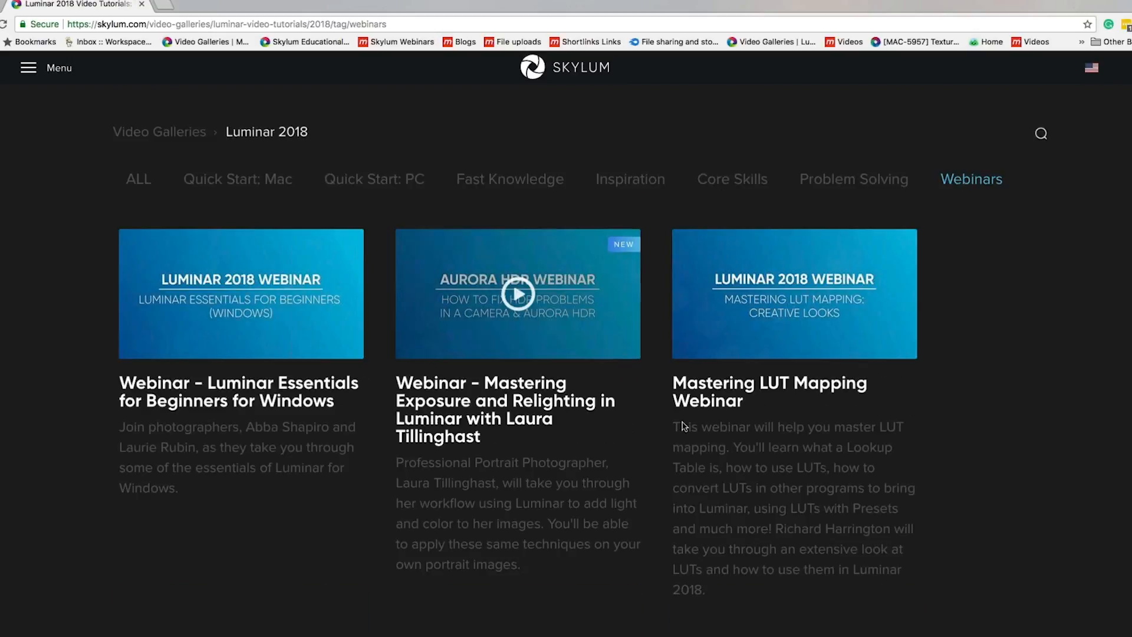
scroll(685, 427, "down", 2)
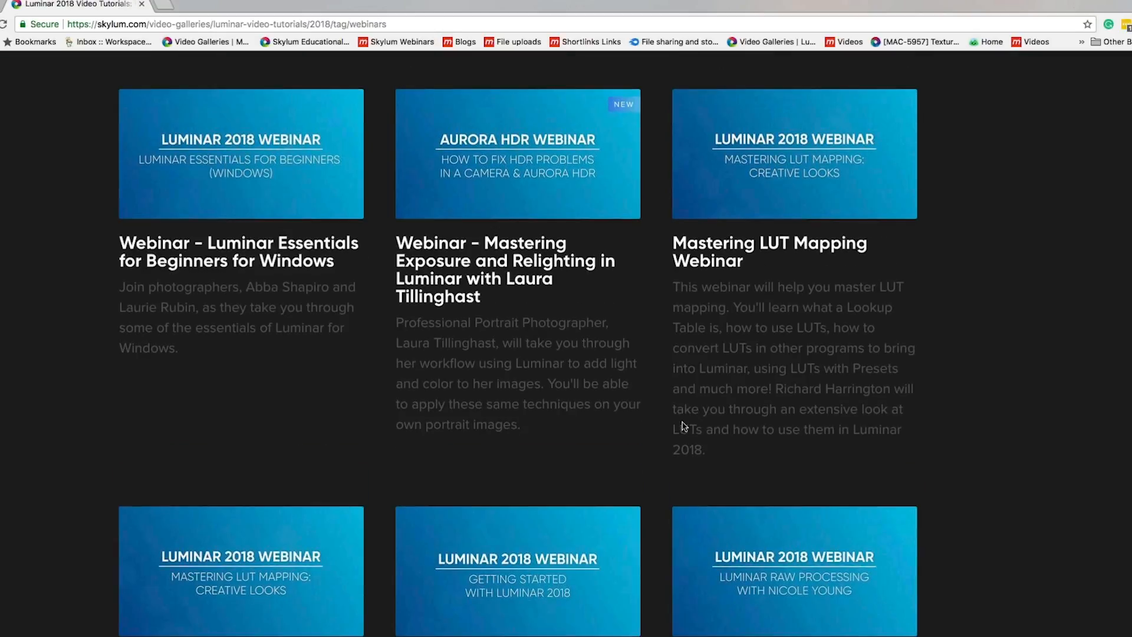
scroll(684, 427, "up", 2)
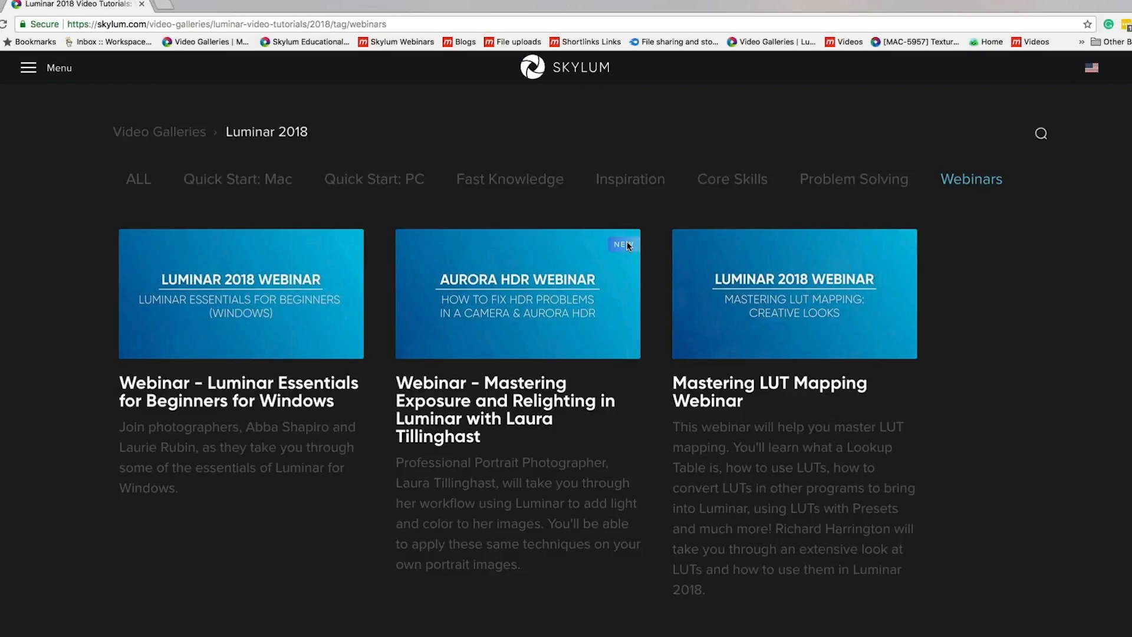
Open Skylum's Webinars & Events page and review the upcoming and past events.
left_click(171, 76)
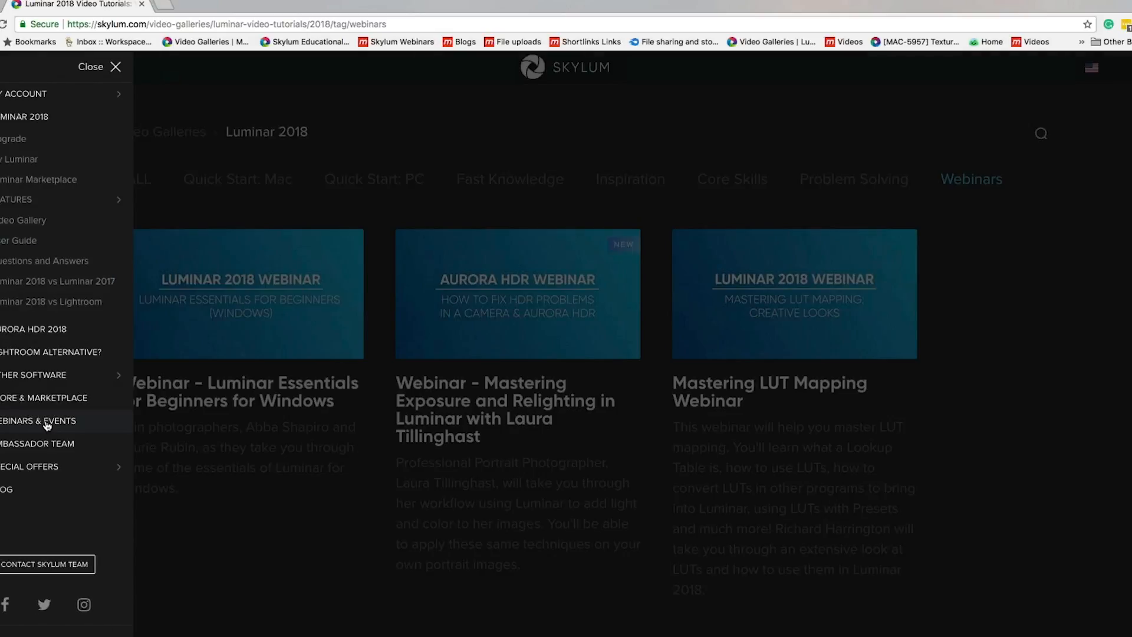
left_click(35, 422)
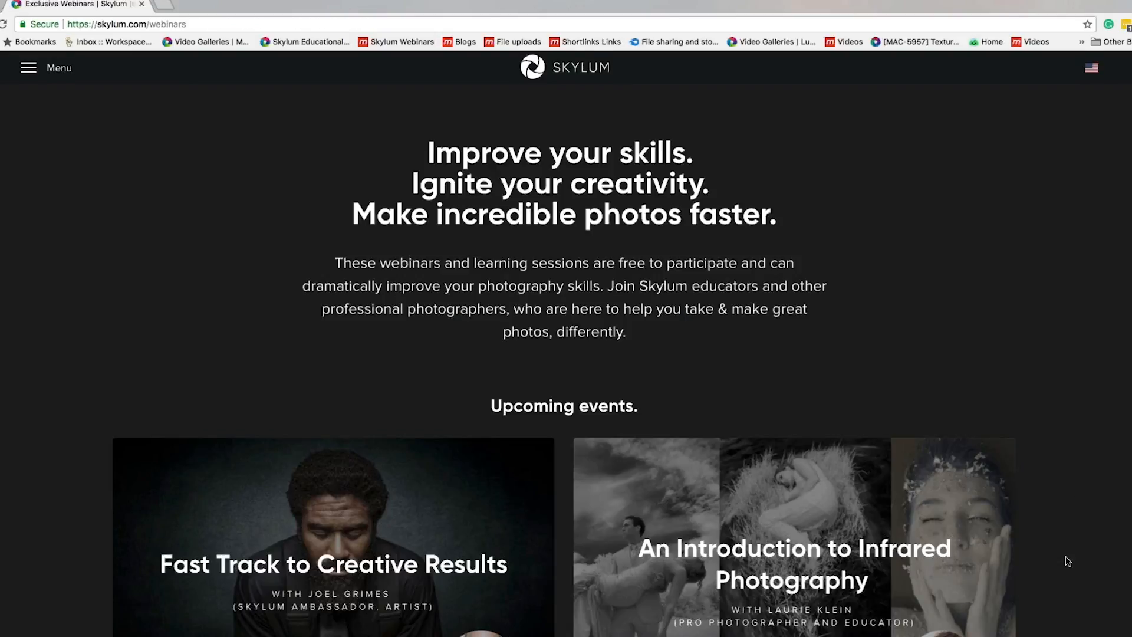
scroll(1067, 561, "down", 5)
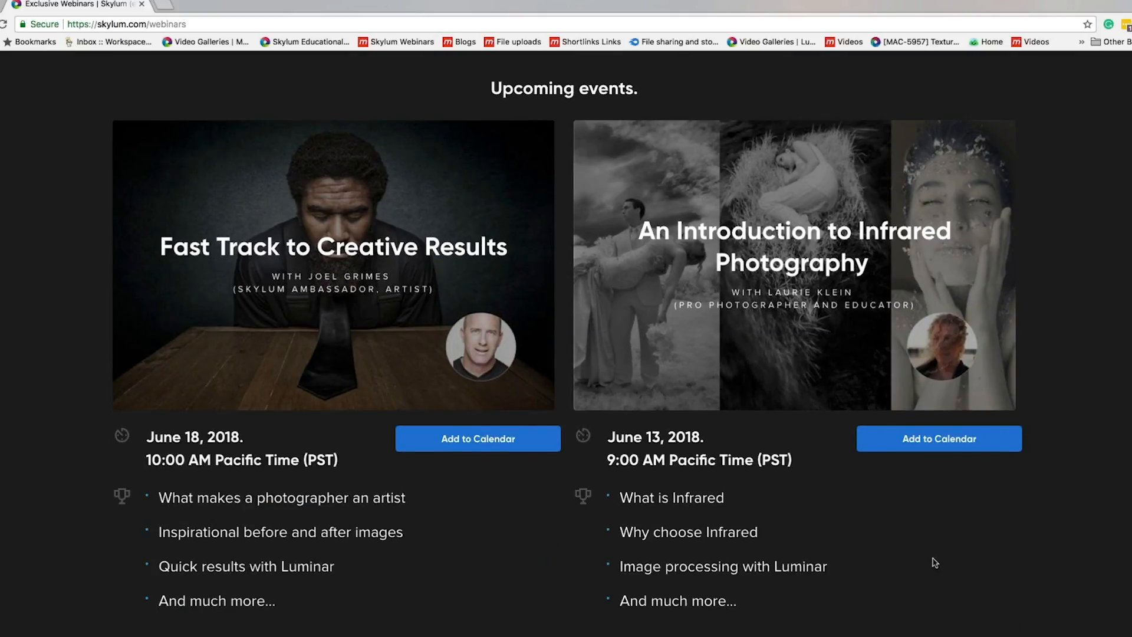
scroll(935, 562, "down", 1)
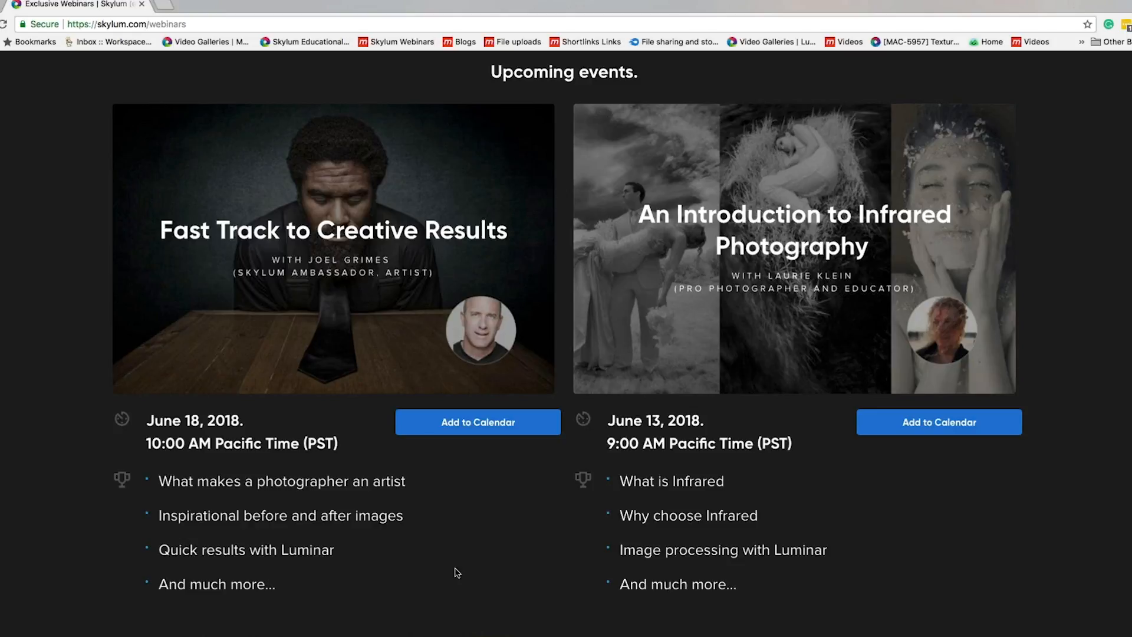
scroll(456, 572, "up", 1)
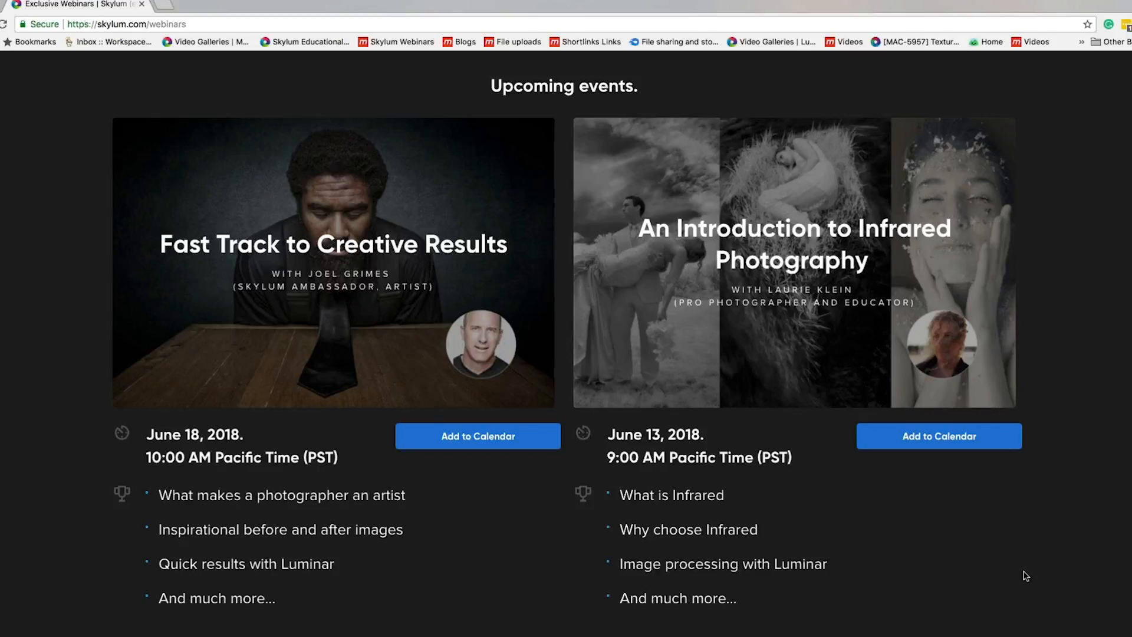
scroll(1026, 576, "down", 7)
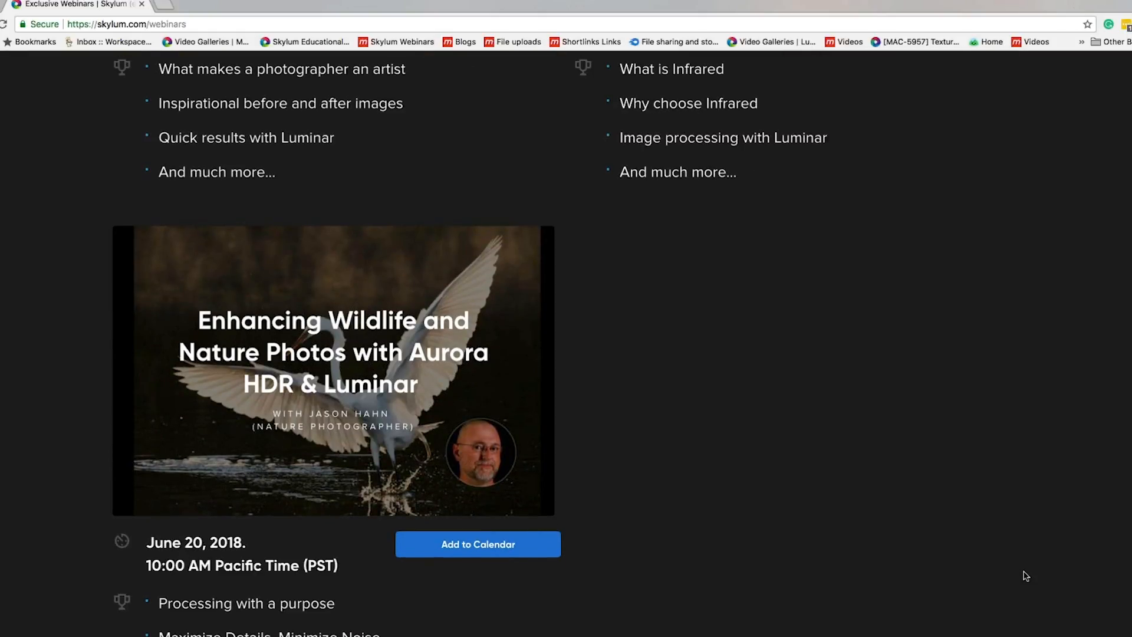
scroll(1026, 575, "up", 3)
scroll(1026, 575, "down", 4)
scroll(1026, 576, "down", 5)
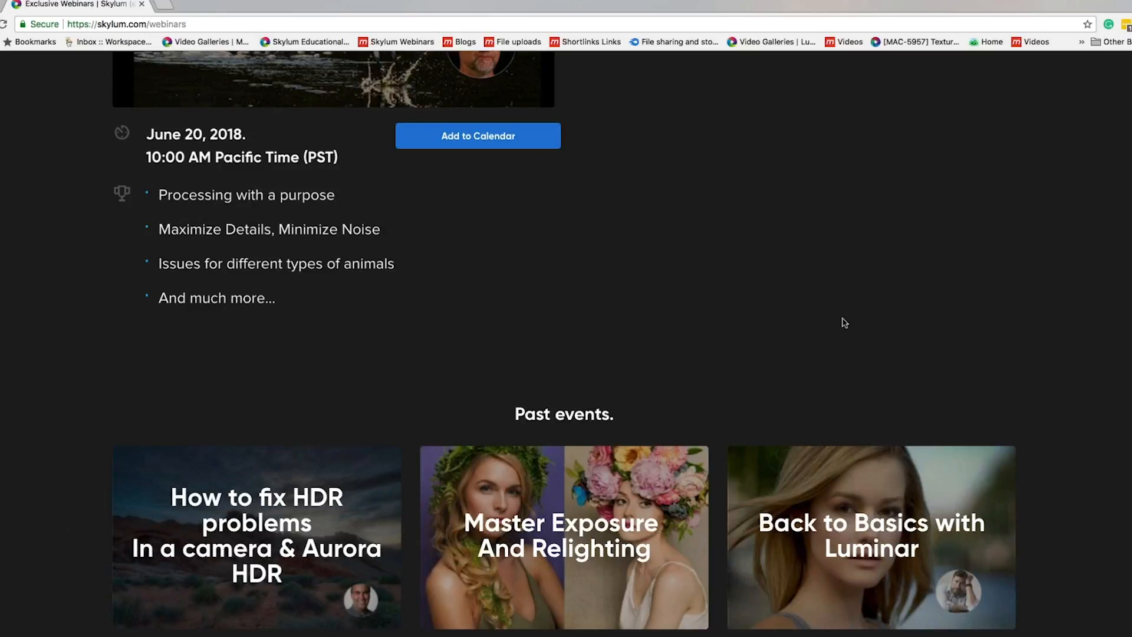
scroll(845, 323, "up", 15)
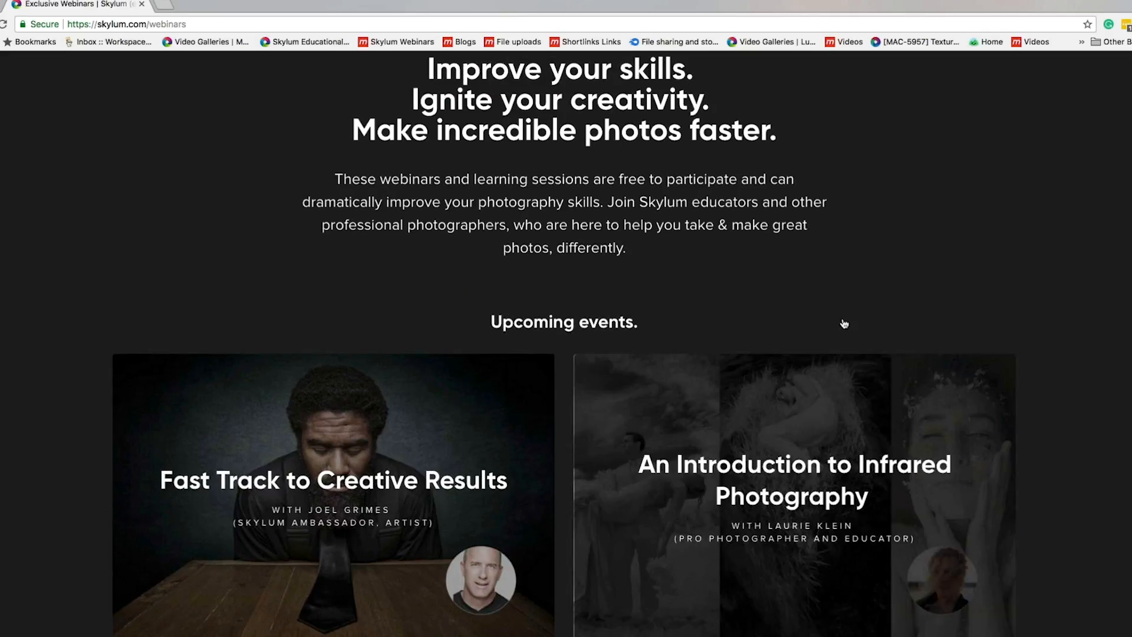
scroll(843, 322, "up", 2)
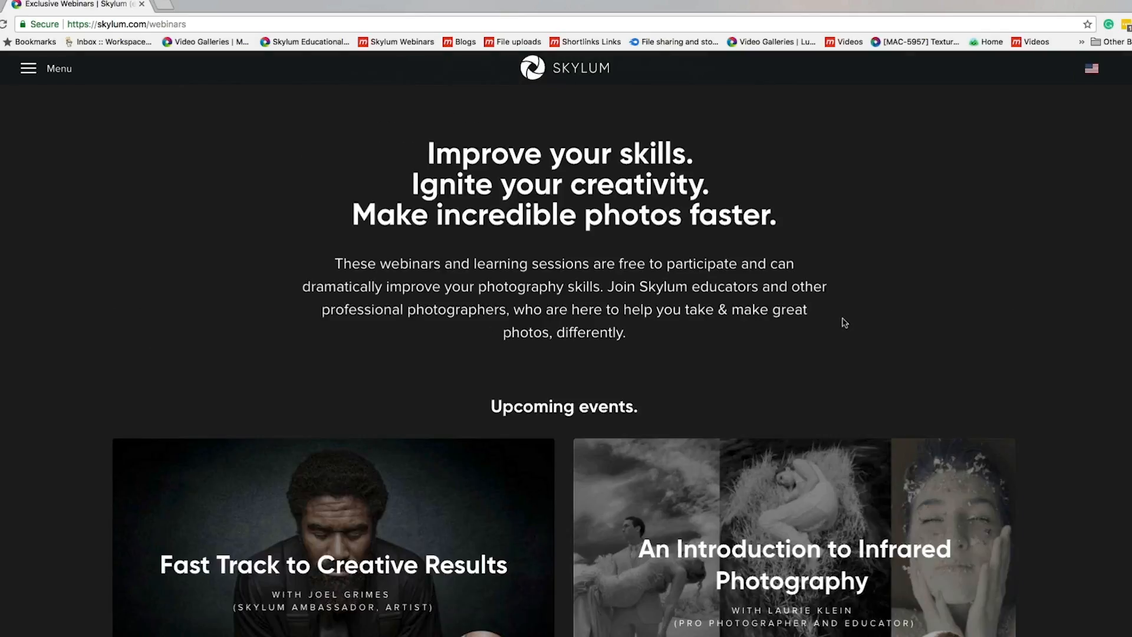
left_click(28, 68)
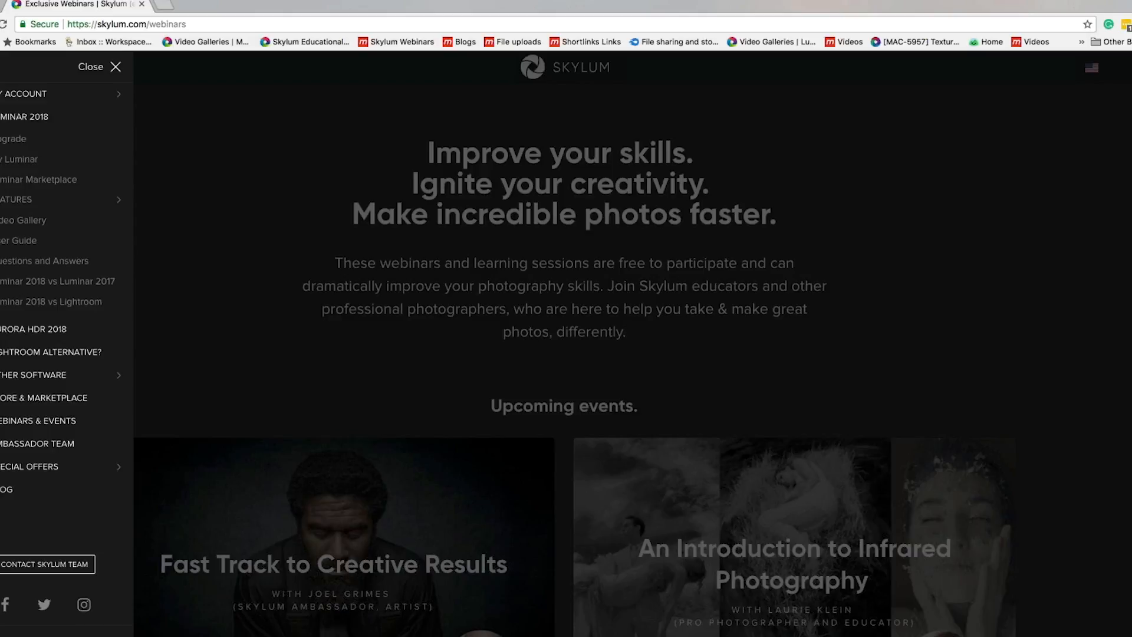
left_click(873, 262)
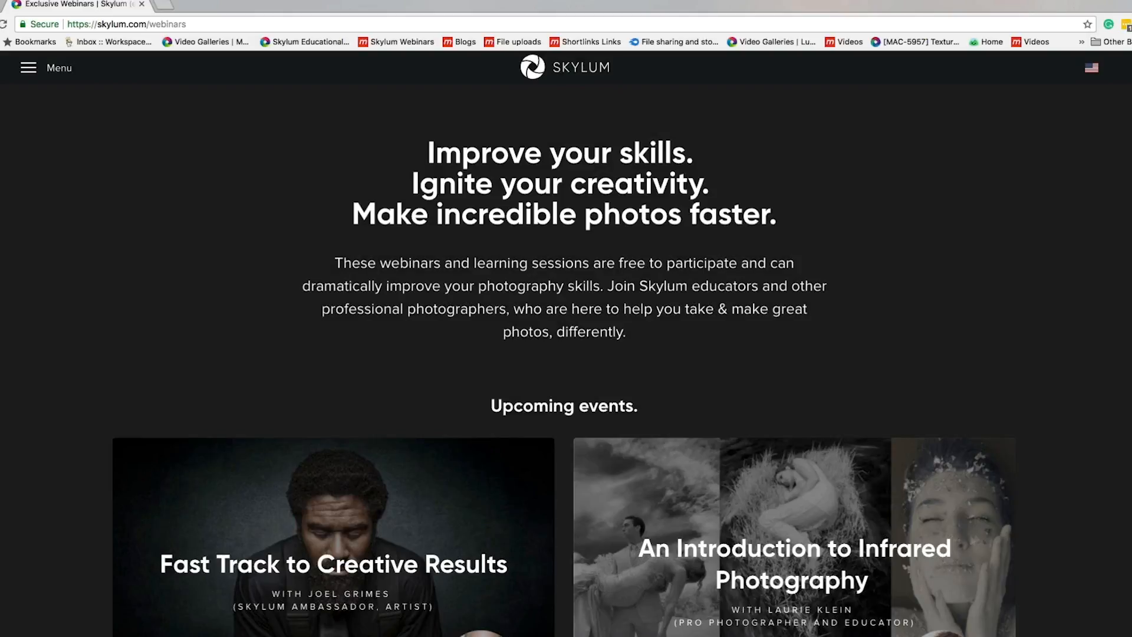
scroll(973, 202, "down", 2)
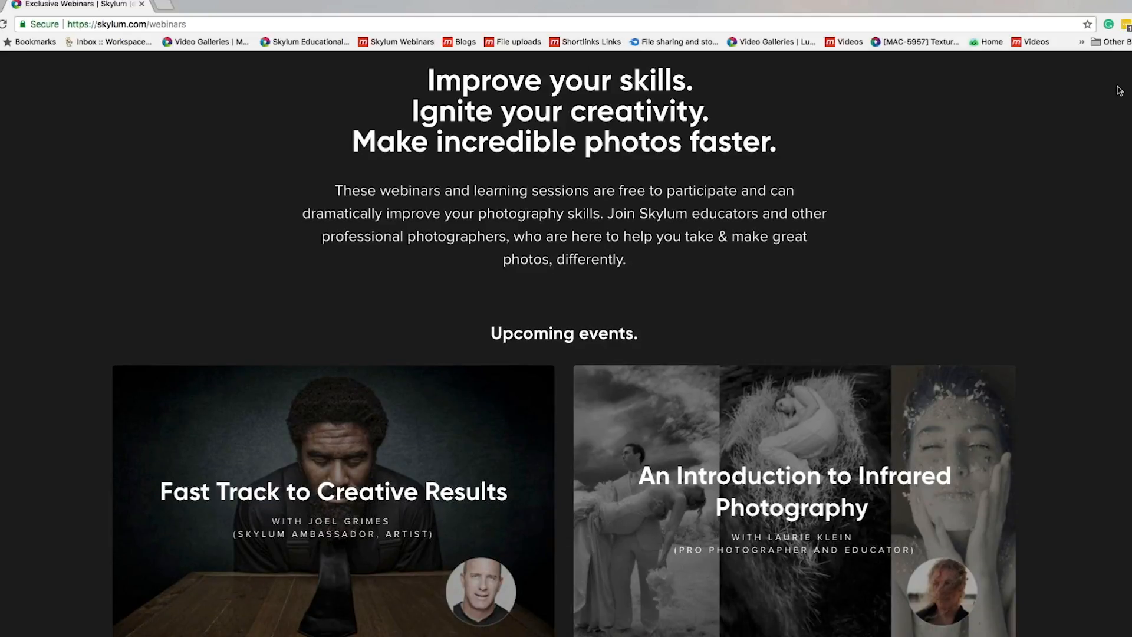